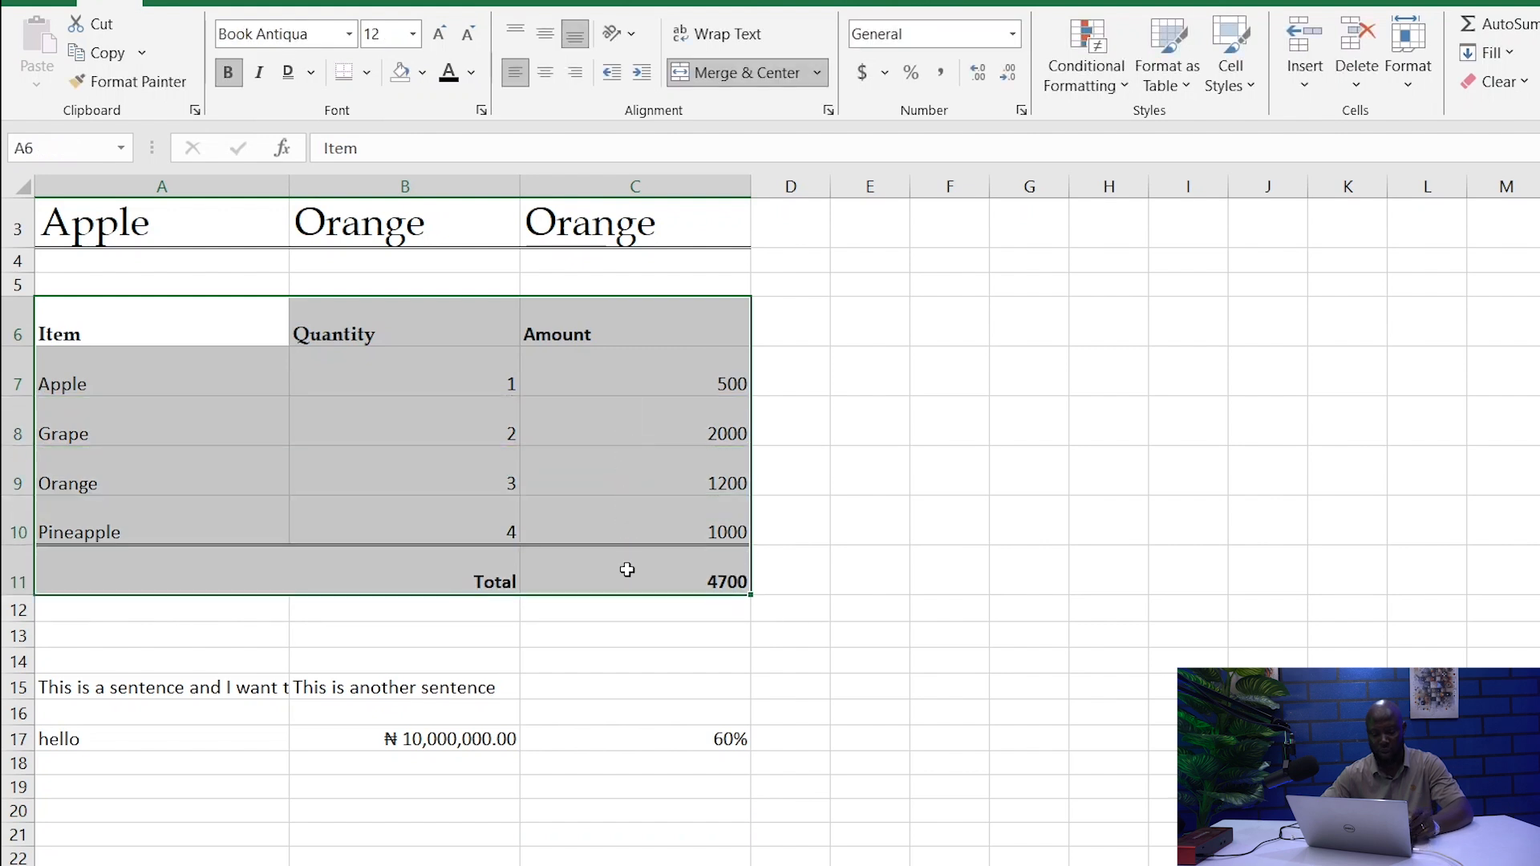
Copy the item table A6:C11 and paste only its column widths at A1 of the empty worksheet
key(ctrl+c)
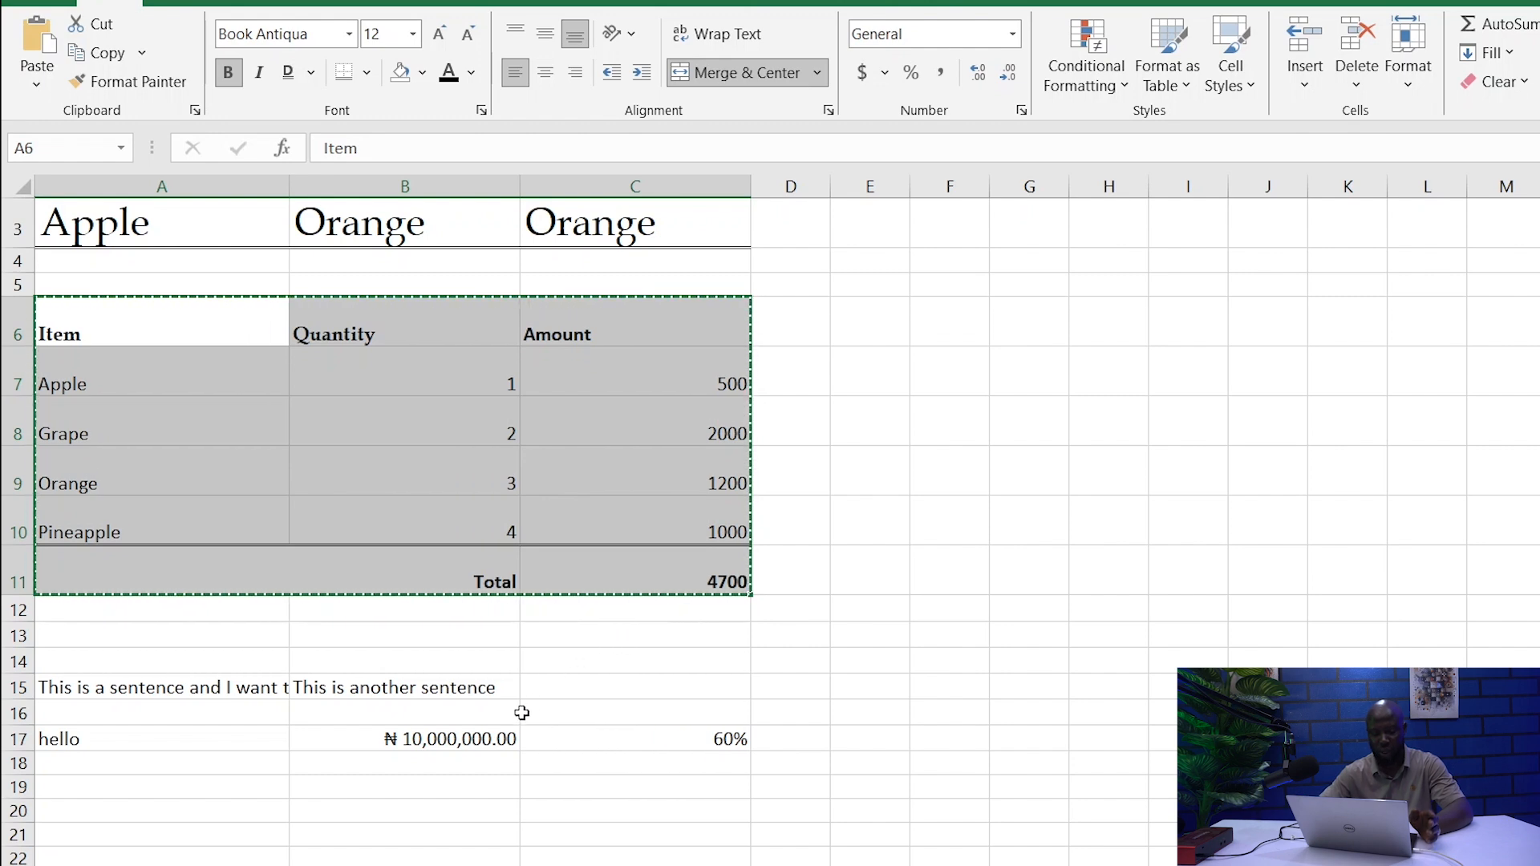
click(380, 865)
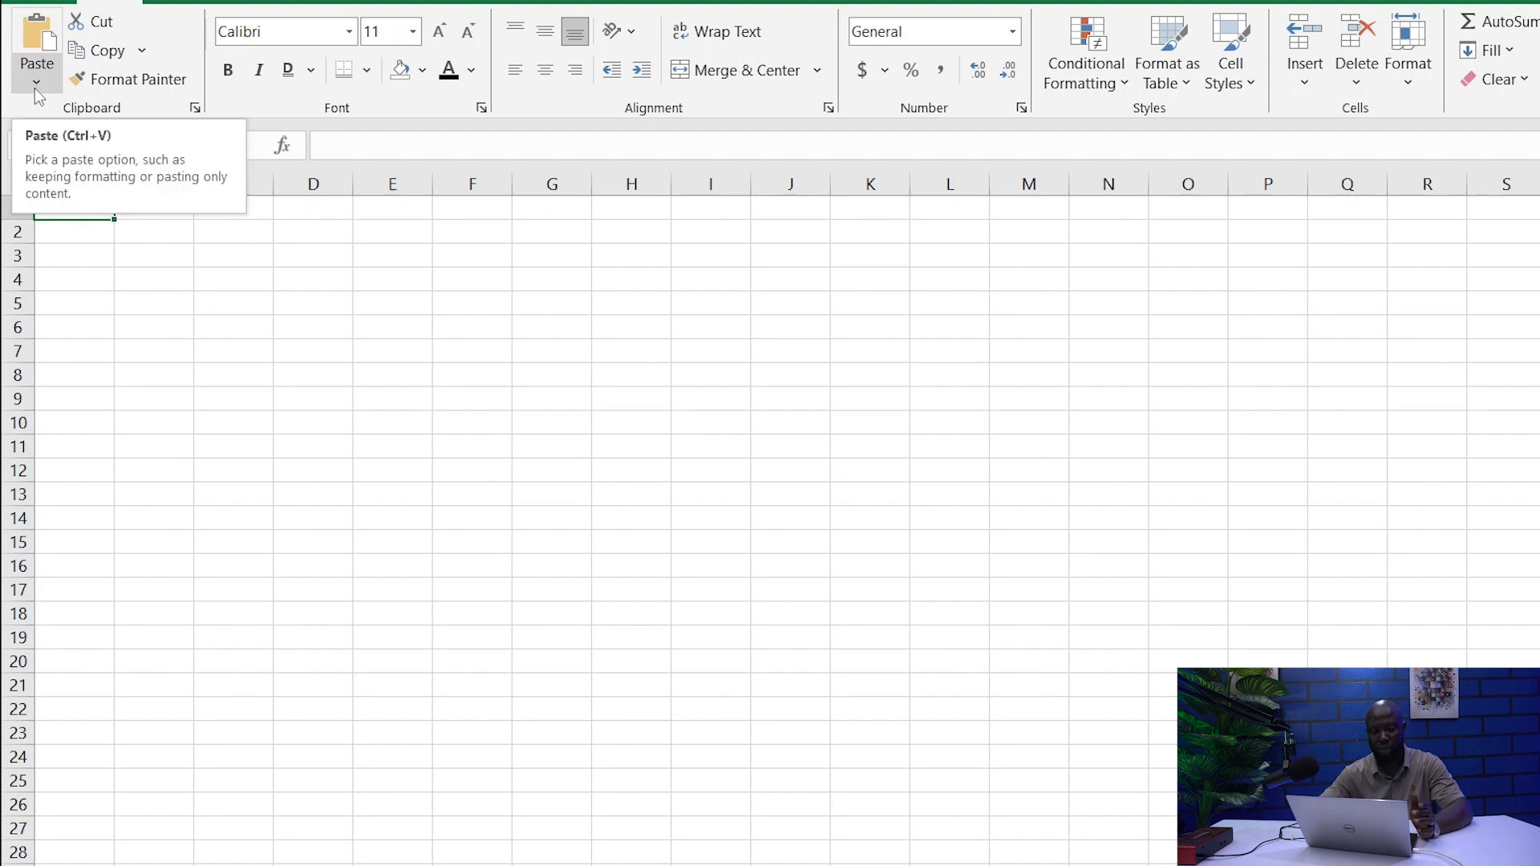
click(35, 85)
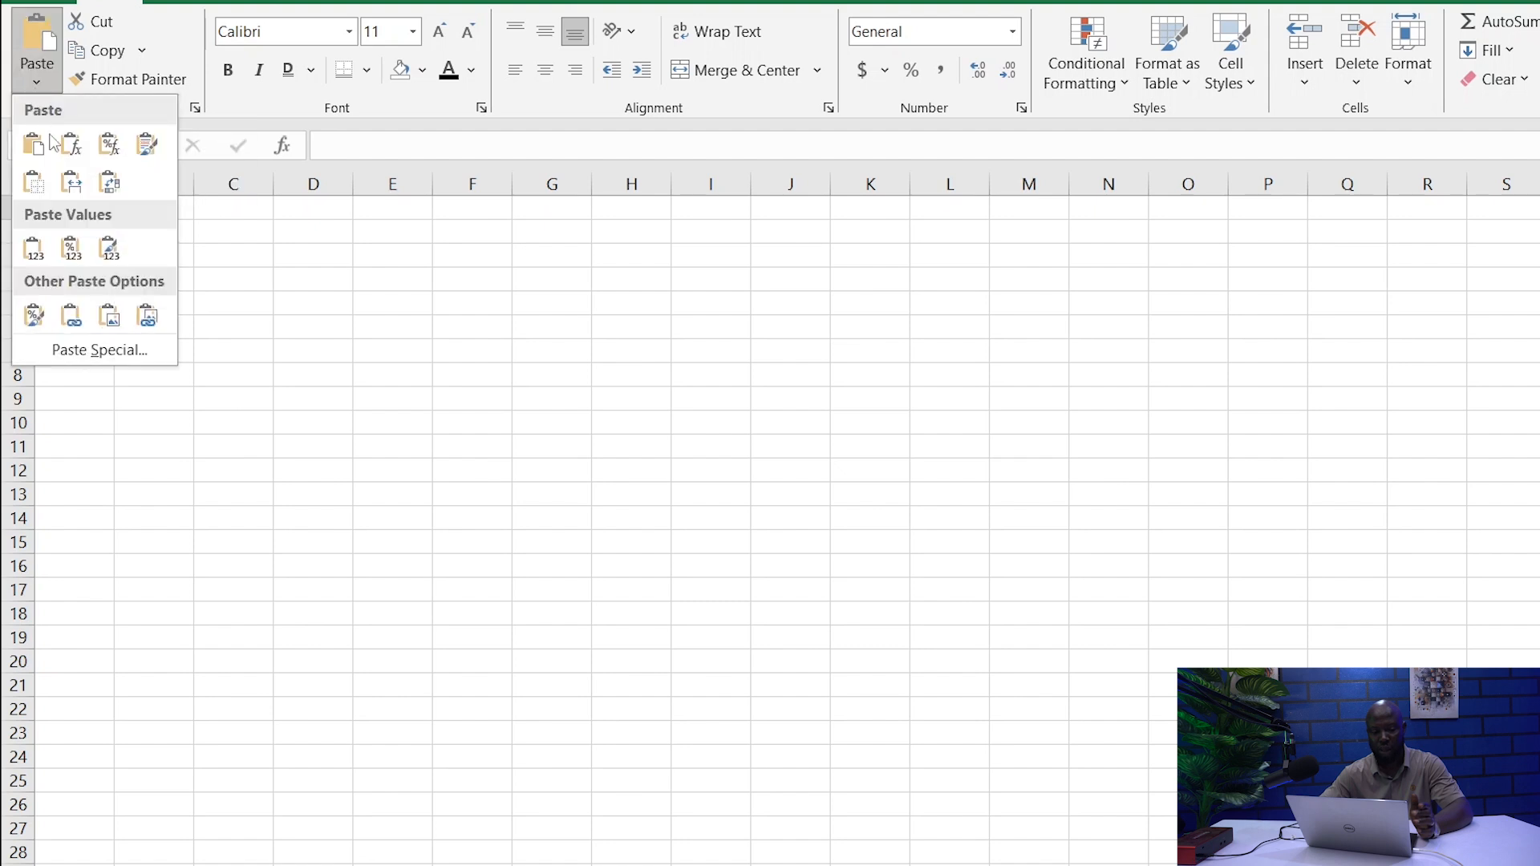
click(104, 350)
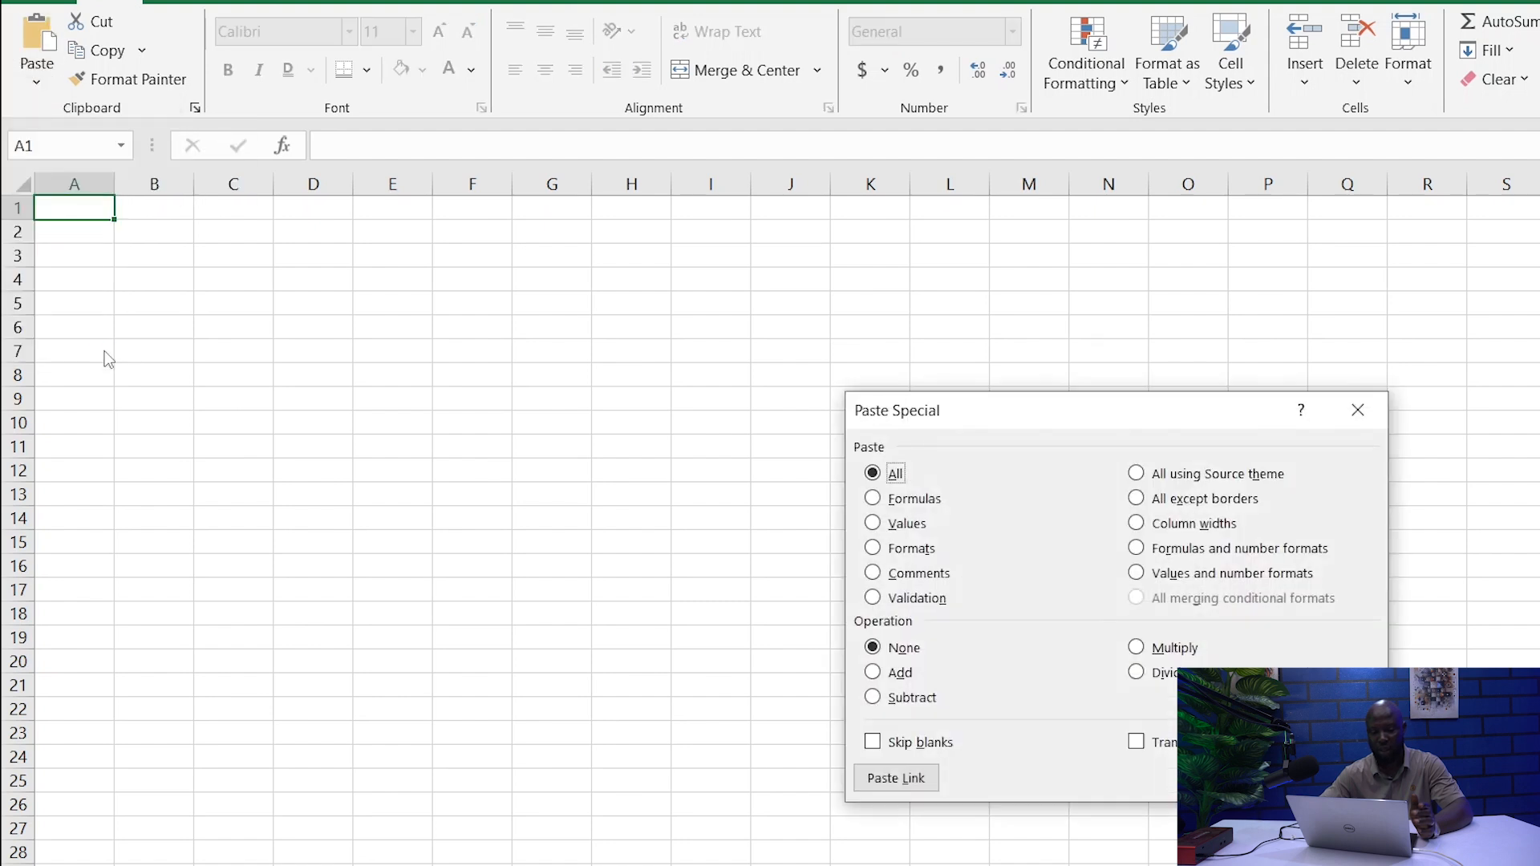
click(1138, 524)
key(Return)
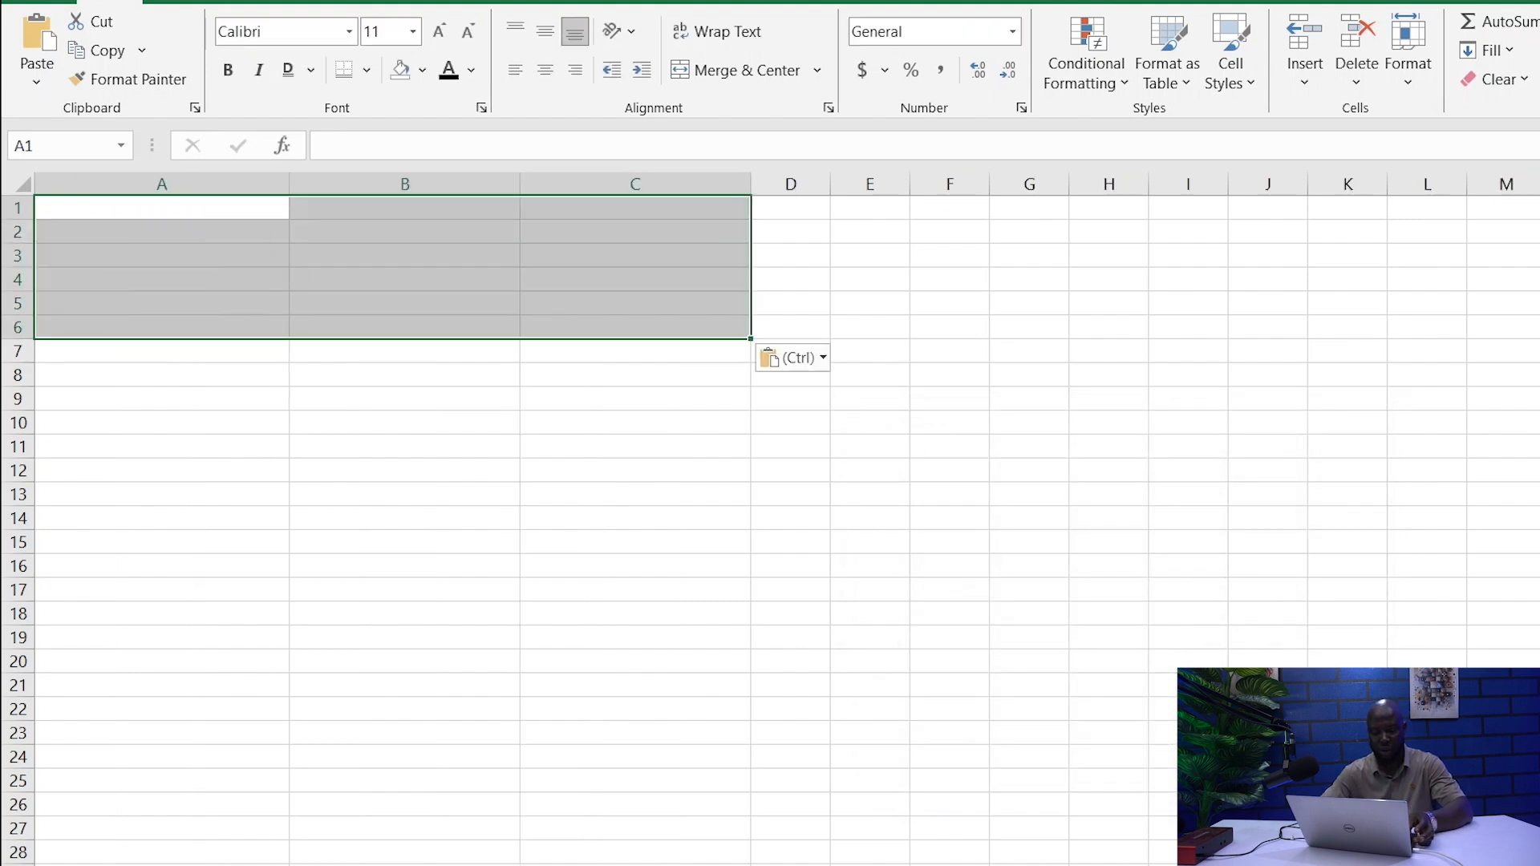
Paste the copied item table with its contents and formatting at A1 of the new worksheet
key(ctrl+v)
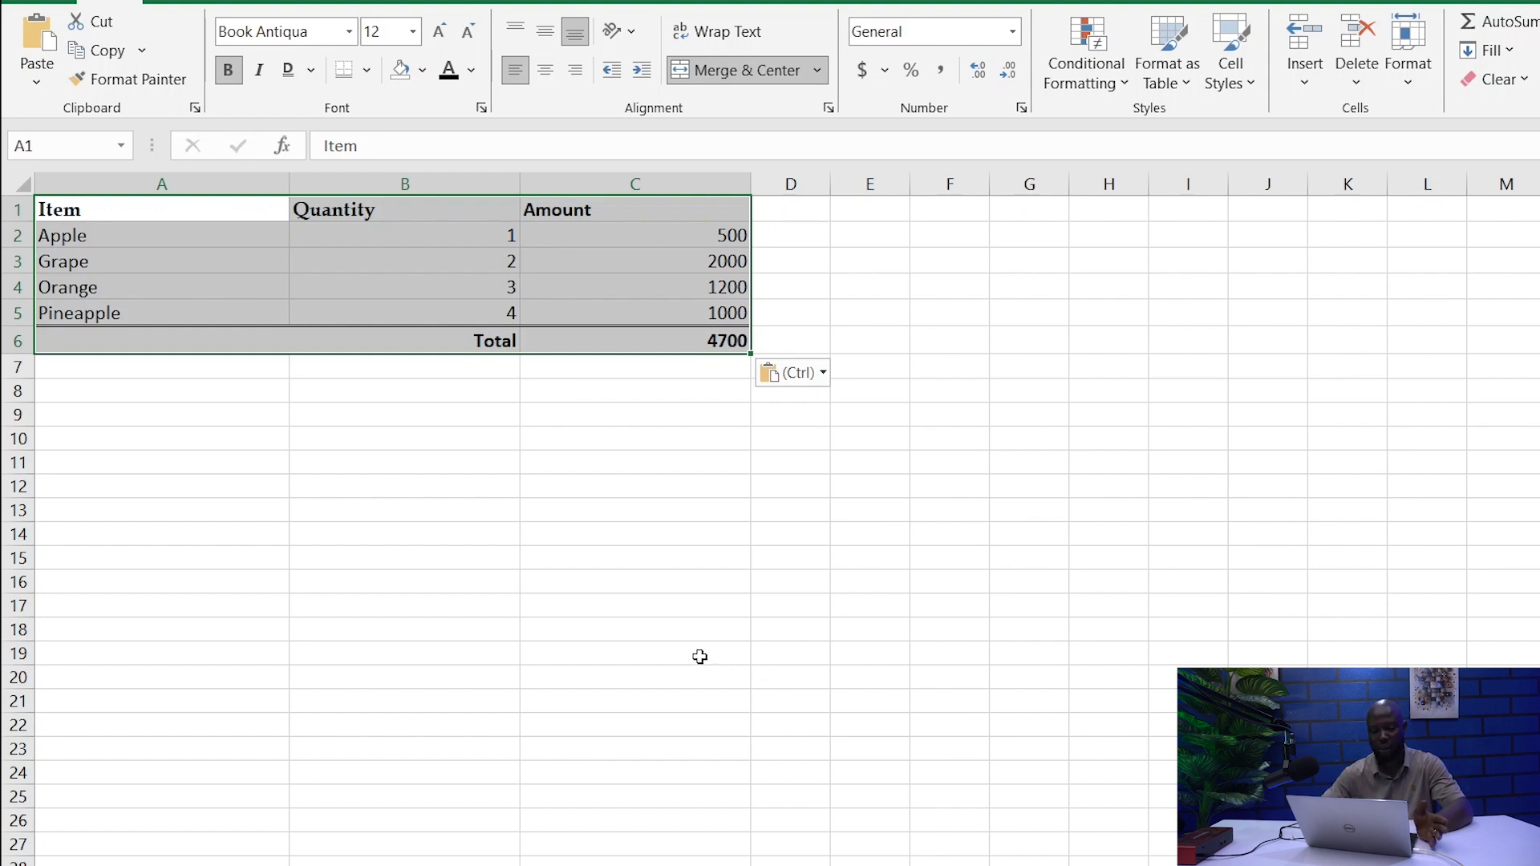
click(530, 534)
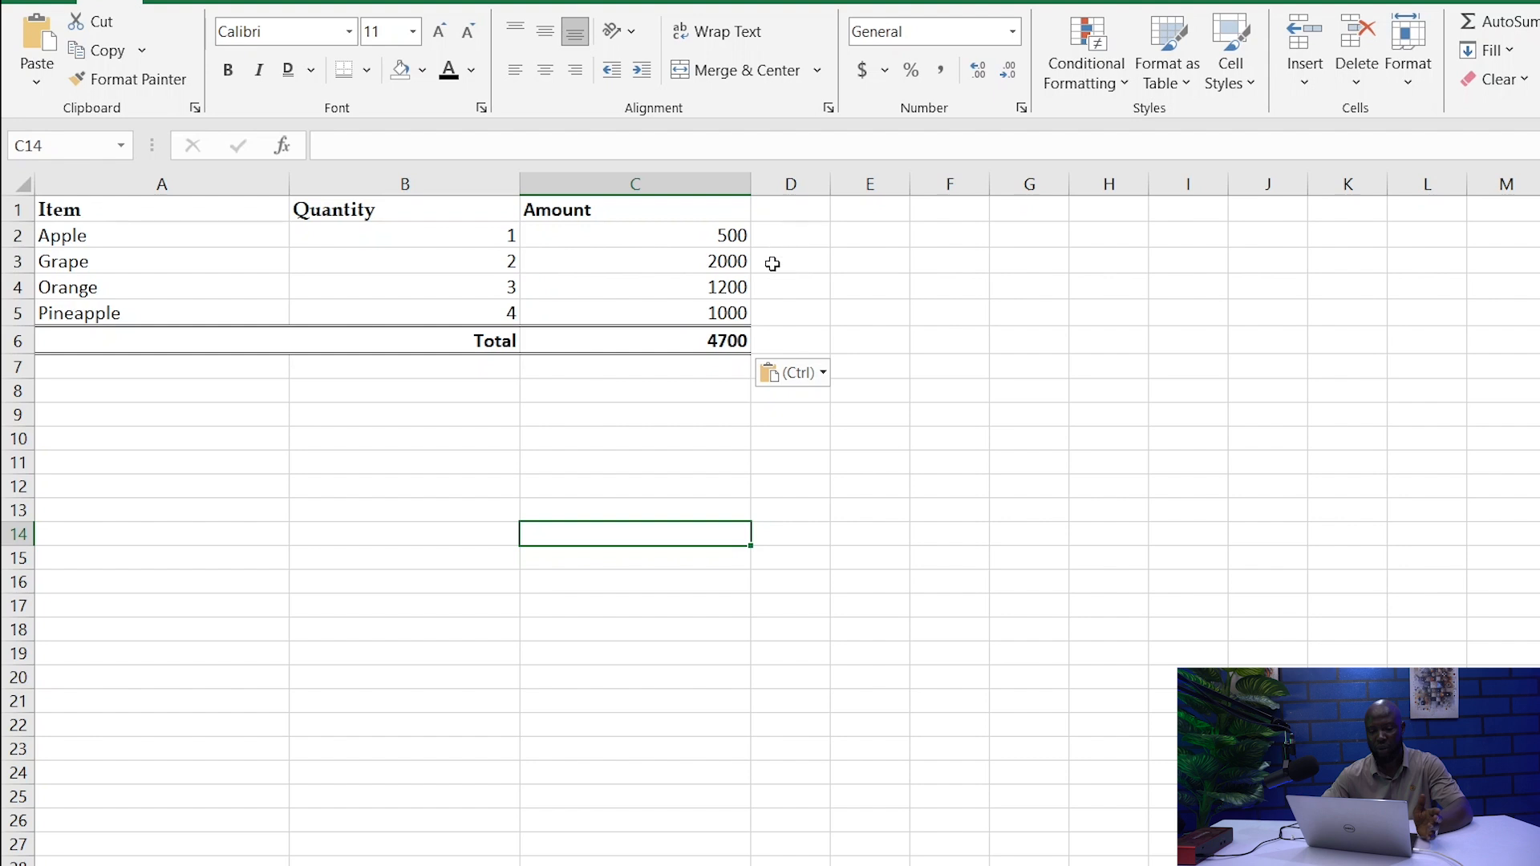
click(703, 455)
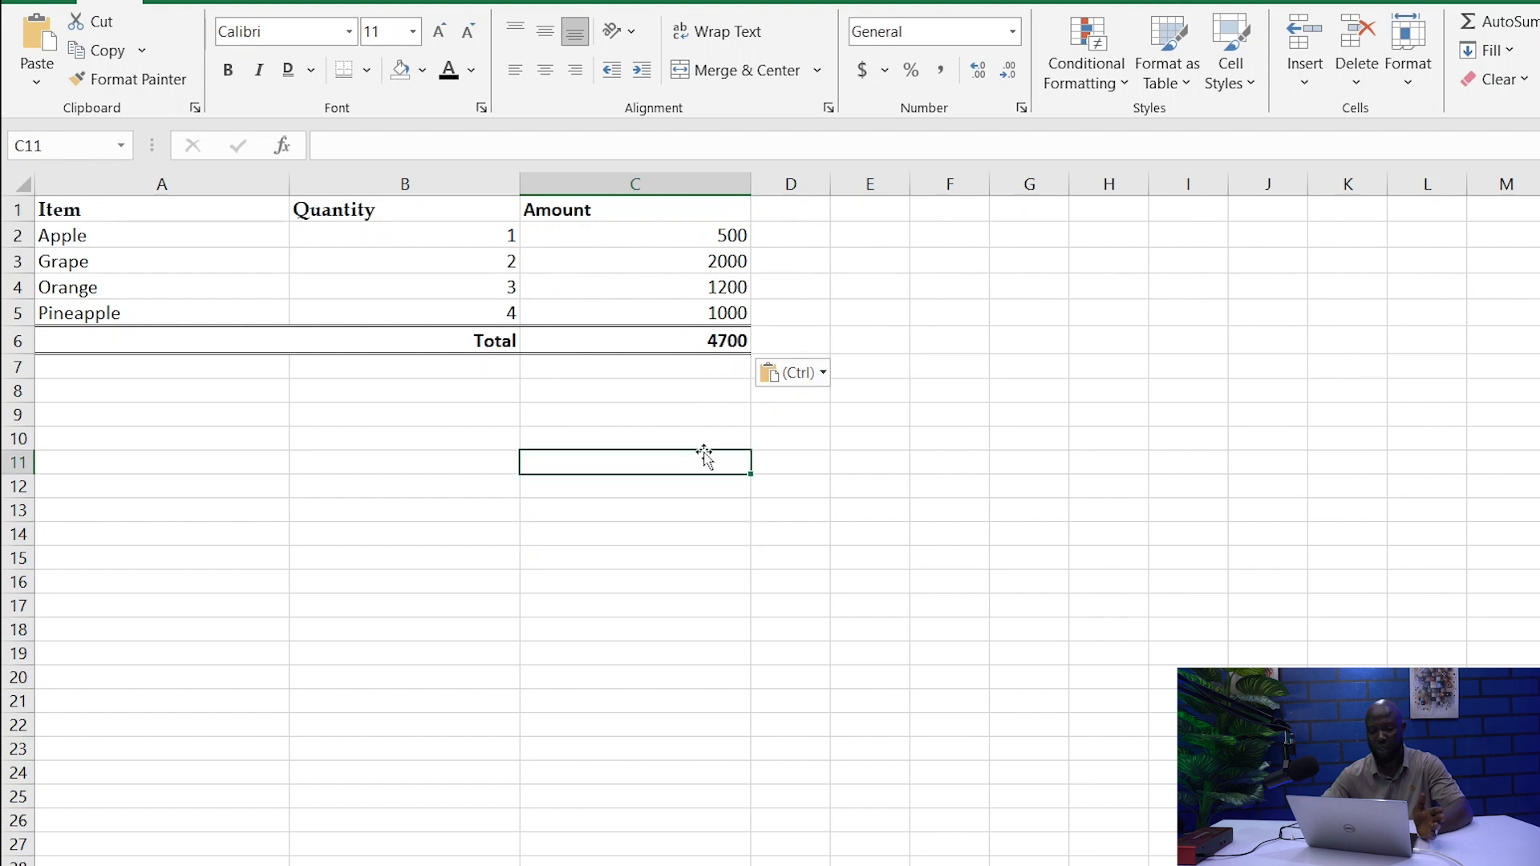
click(655, 572)
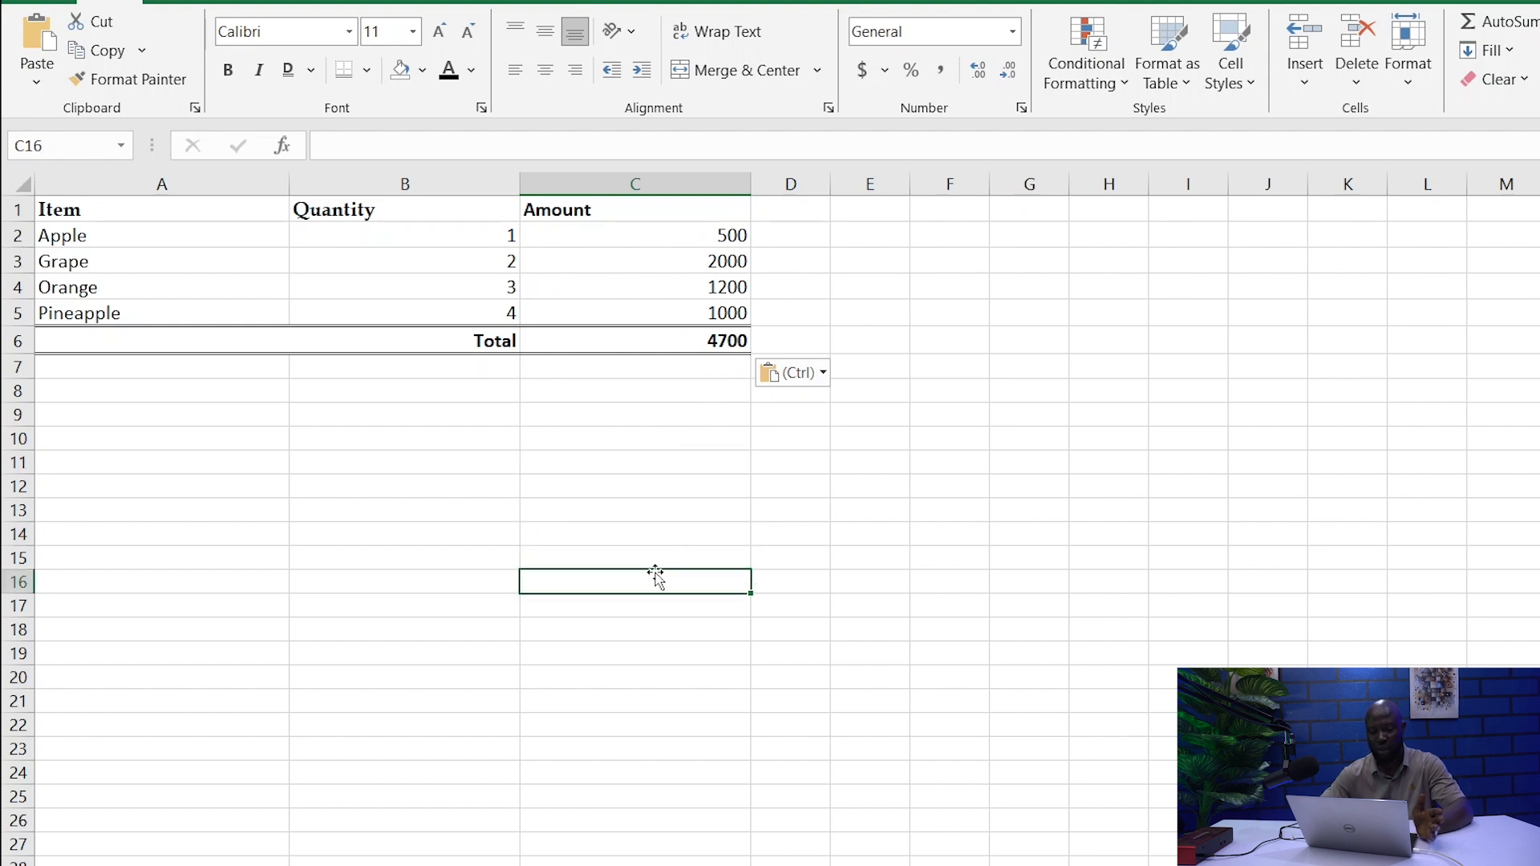
Replace the fixed total in C6 with the formula =C2+C3+C4+C5
click(726, 342)
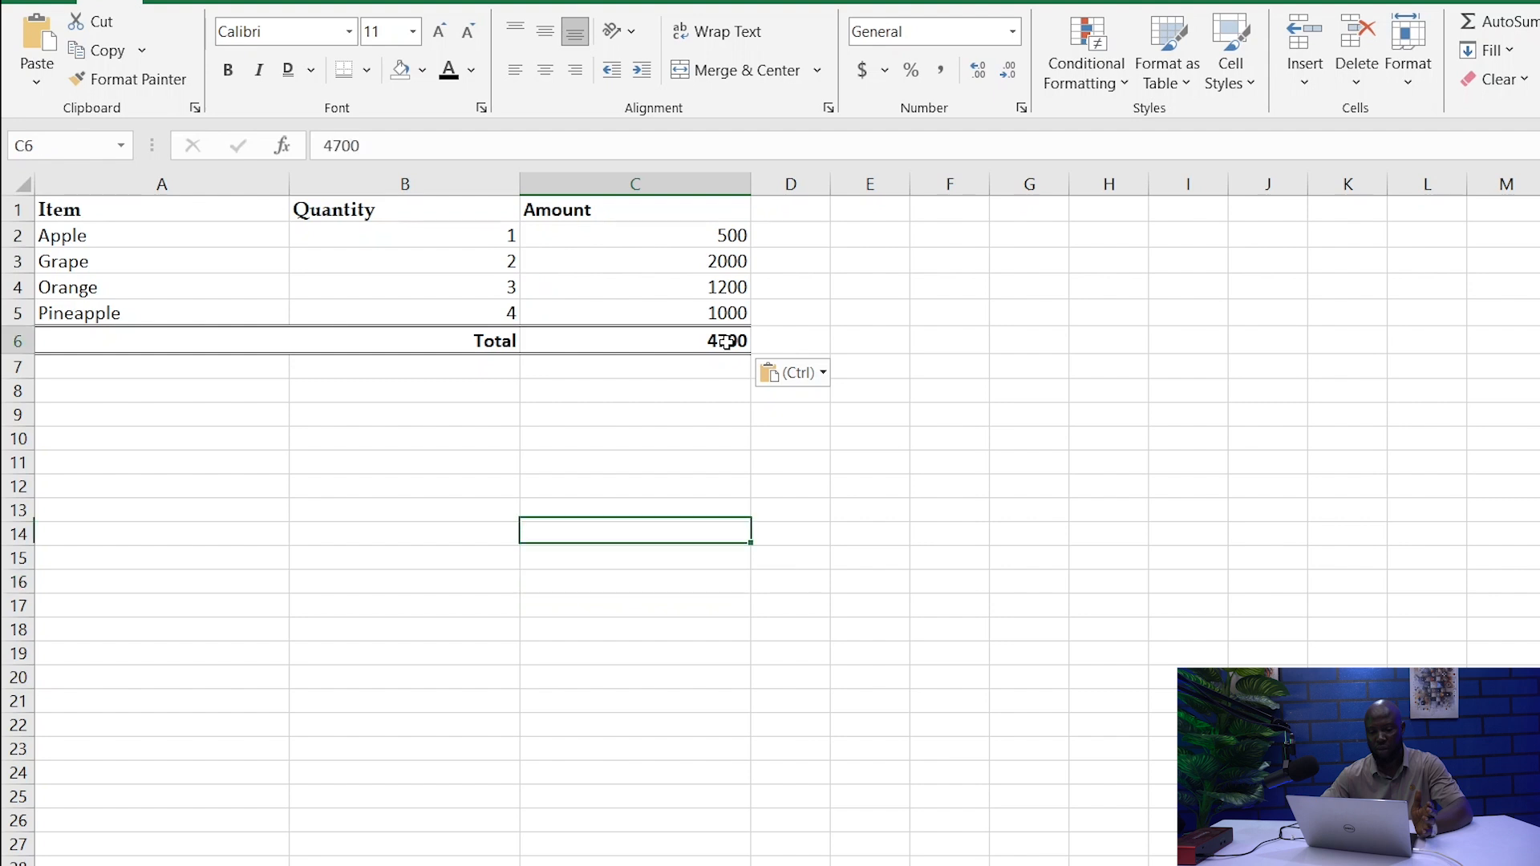
click(488, 150)
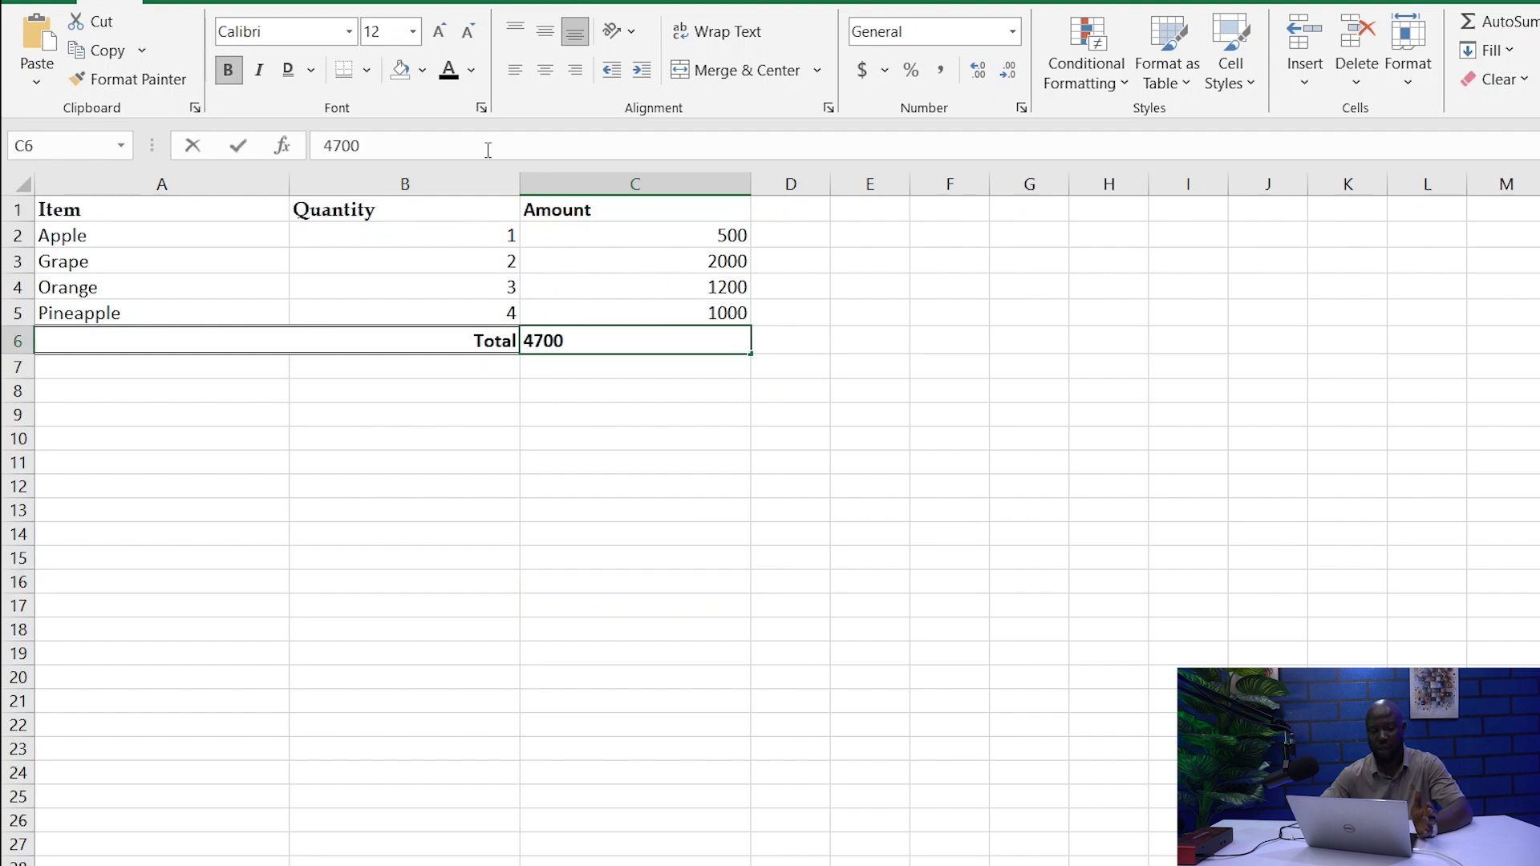
drag(436, 150, 311, 148)
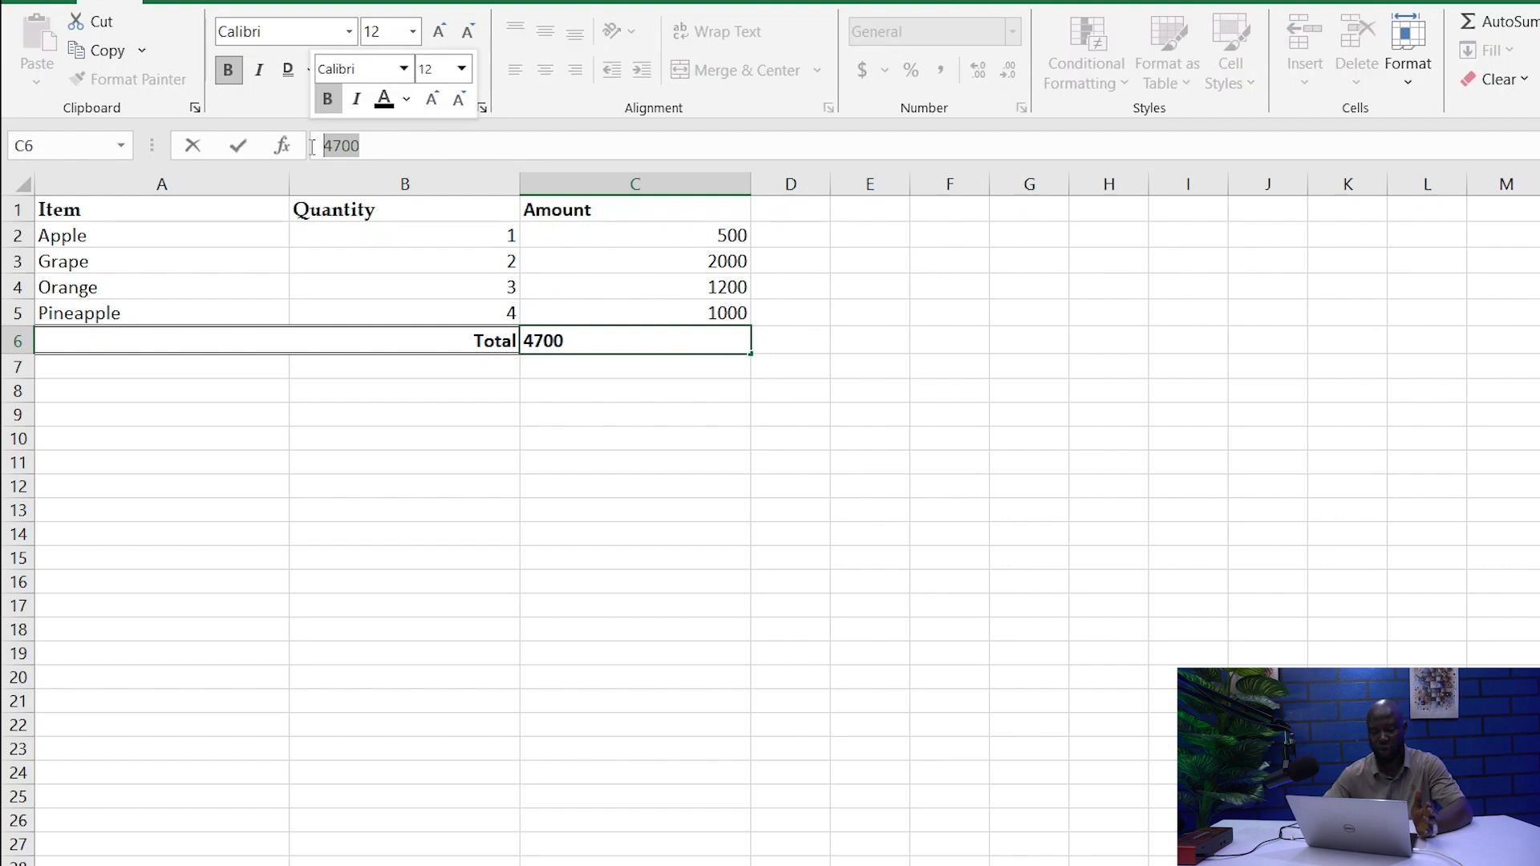
key(BackSpace)
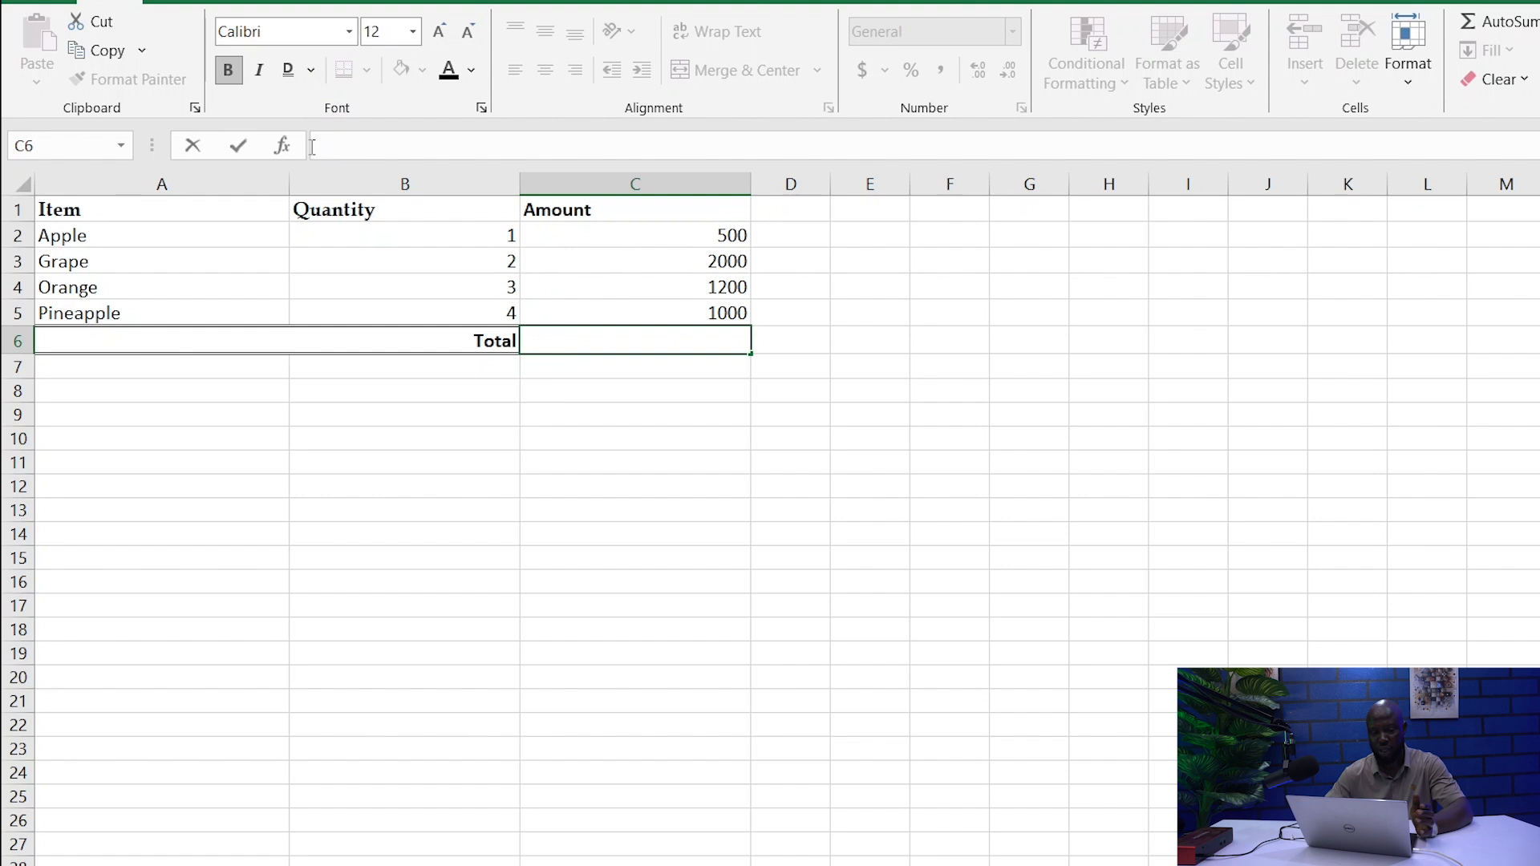
text(=)
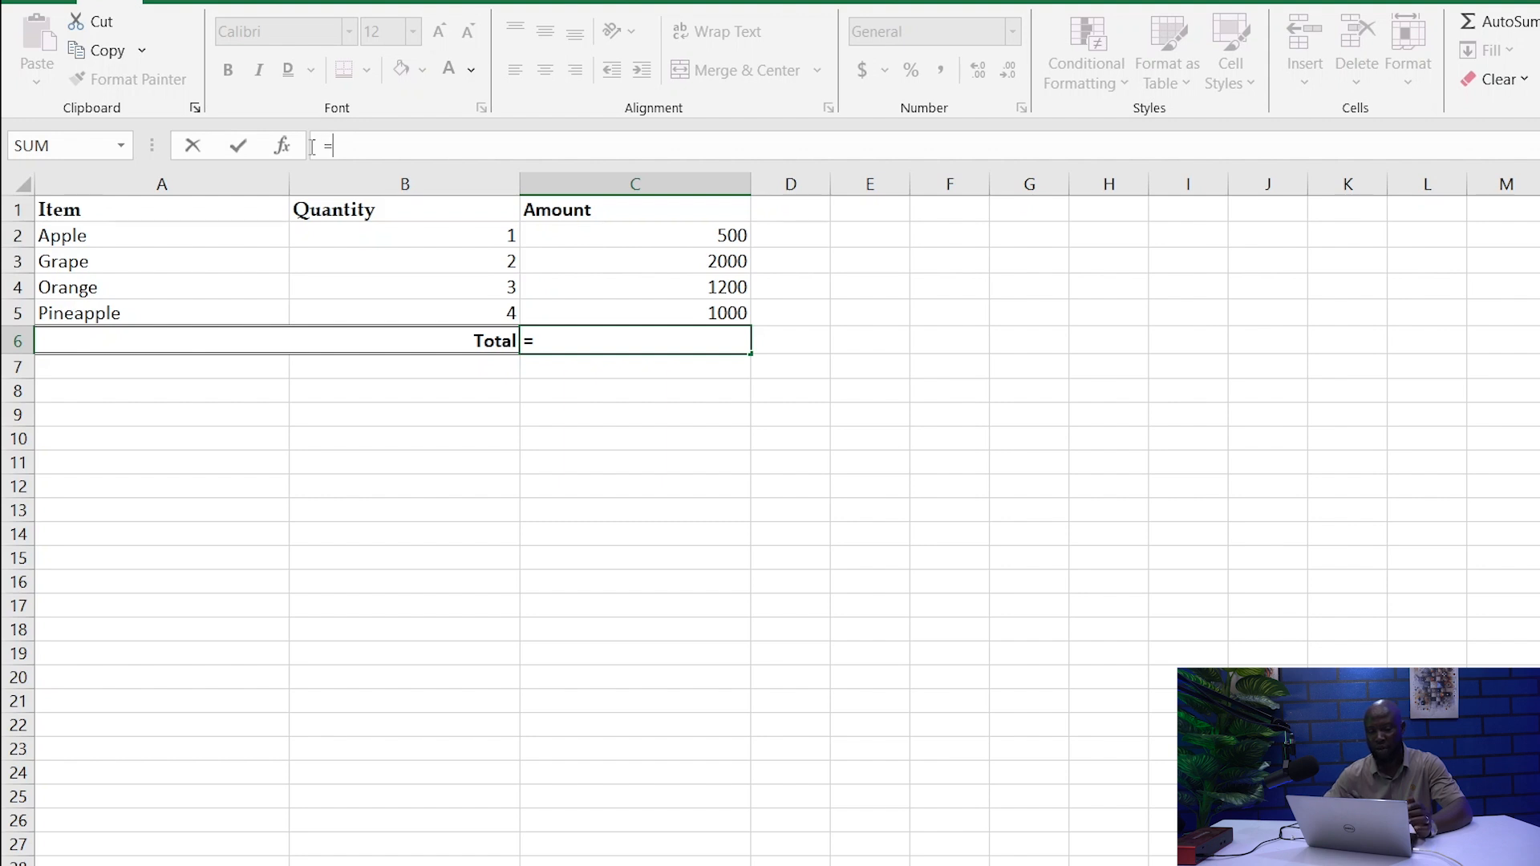
click(680, 242)
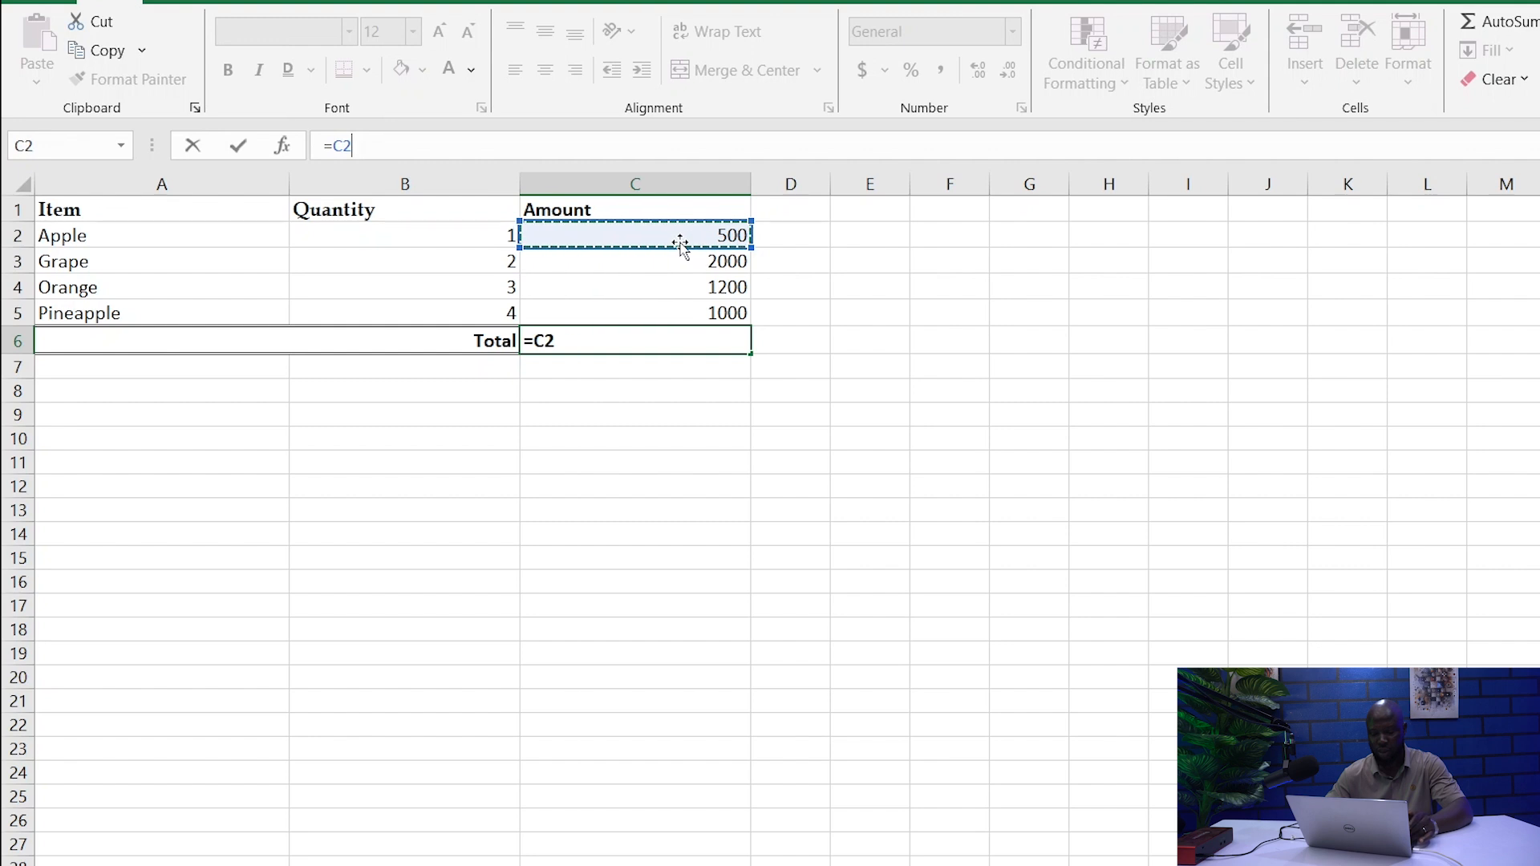
text(+)
click(711, 262)
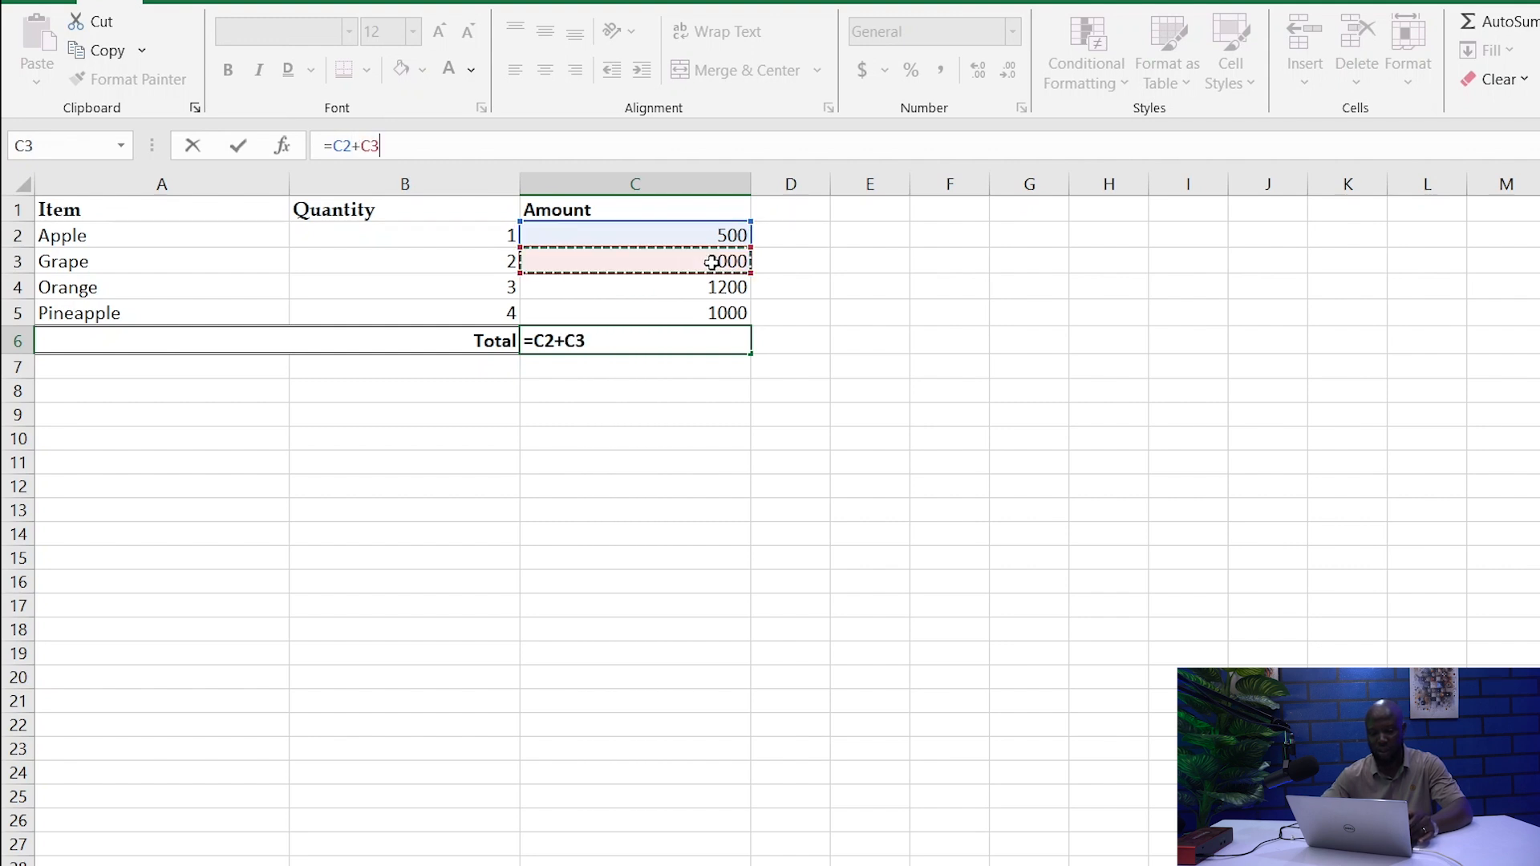
text(+)
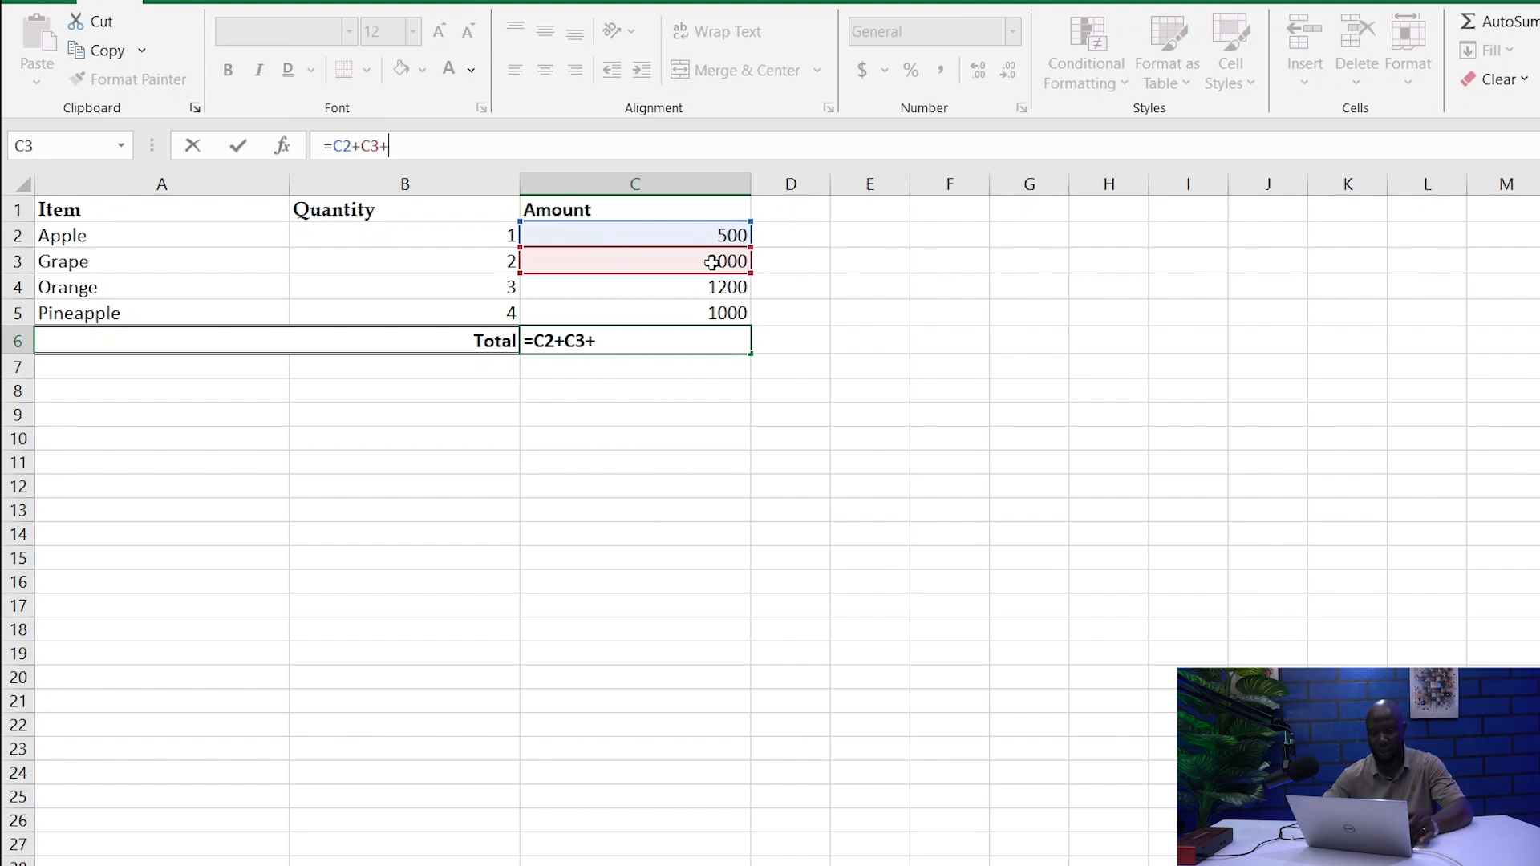
click(714, 286)
text(+)
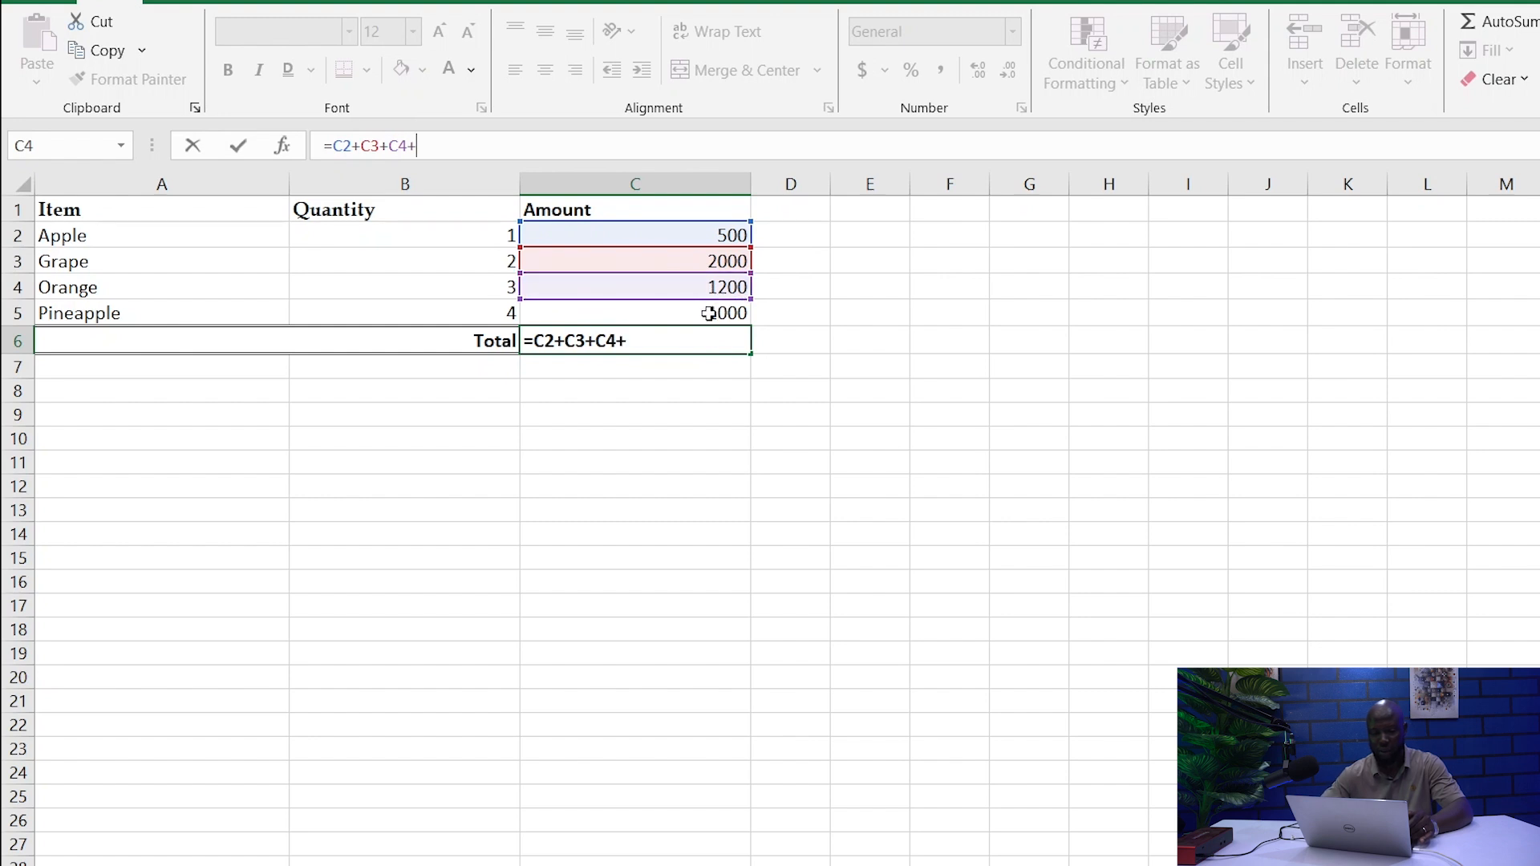
click(709, 313)
key(Return)
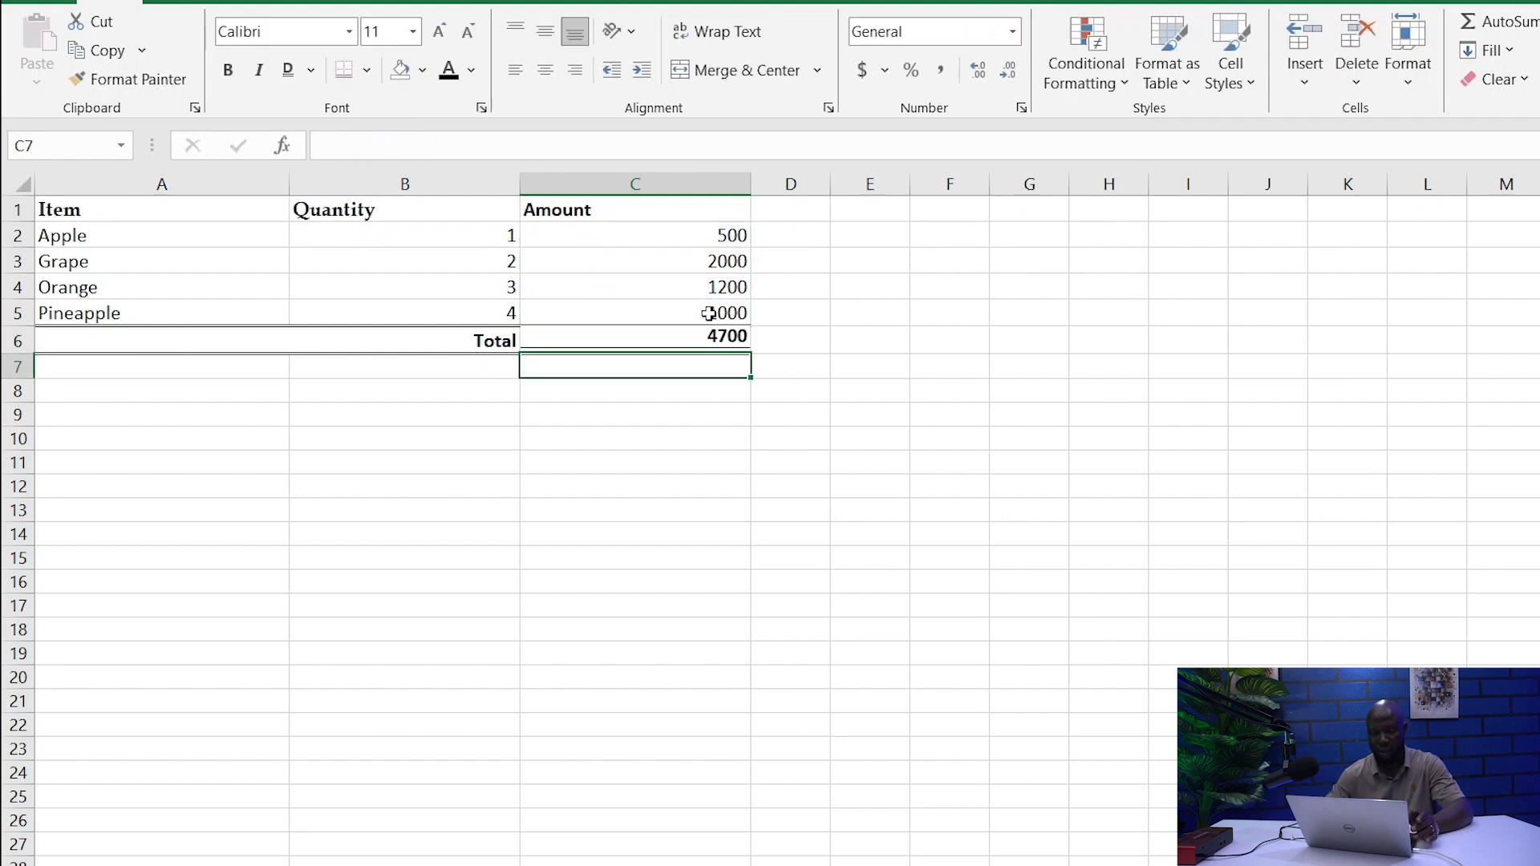
click(700, 552)
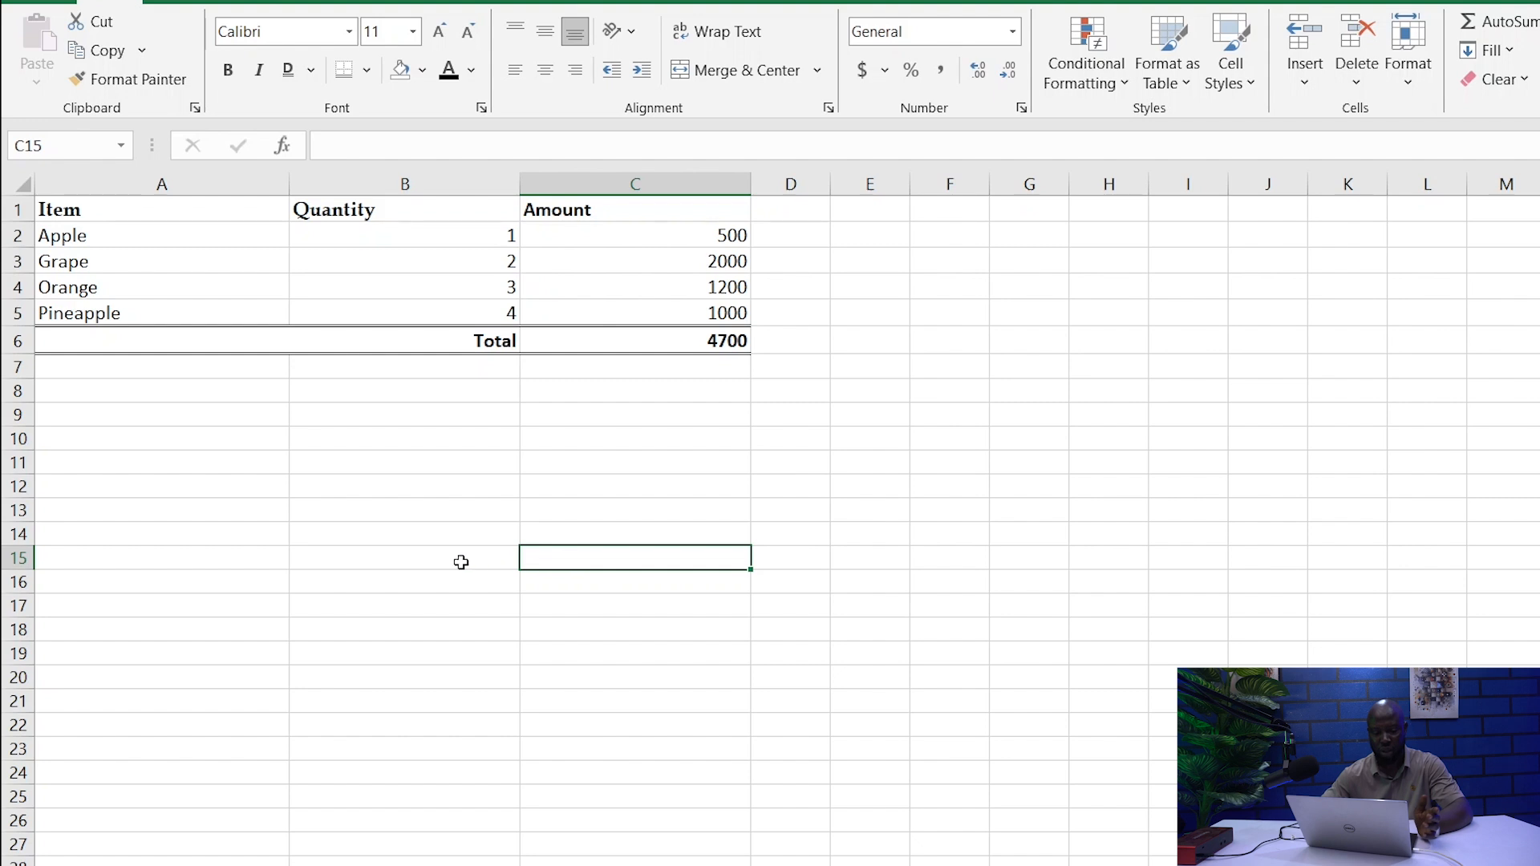
Enter 10 in cell A13 and 50 in cell B13
click(219, 508)
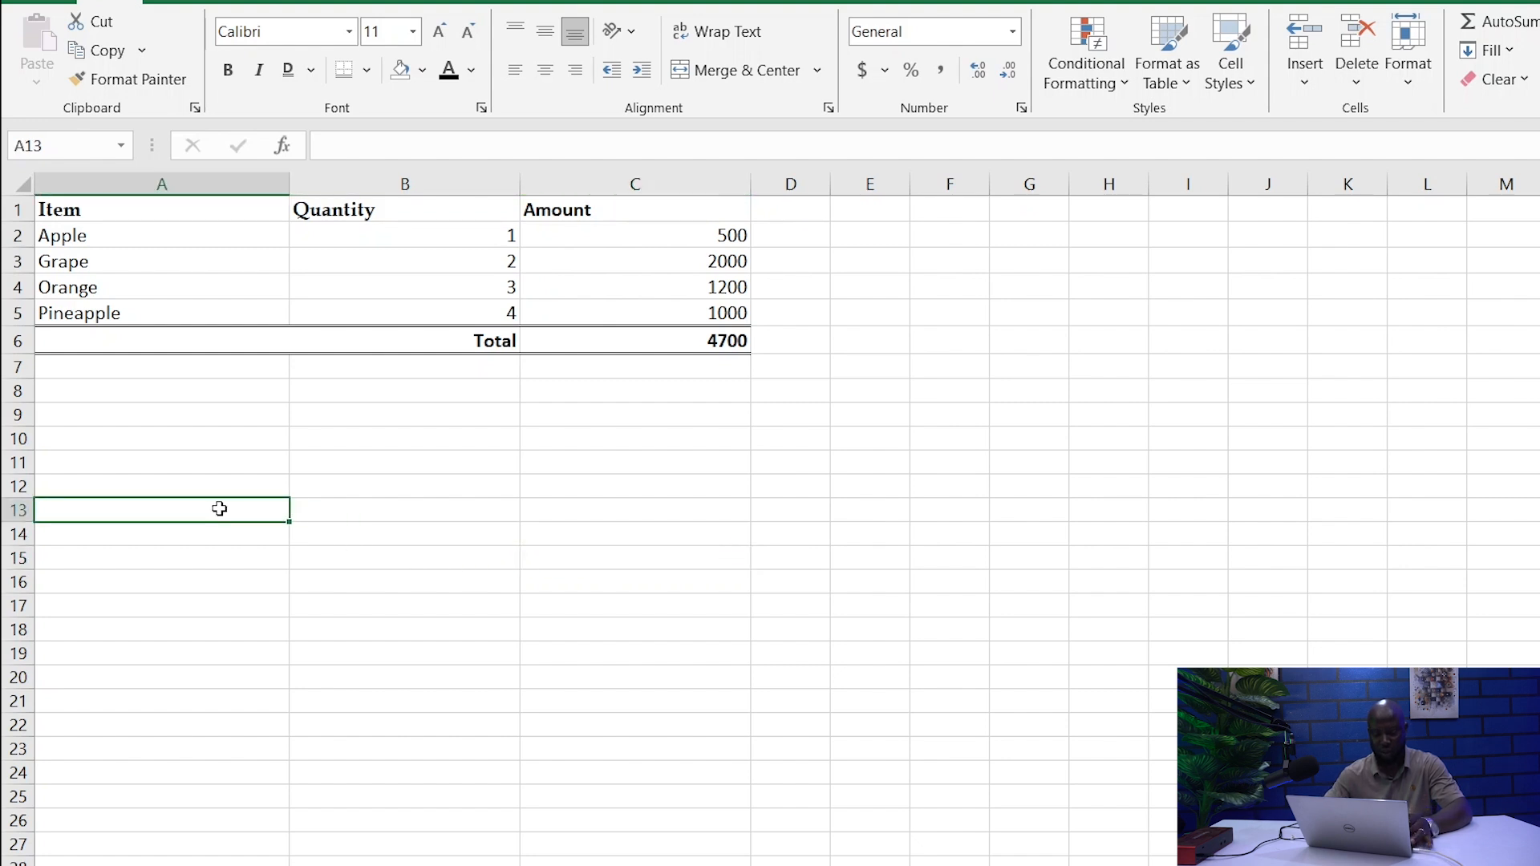
text(10)
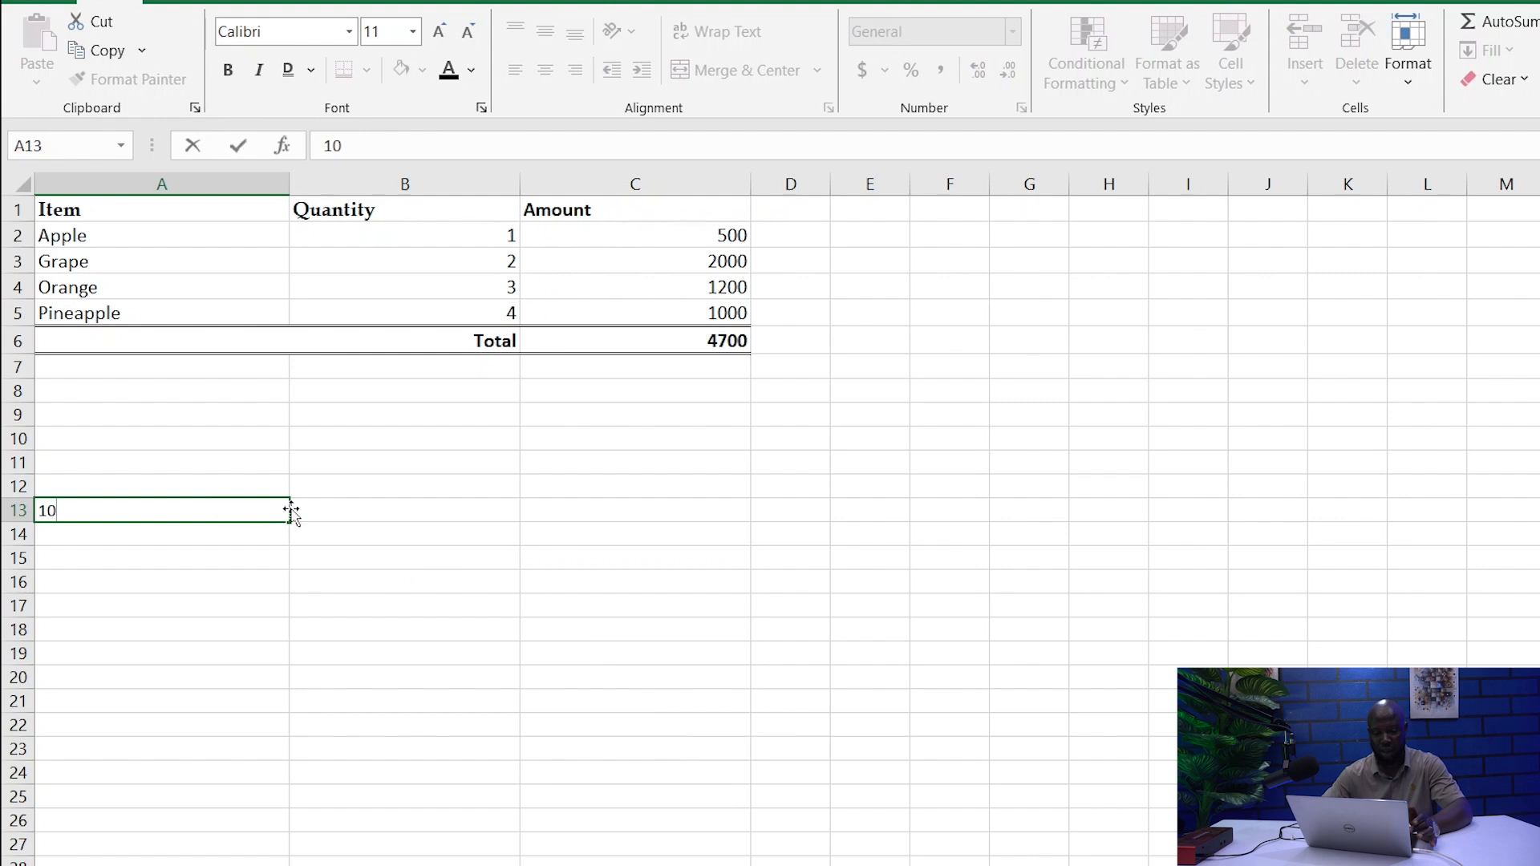
click(376, 507)
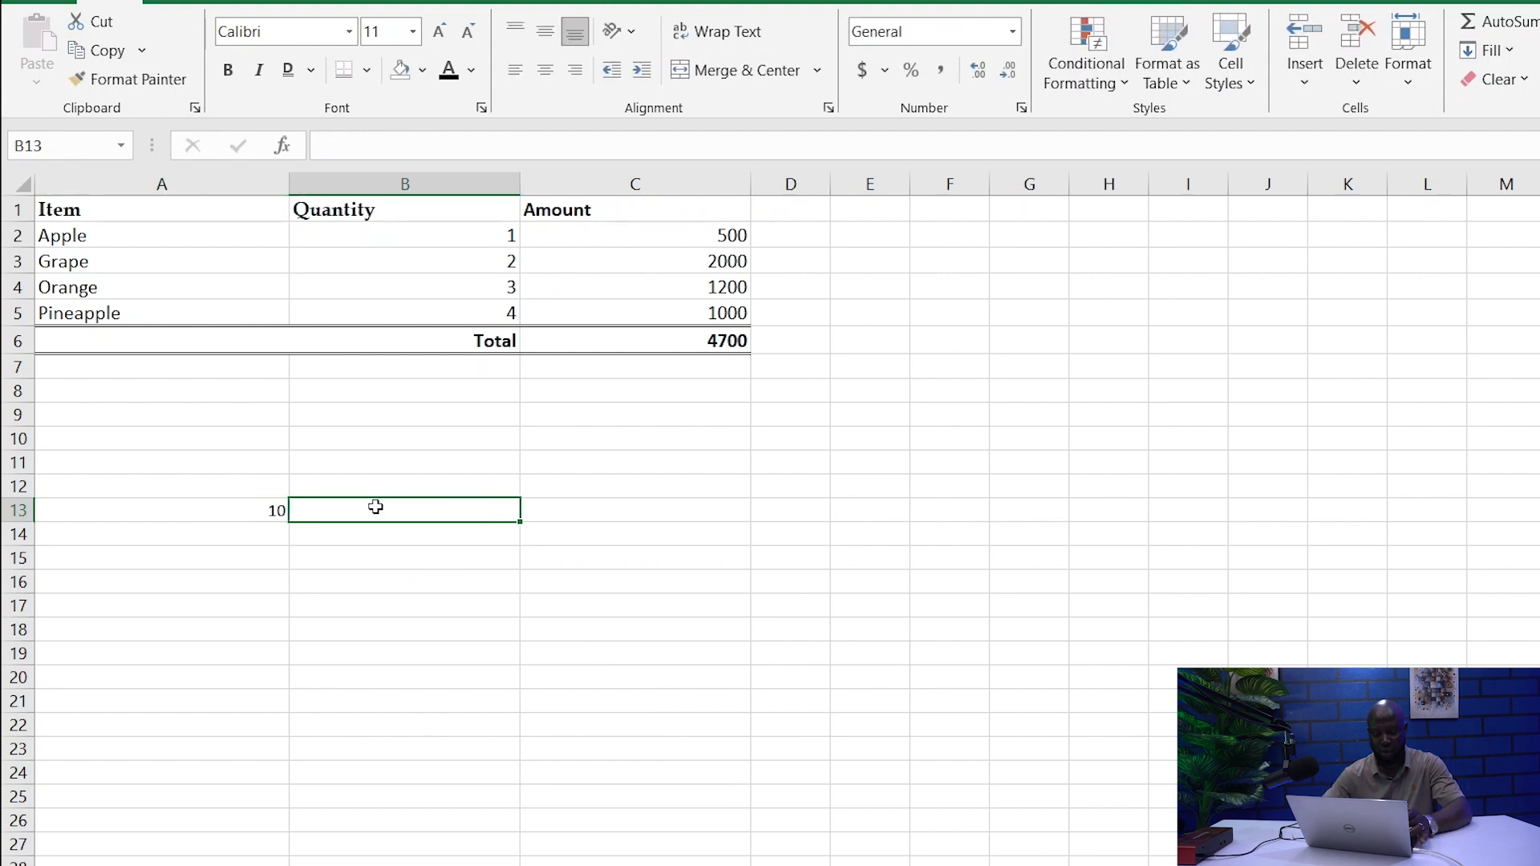
text(50)
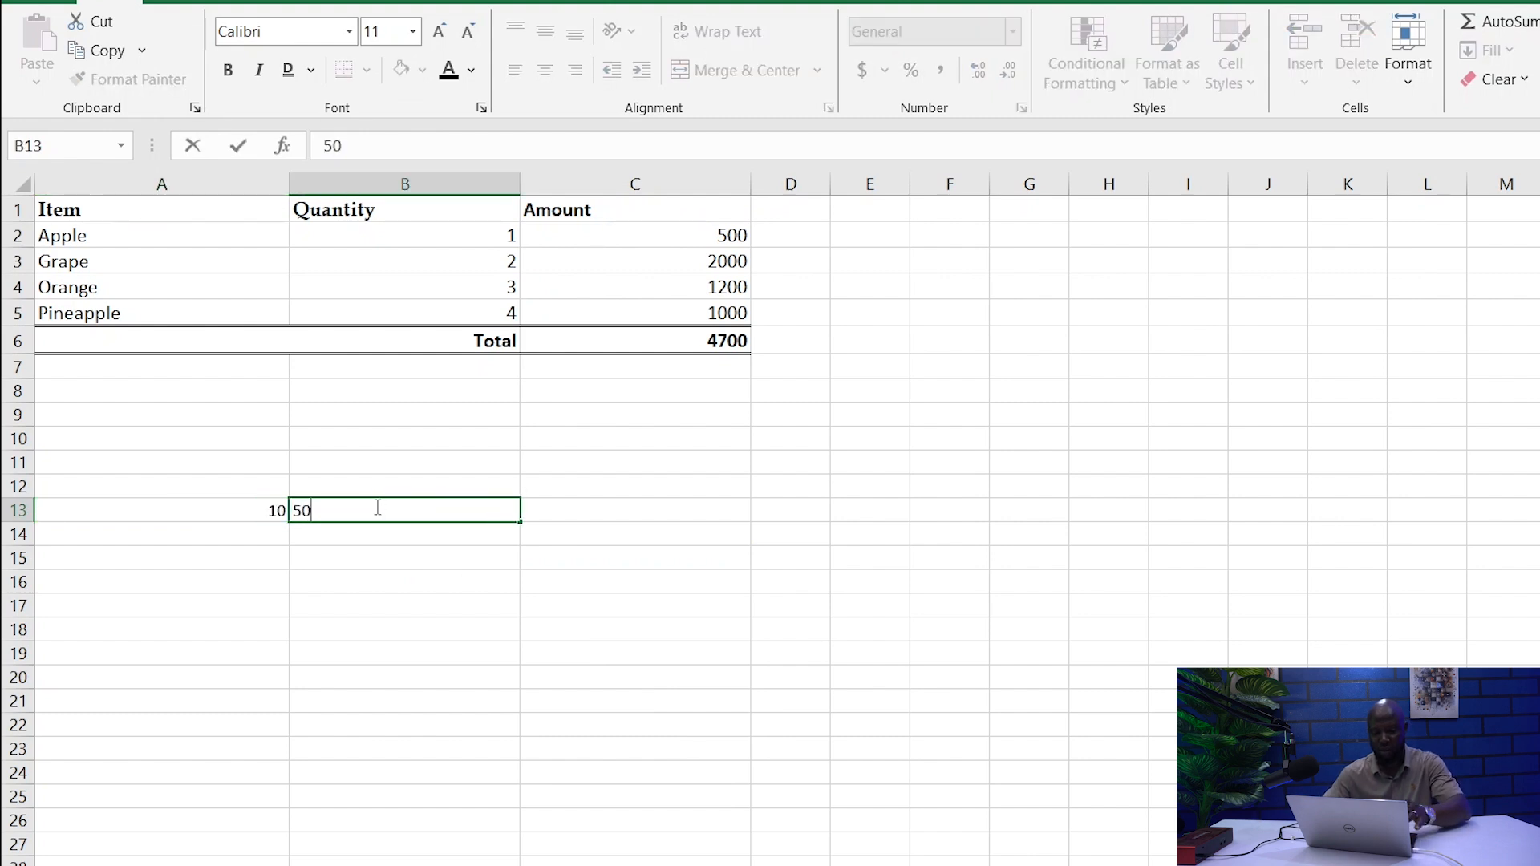
click(419, 613)
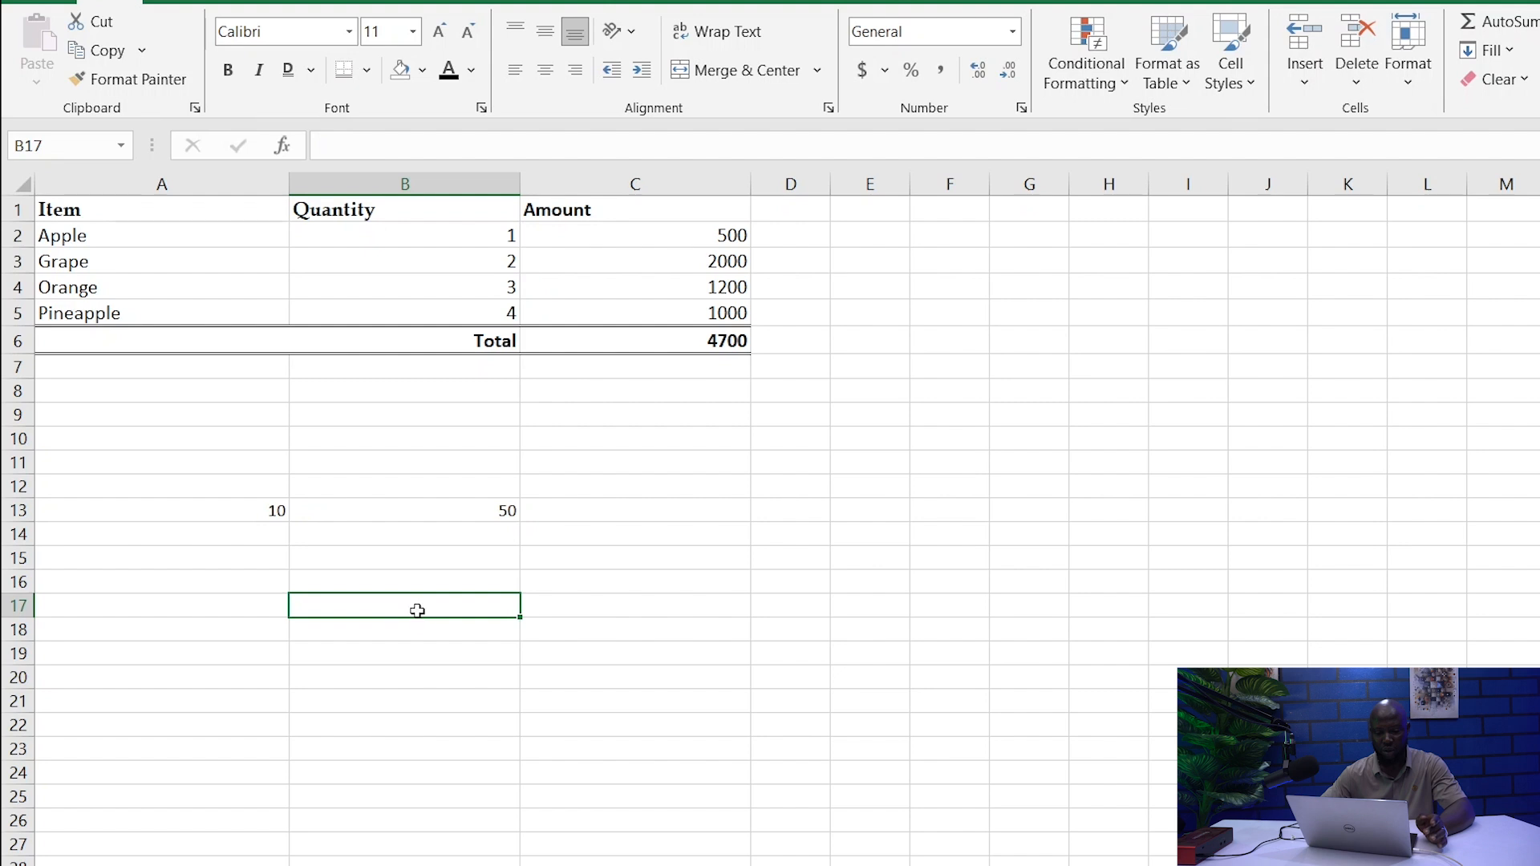
Add the two numbers in row 13 by entering the formula =A13+B13 in C13
click(591, 505)
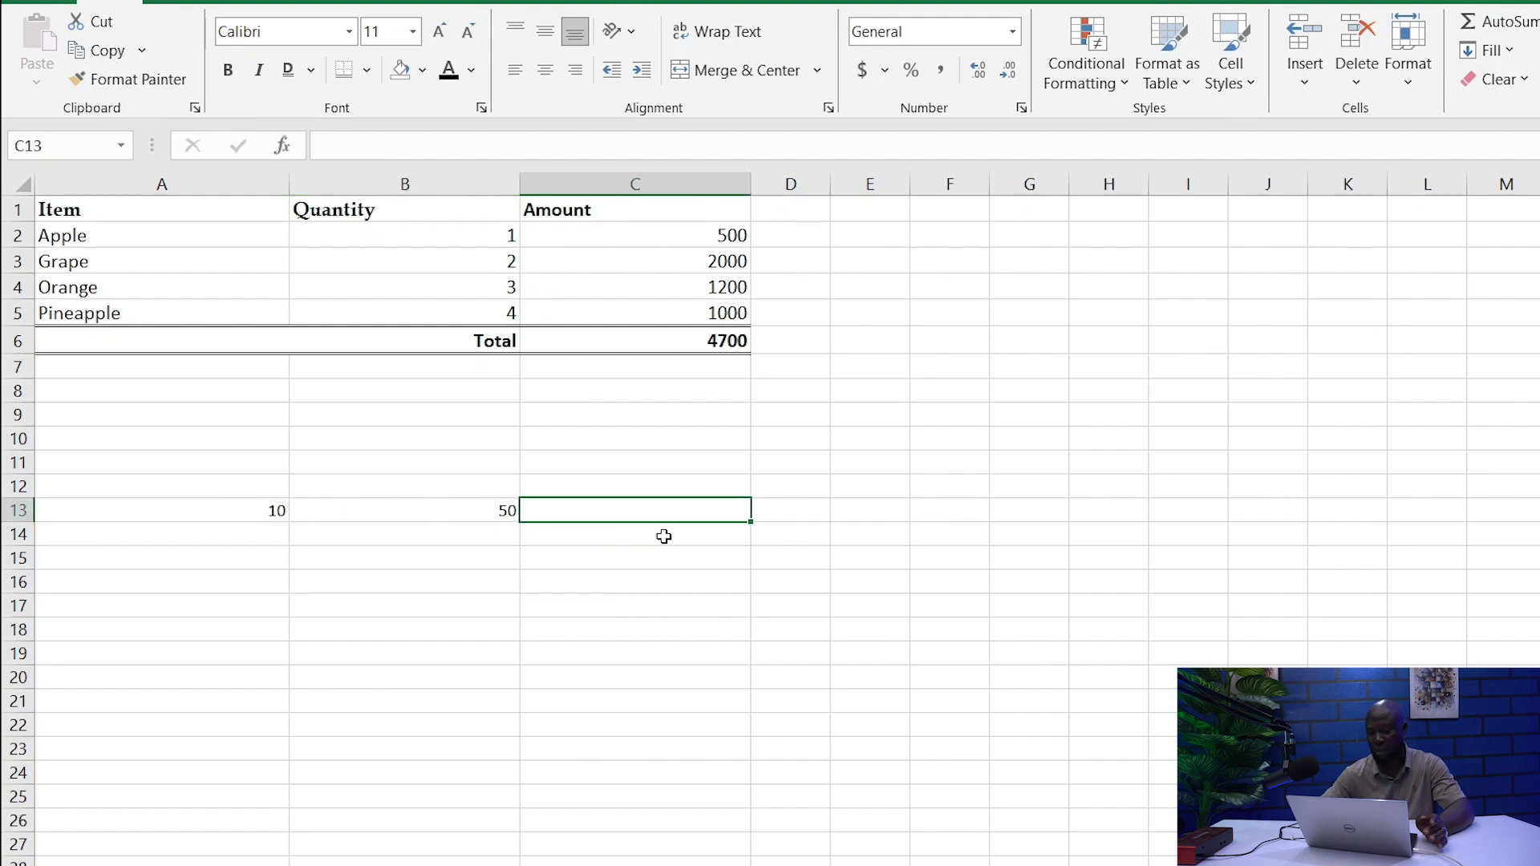
click(483, 147)
text(=)
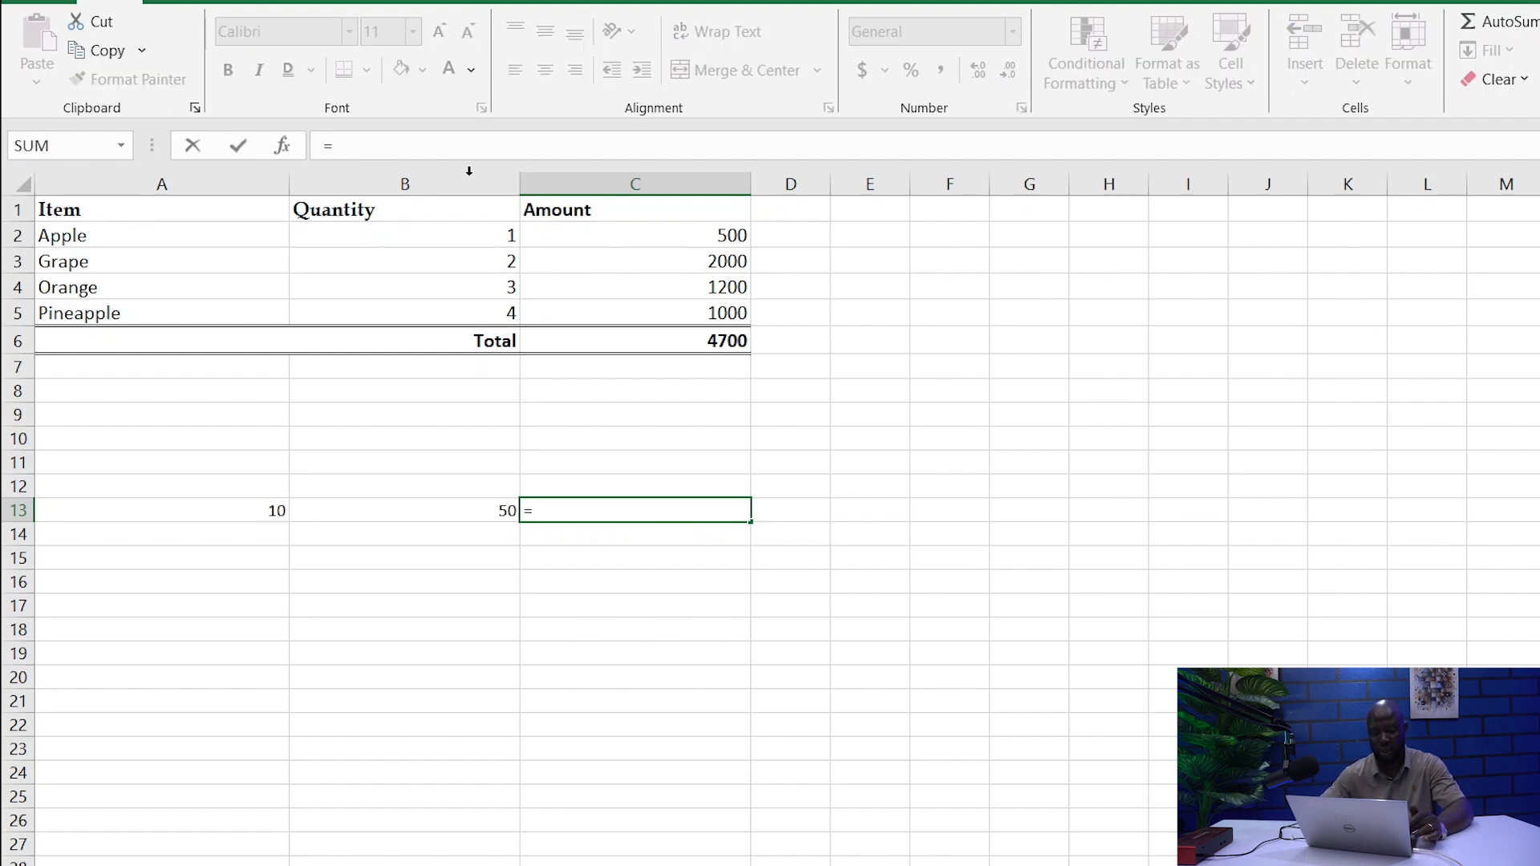
click(264, 511)
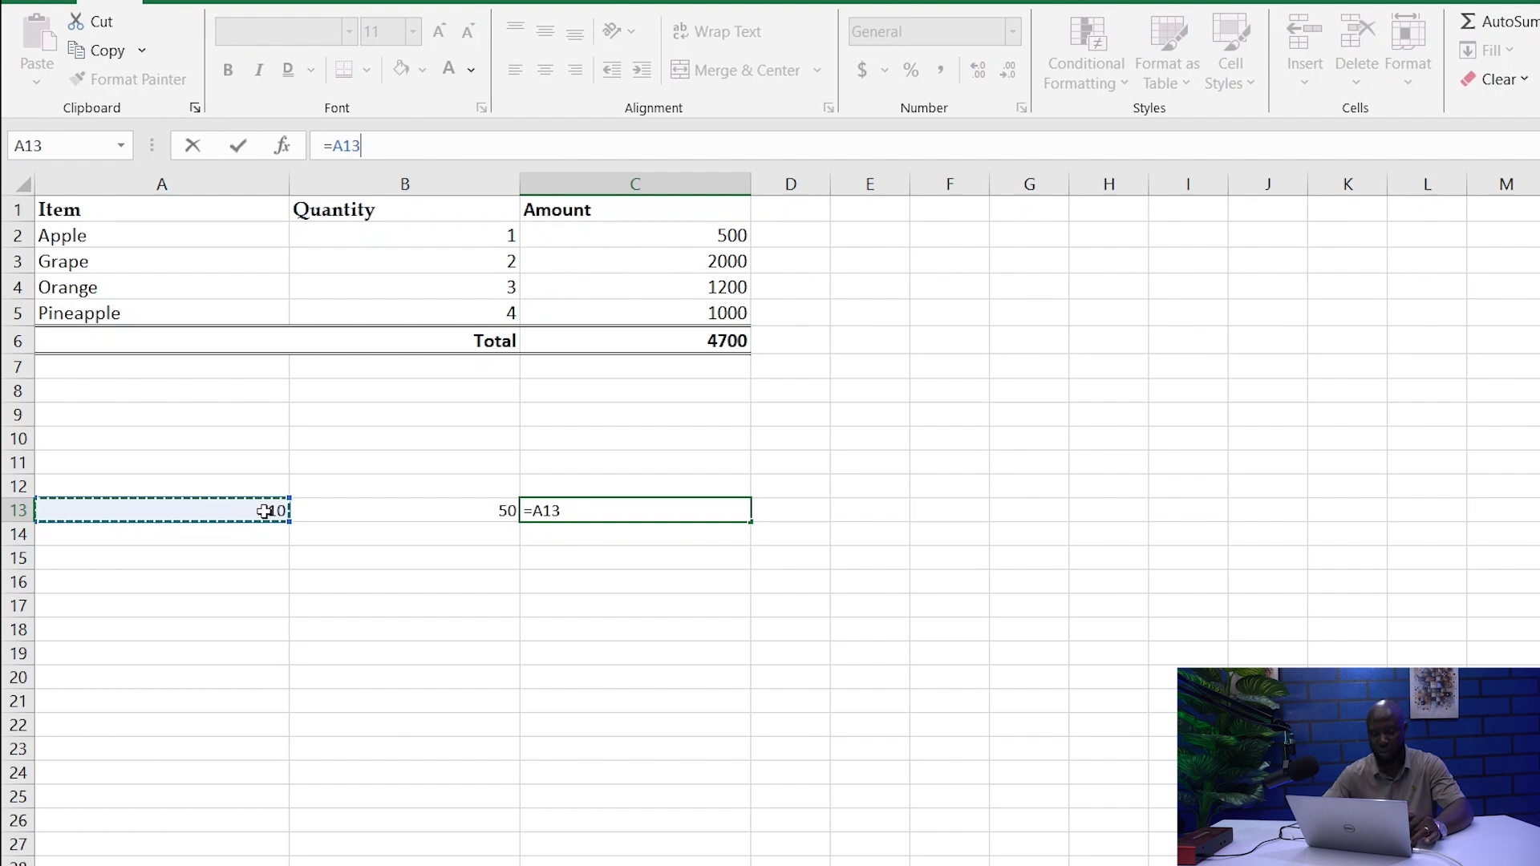
text(+)
click(432, 517)
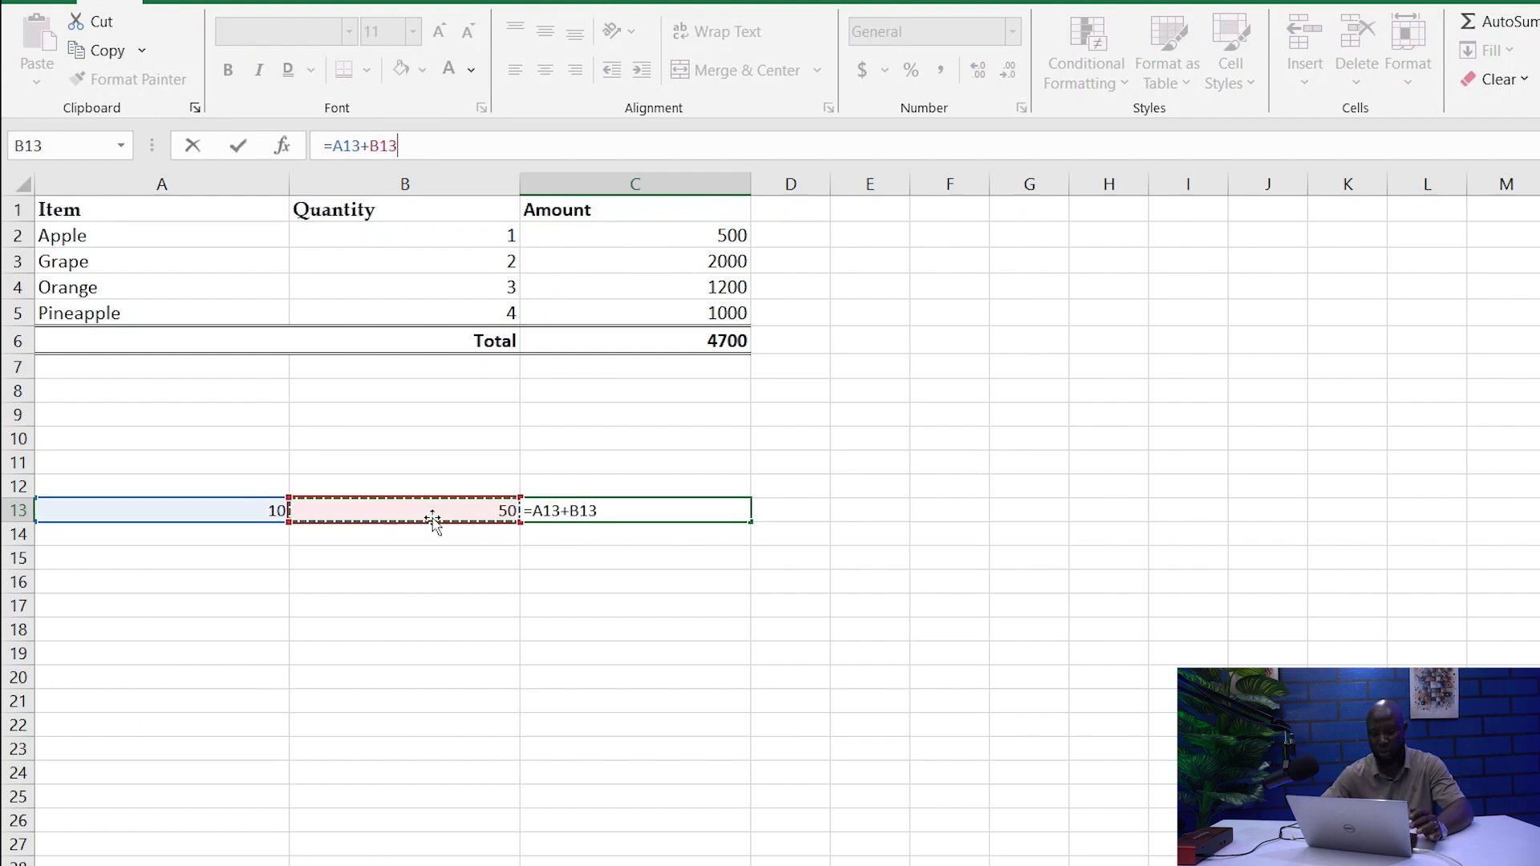
key(Return)
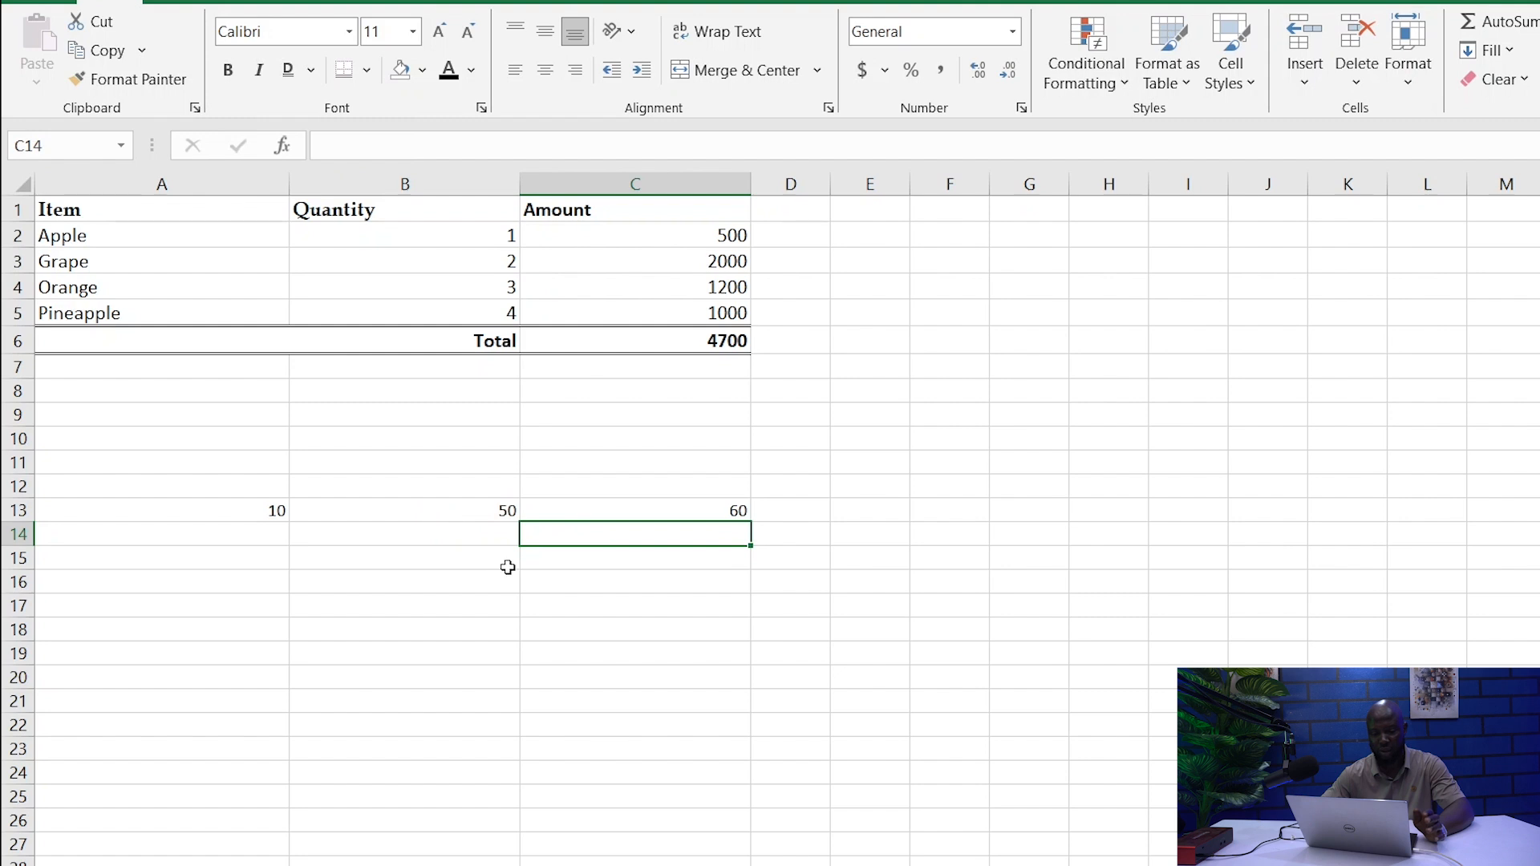
click(701, 634)
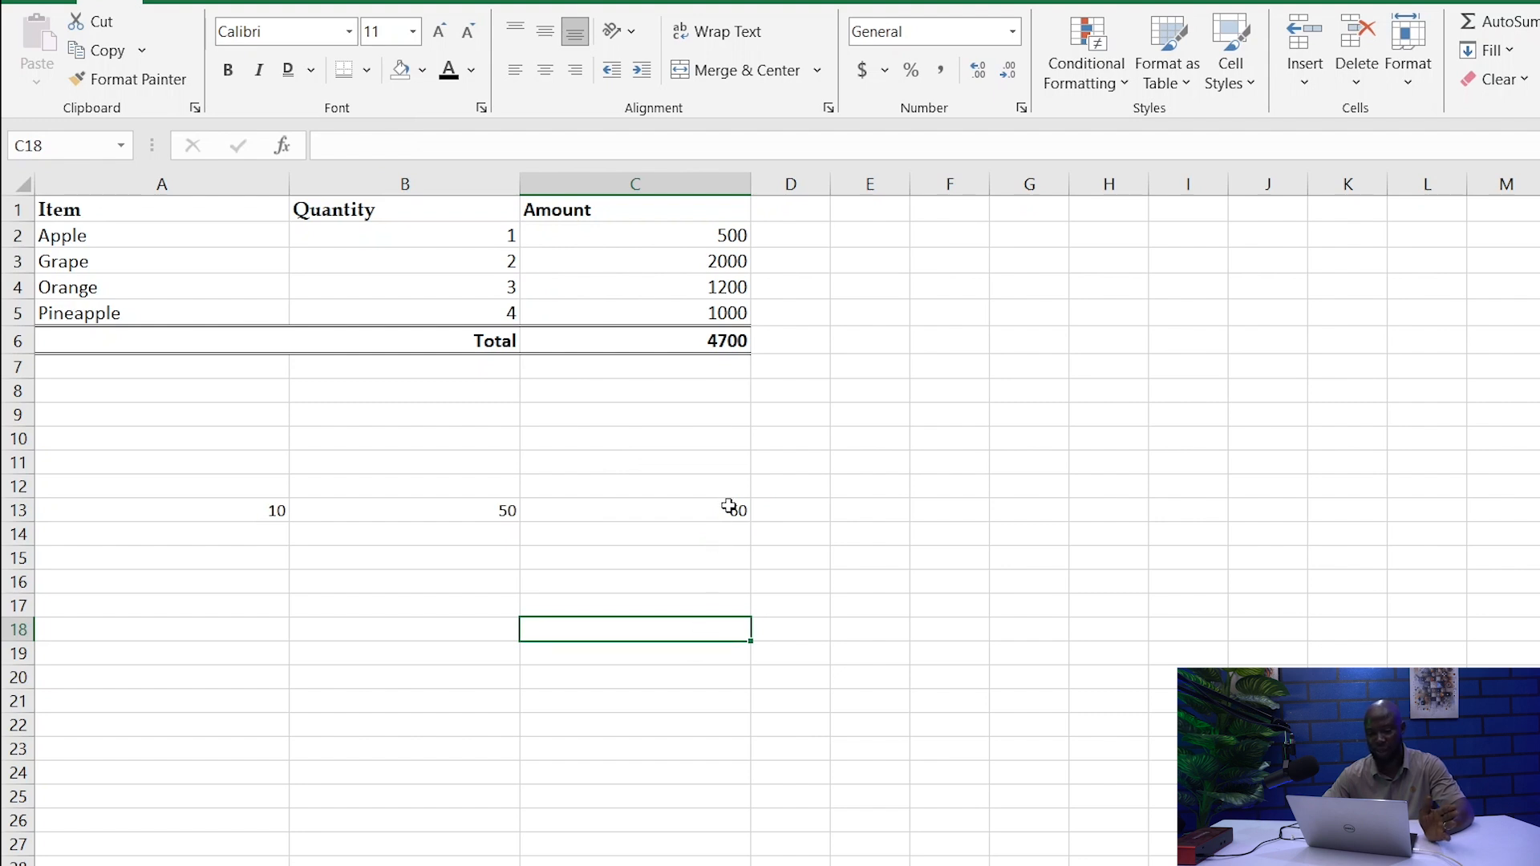
Replace the addition in C13 with the formula =B13-A13 to subtract the first number from the second
click(679, 510)
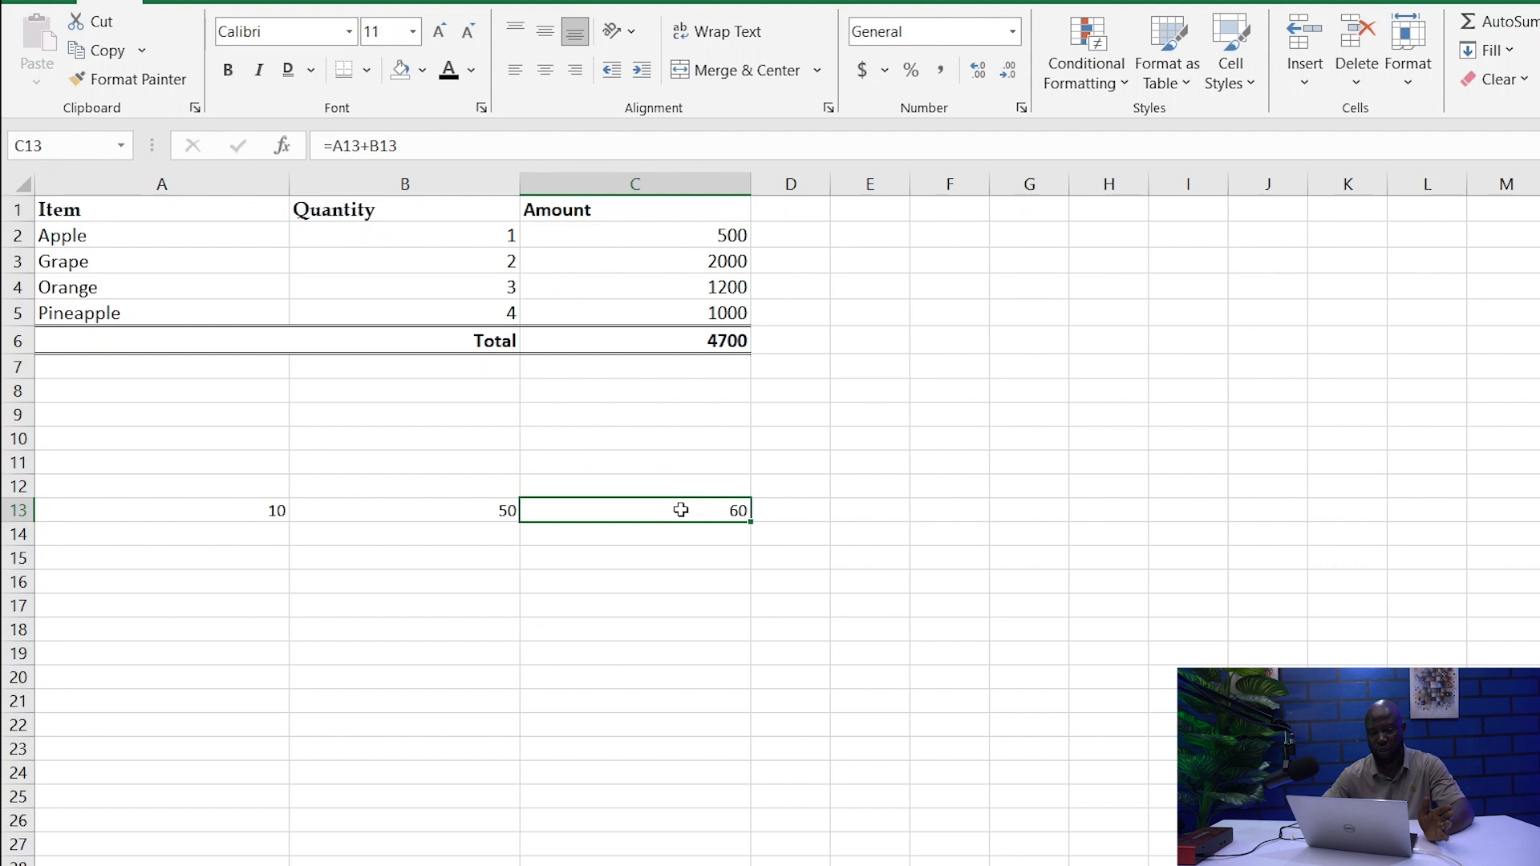
drag(440, 147, 323, 147)
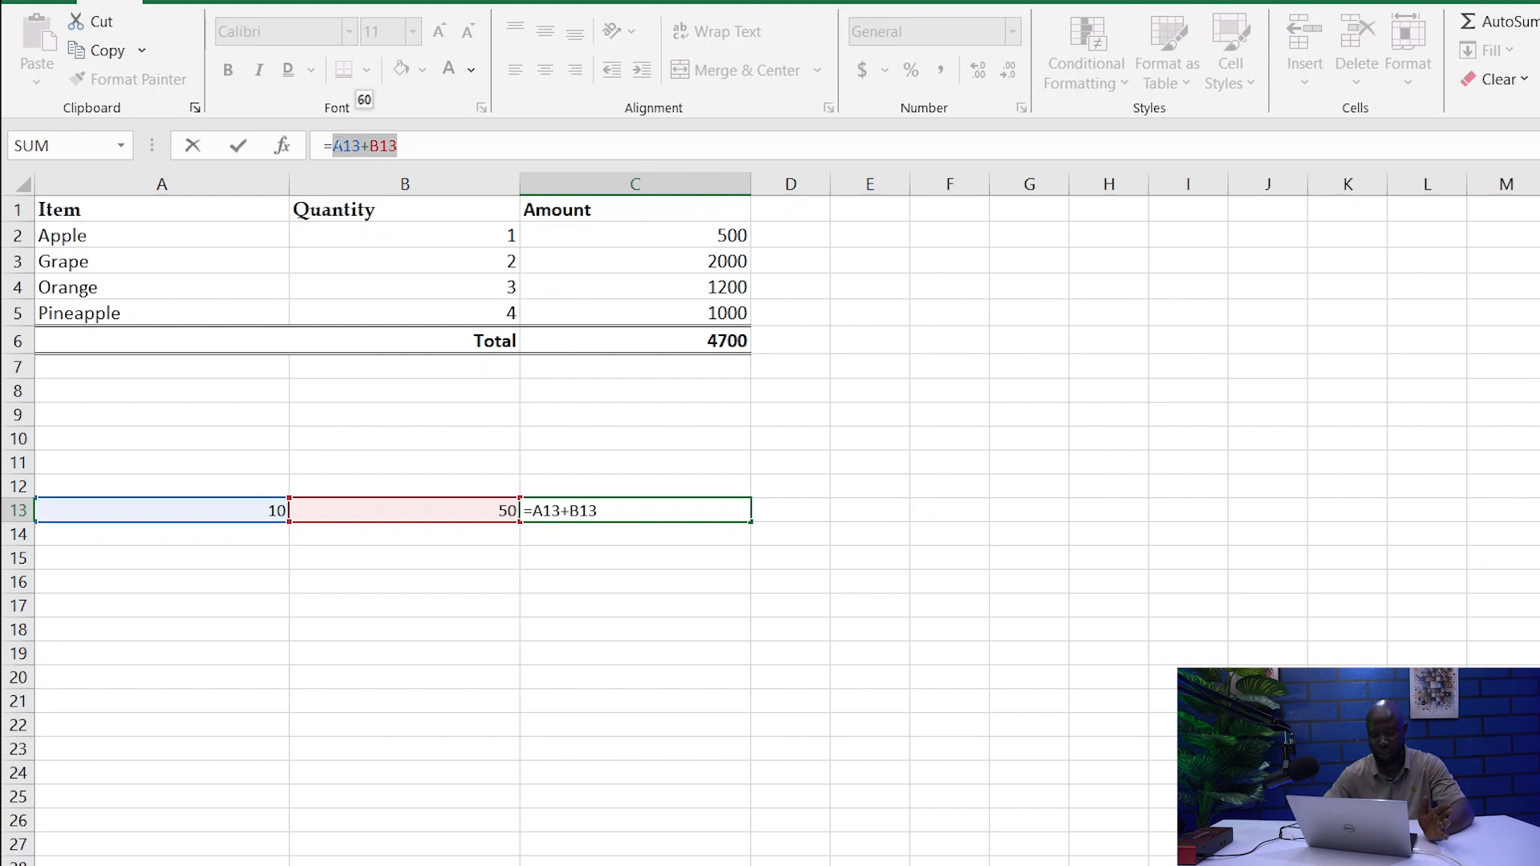
key(BackSpace)
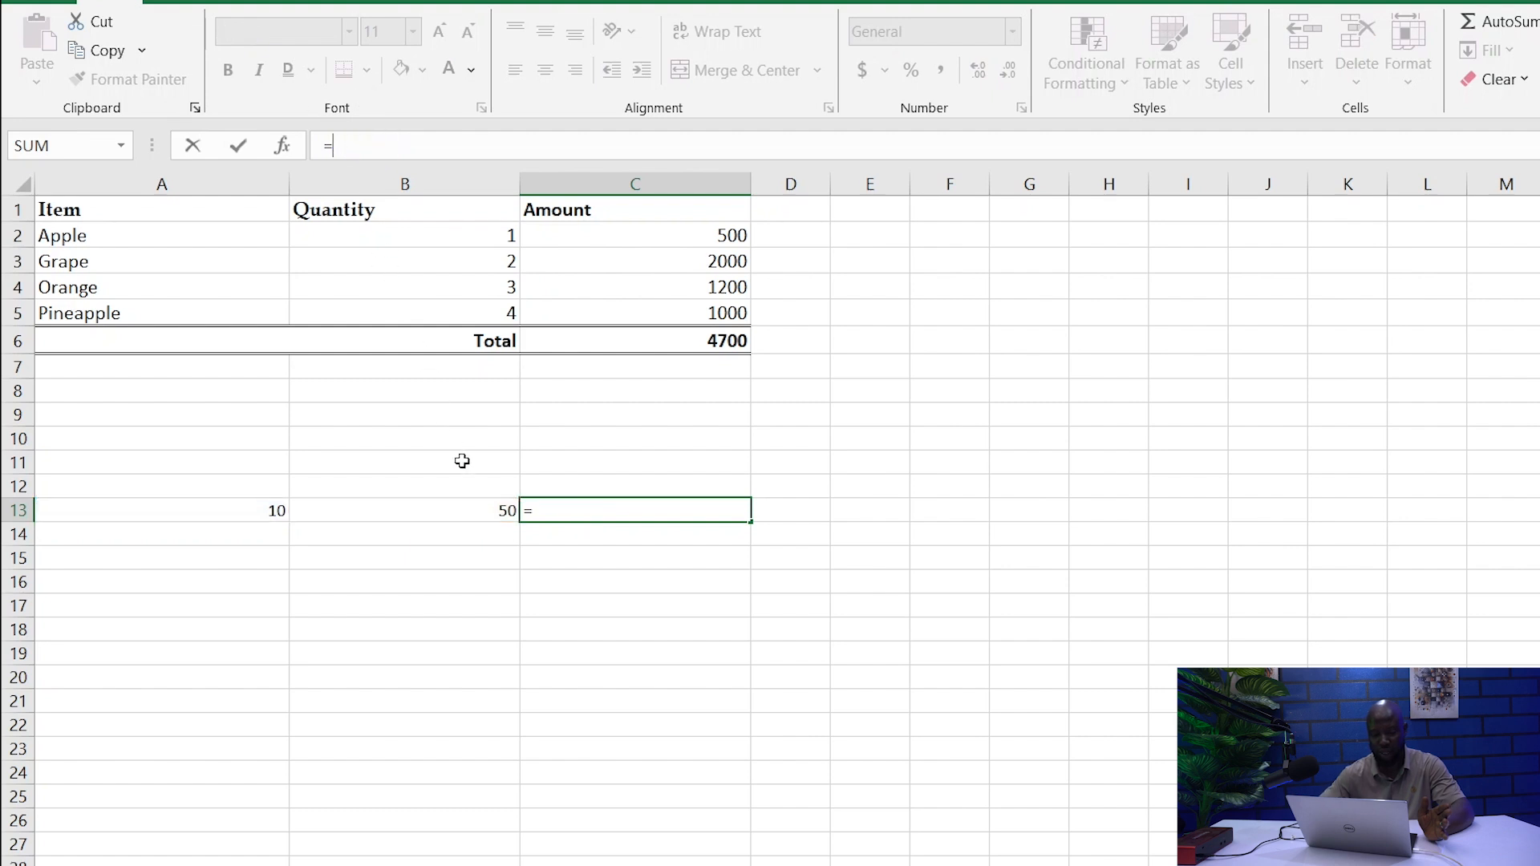
click(483, 517)
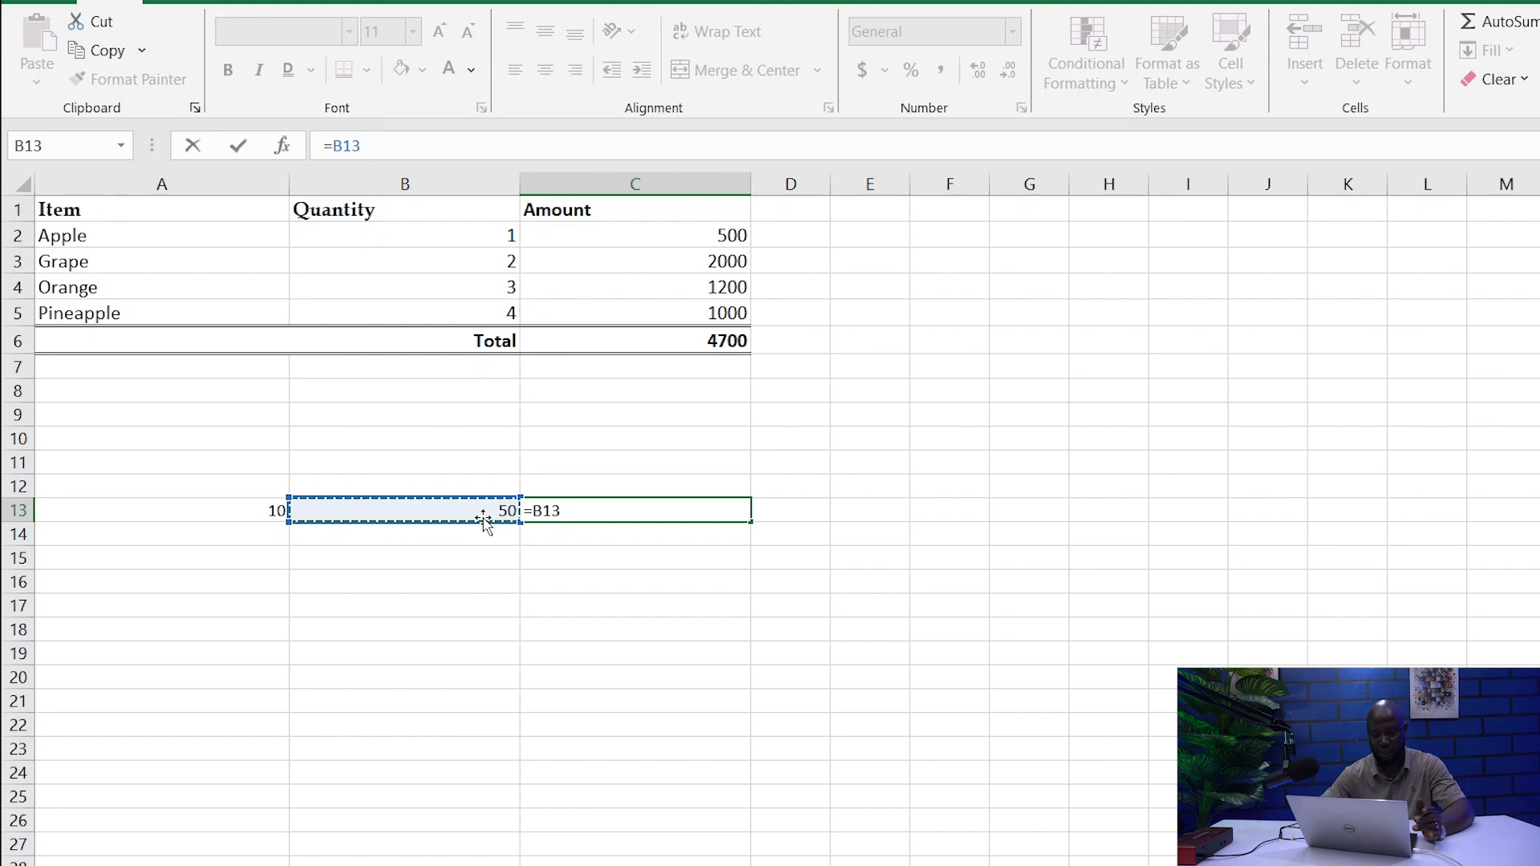
text(-)
click(273, 510)
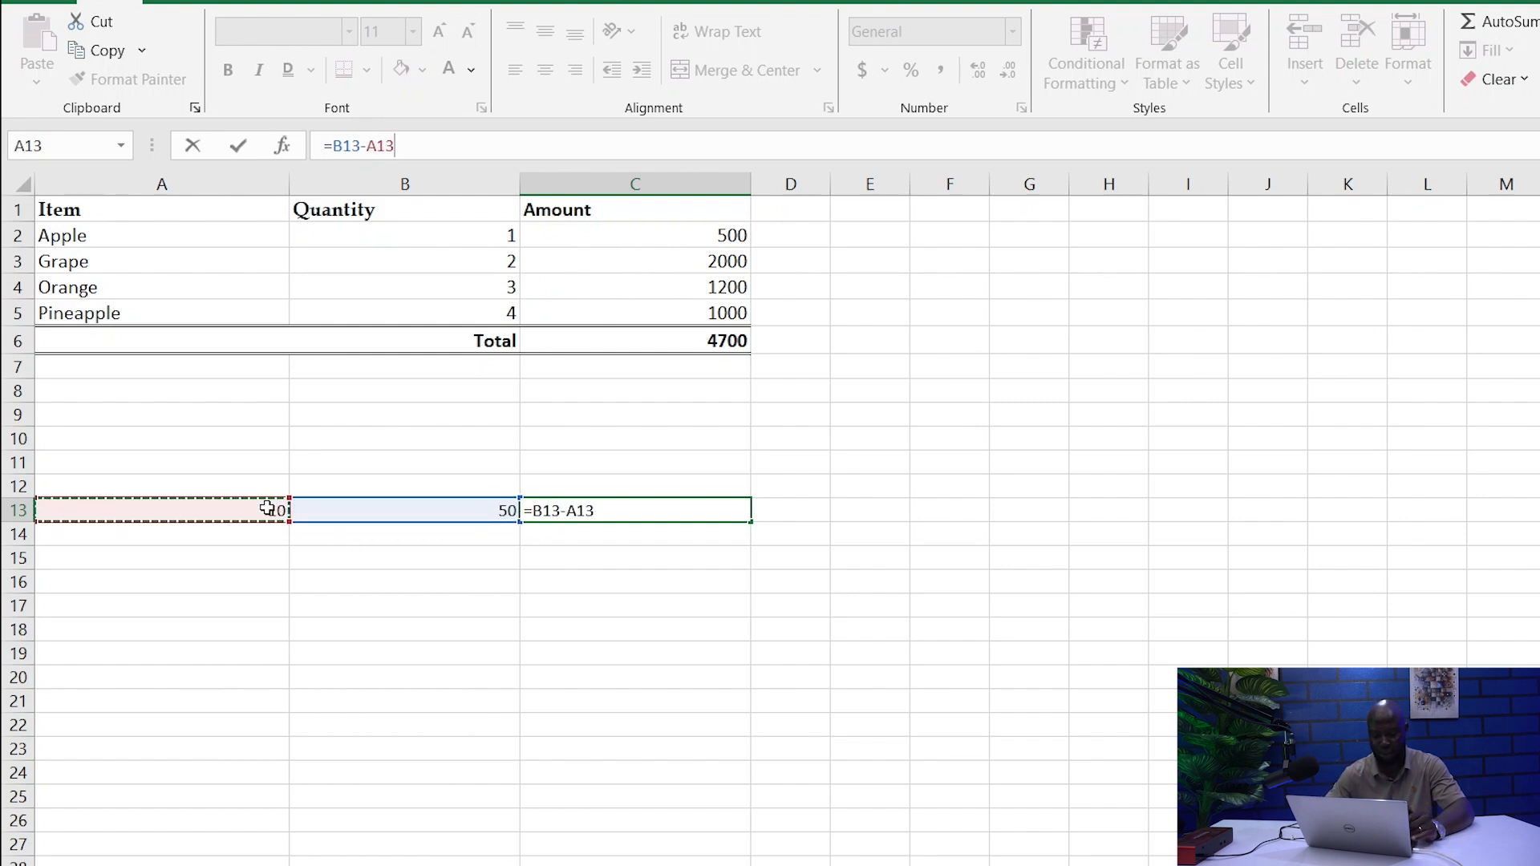
key(Return)
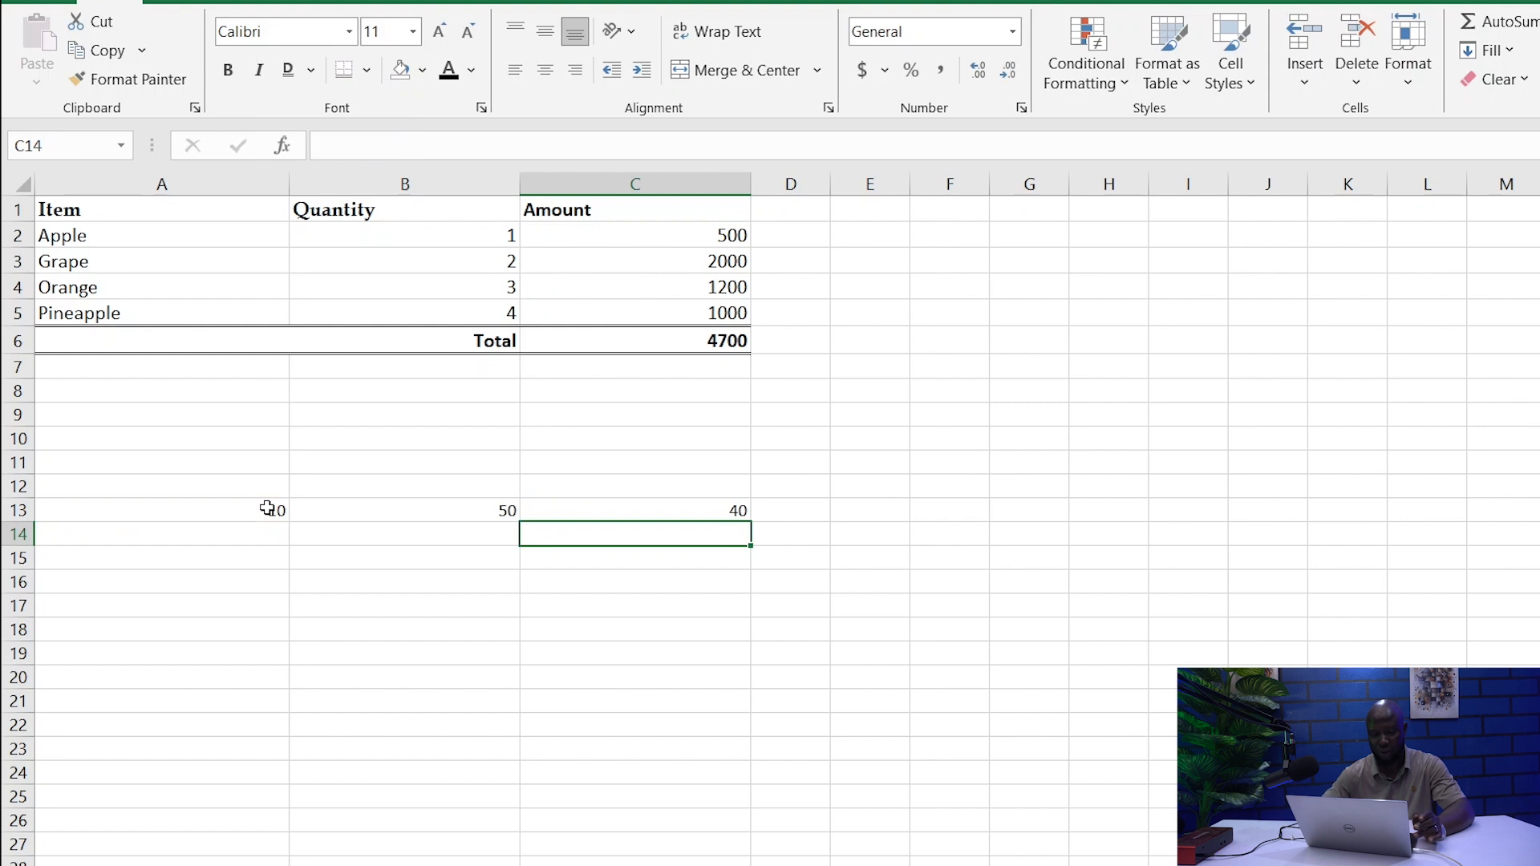
Replace the subtraction in C13 with the formula =A13*B13 to multiply the two numbers
click(736, 507)
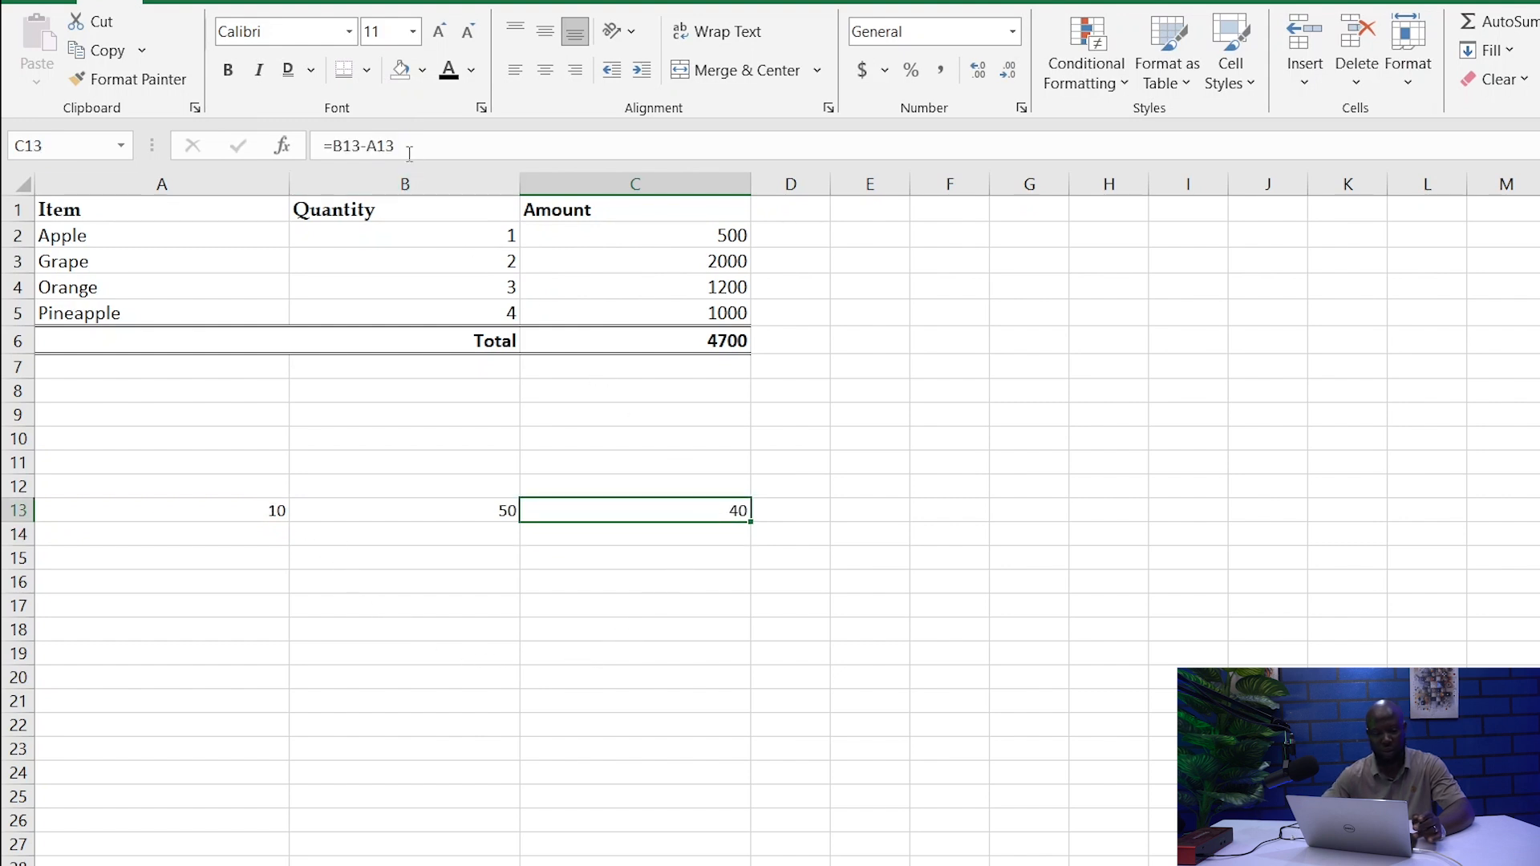
drag(409, 148, 341, 145)
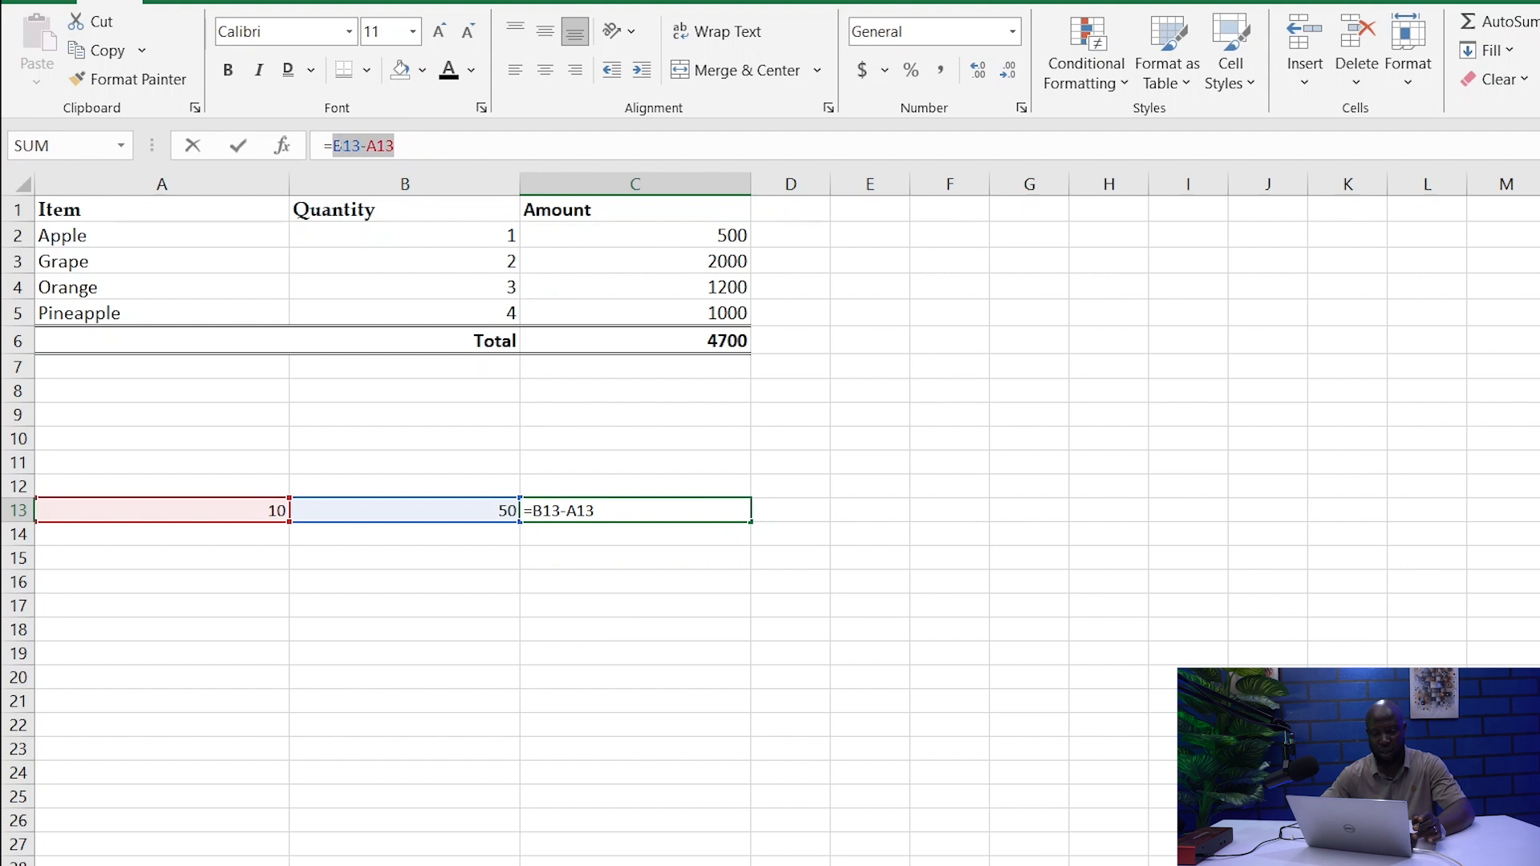
key(BackSpace)
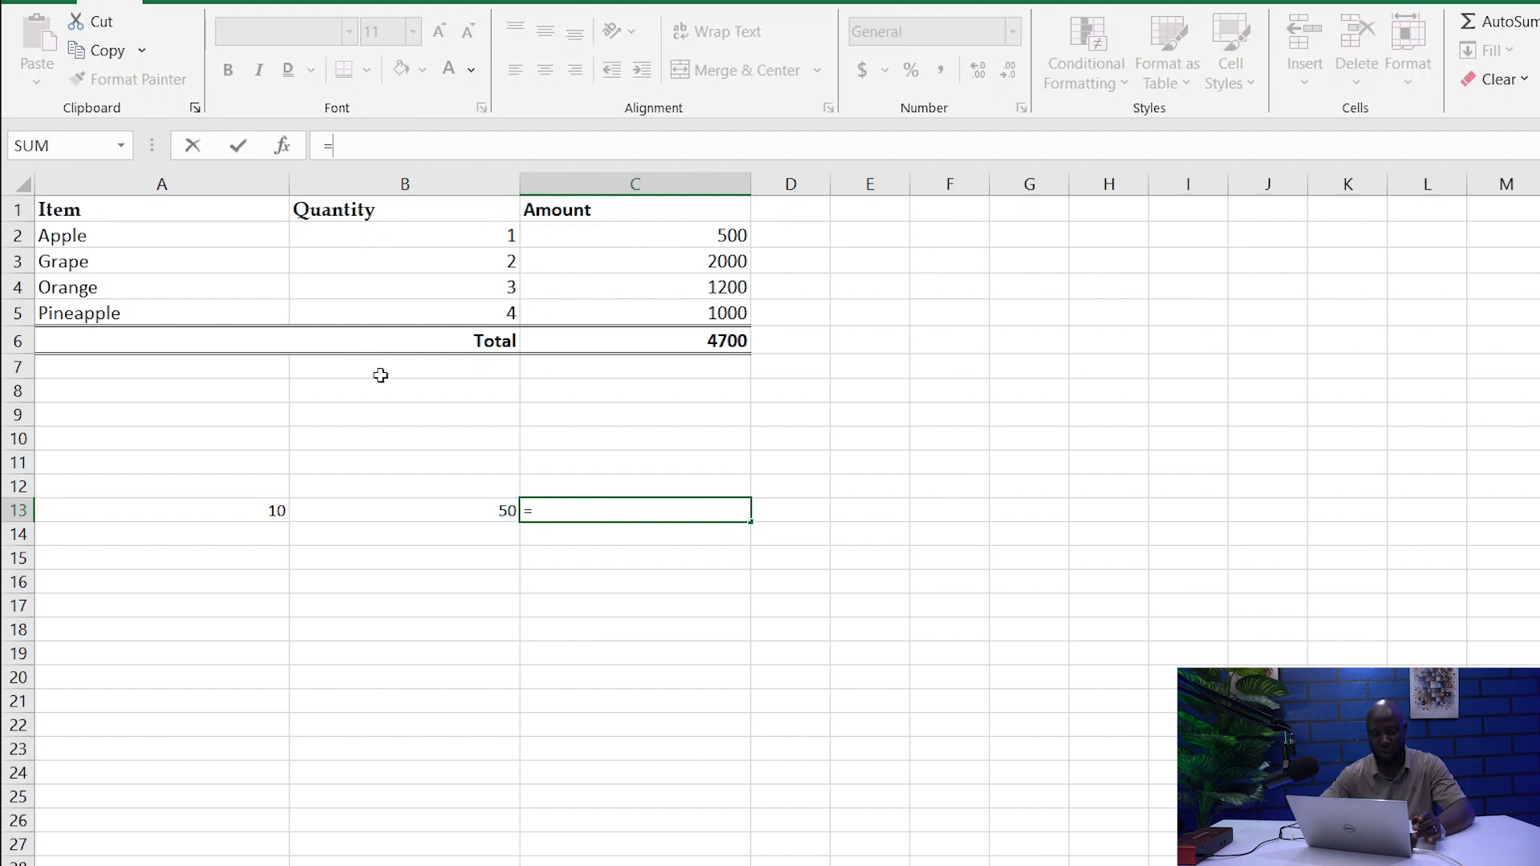
click(262, 511)
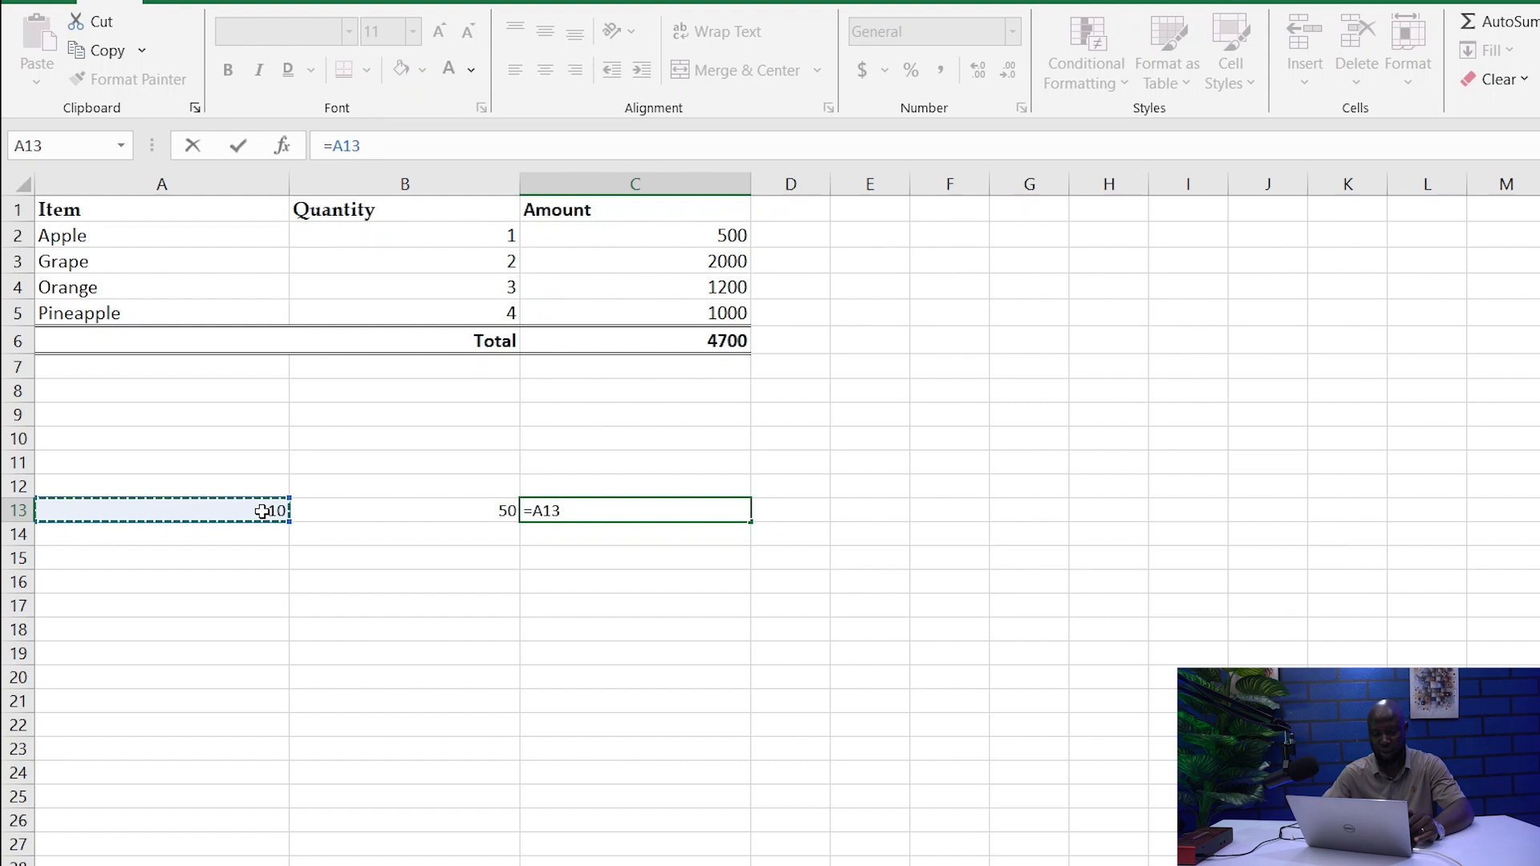
text(*)
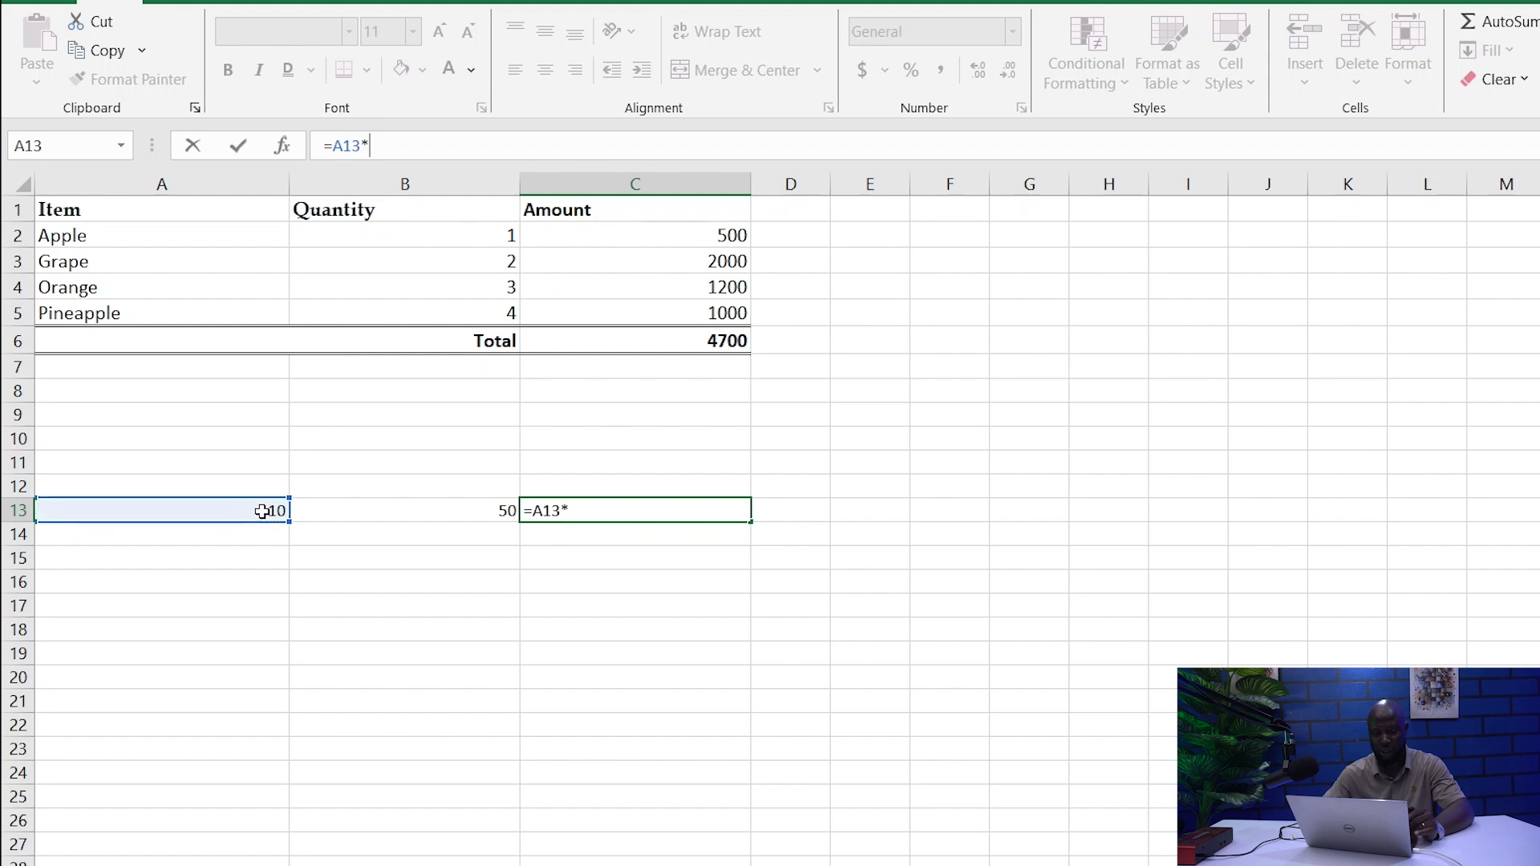
click(425, 511)
key(Return)
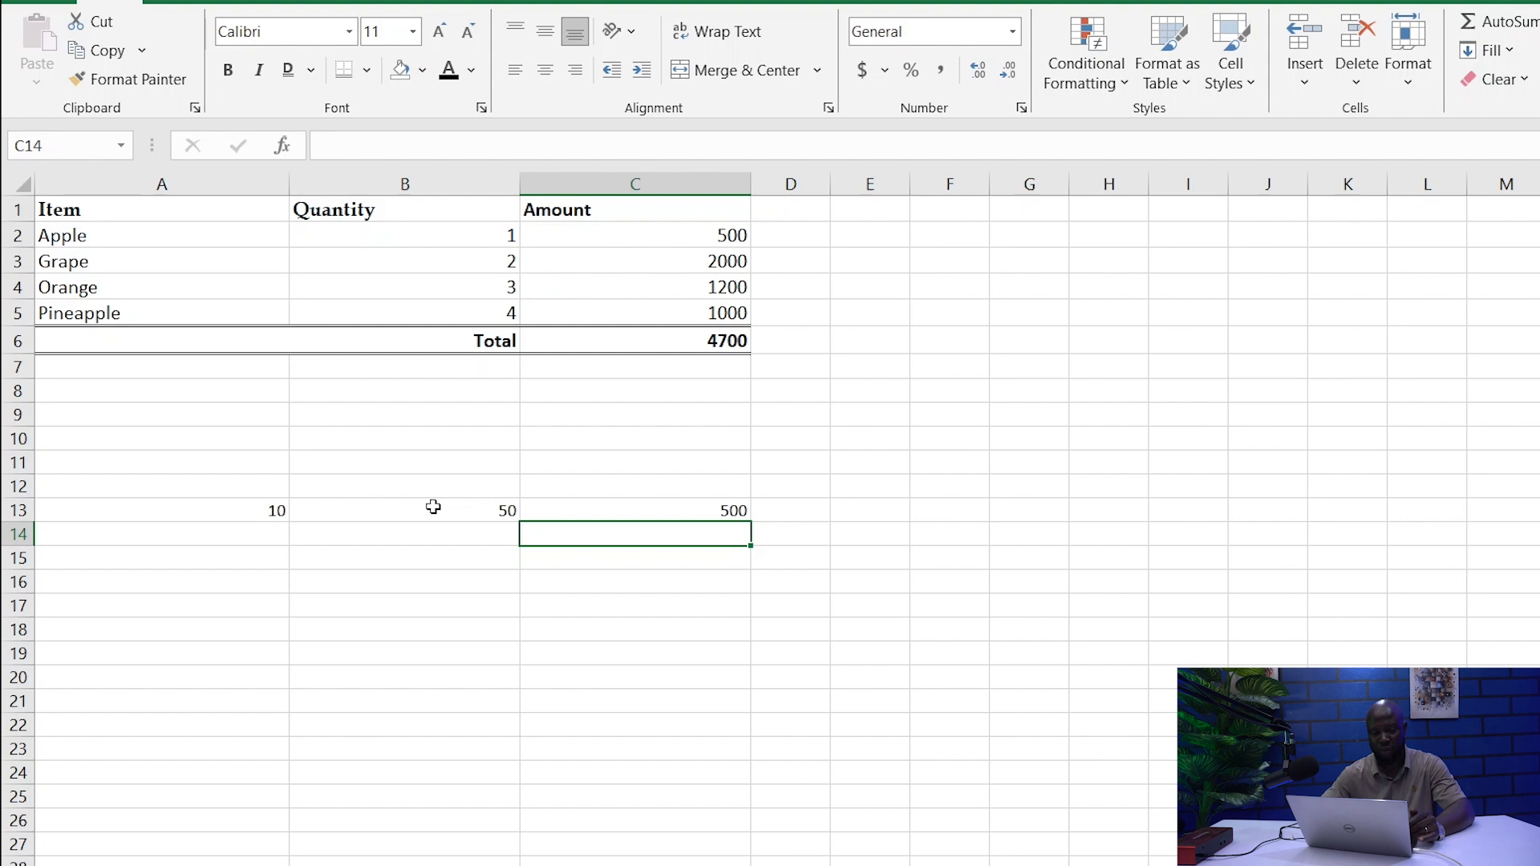
Change the operator in C13 from multiplication to division so the formula reads =A13/B13
click(640, 510)
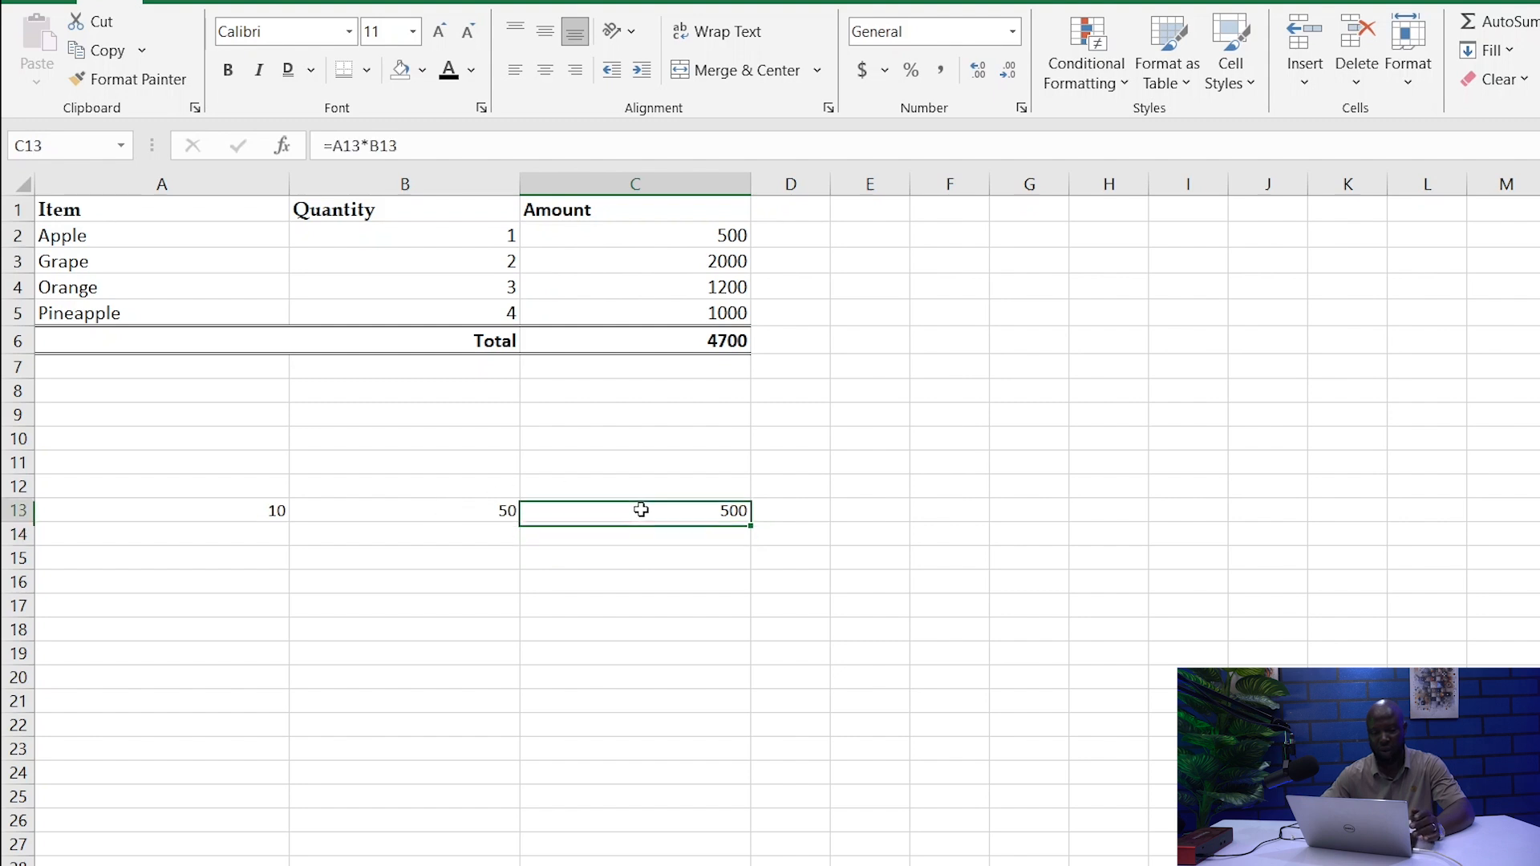
click(370, 145)
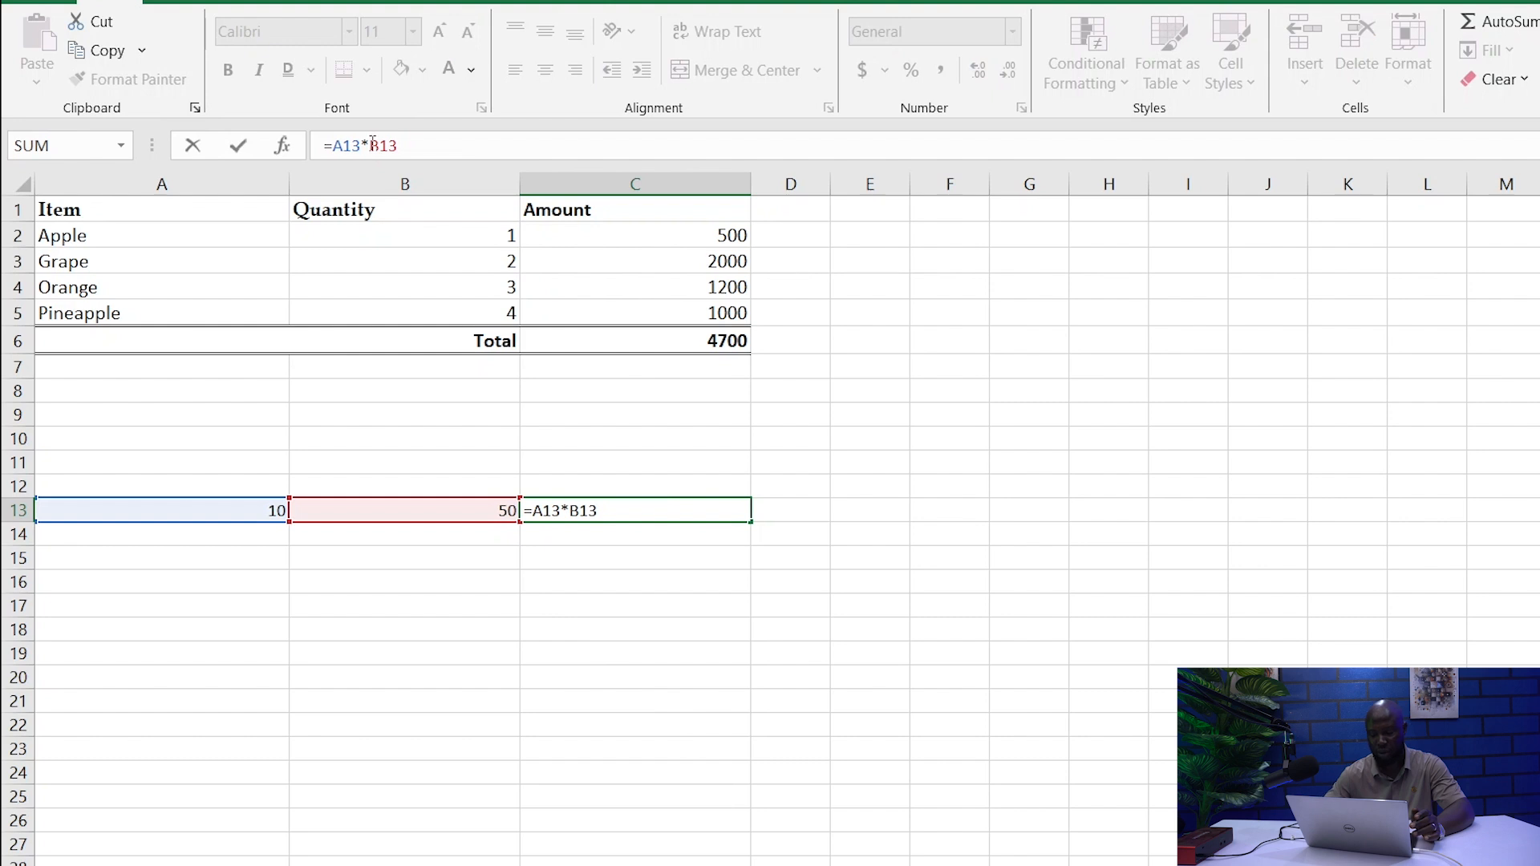
key(BackSpace)
click(372, 146)
text(/)
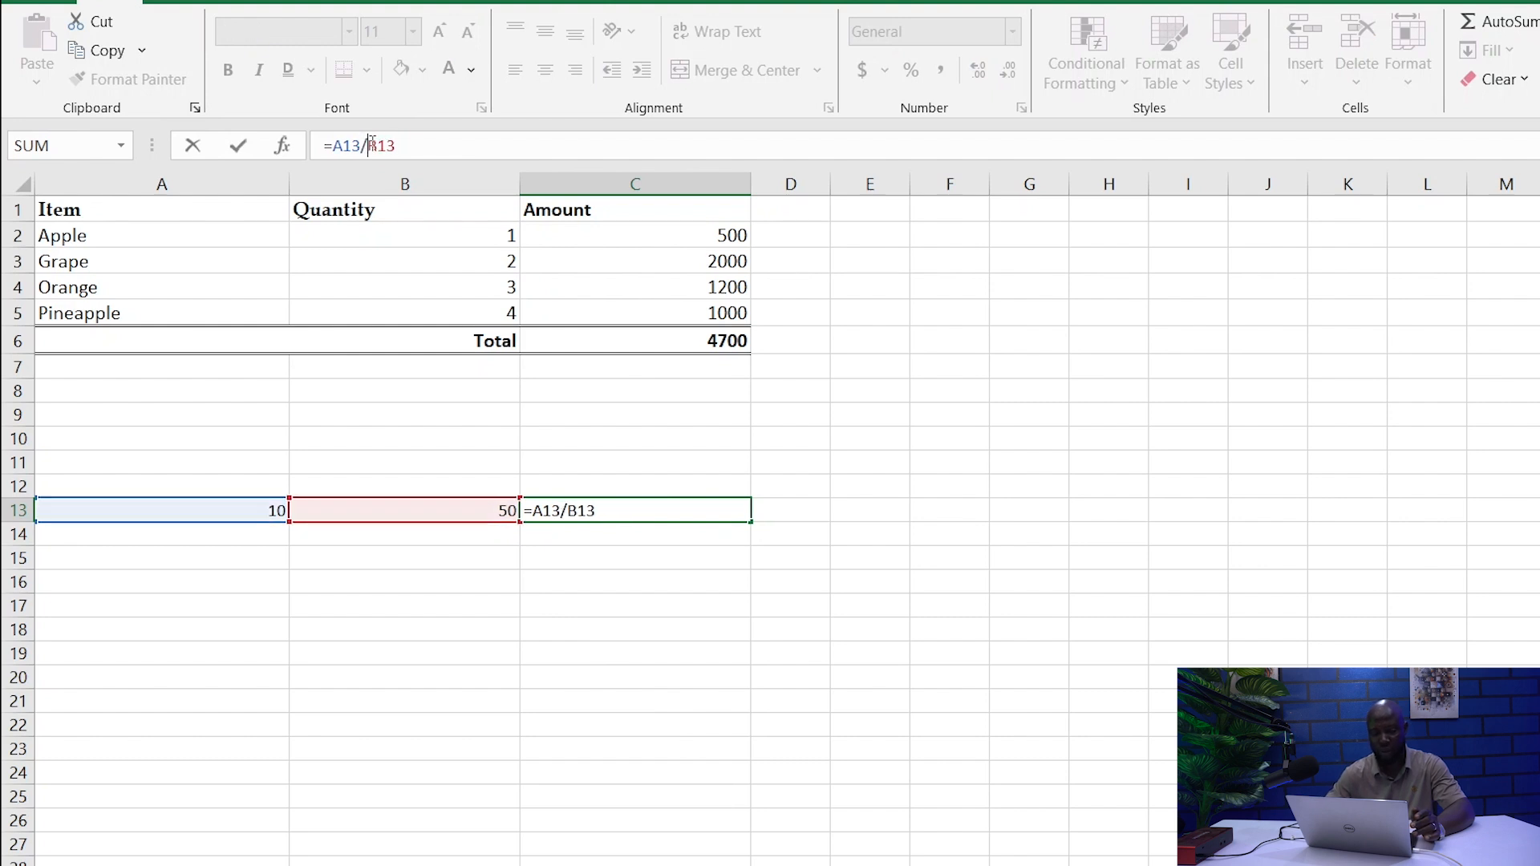
key(Return)
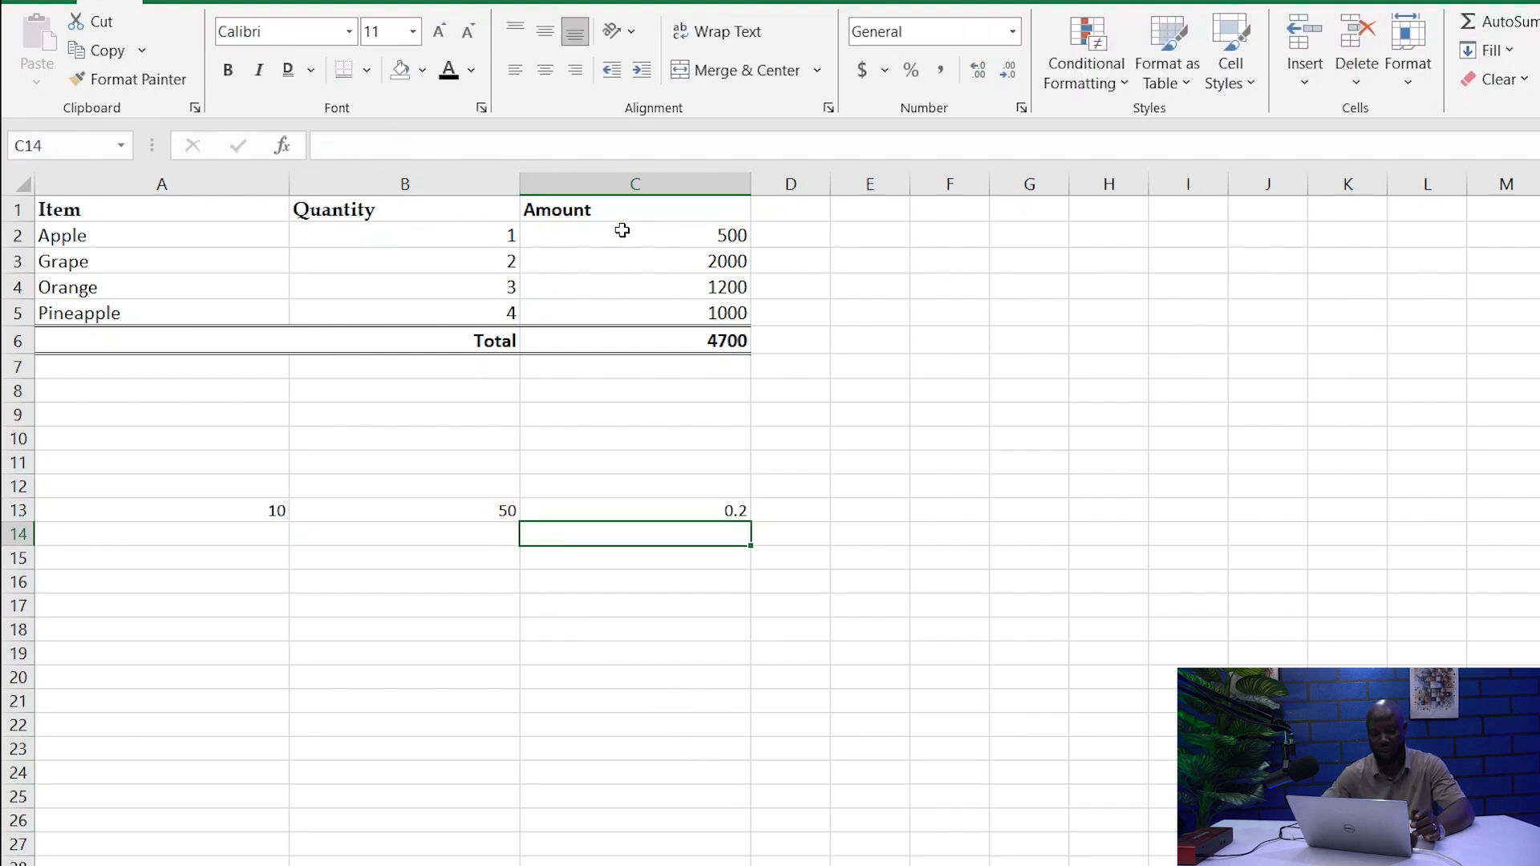
click(691, 512)
click(696, 603)
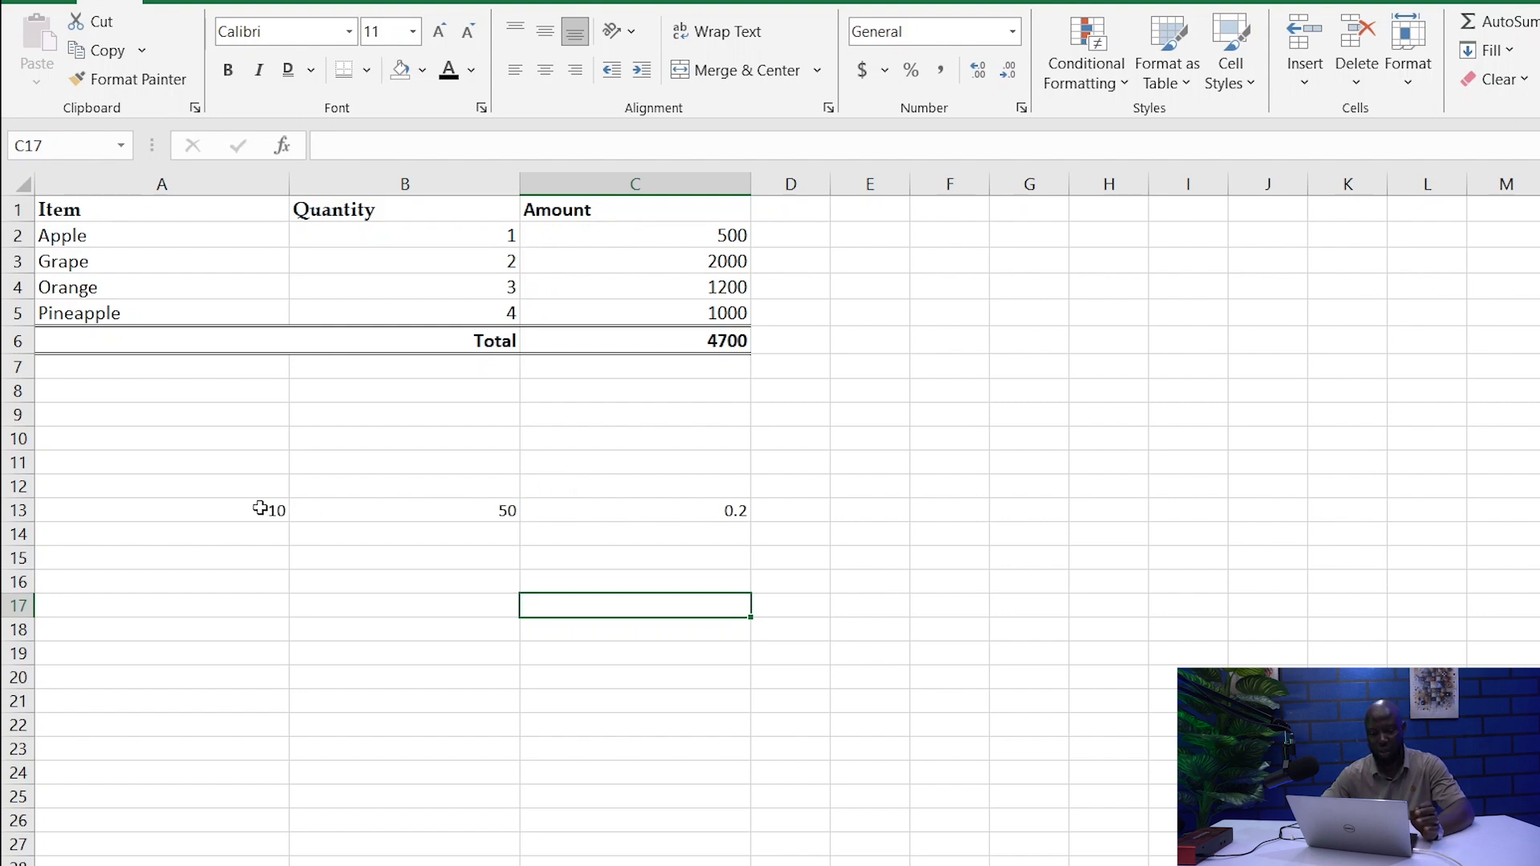
Clear the division formula from C13 and add the row's two numbers with =SUM(A13:B13)
click(719, 512)
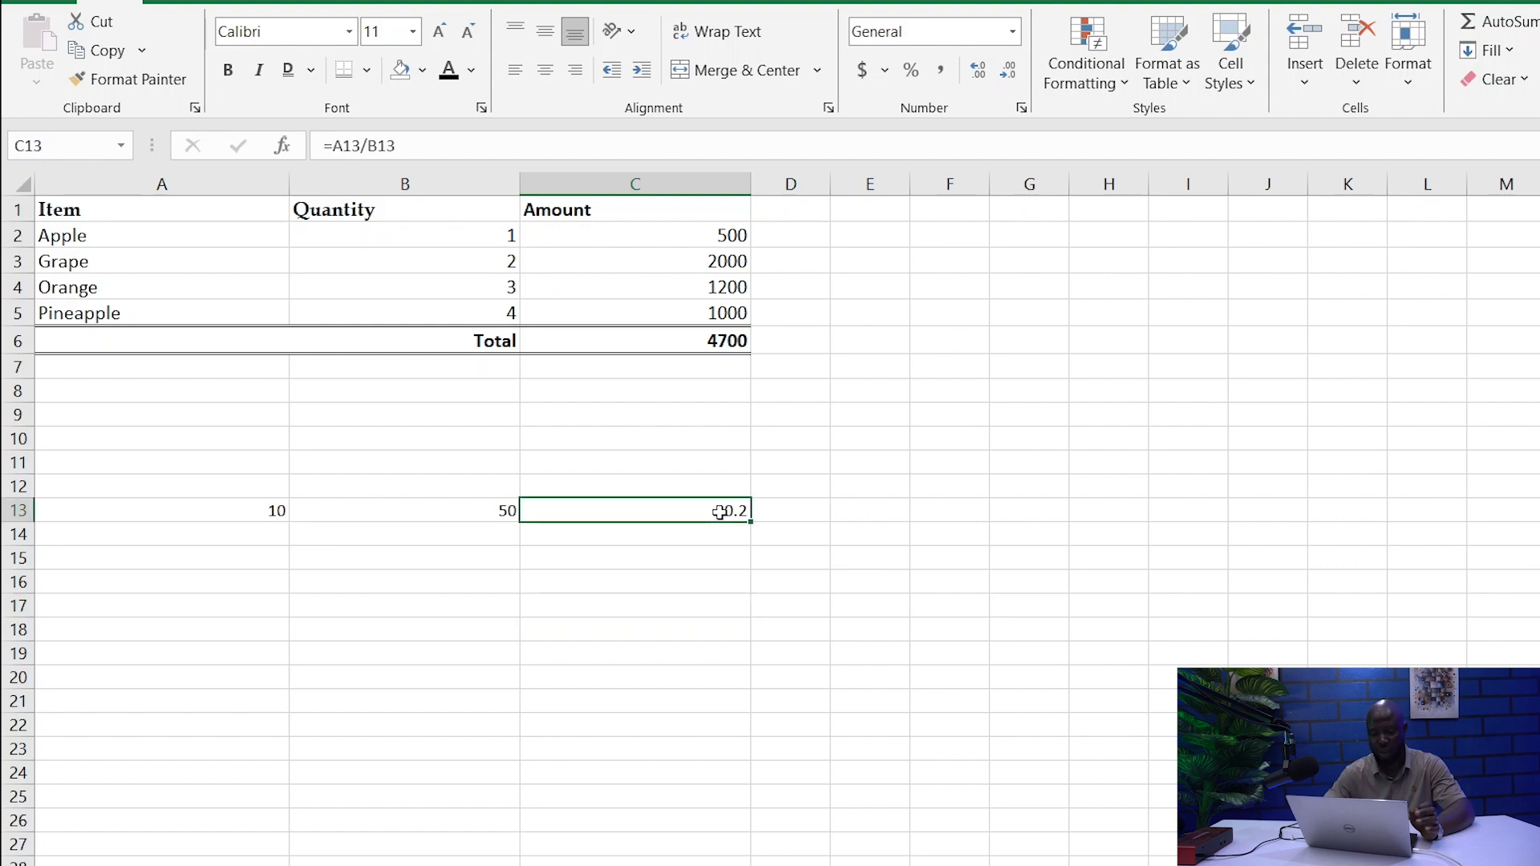
key(Delete)
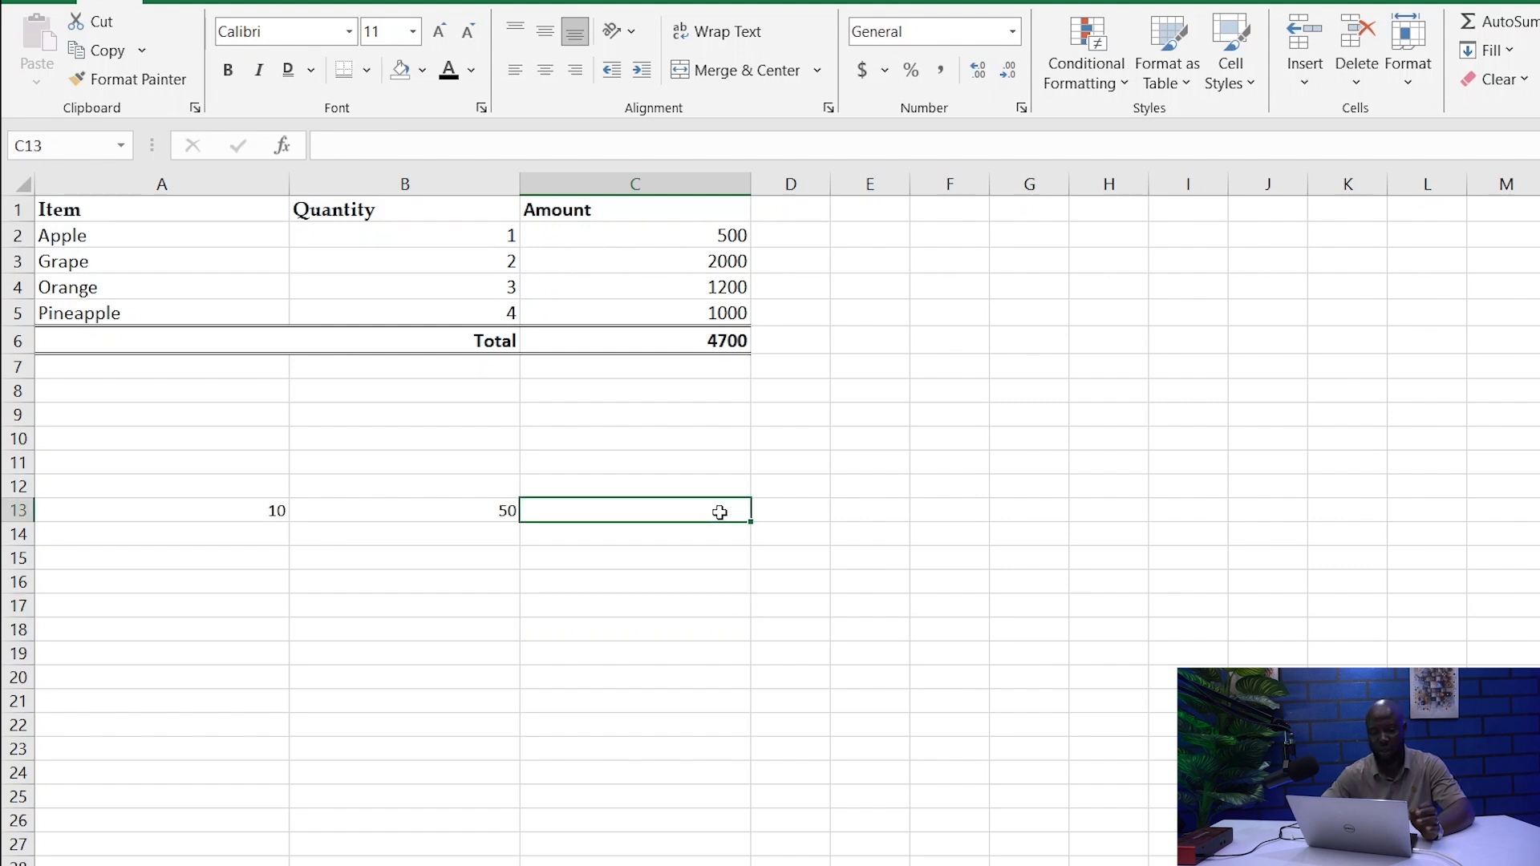
click(481, 150)
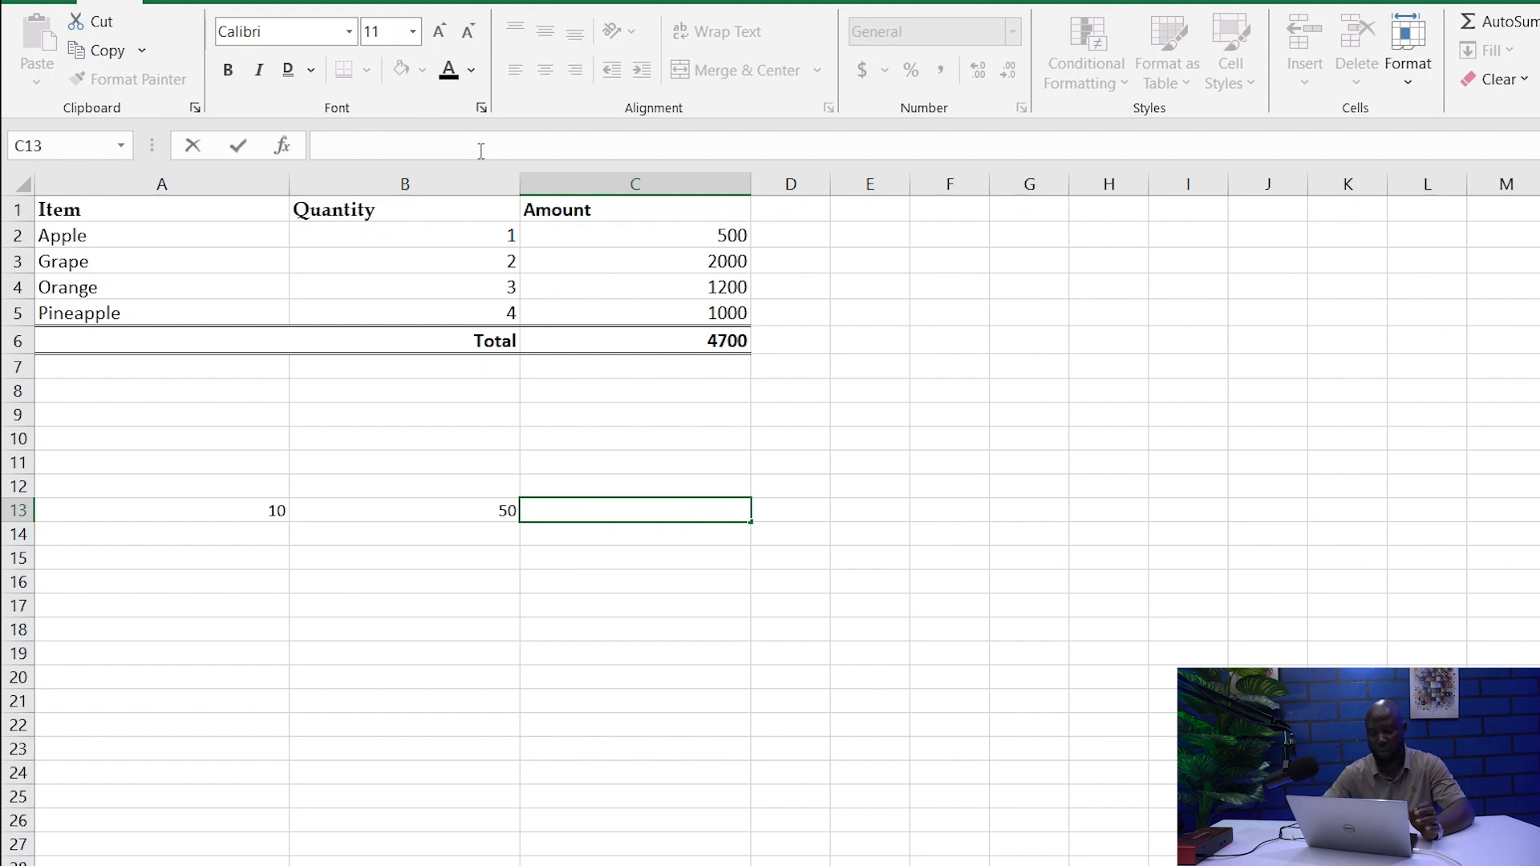
text(=)
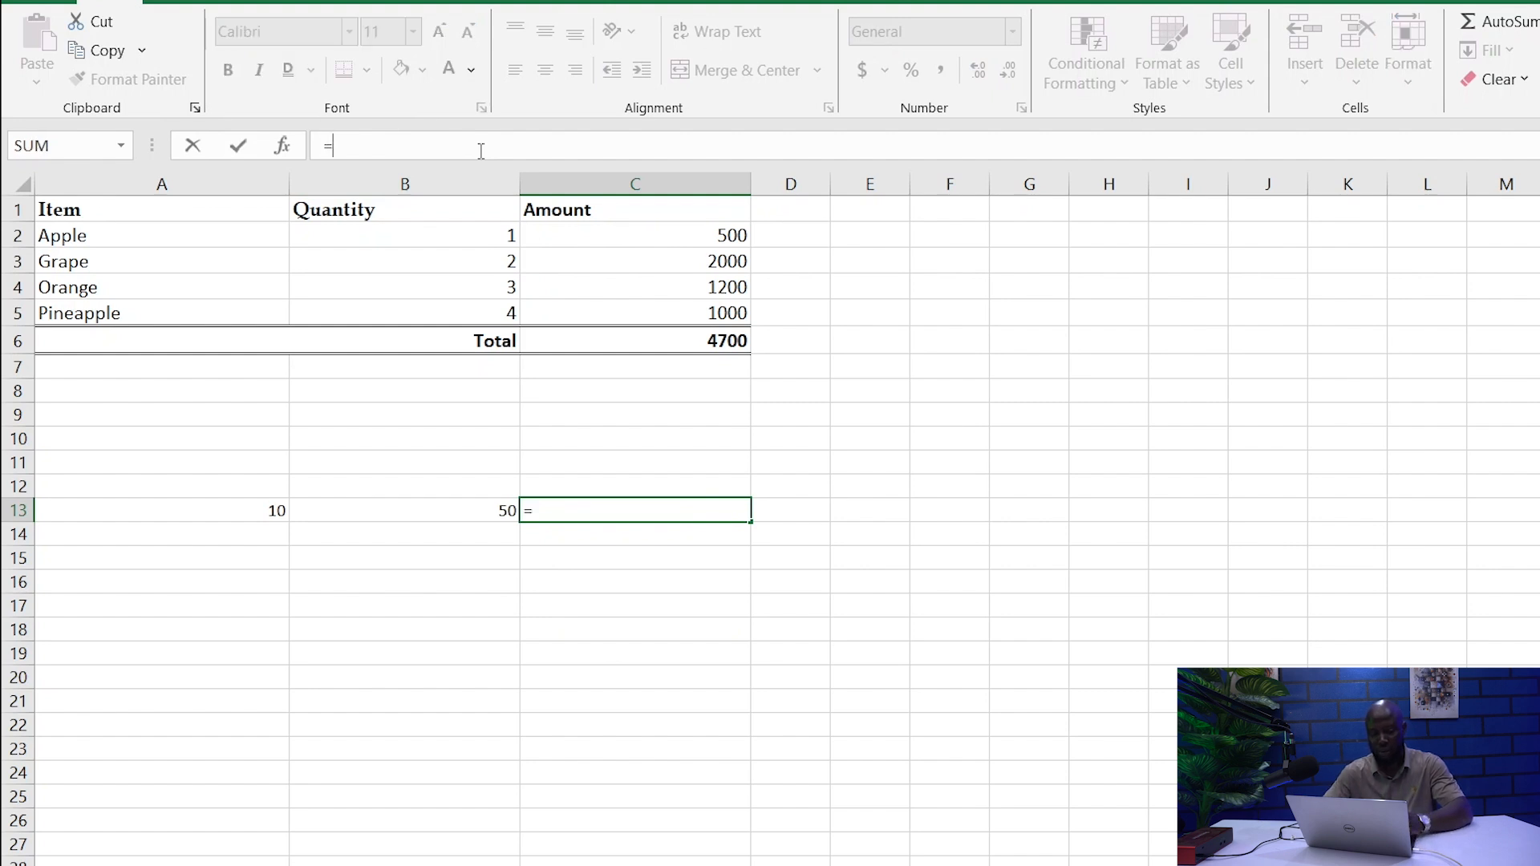
text(sum)
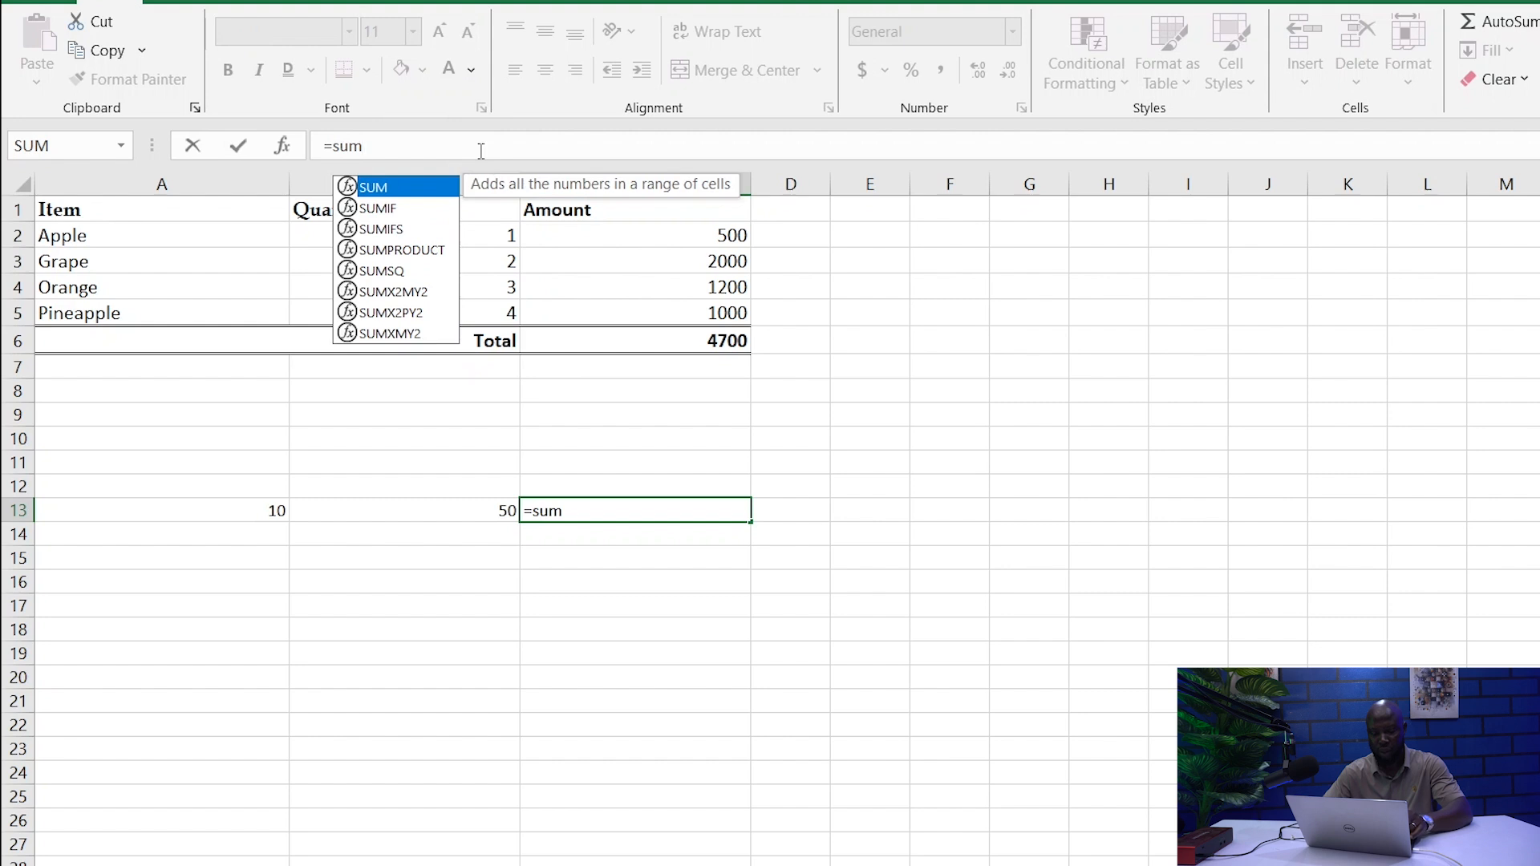
text(()
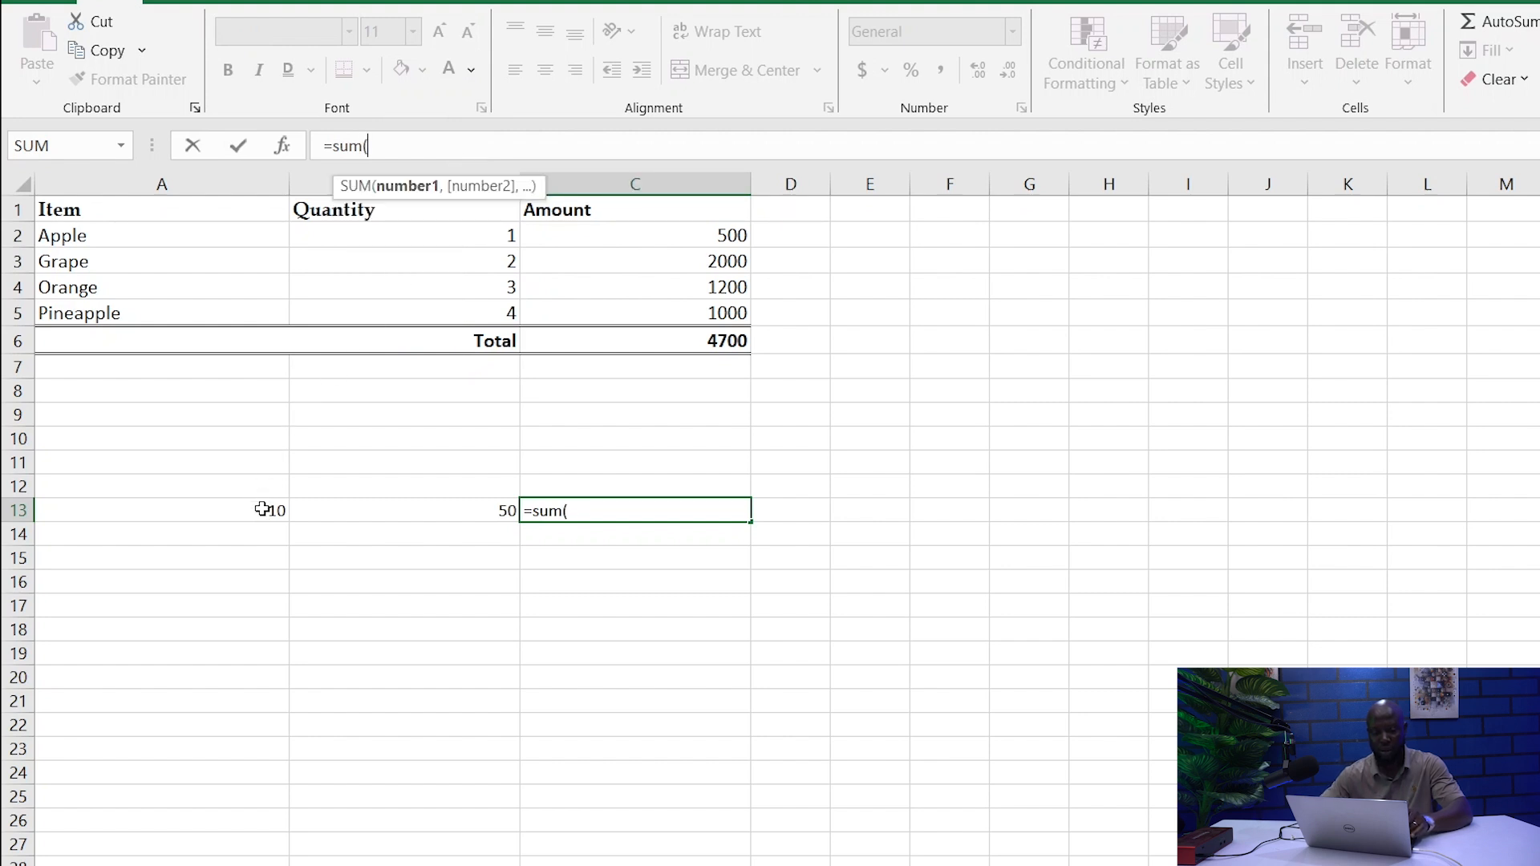
drag(263, 510, 399, 511)
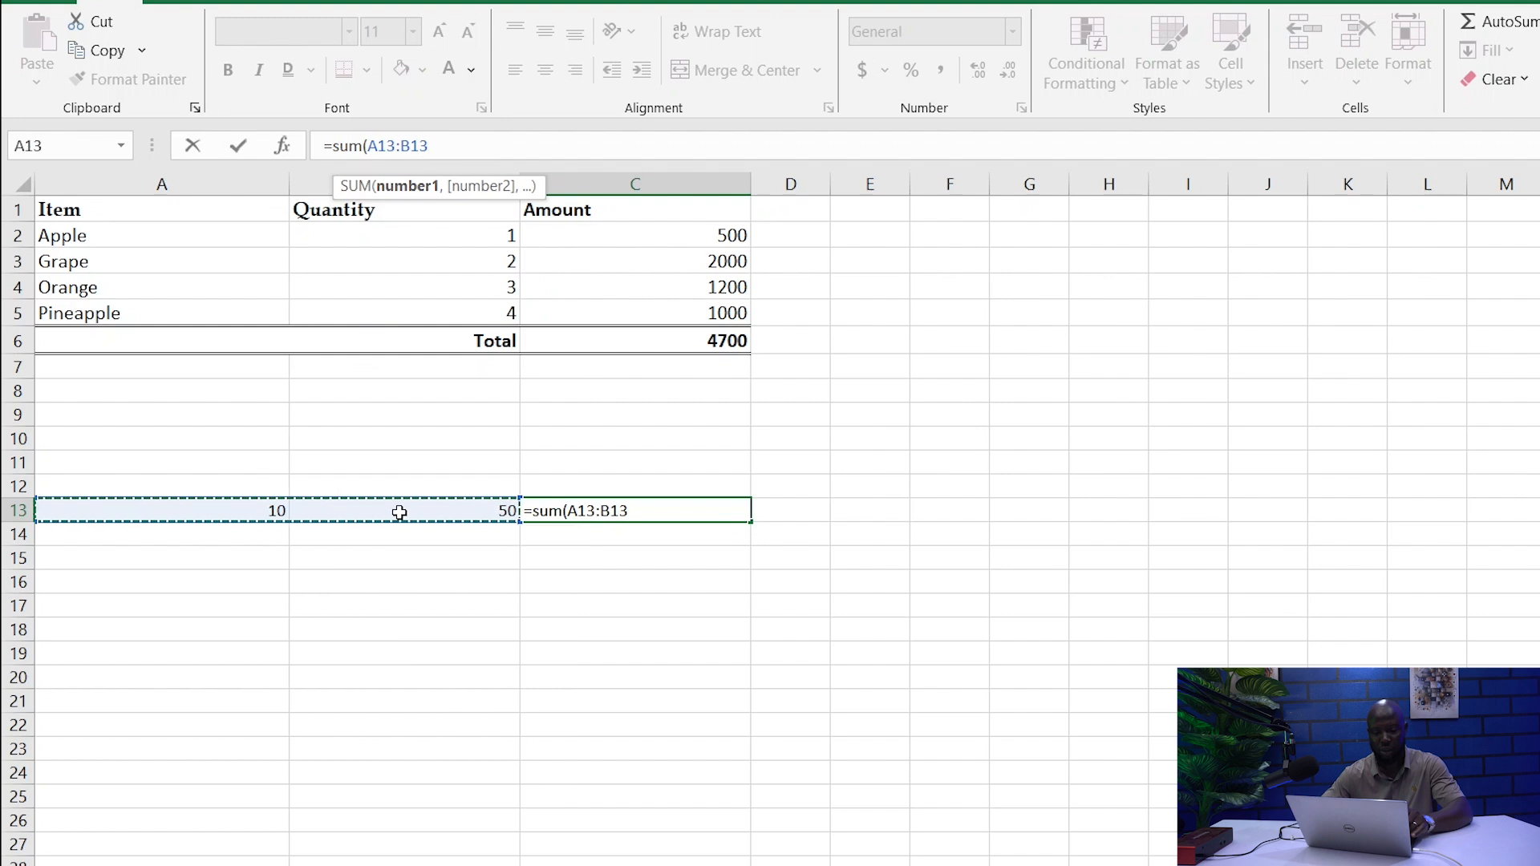
text())
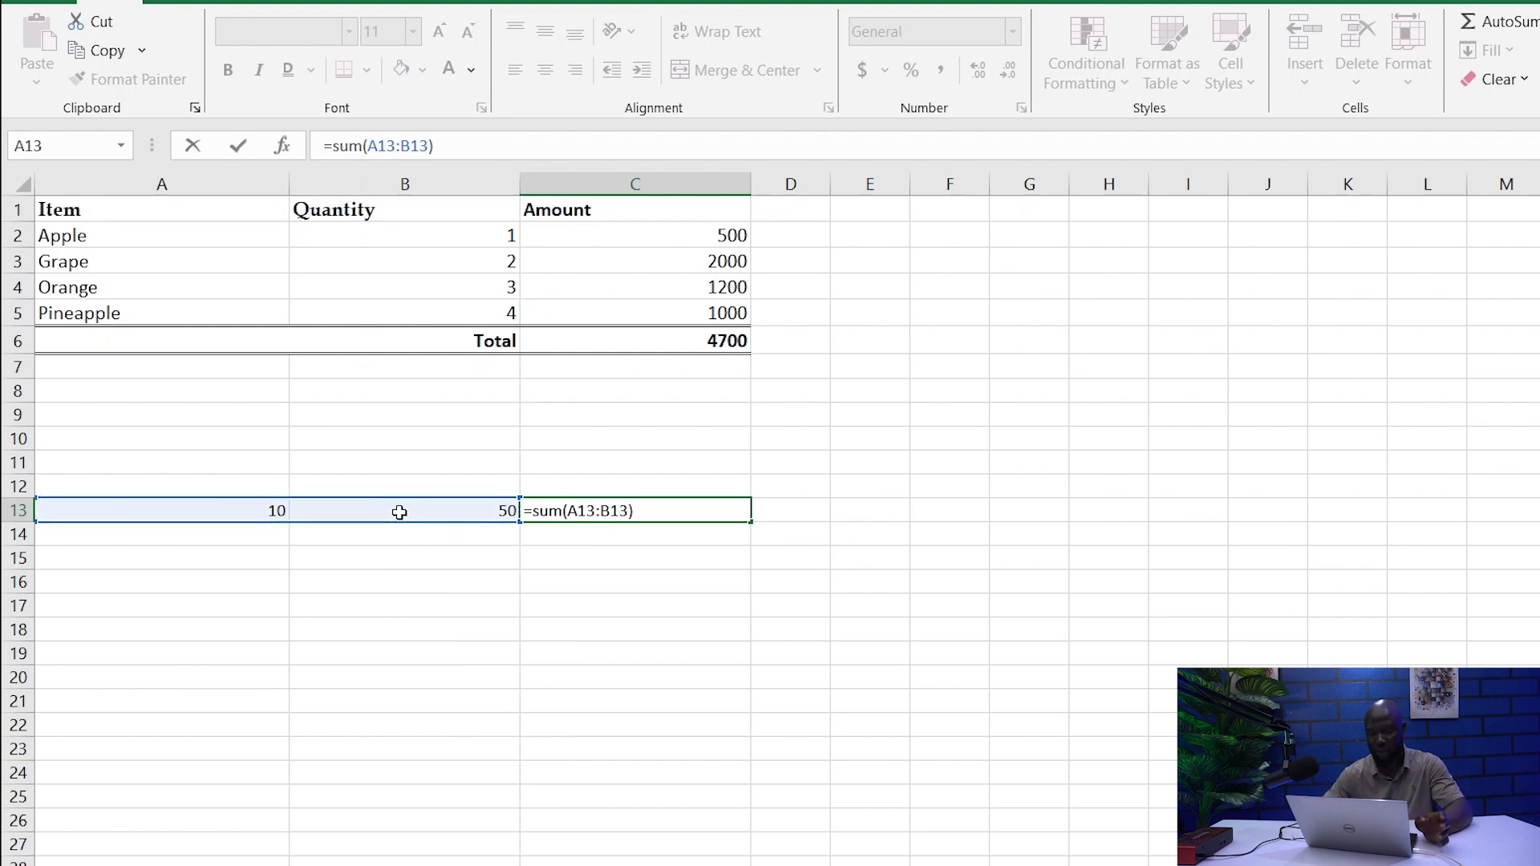
key(Return)
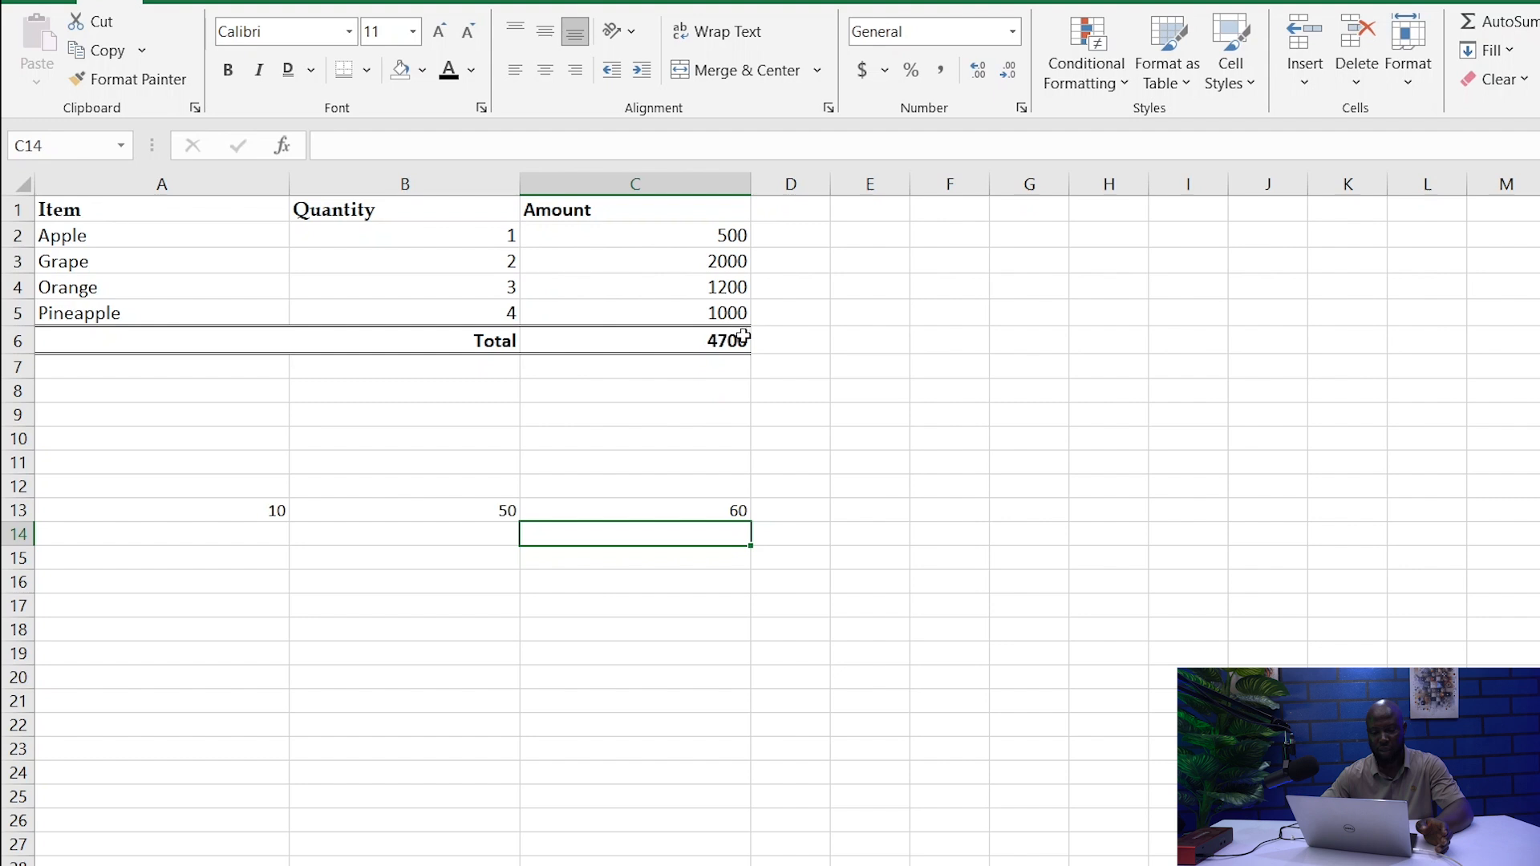
Replace the cell-by-cell addition in the Total cell C6 with the formula =SUM(C2:C5)
click(715, 341)
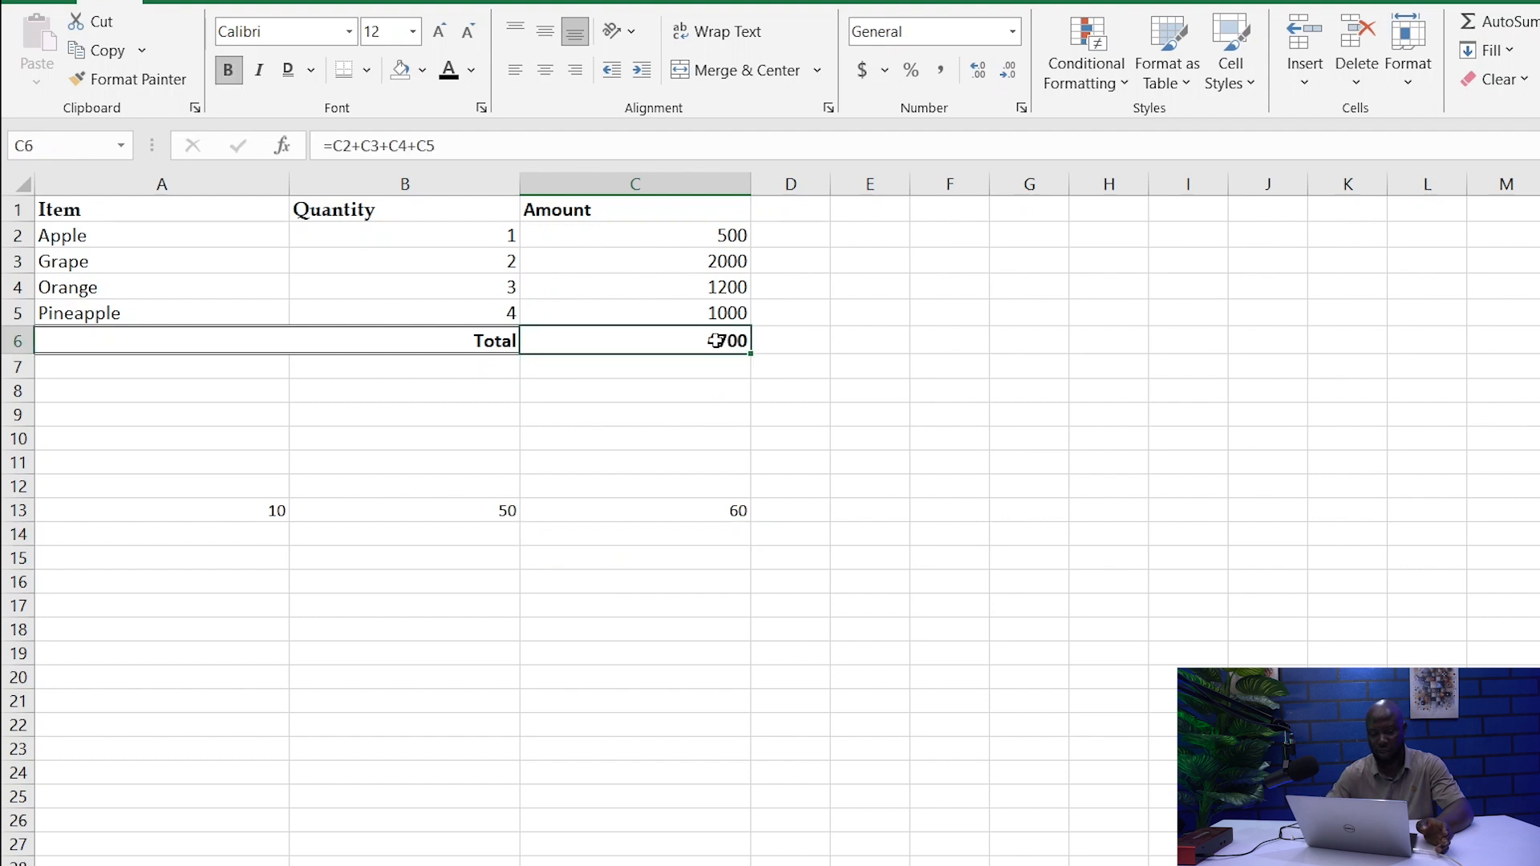
key(Delete)
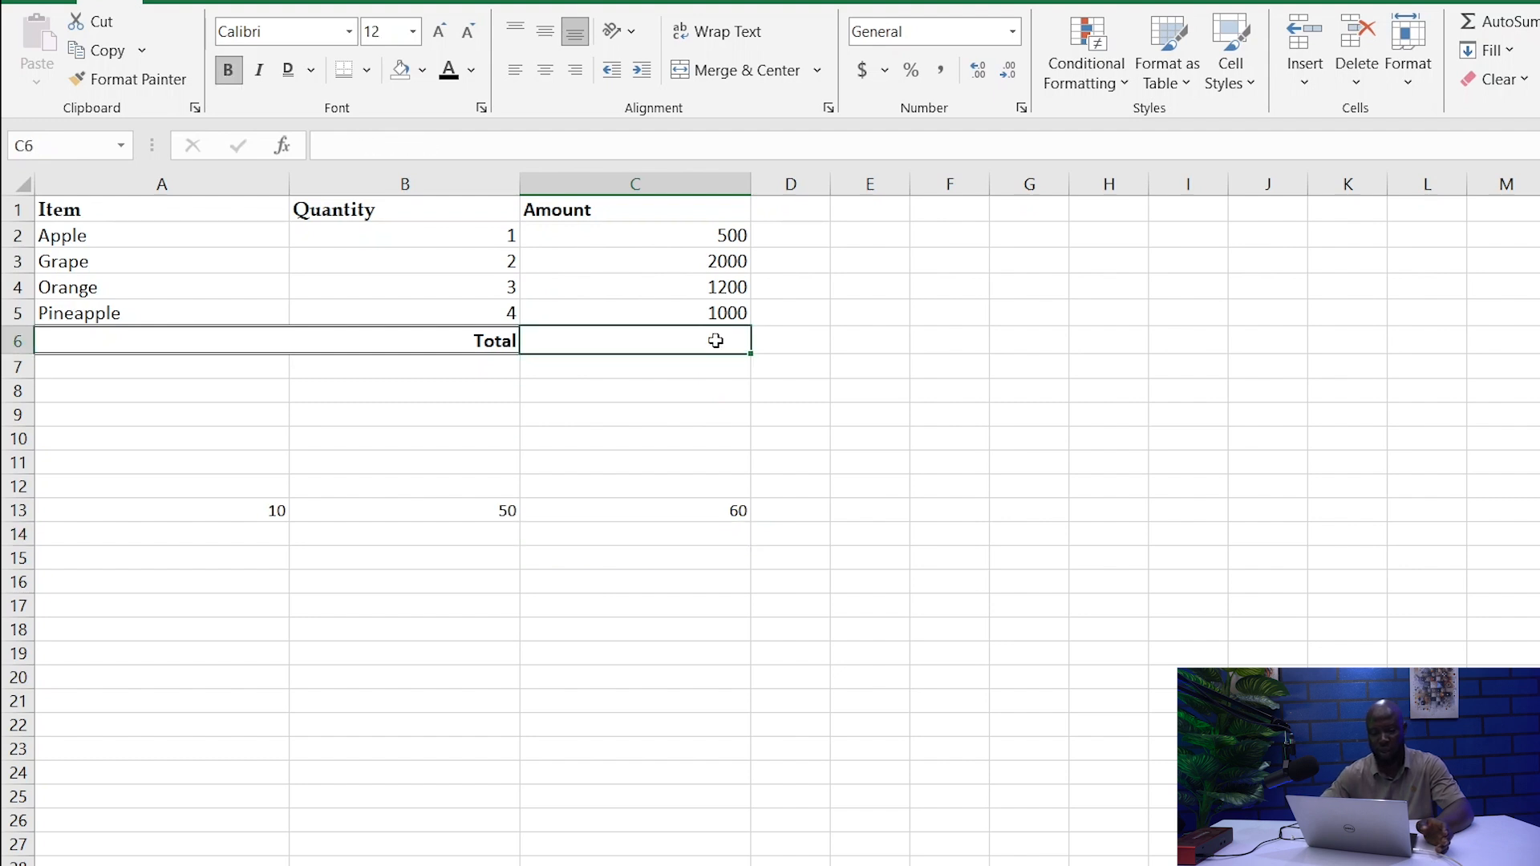
click(533, 149)
text(=)
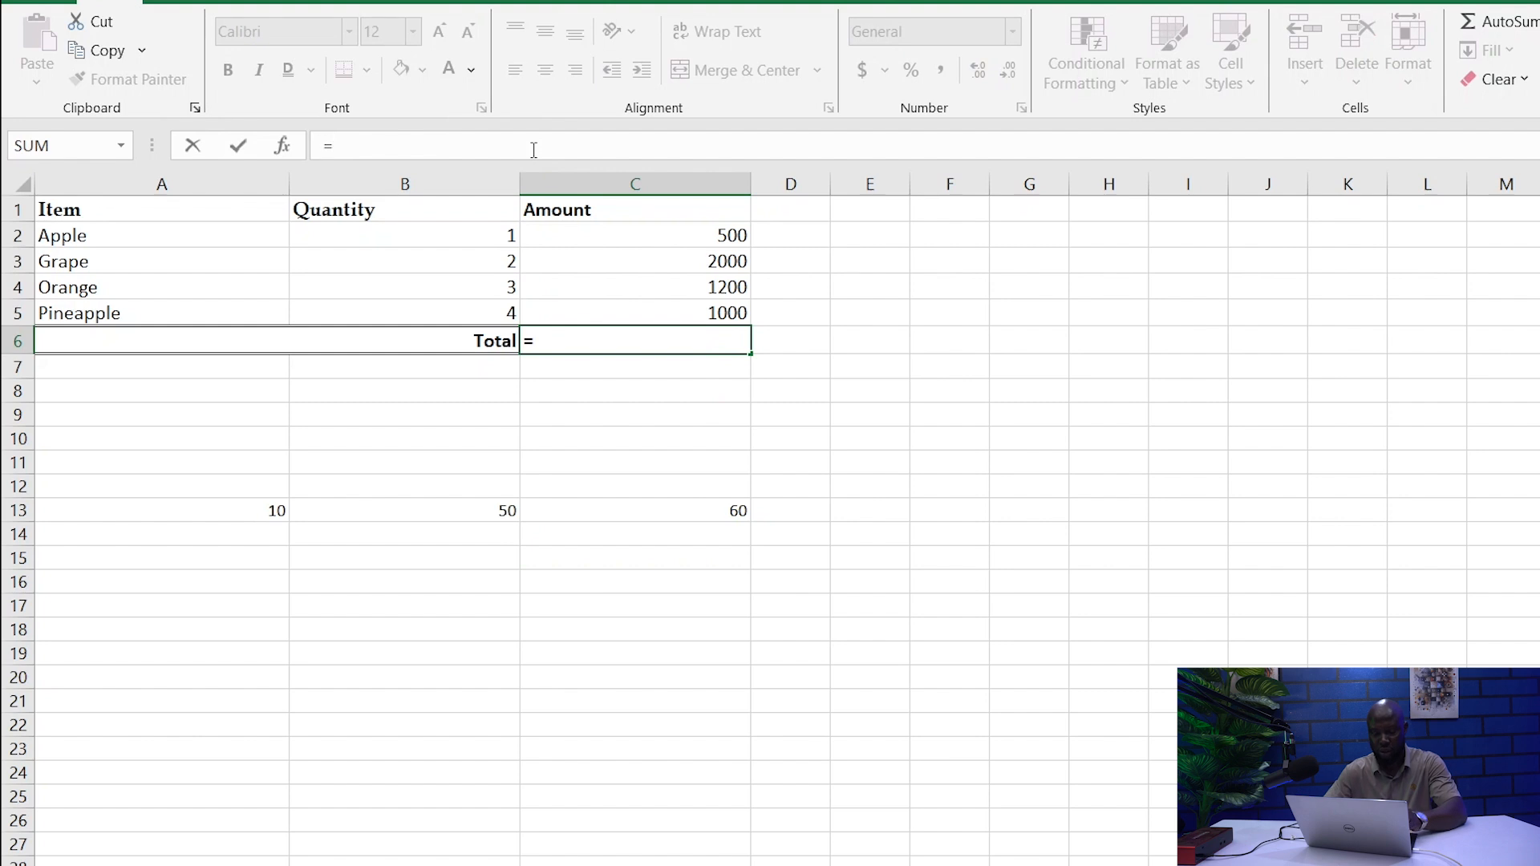
text(sum()
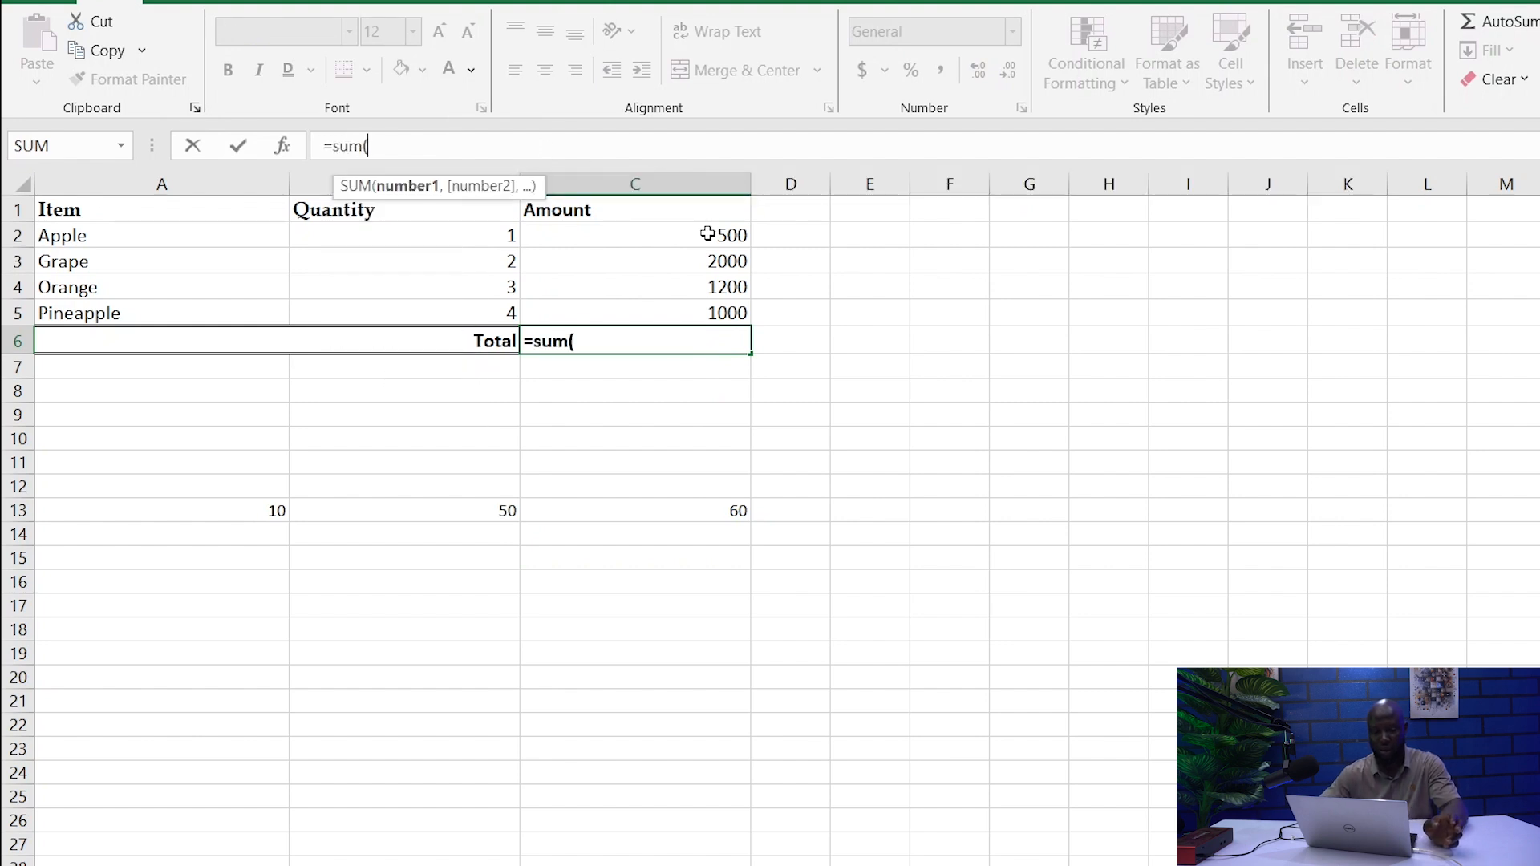
drag(708, 234, 713, 312)
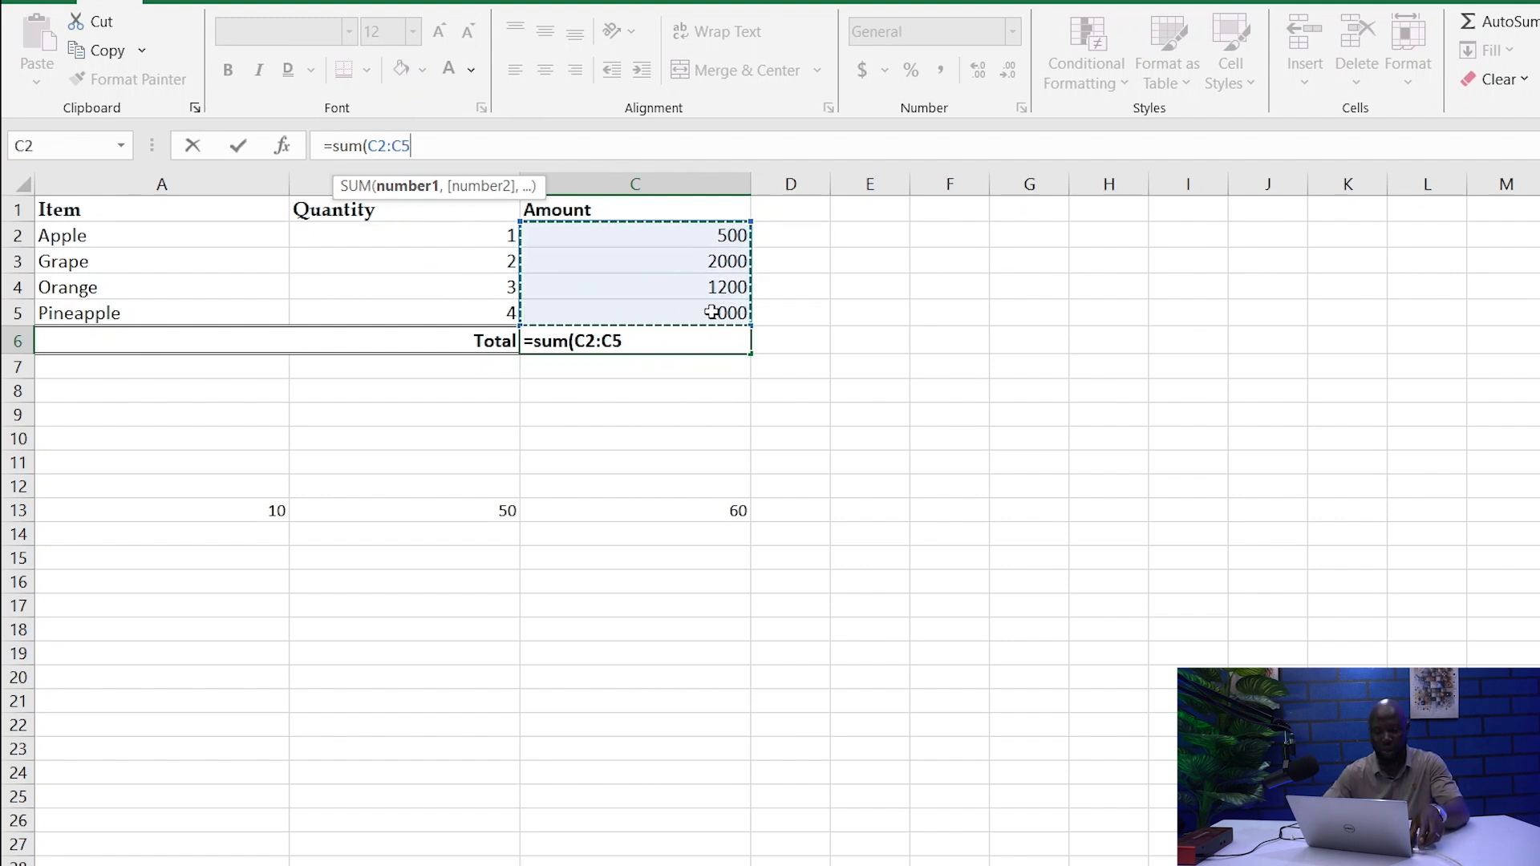
key(Return)
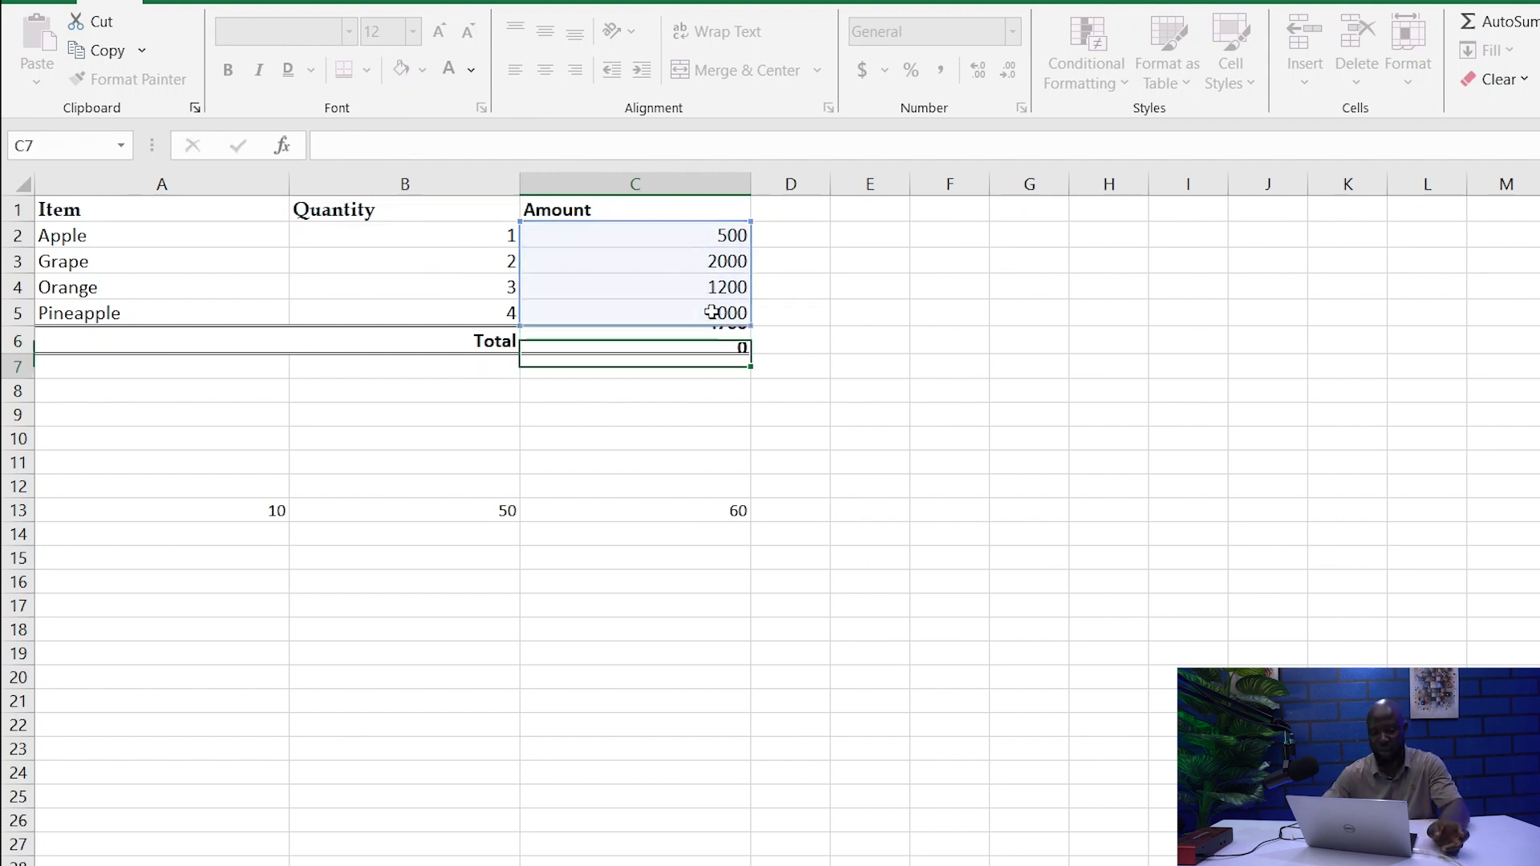
click(810, 604)
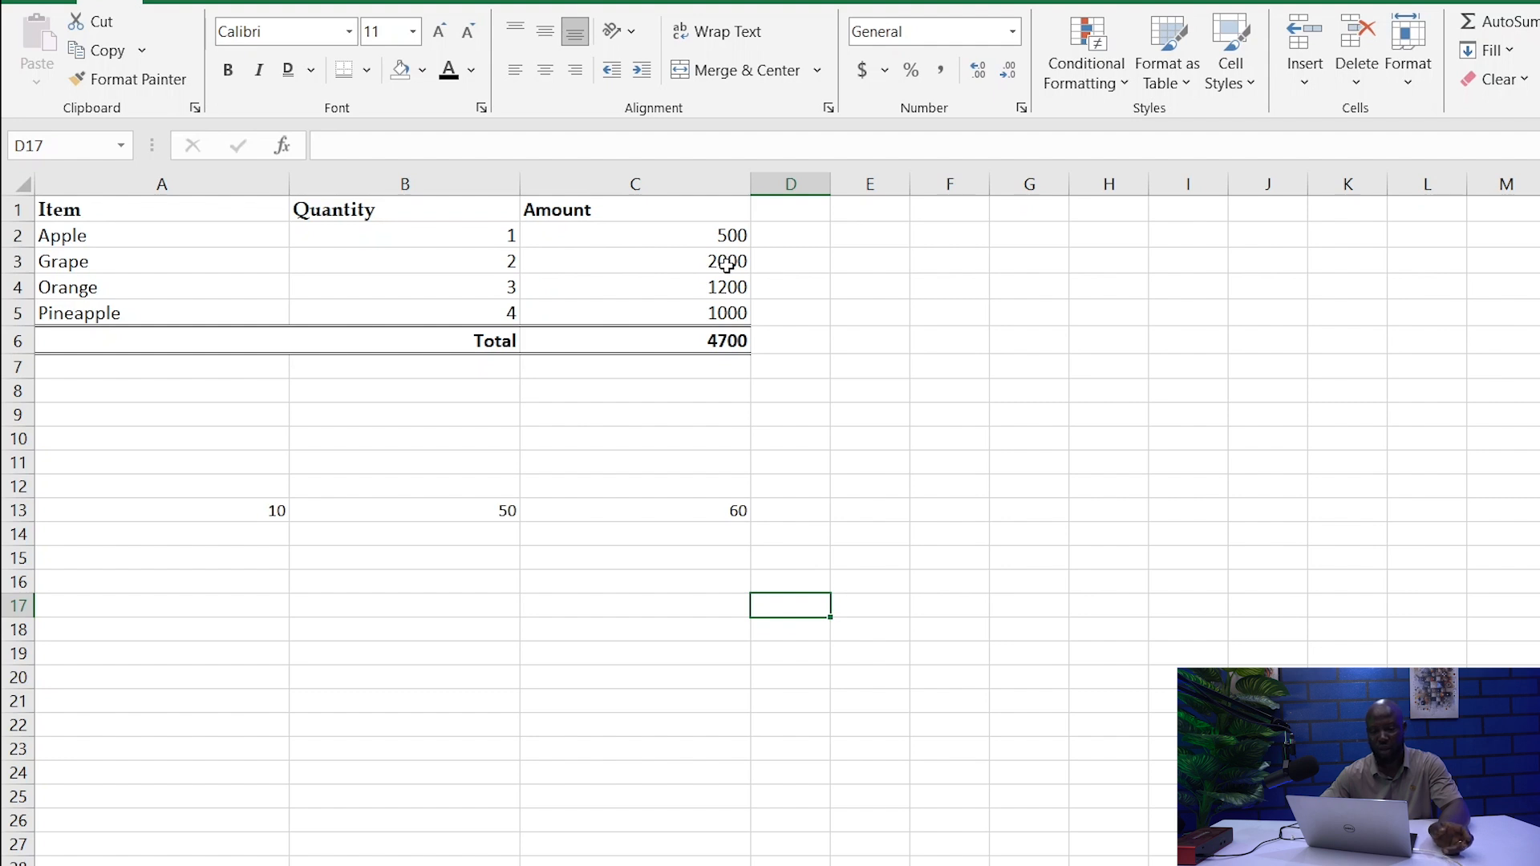
Clear the formula in the Total cell C6 and total the amounts C2:C5 with AutoSum
click(727, 338)
key(Delete)
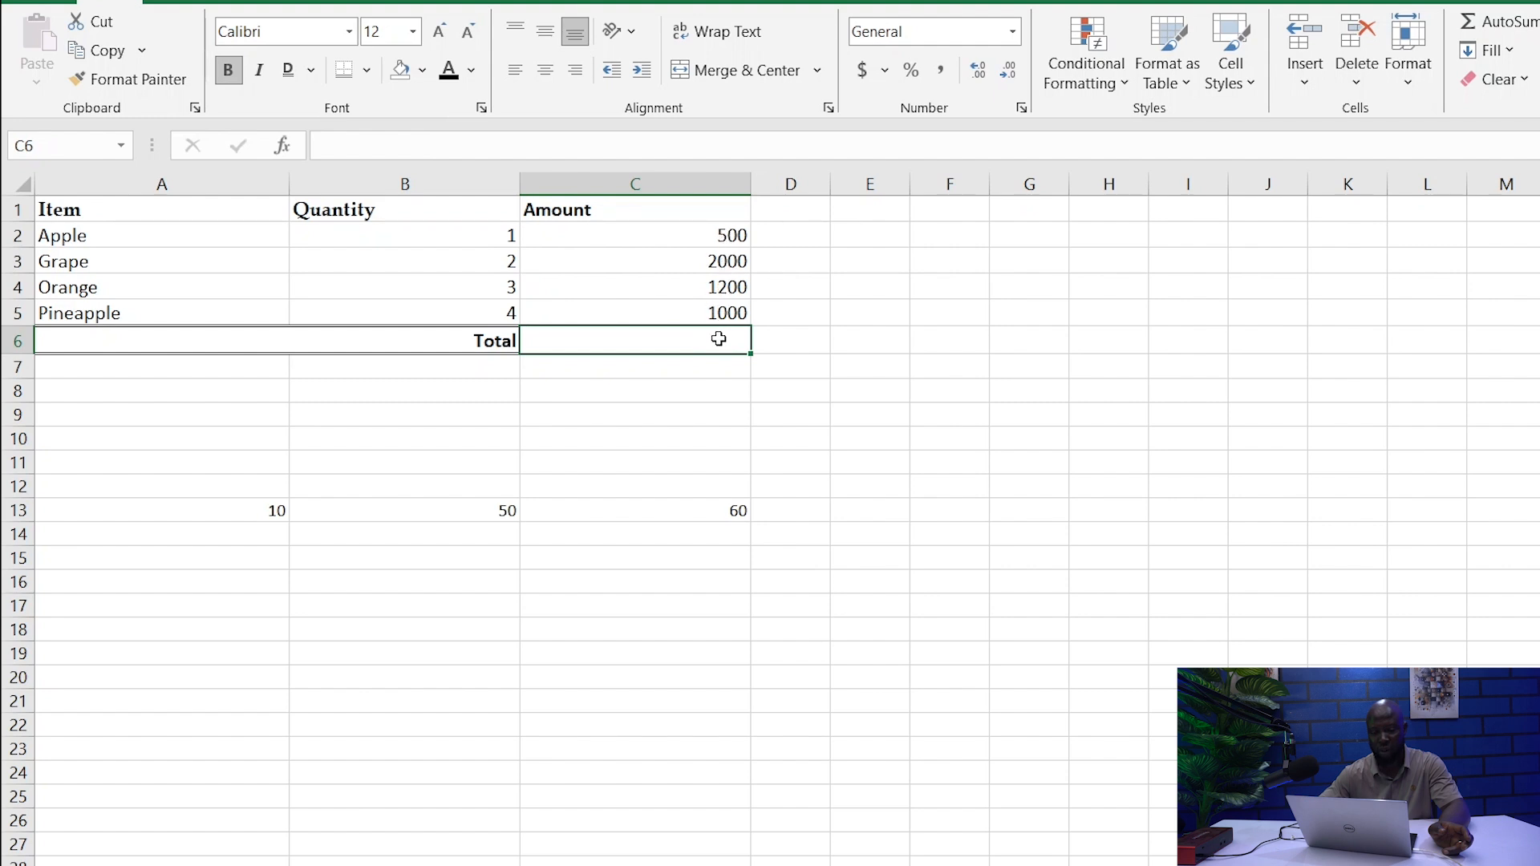
drag(731, 232, 727, 306)
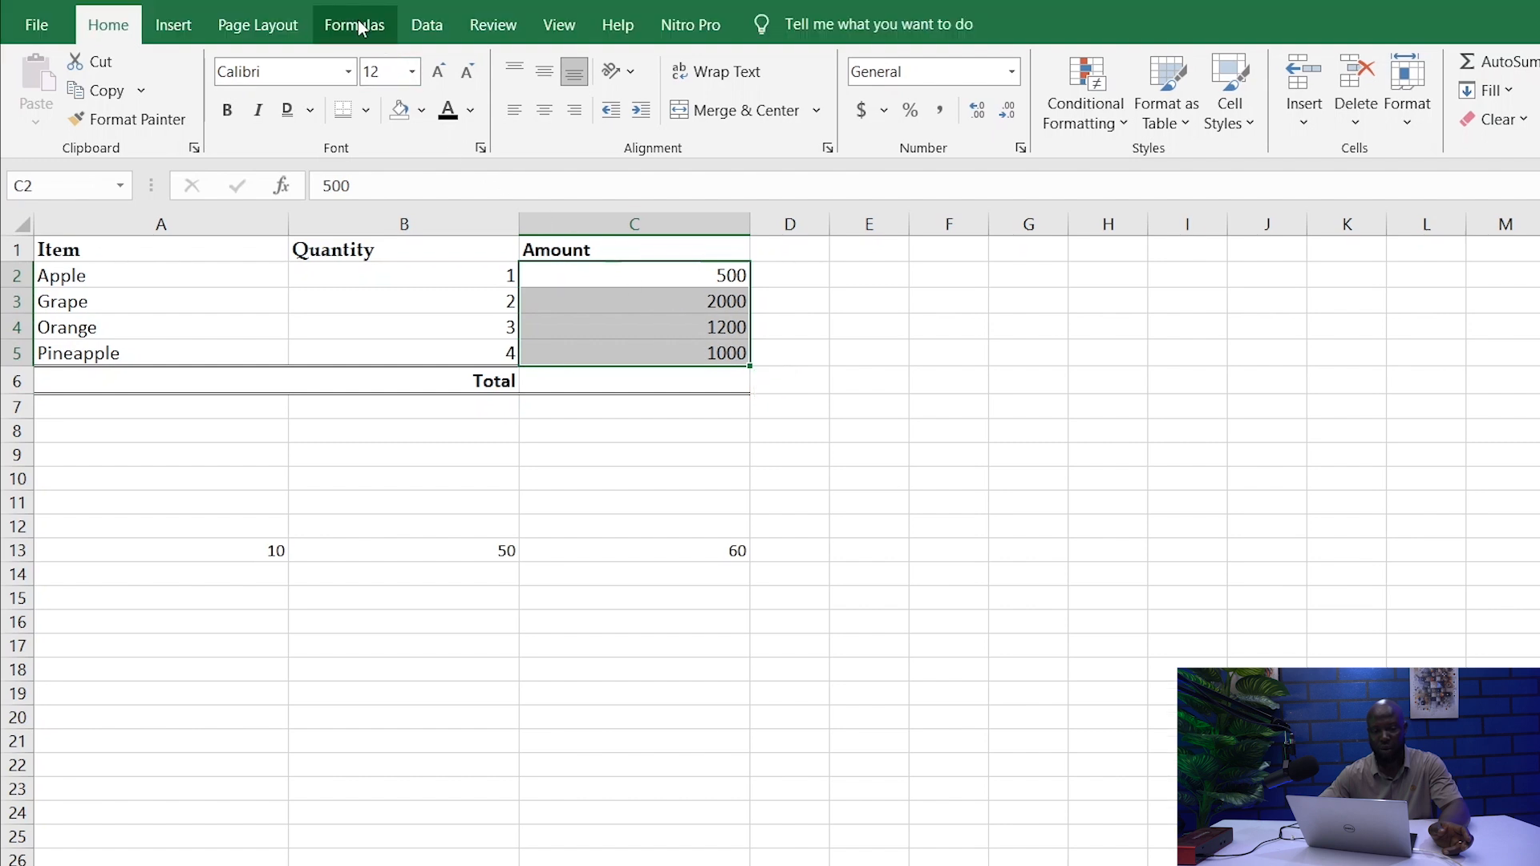
click(359, 28)
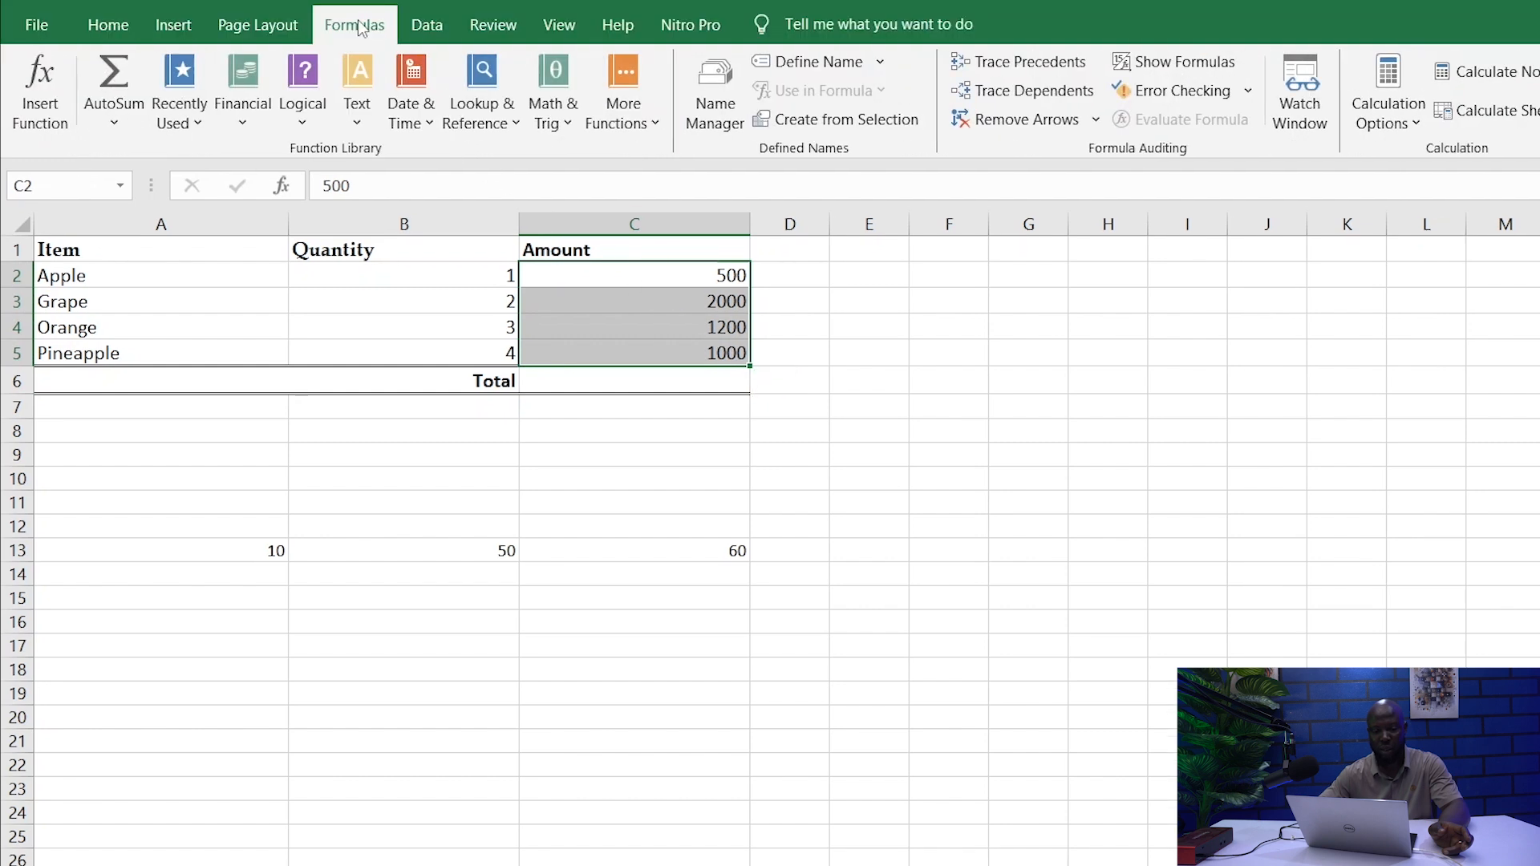
click(112, 74)
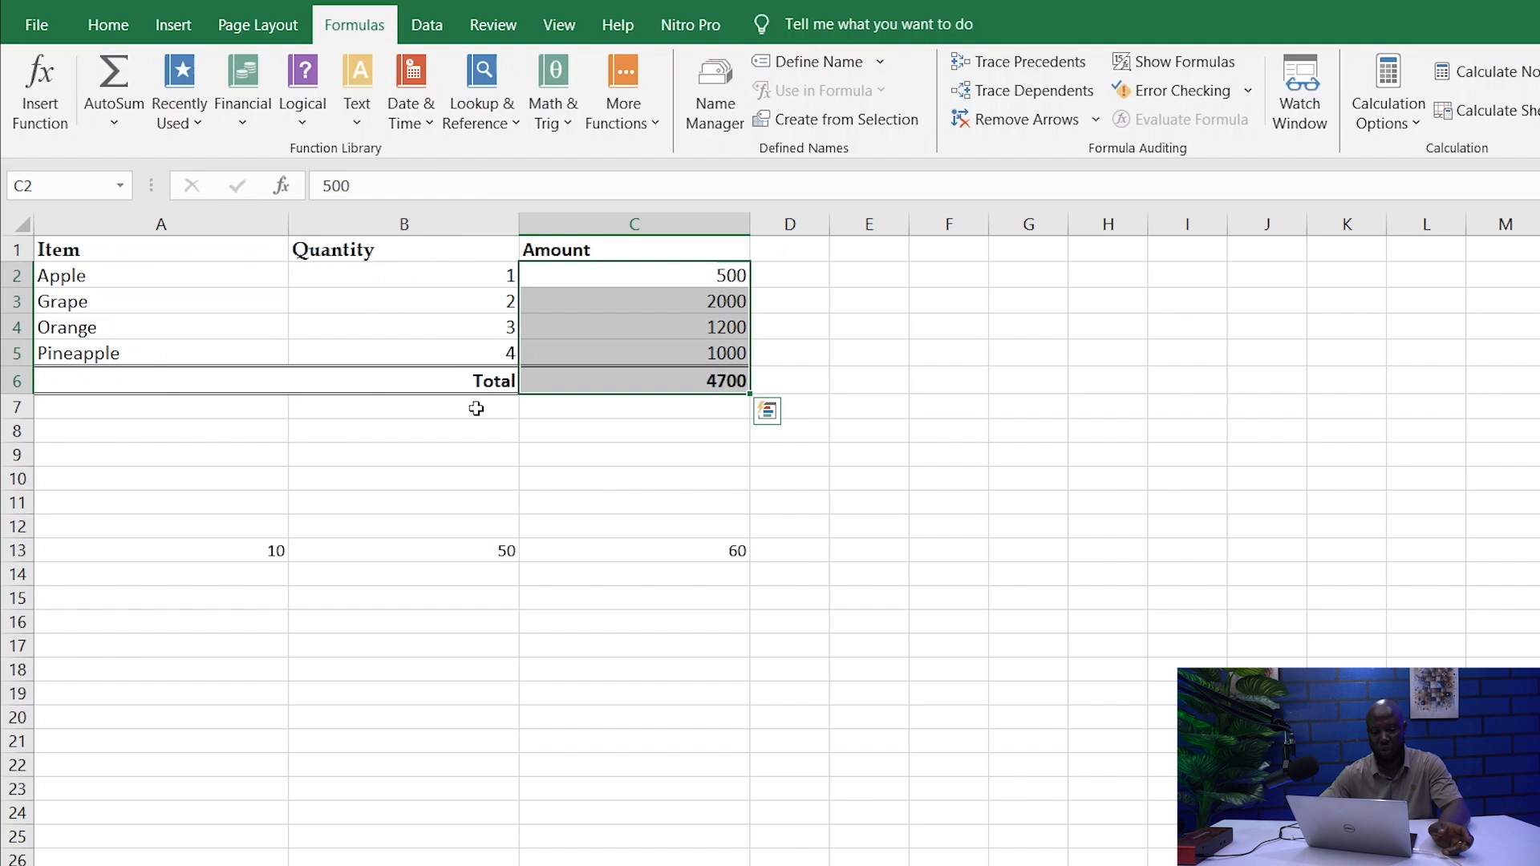
click(586, 484)
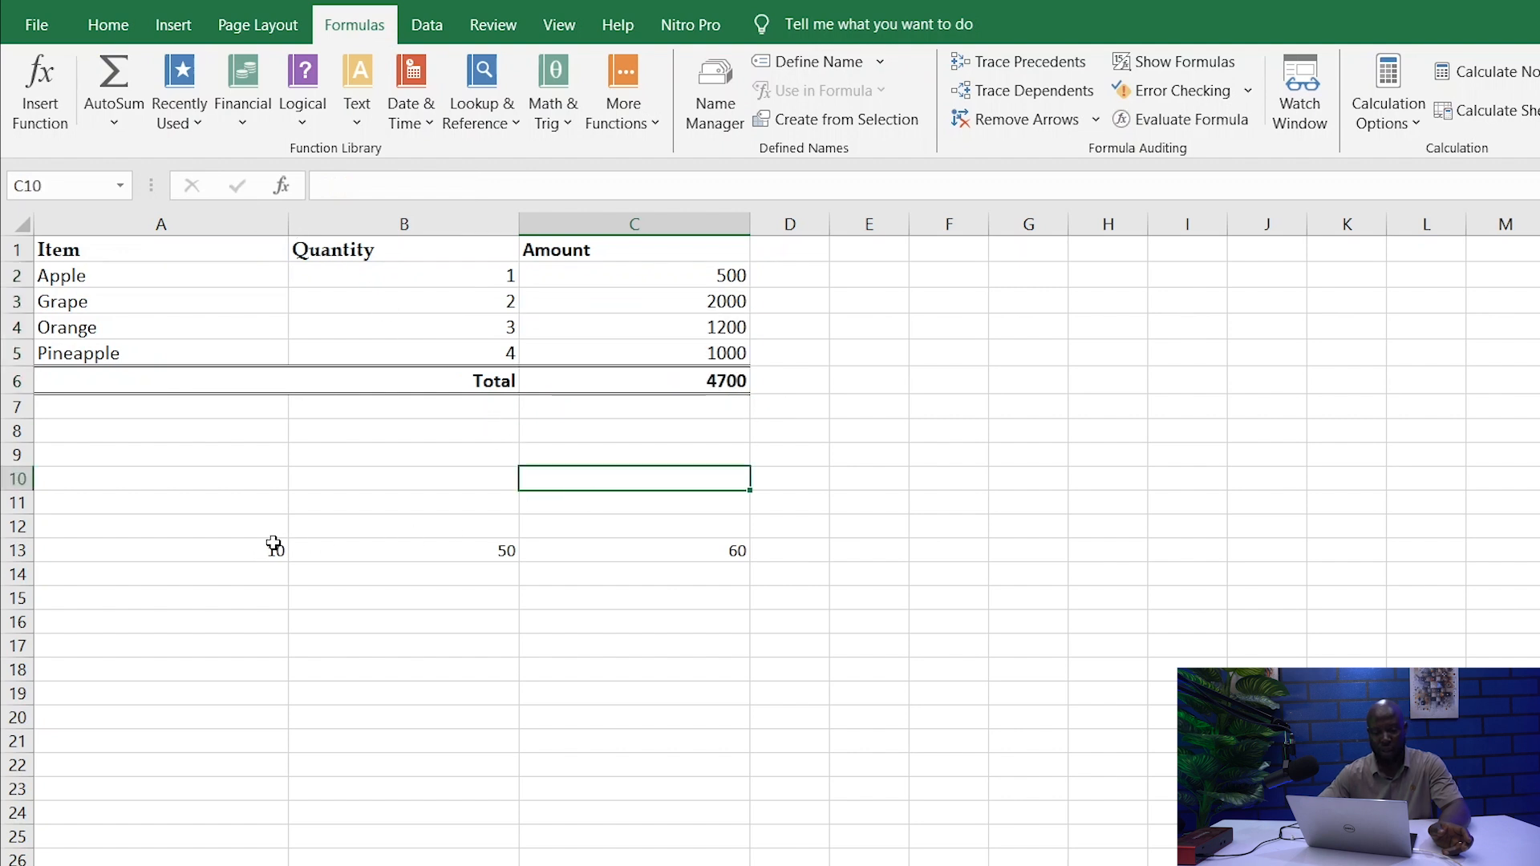
Enter the word AVERAGE in cell A13
drag(271, 549, 746, 570)
text(a)
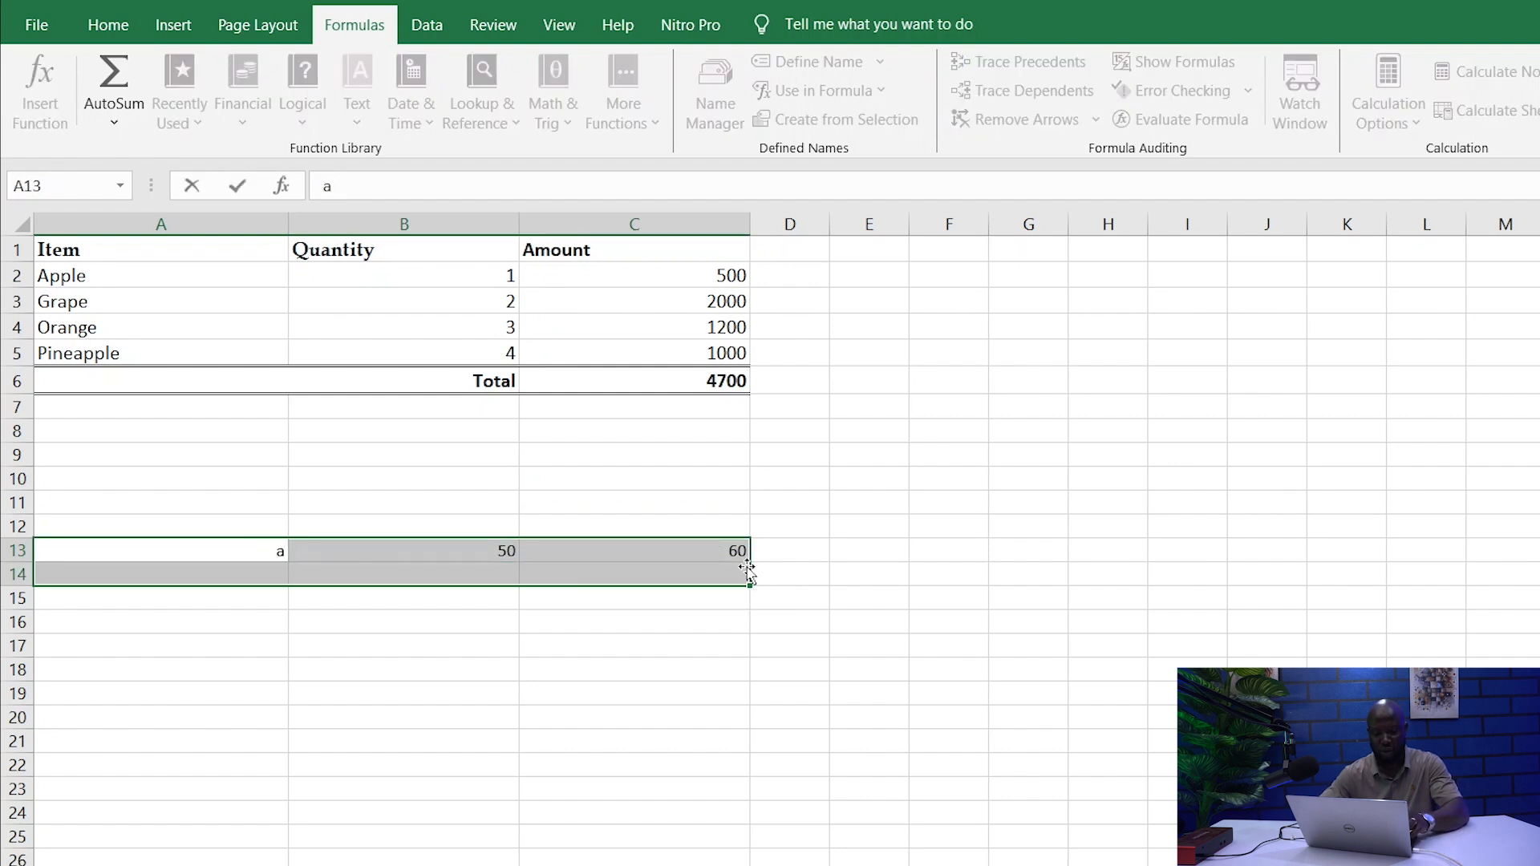
click(485, 623)
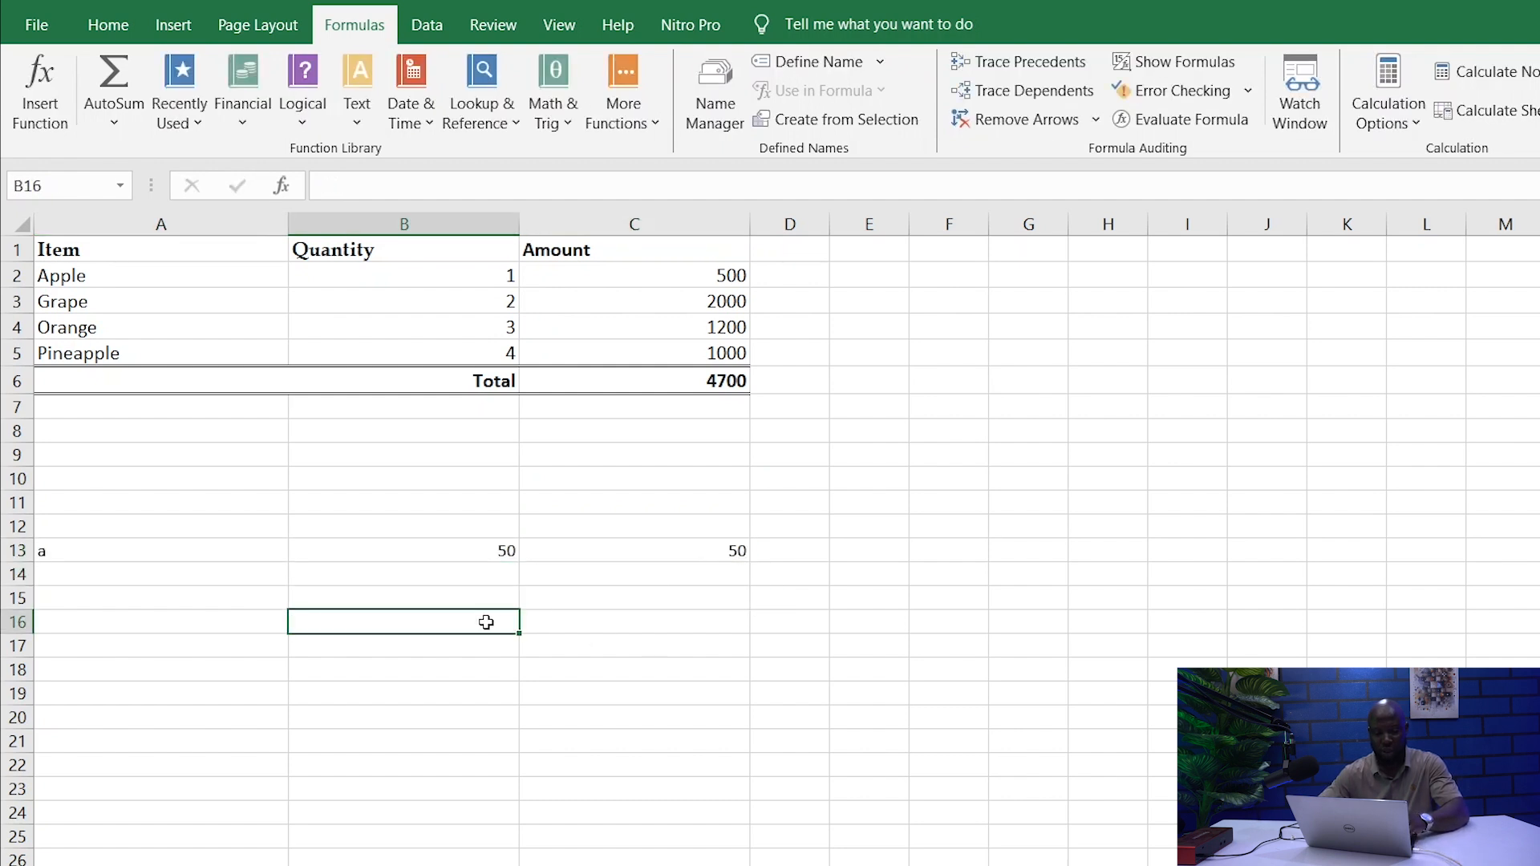
click(191, 555)
text(A)
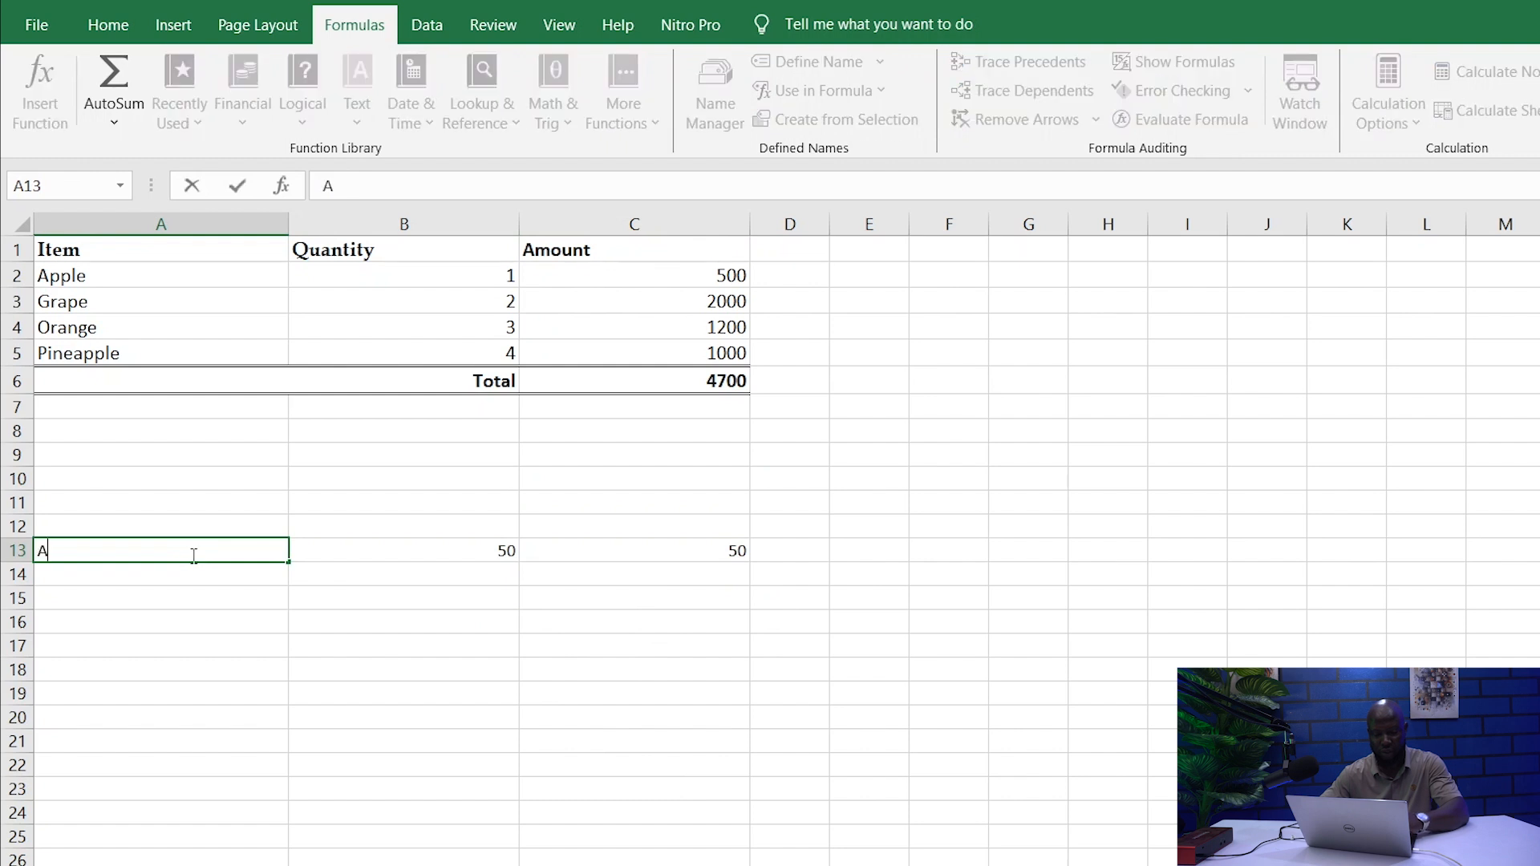
text(VERAGE)
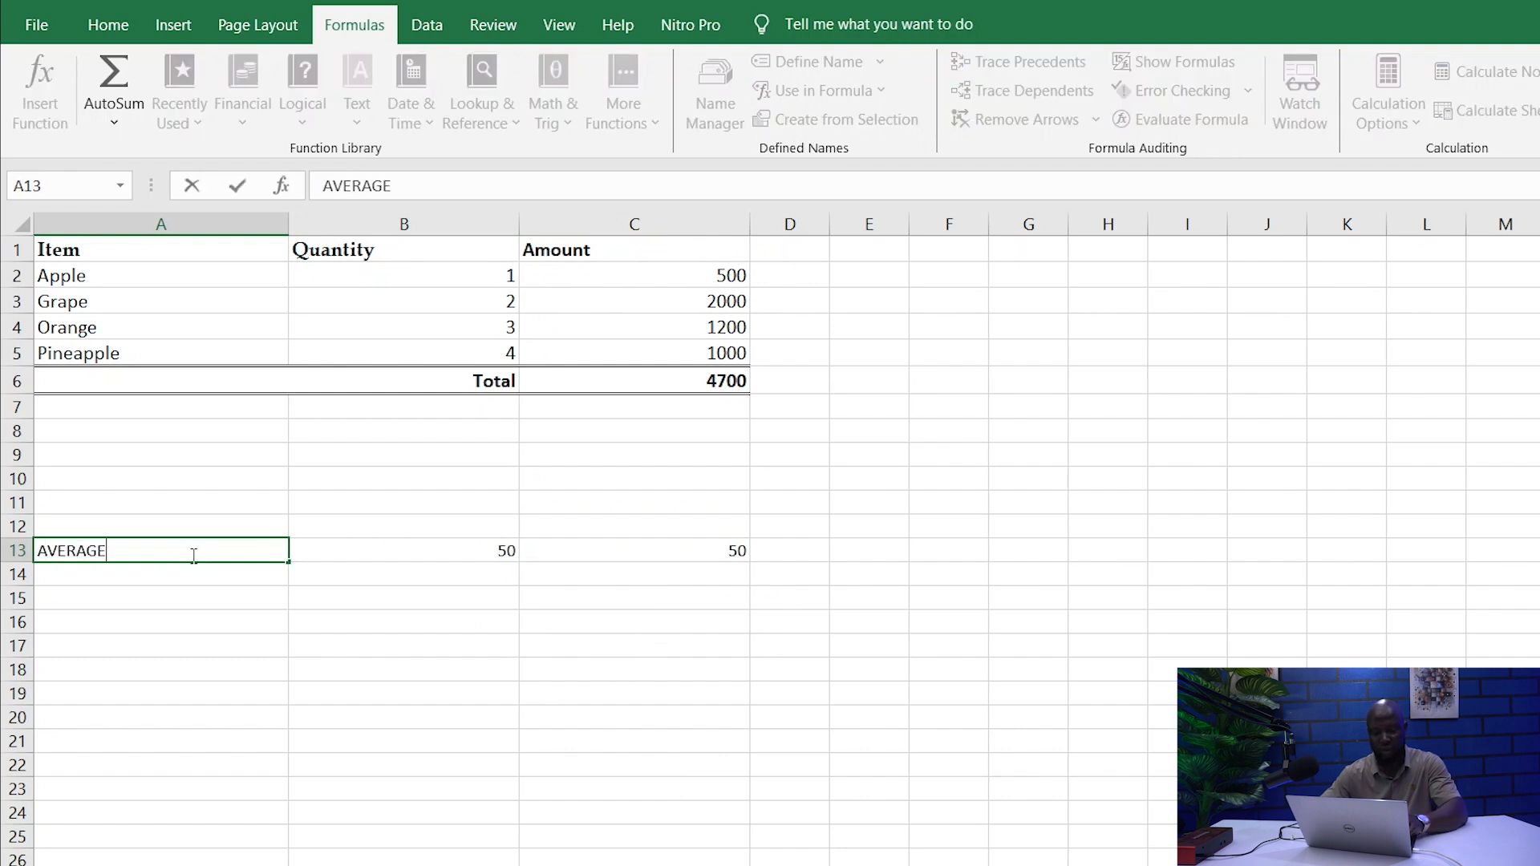
key(Return)
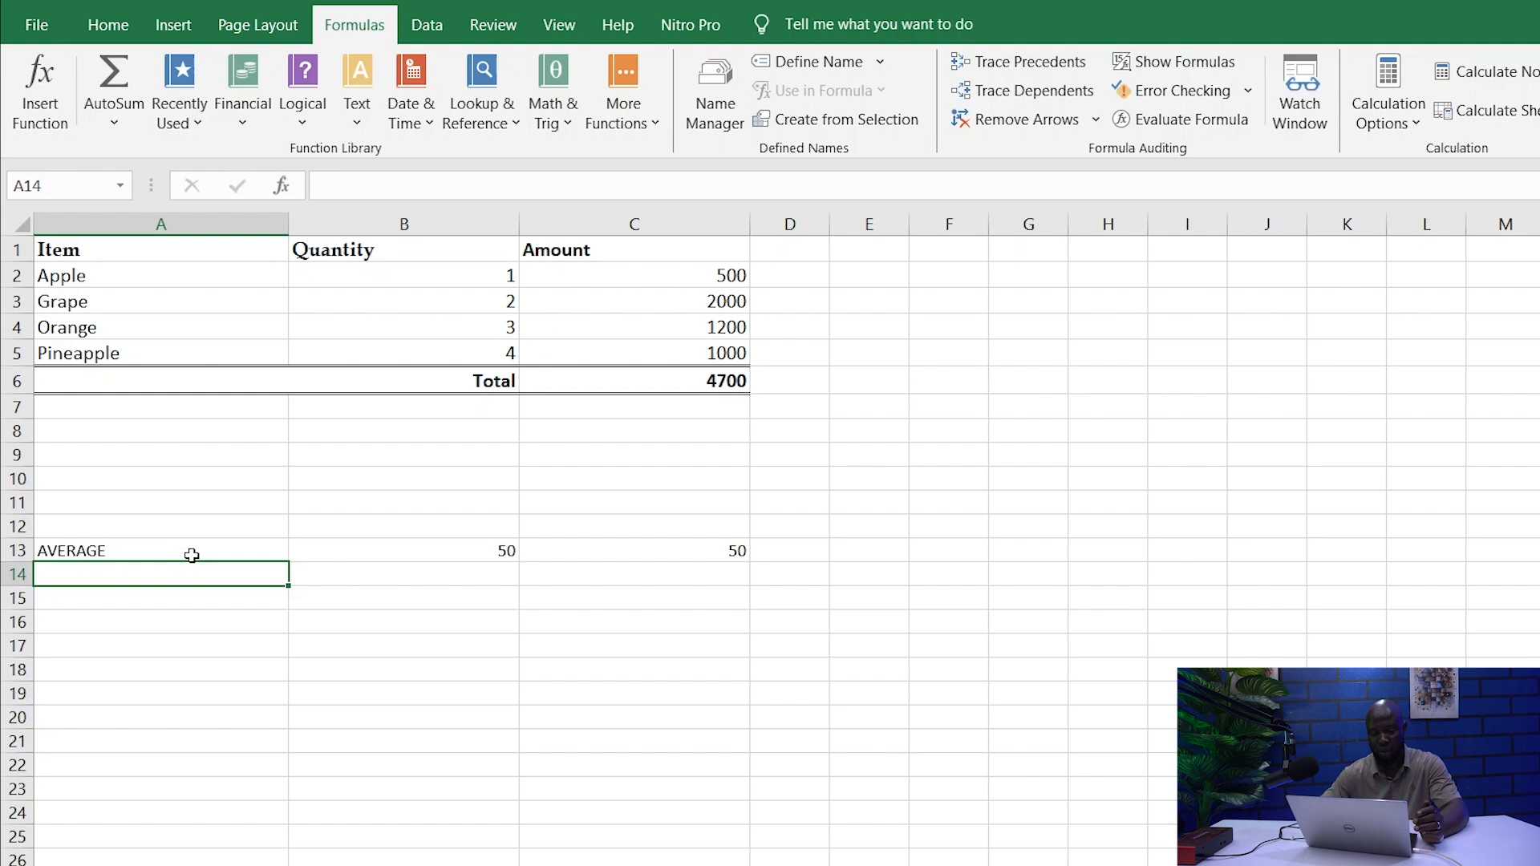
click(230, 672)
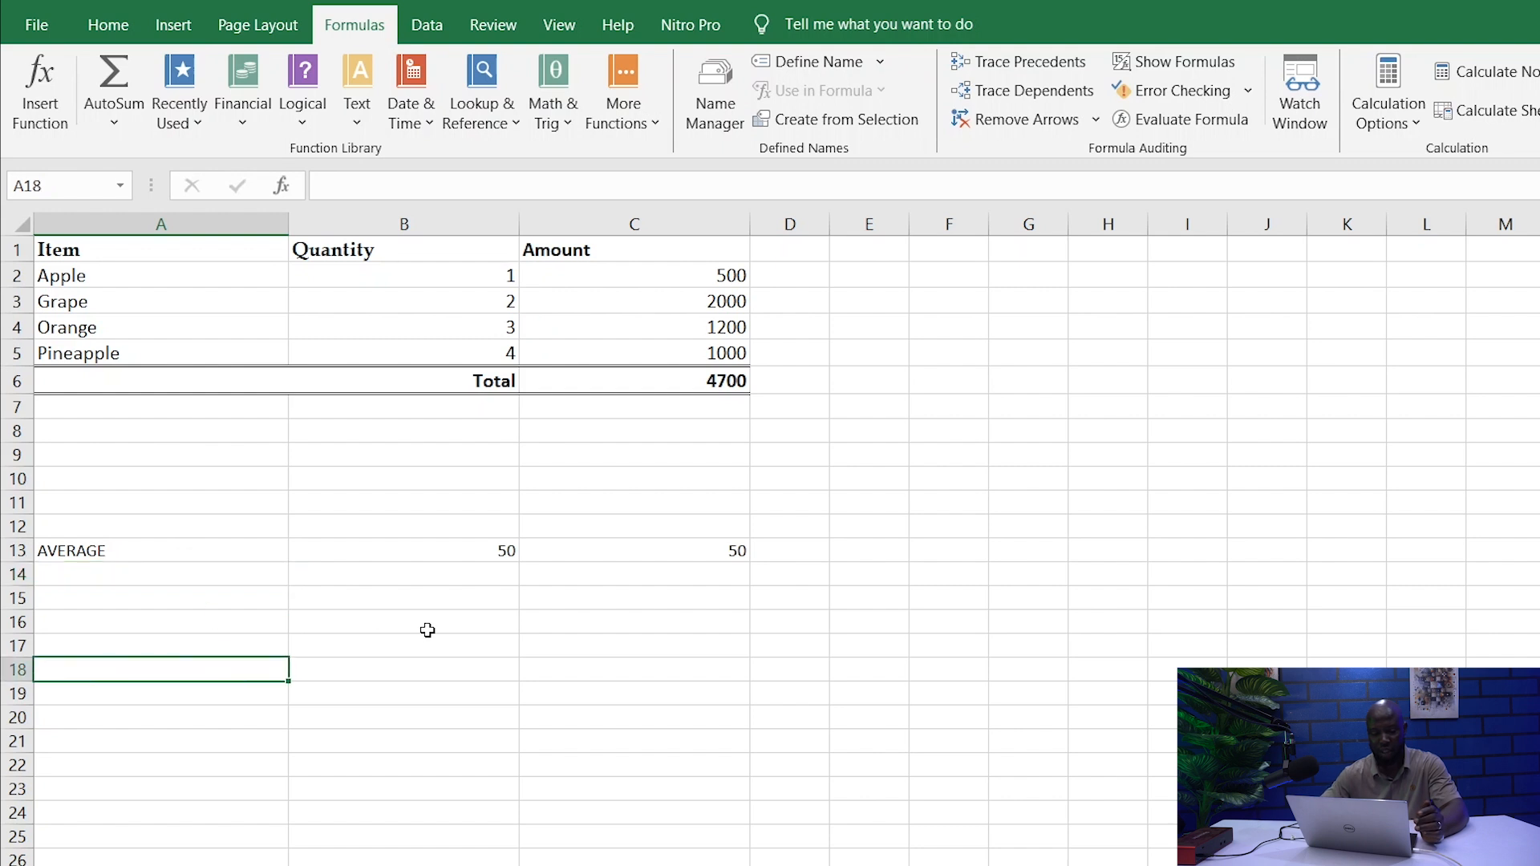
Replace the text in A13 with the number 10
click(144, 548)
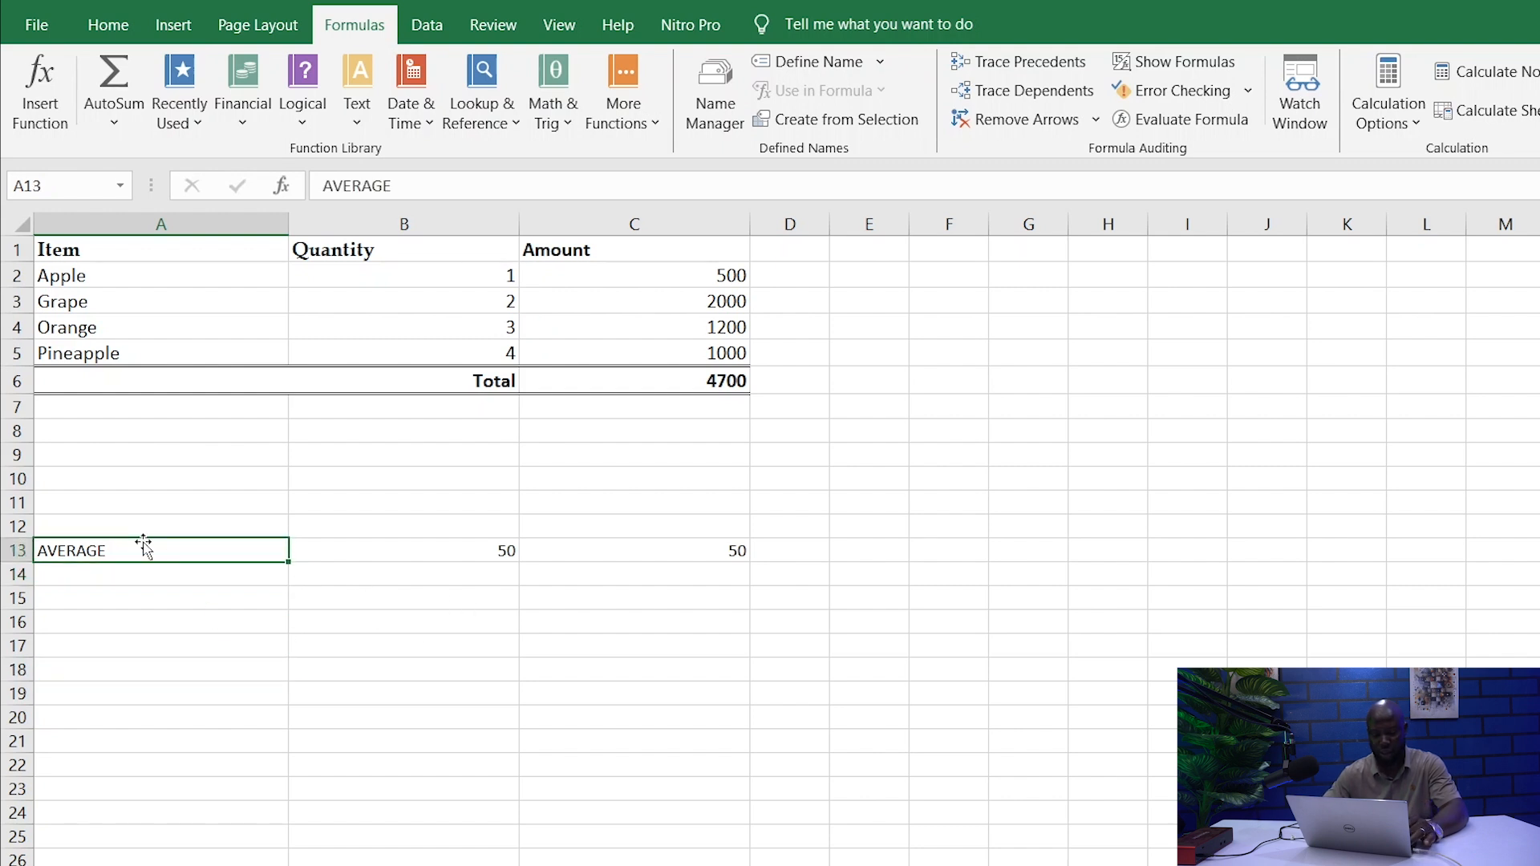
text(10)
click(474, 554)
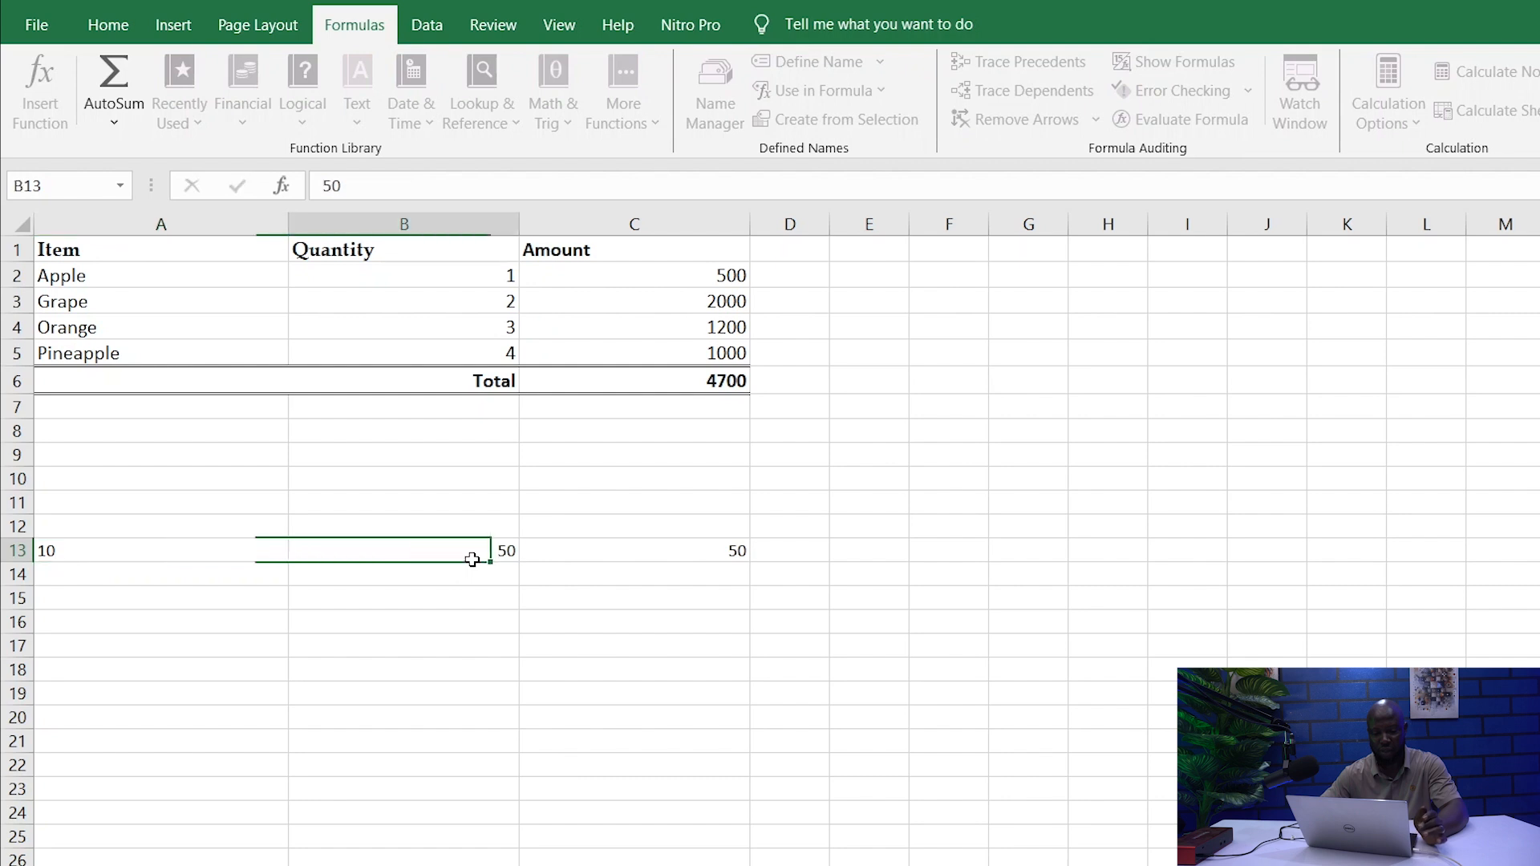
click(474, 666)
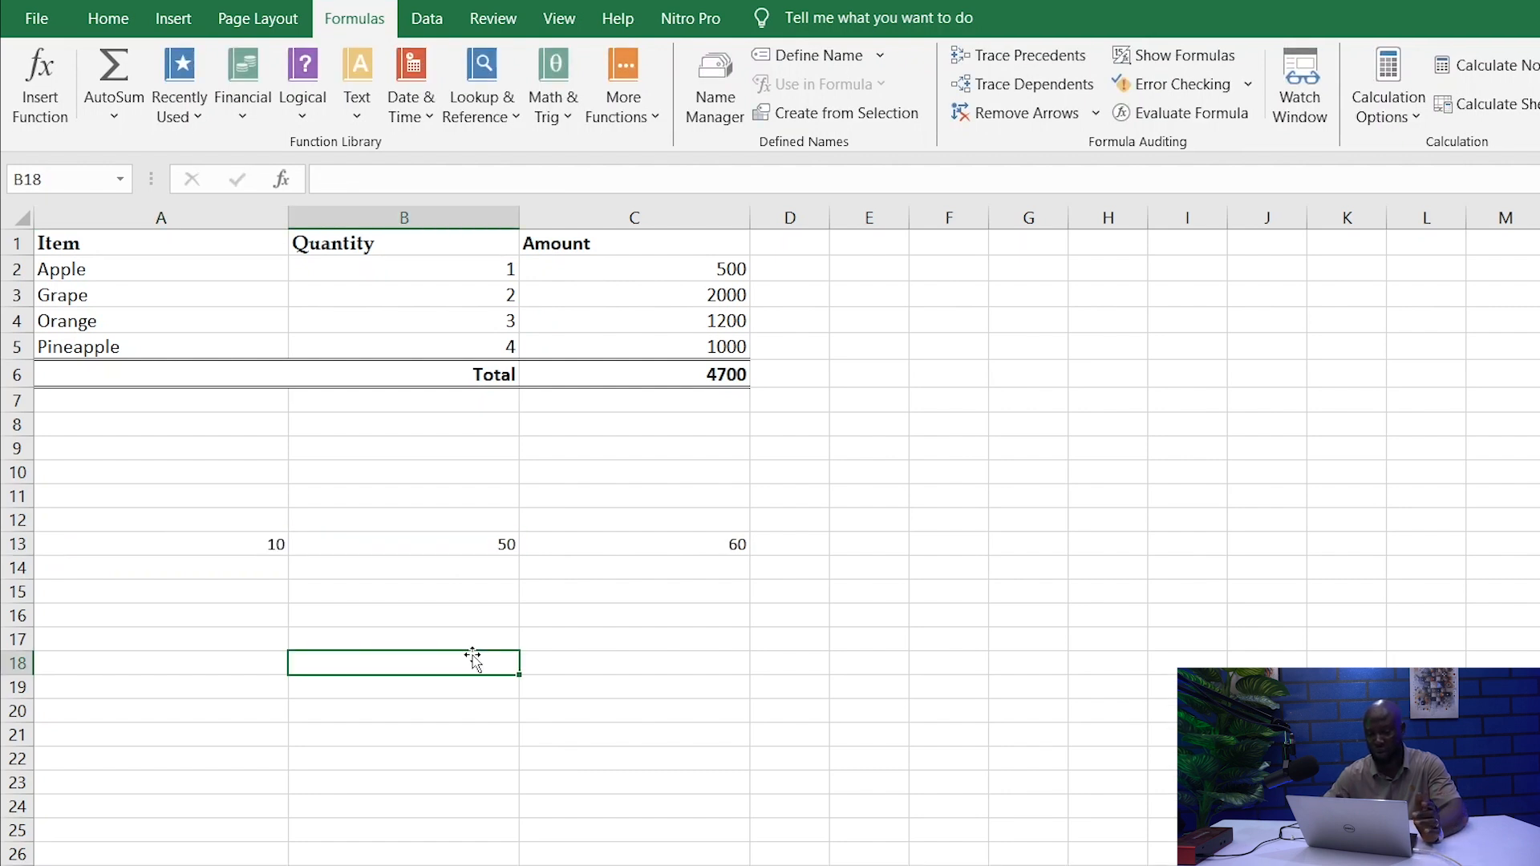
Extend the formula in C13 to =SUM(A13:B13)/2 to average the two numbers manually
click(573, 543)
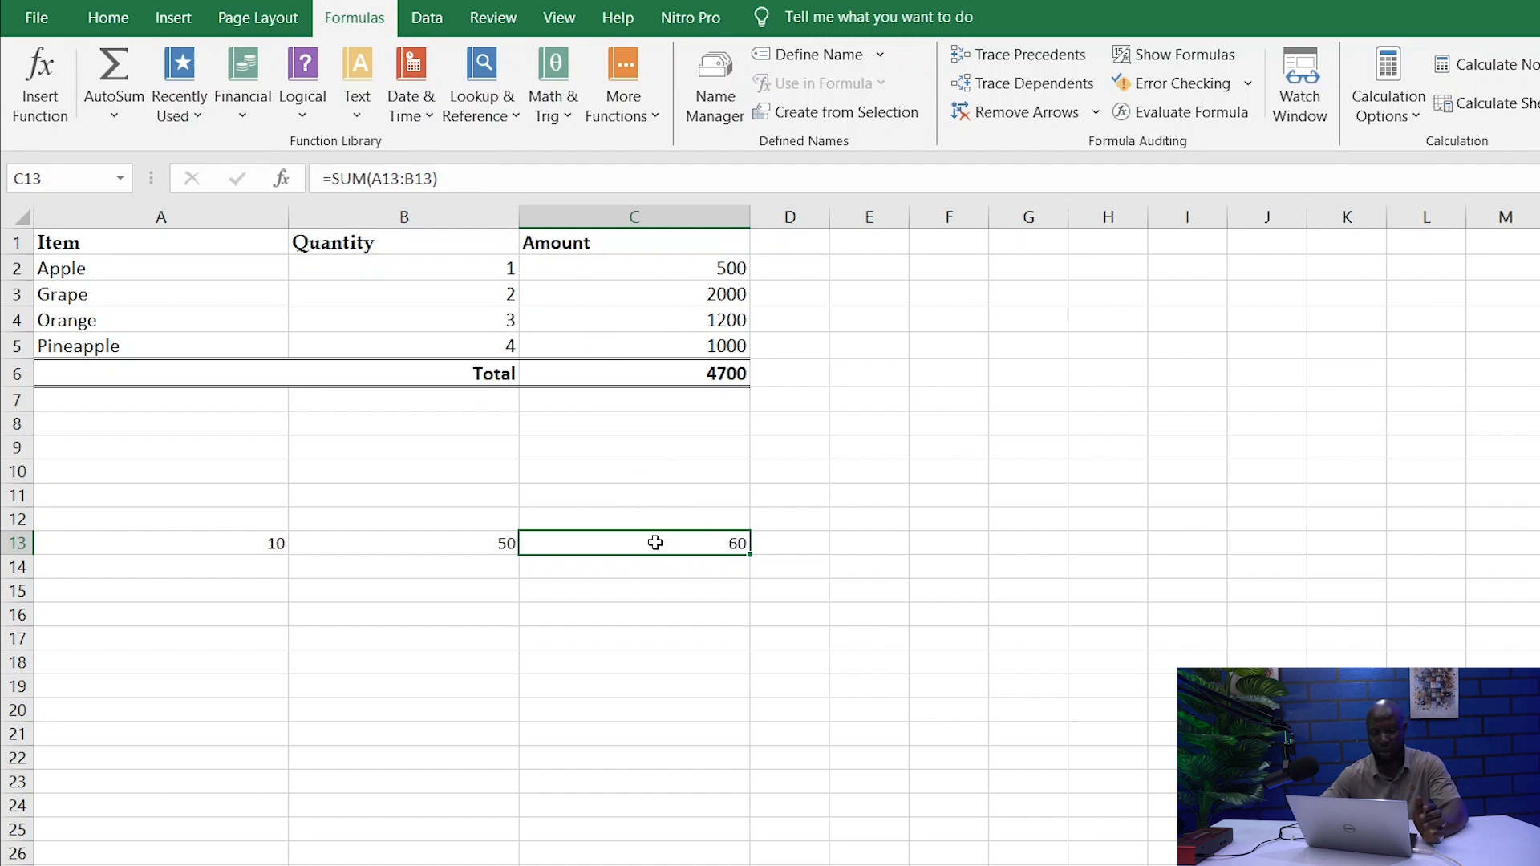
click(526, 178)
text(/)
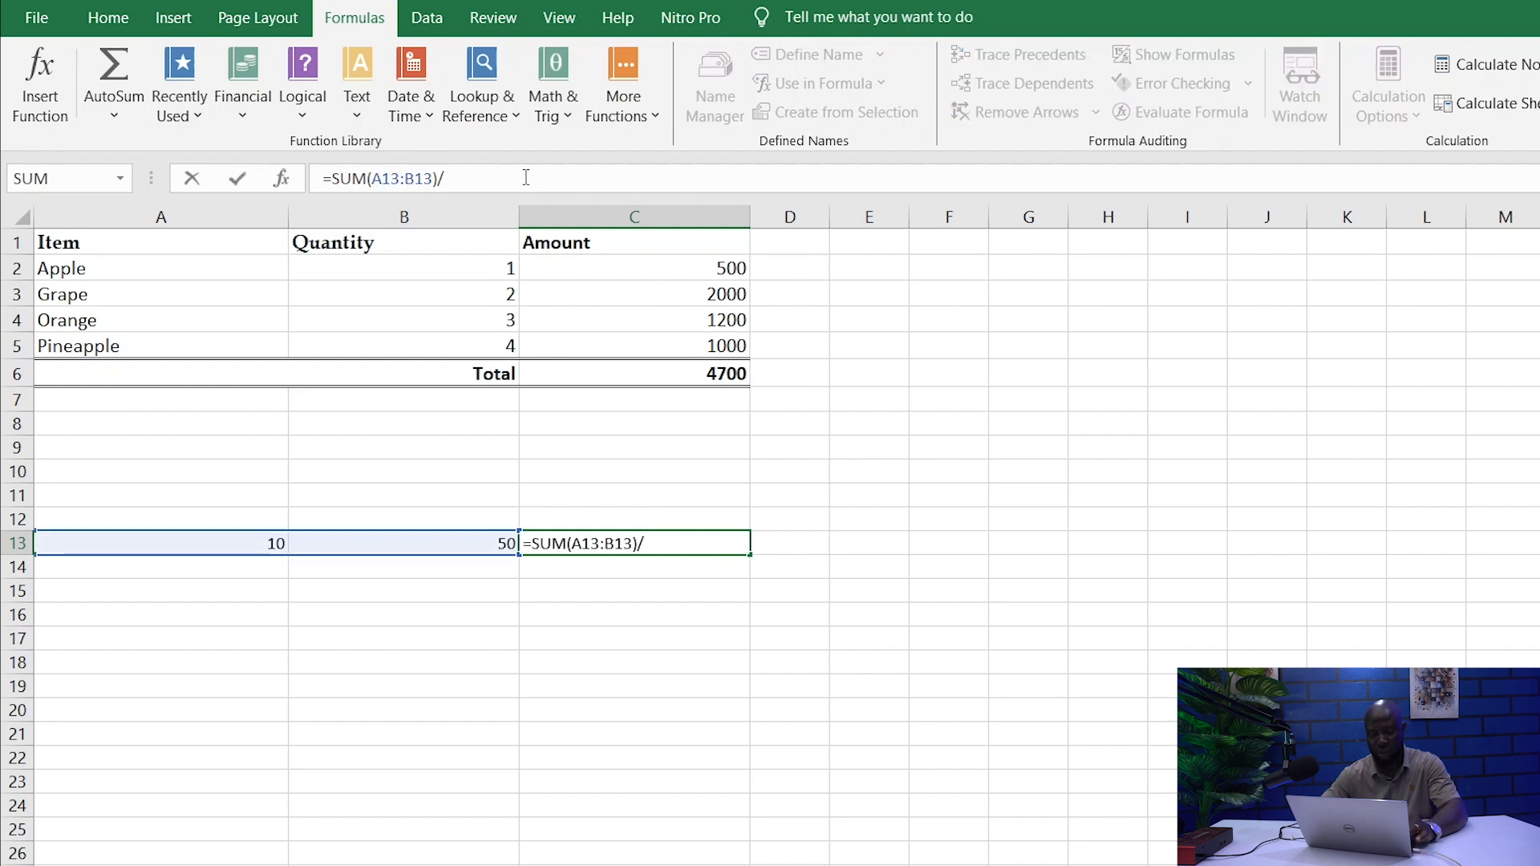
text(2)
key(Return)
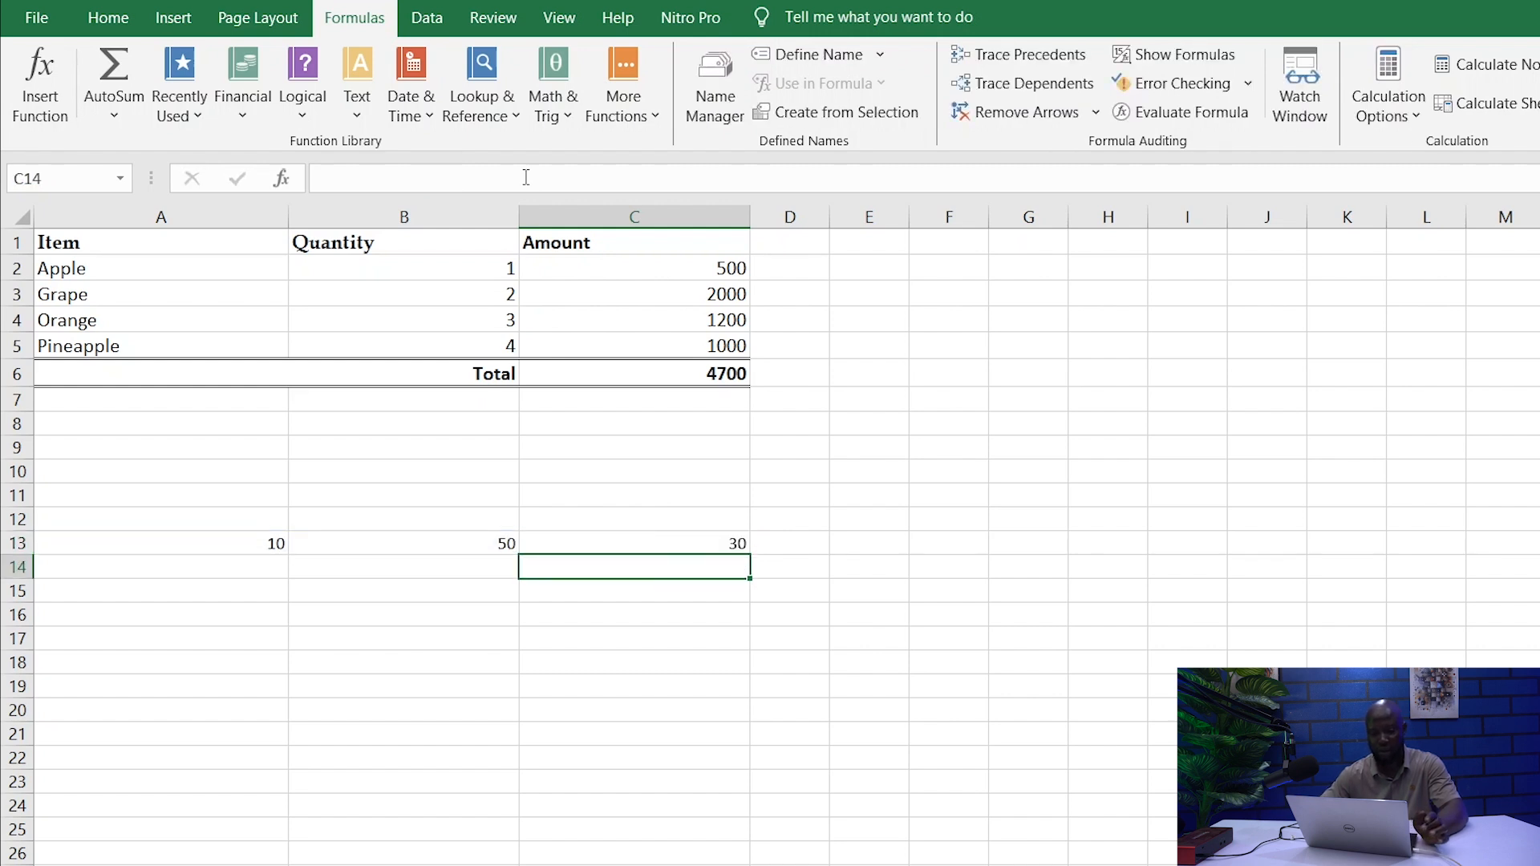
Replace the formula in C13 with =AVERAGE(A13:B13)
click(713, 543)
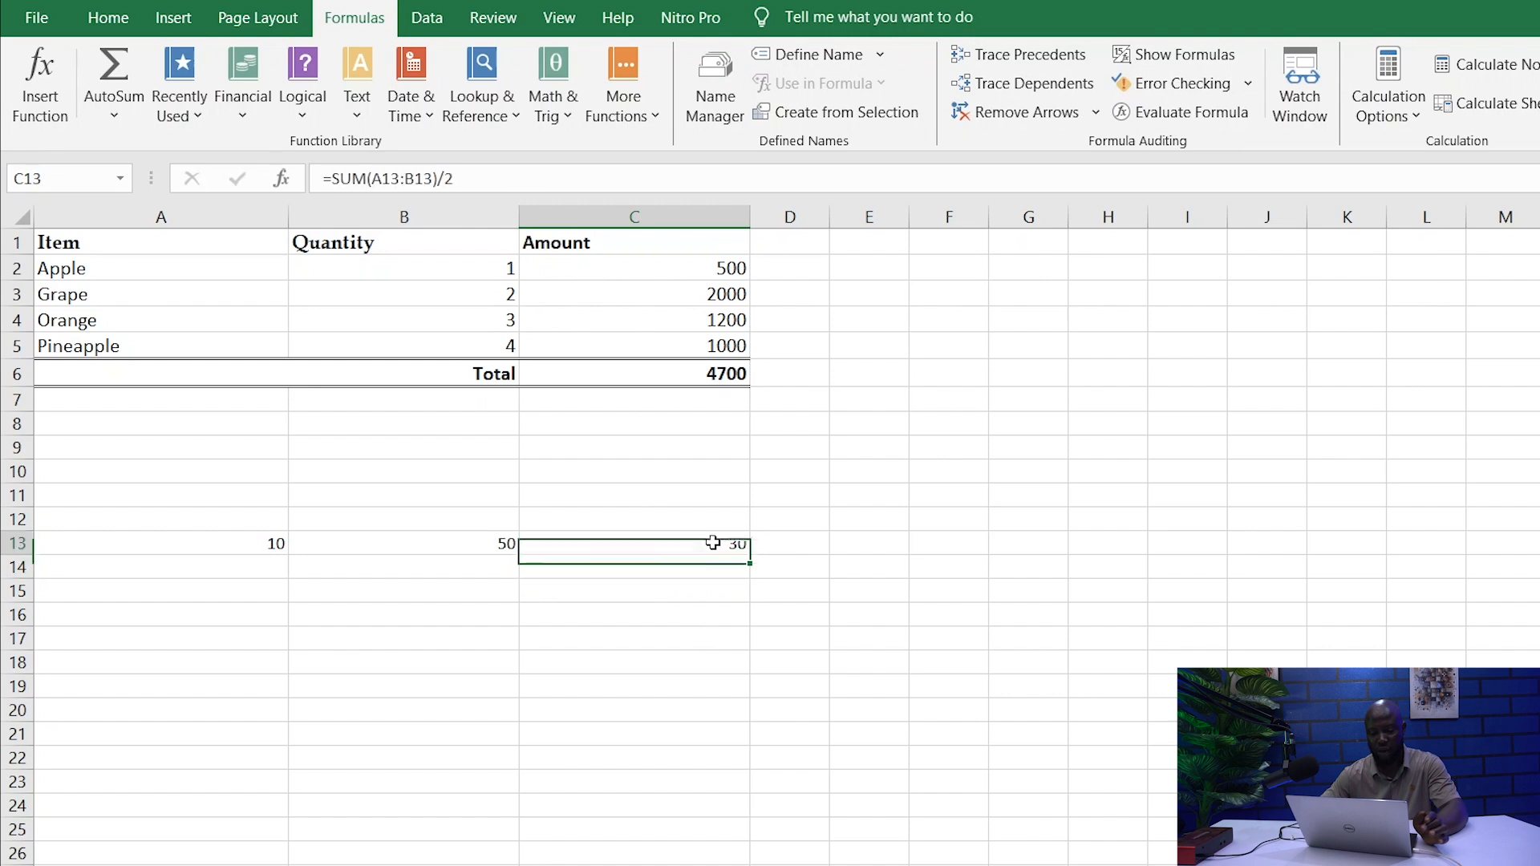
click(450, 180)
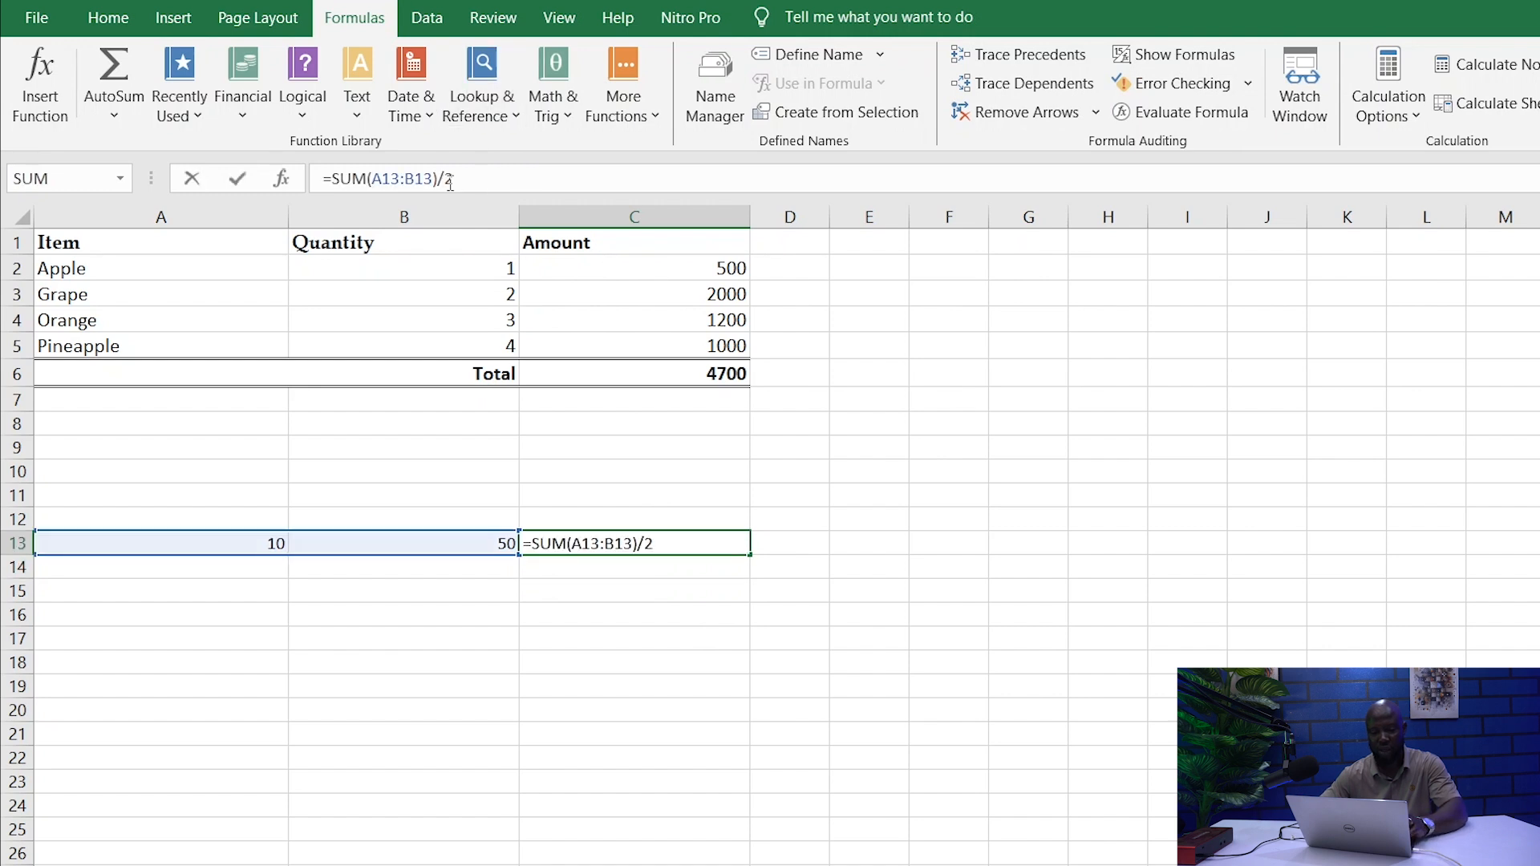
drag(450, 181, 311, 173)
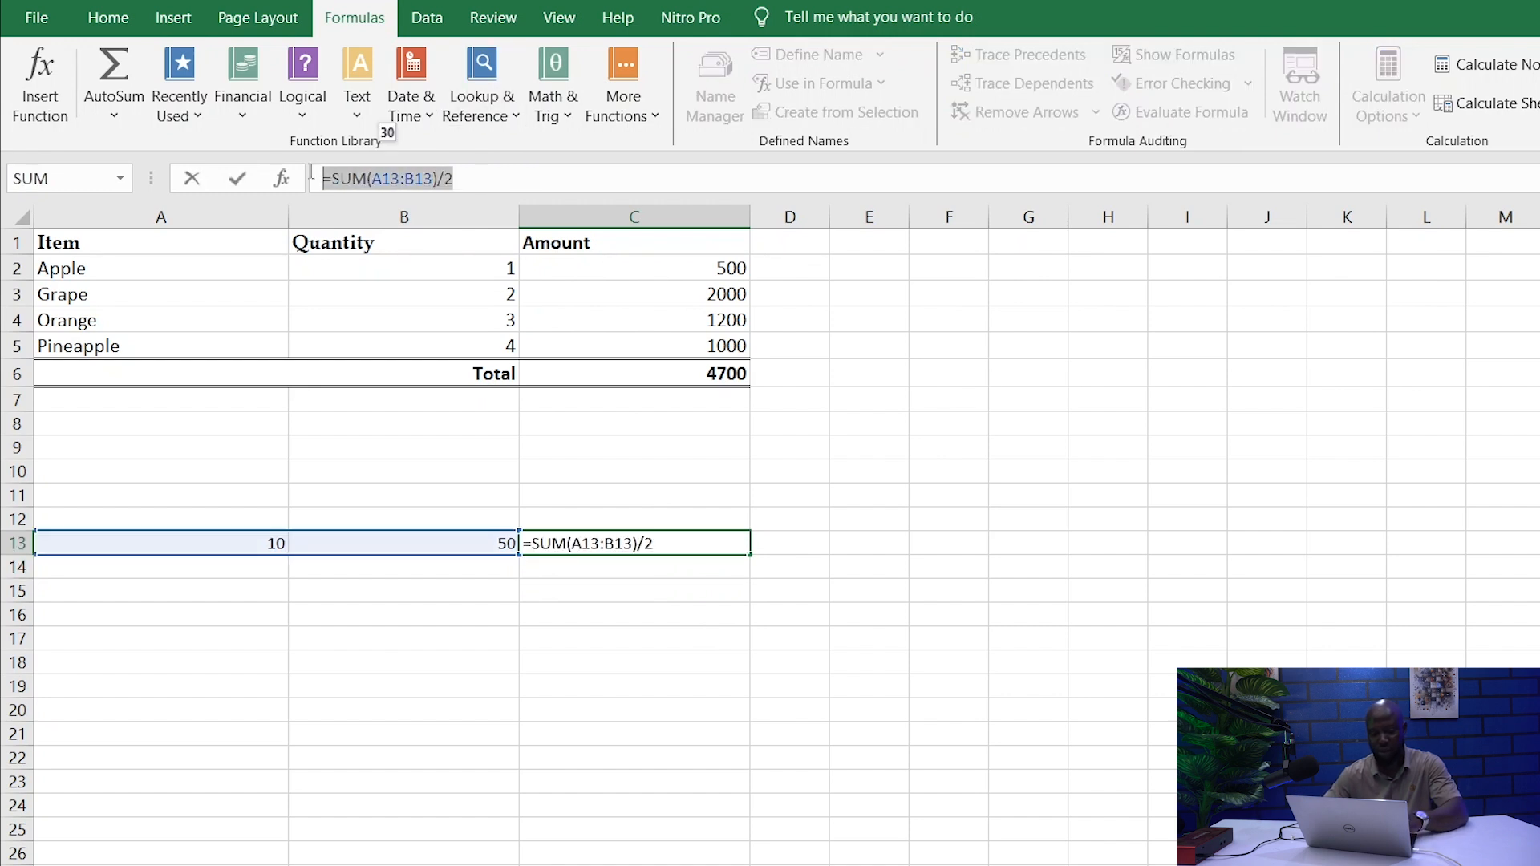
key(BackSpace)
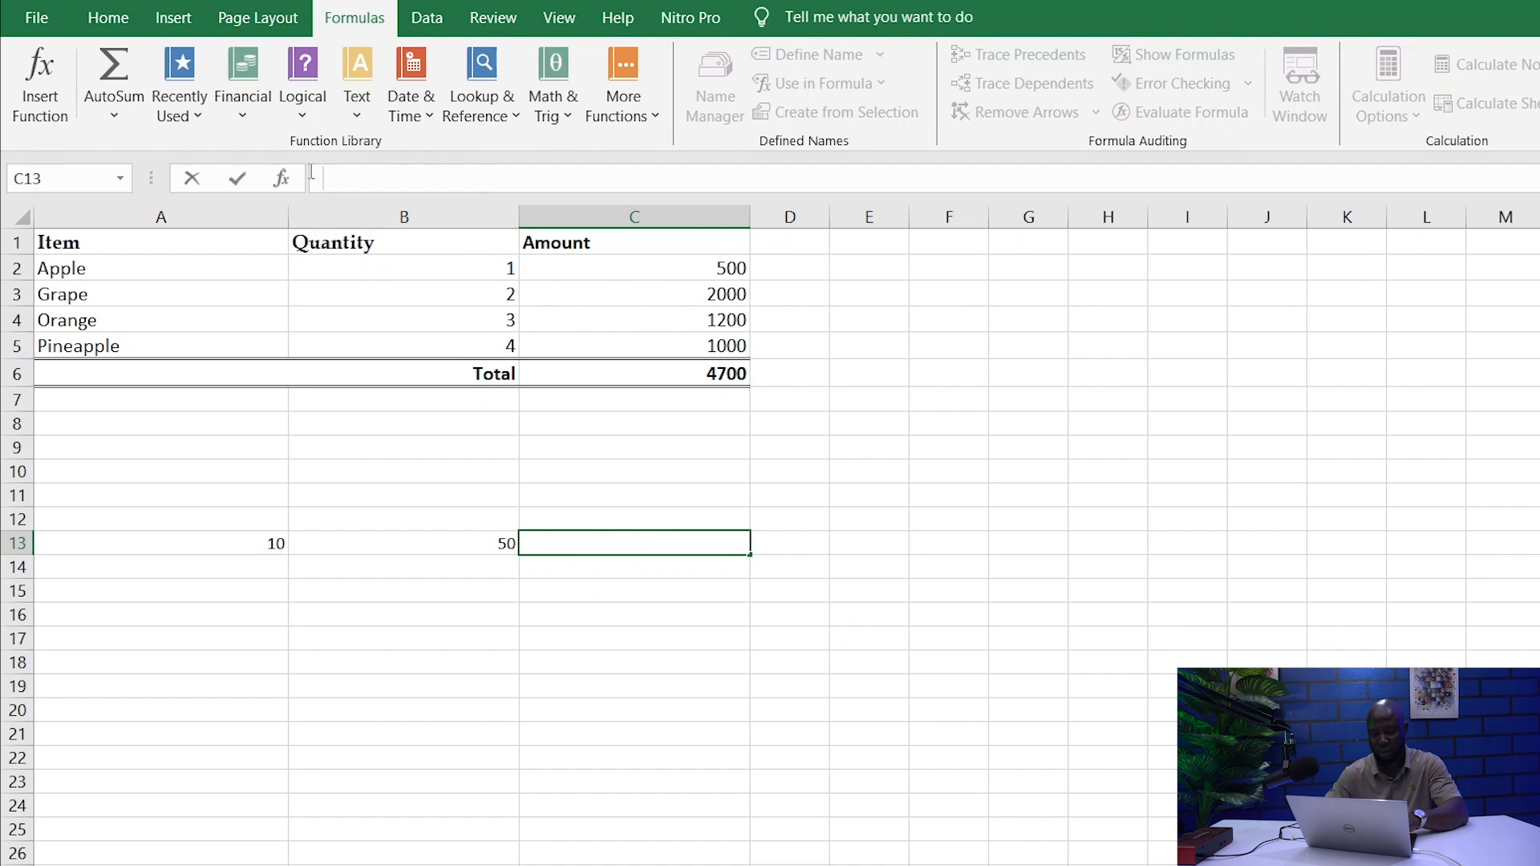
text(=AVER)
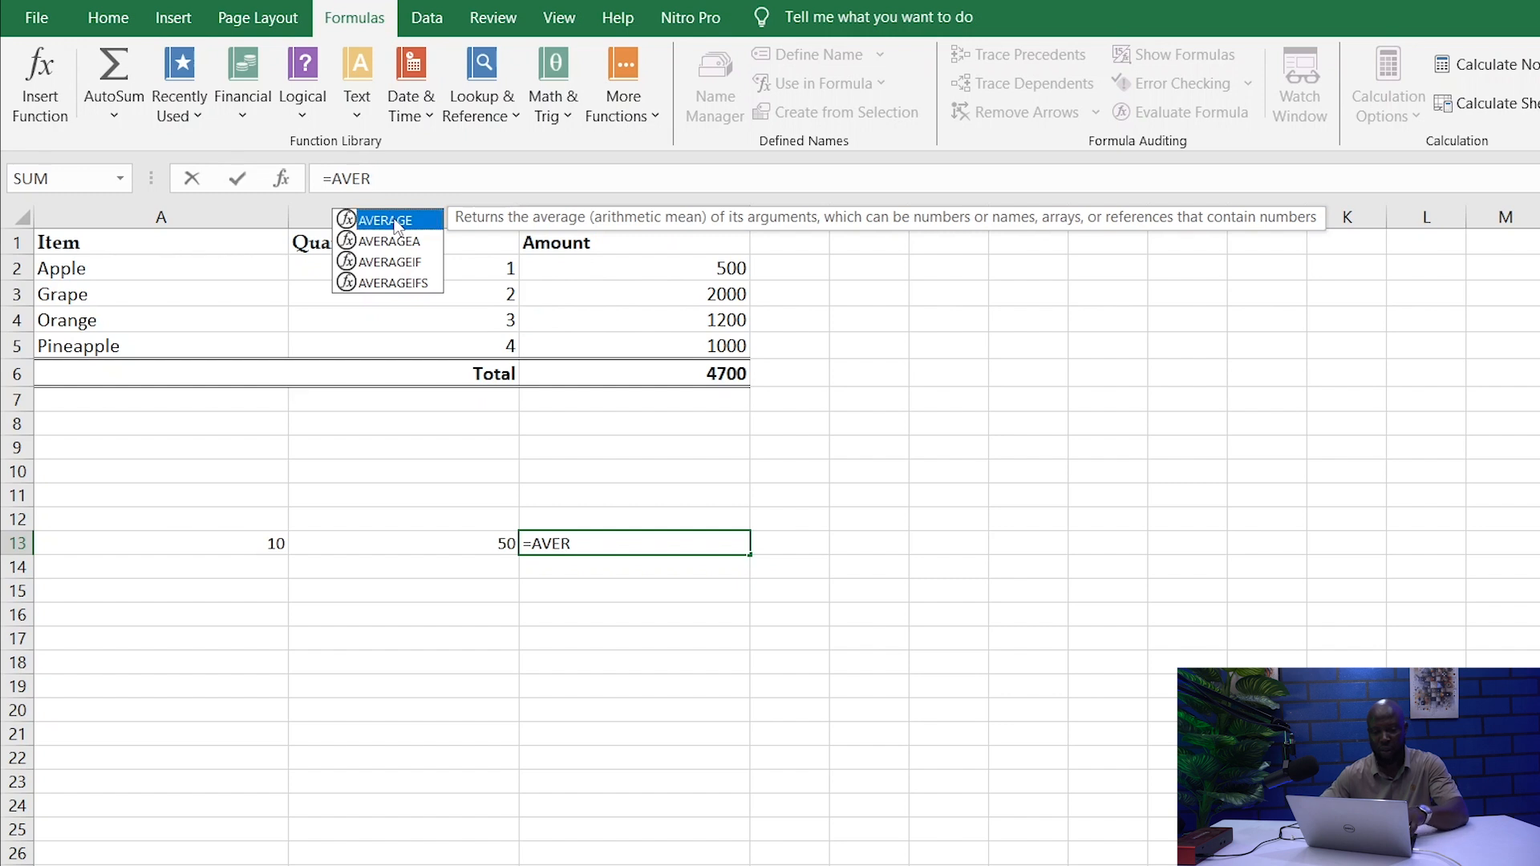
double_click(395, 222)
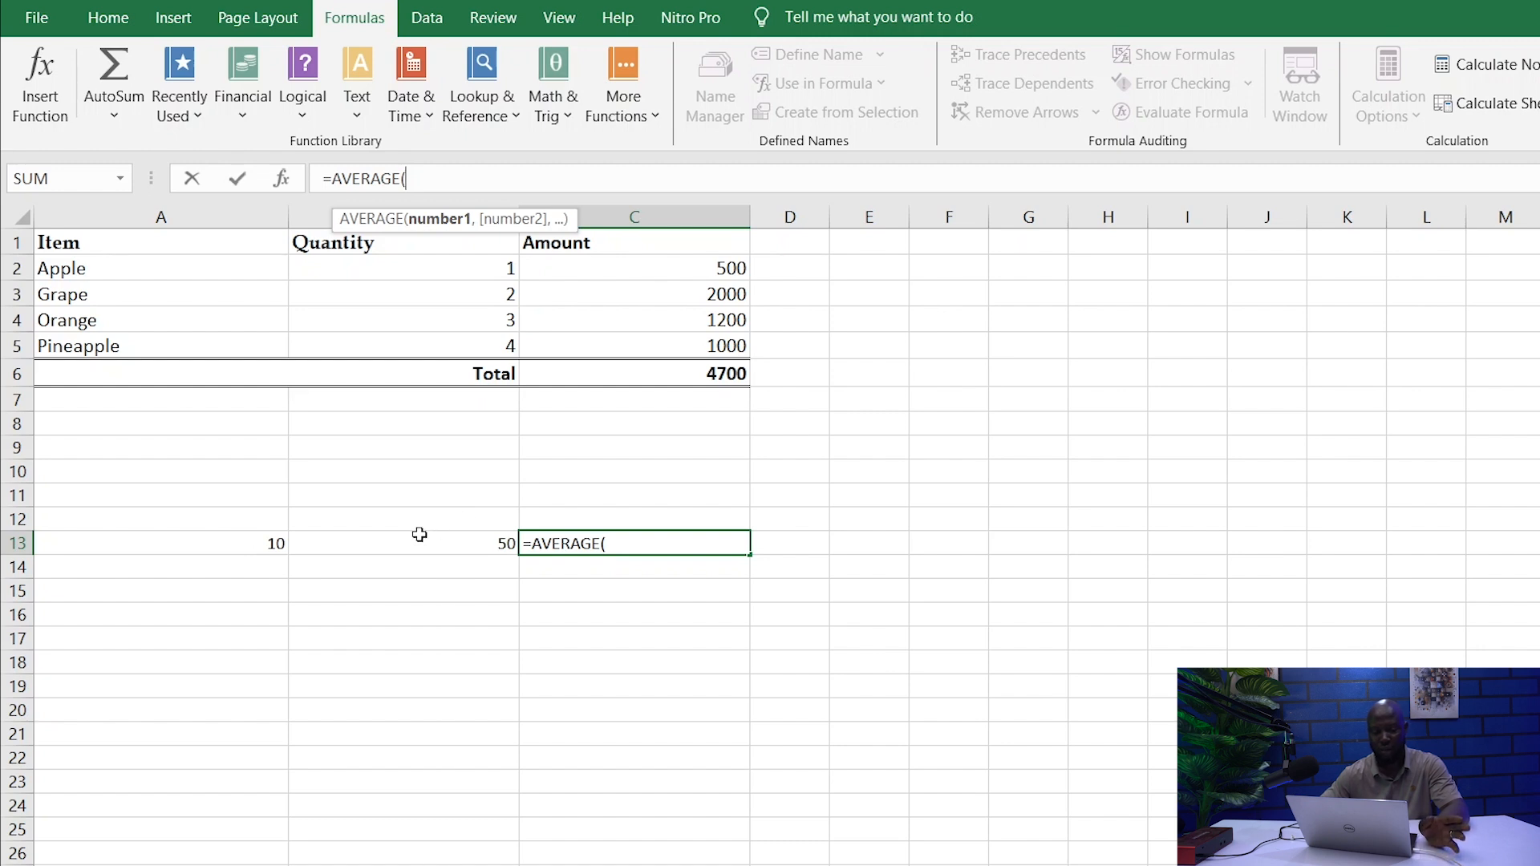
drag(241, 545, 400, 542)
text())
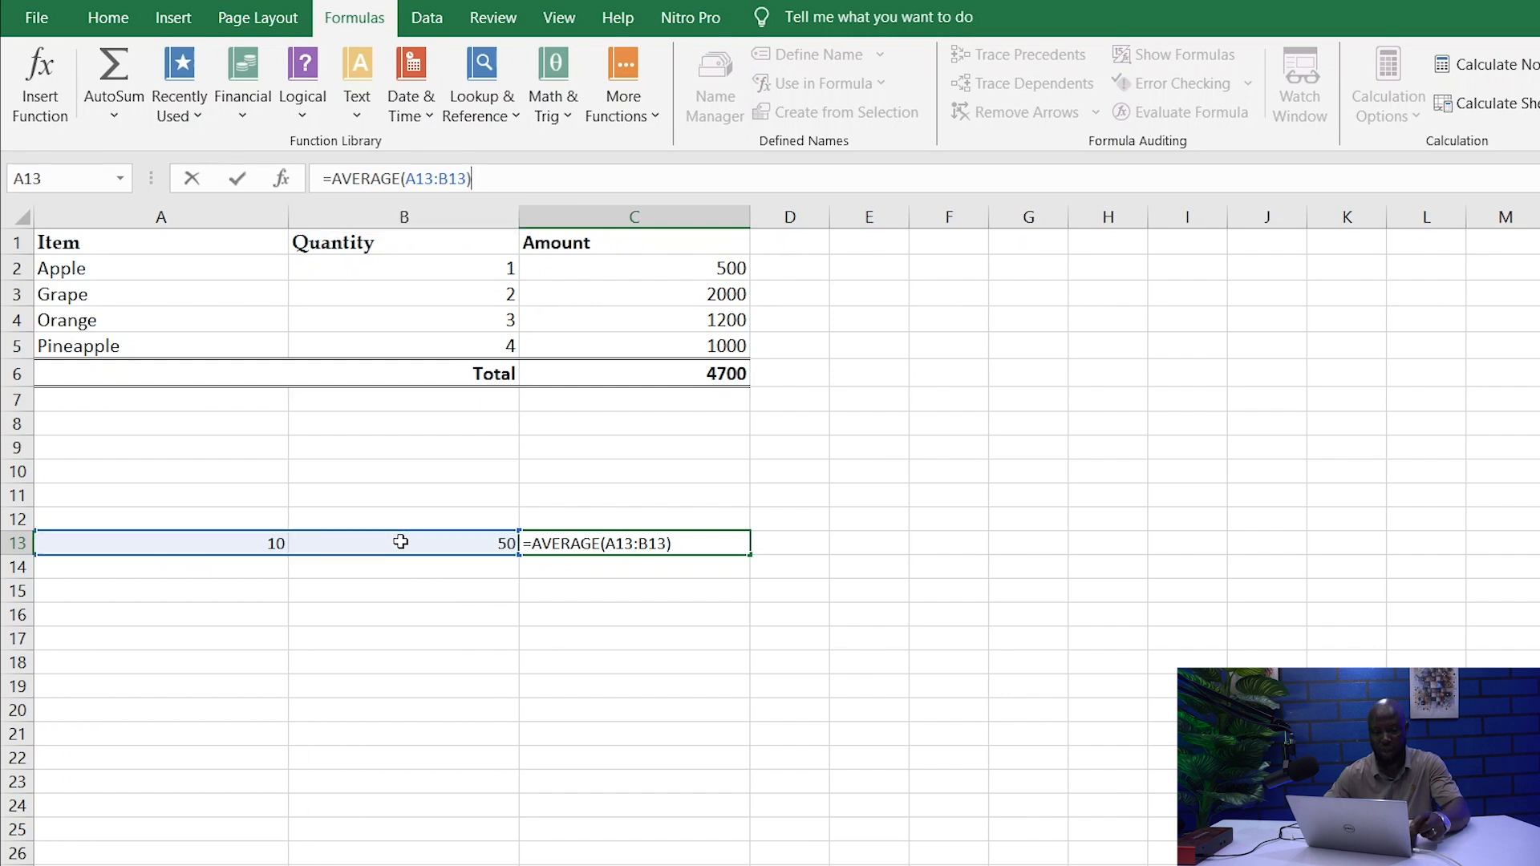
key(Return)
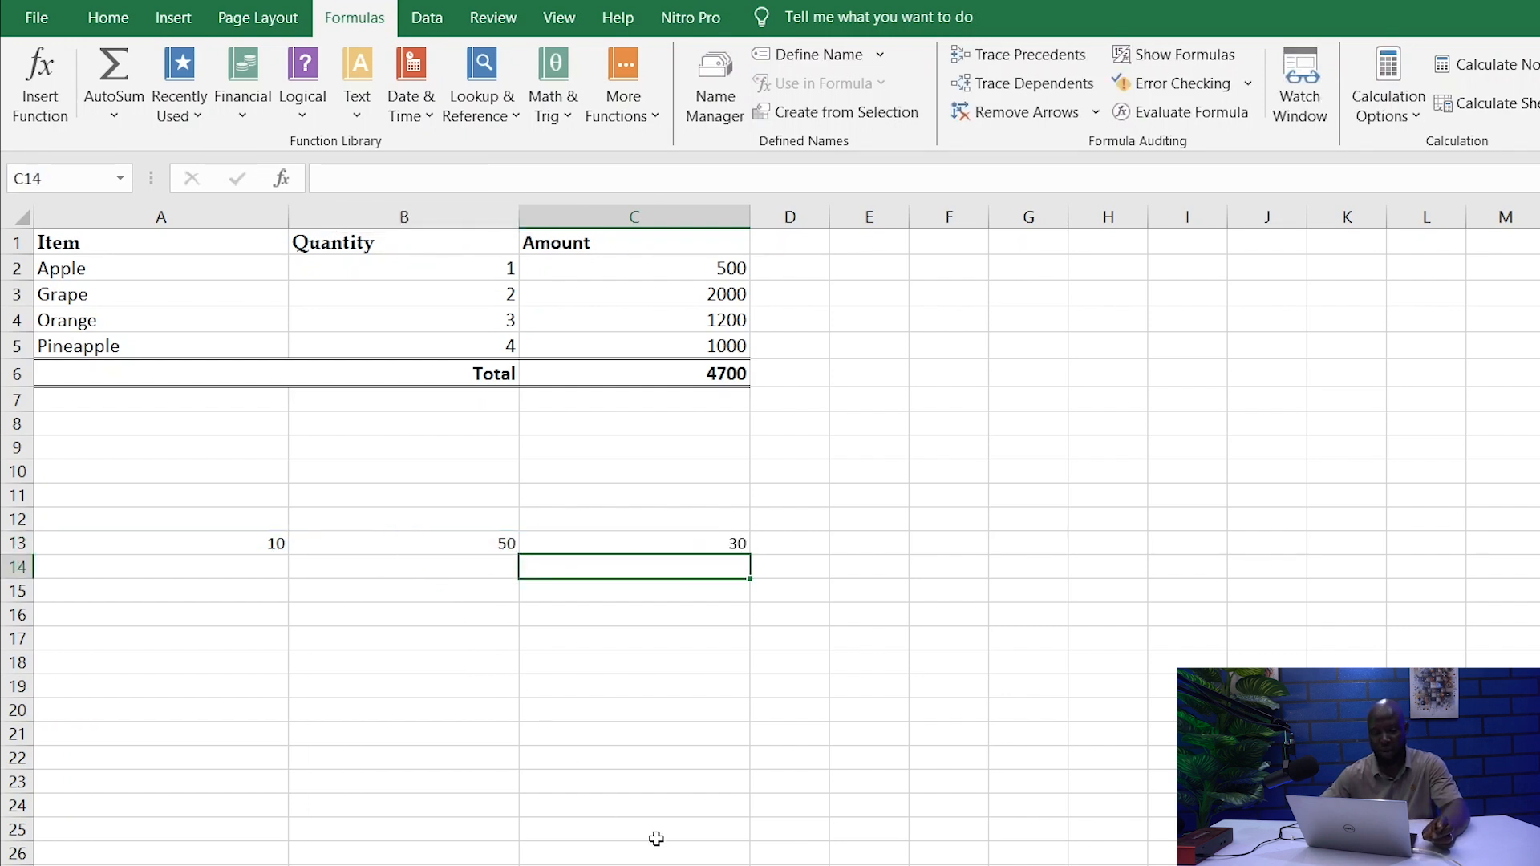
click(657, 849)
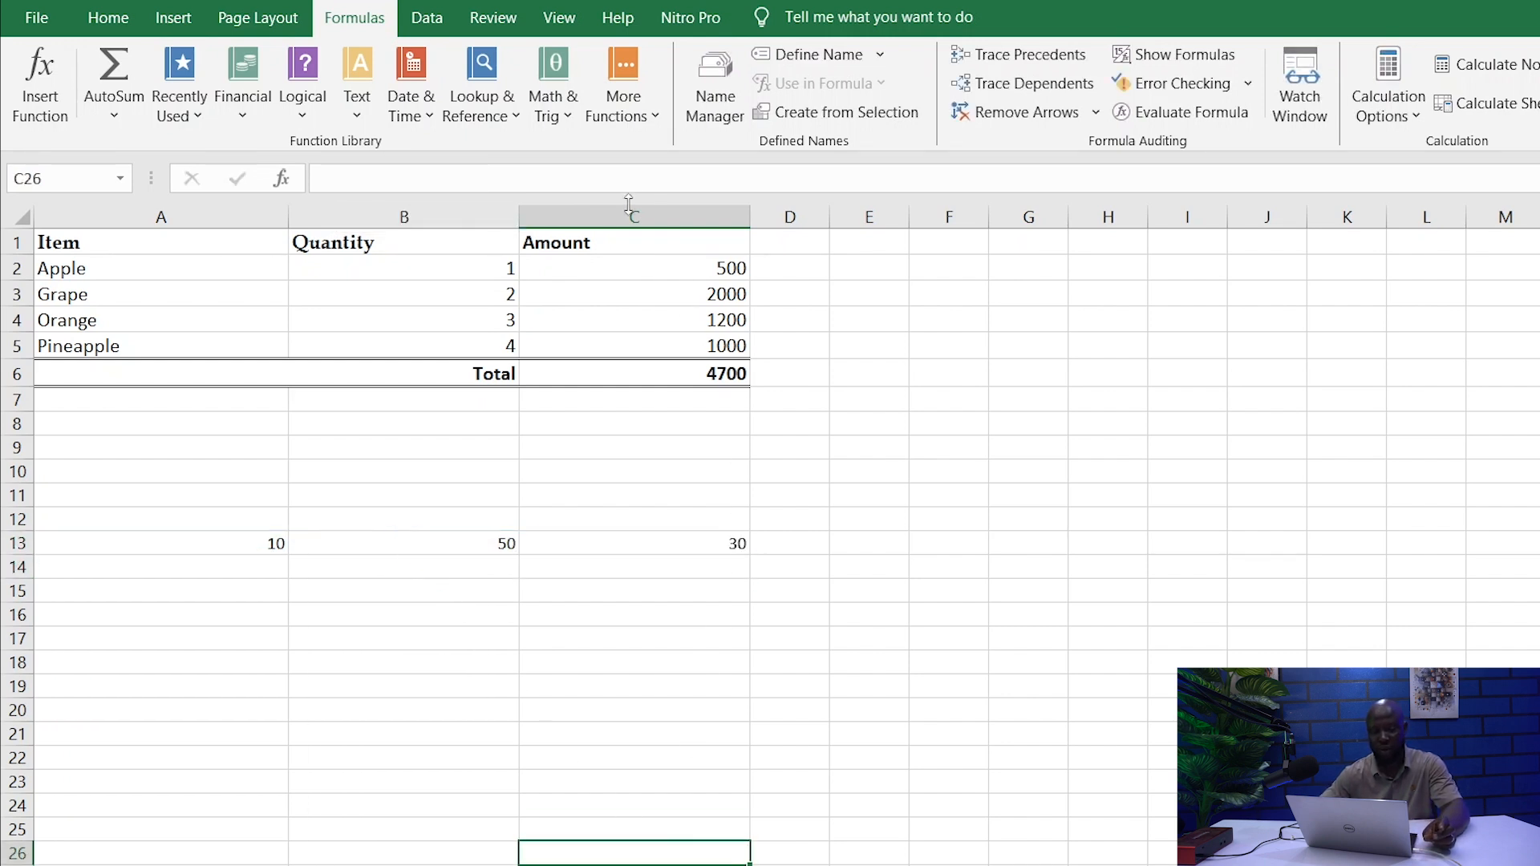
Enter the label AVERAGE in cell B7 below the Total label
click(483, 401)
text(A)
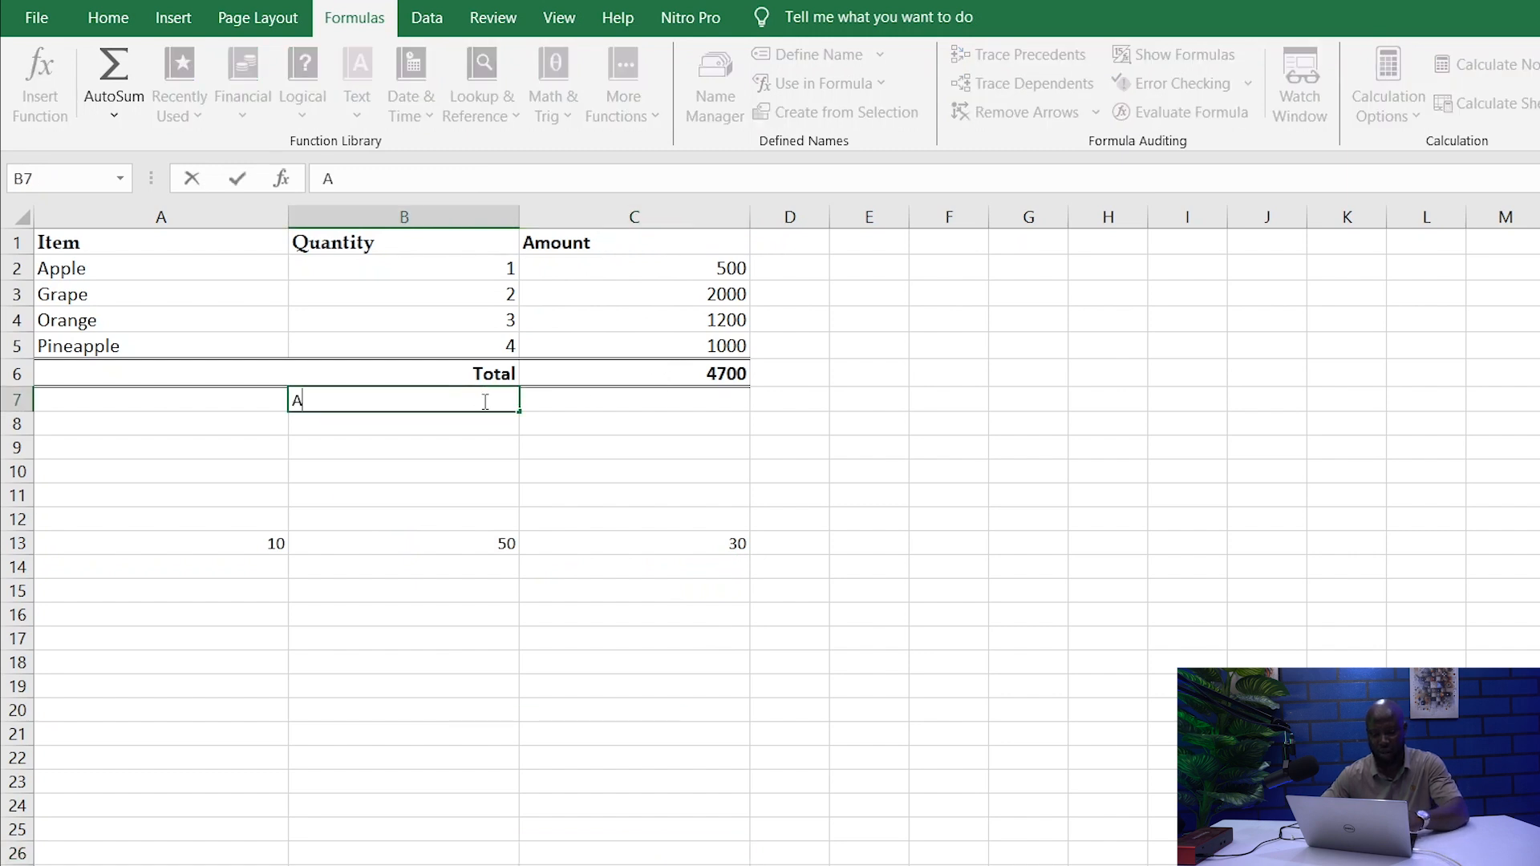
text(VERAGE)
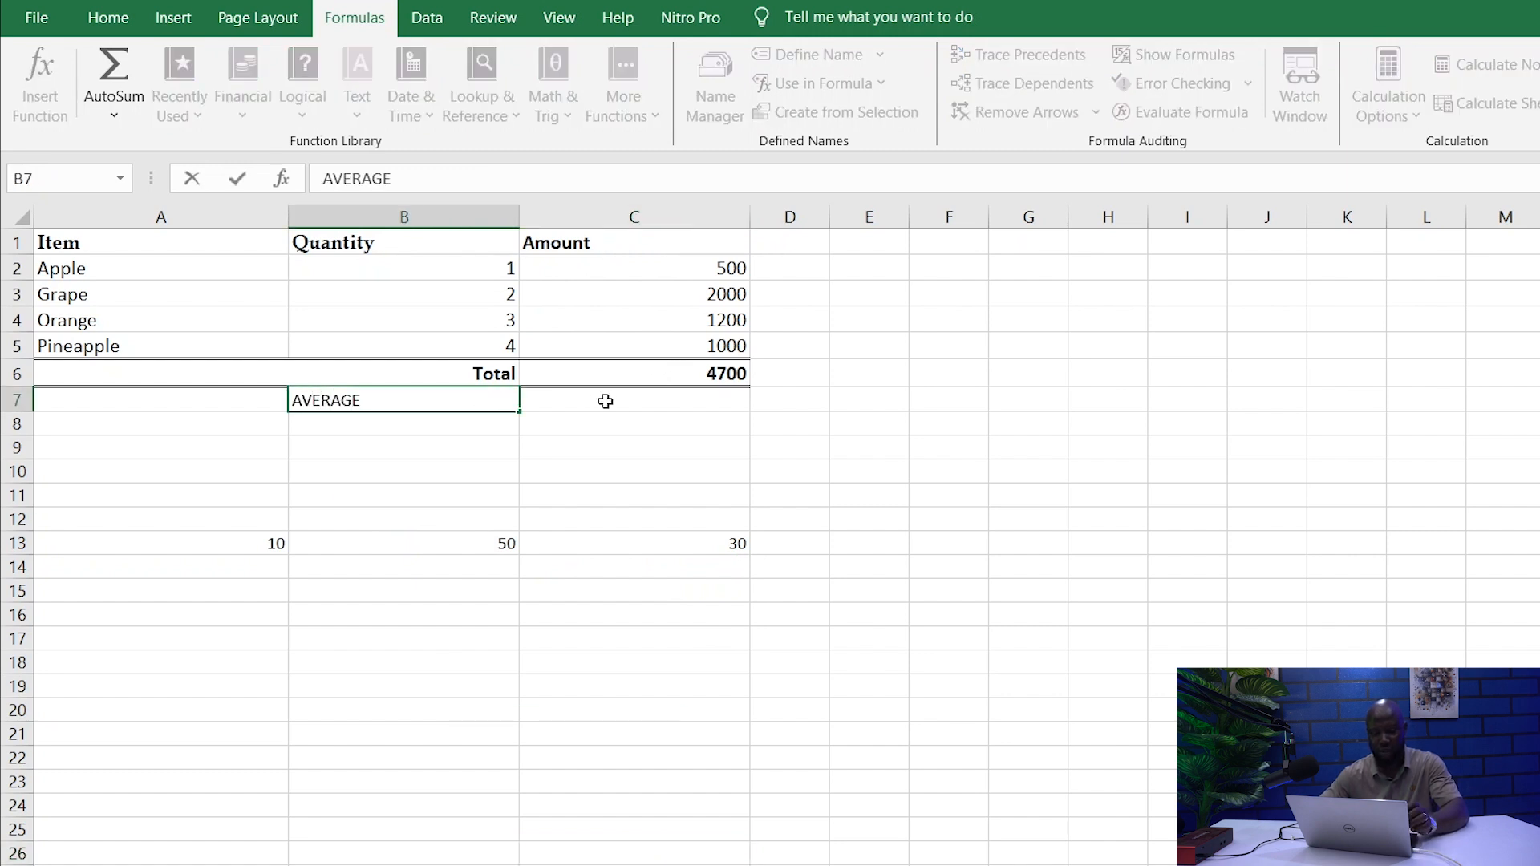
Calculate the average of the item amounts in cell C7 with the formula =AVERAGE(C2:C5)
click(606, 401)
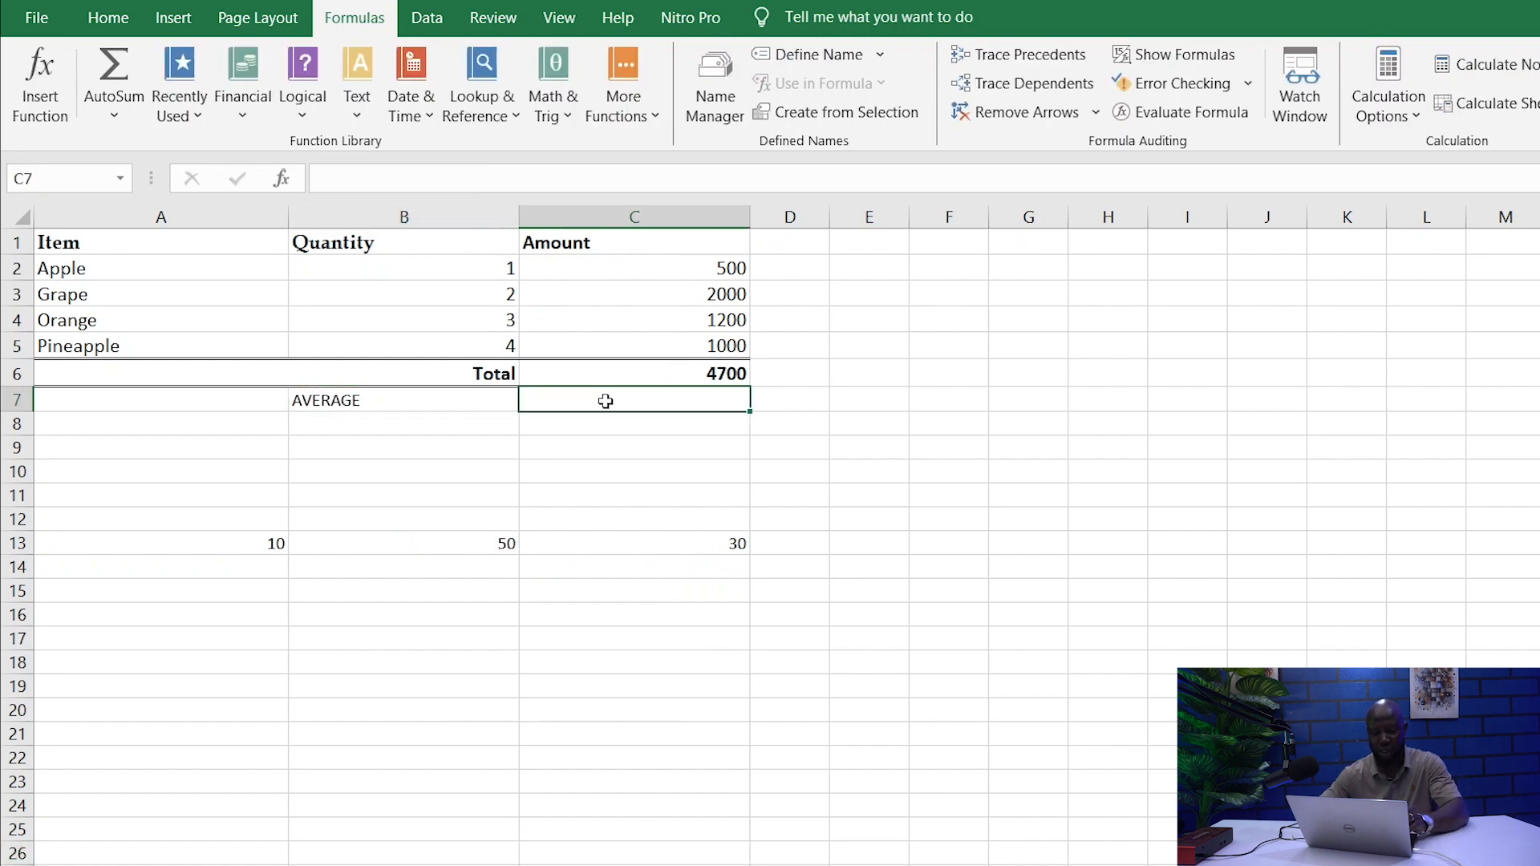
click(510, 185)
text(=)
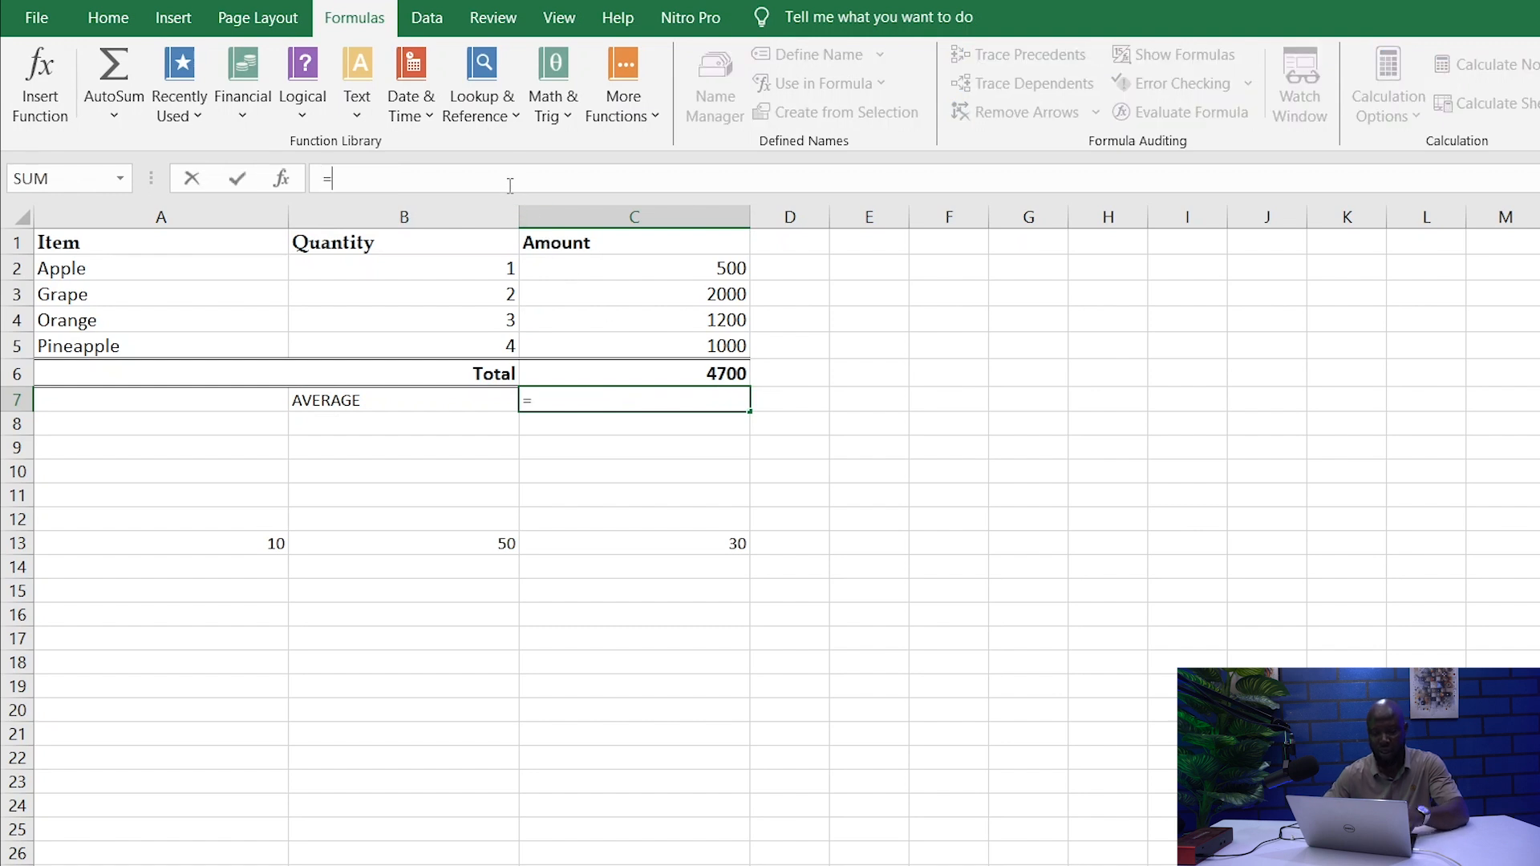
text(AVERAGE()
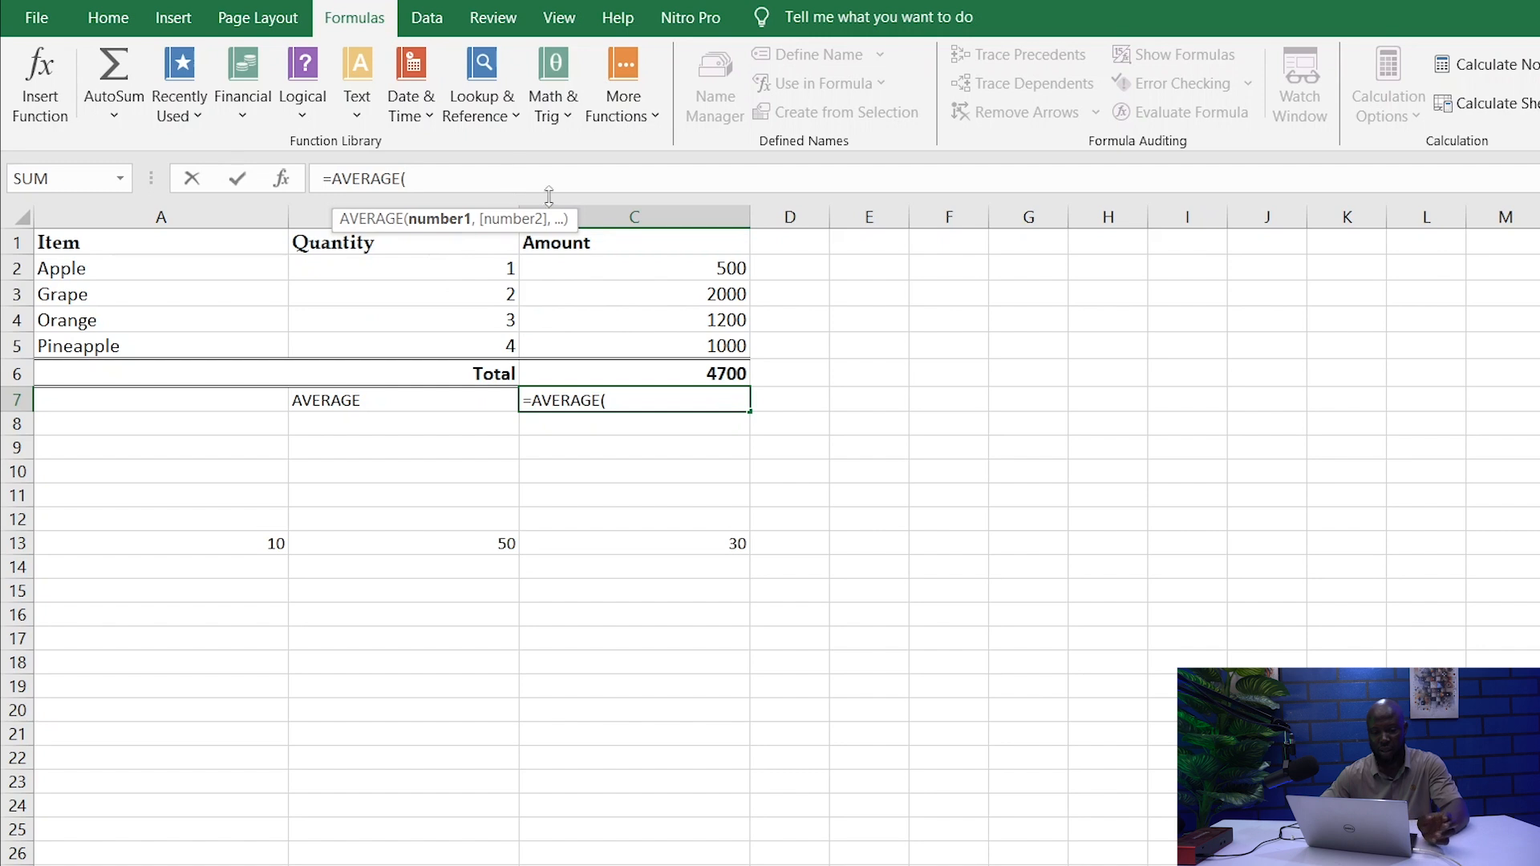
drag(717, 258, 716, 338)
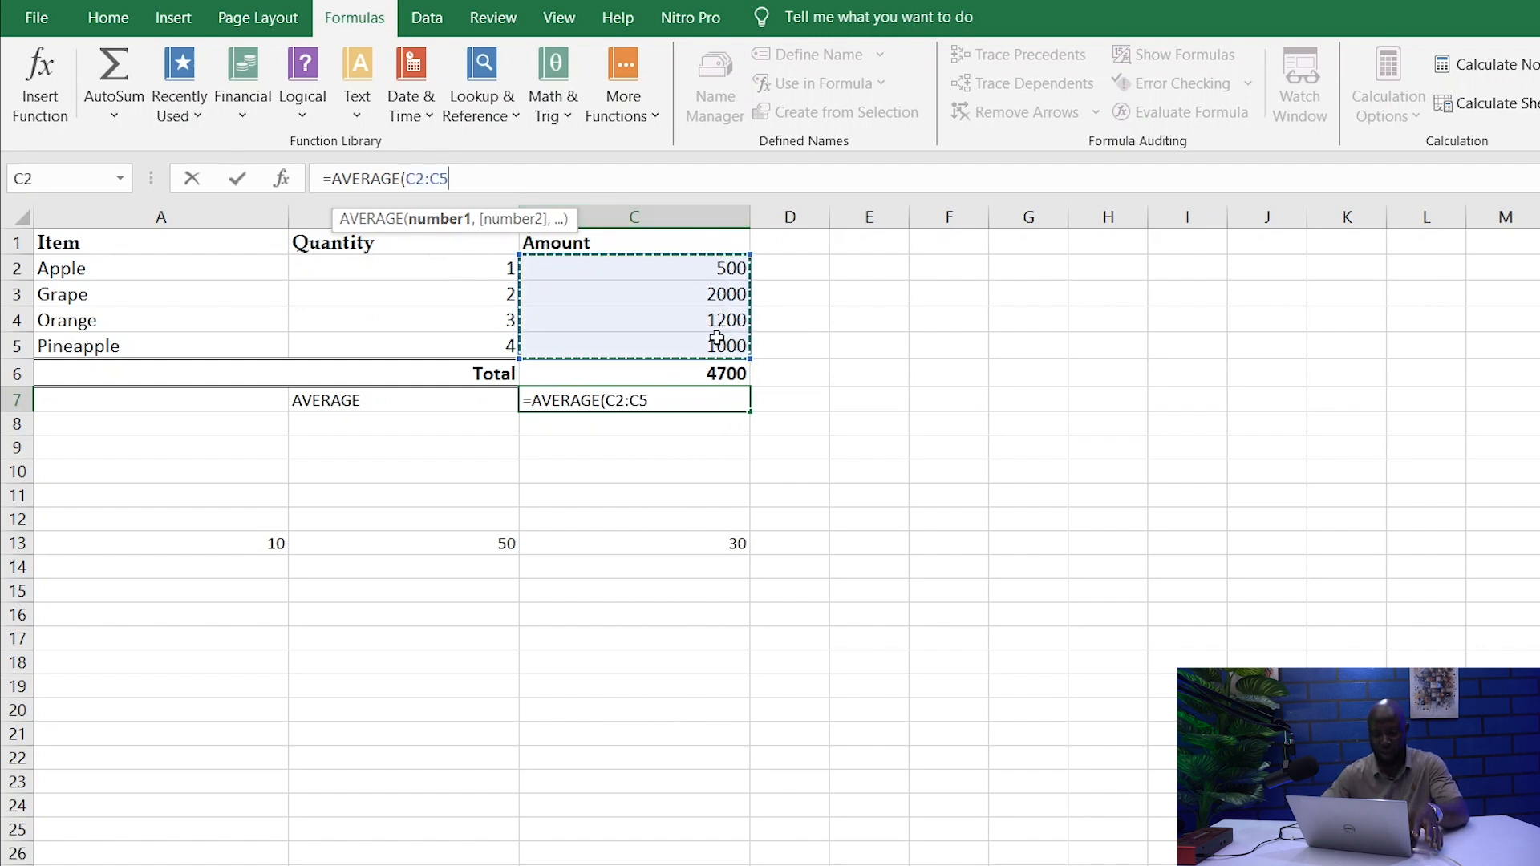
text())
key(Return)
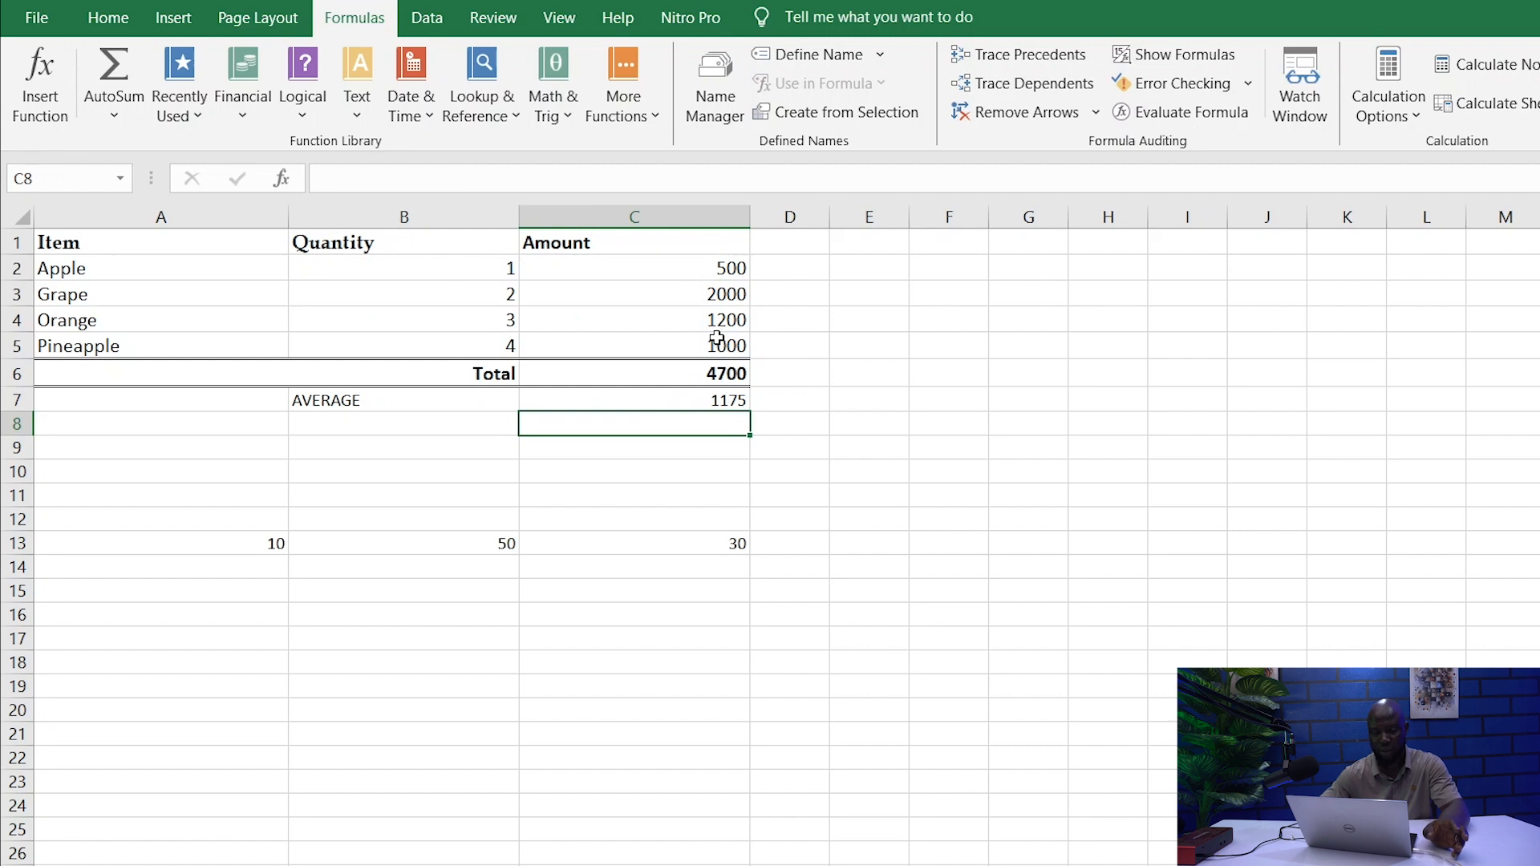
Look through the function library's categories: AutoSum, Recently Used, Financial, Logical, Text, Date & Time, Lookup & Reference, Math & Trig and More Functions
click(940, 506)
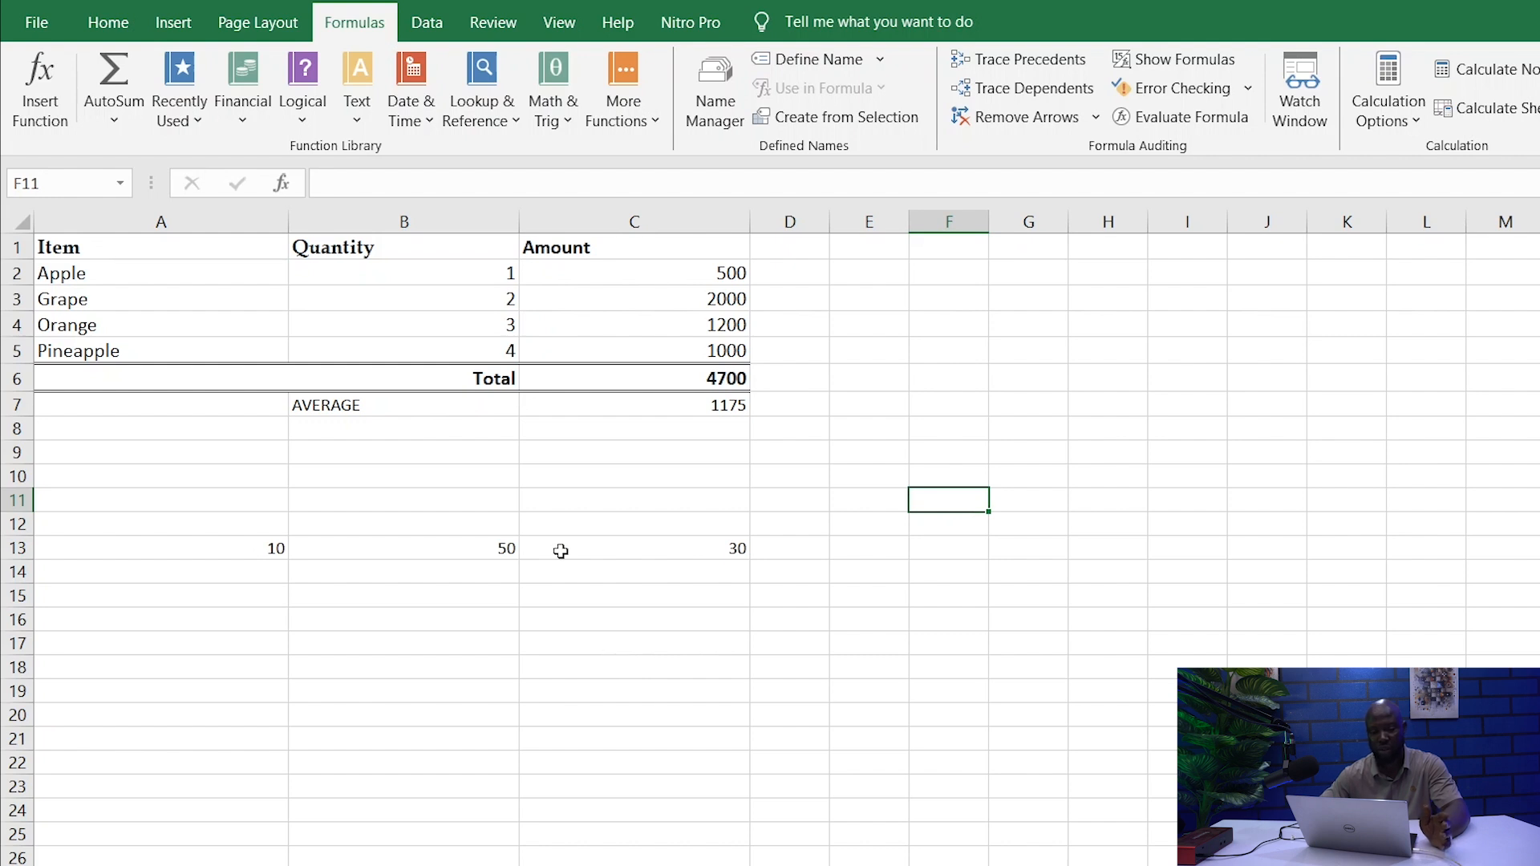
click(113, 120)
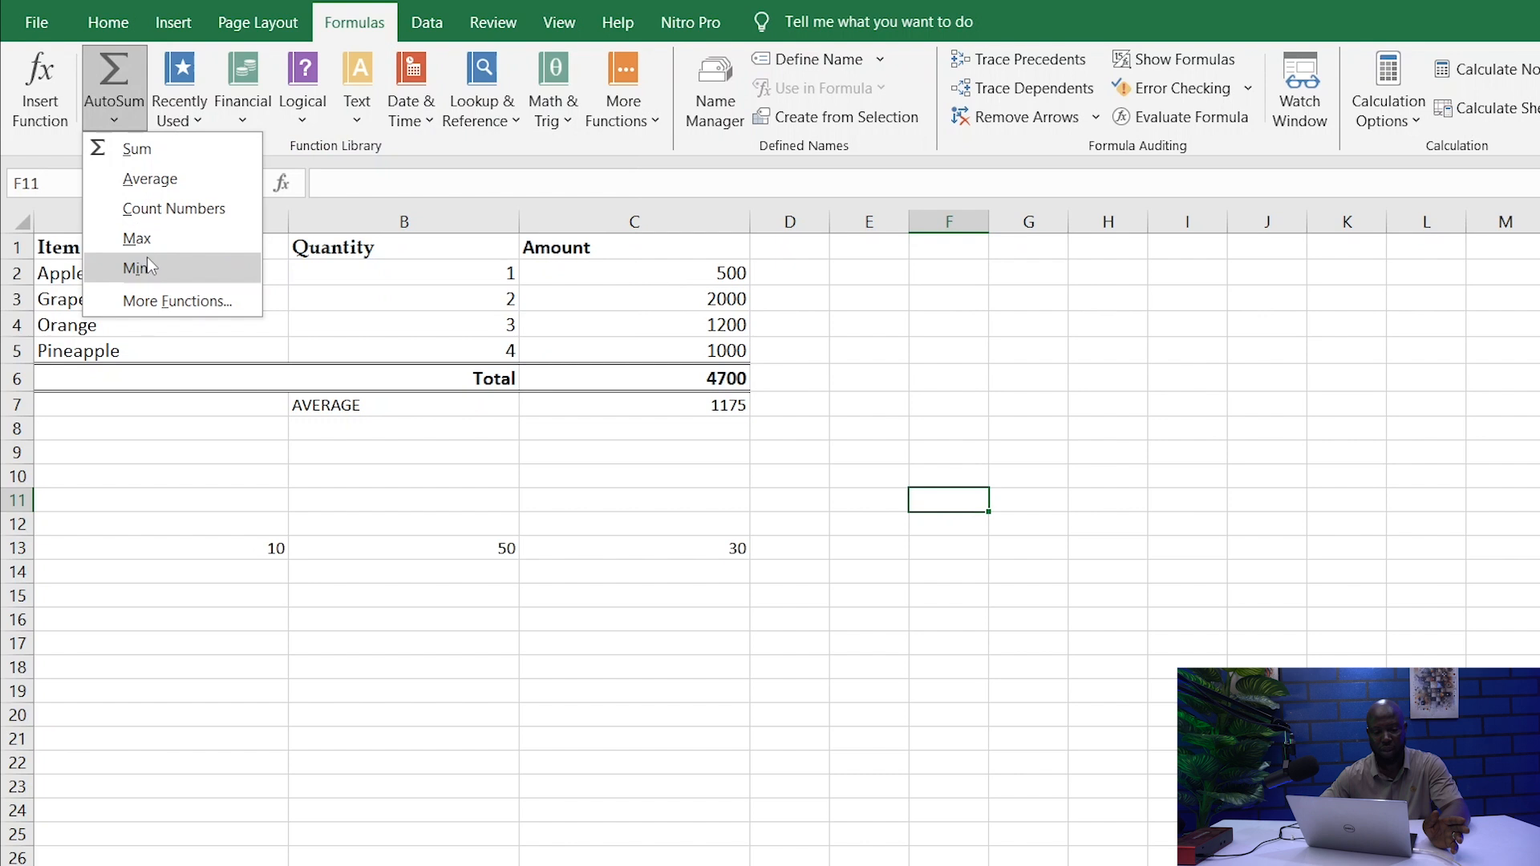
click(199, 120)
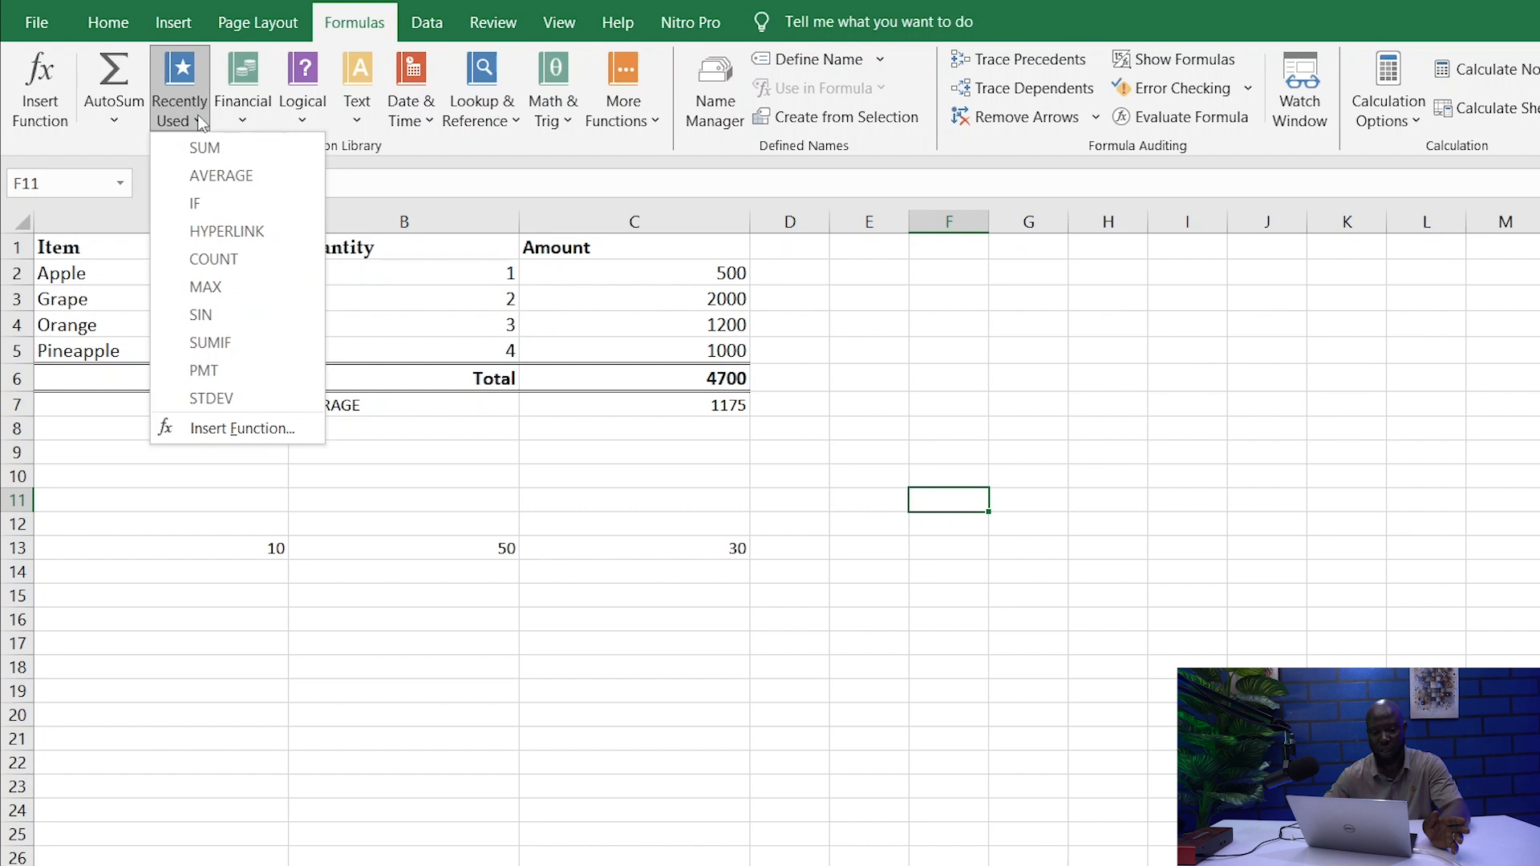
click(249, 119)
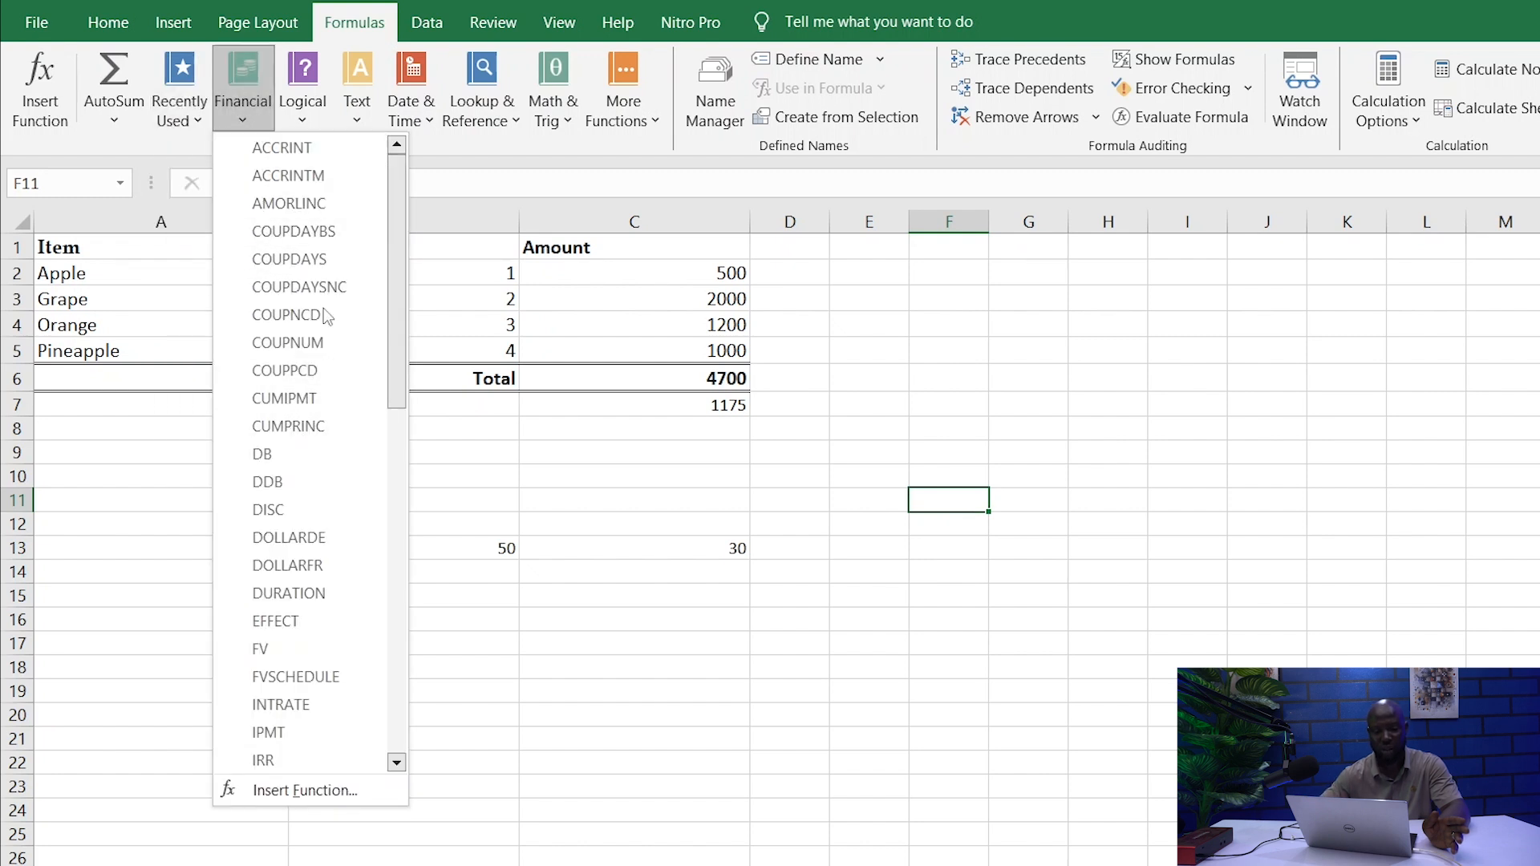
click(305, 120)
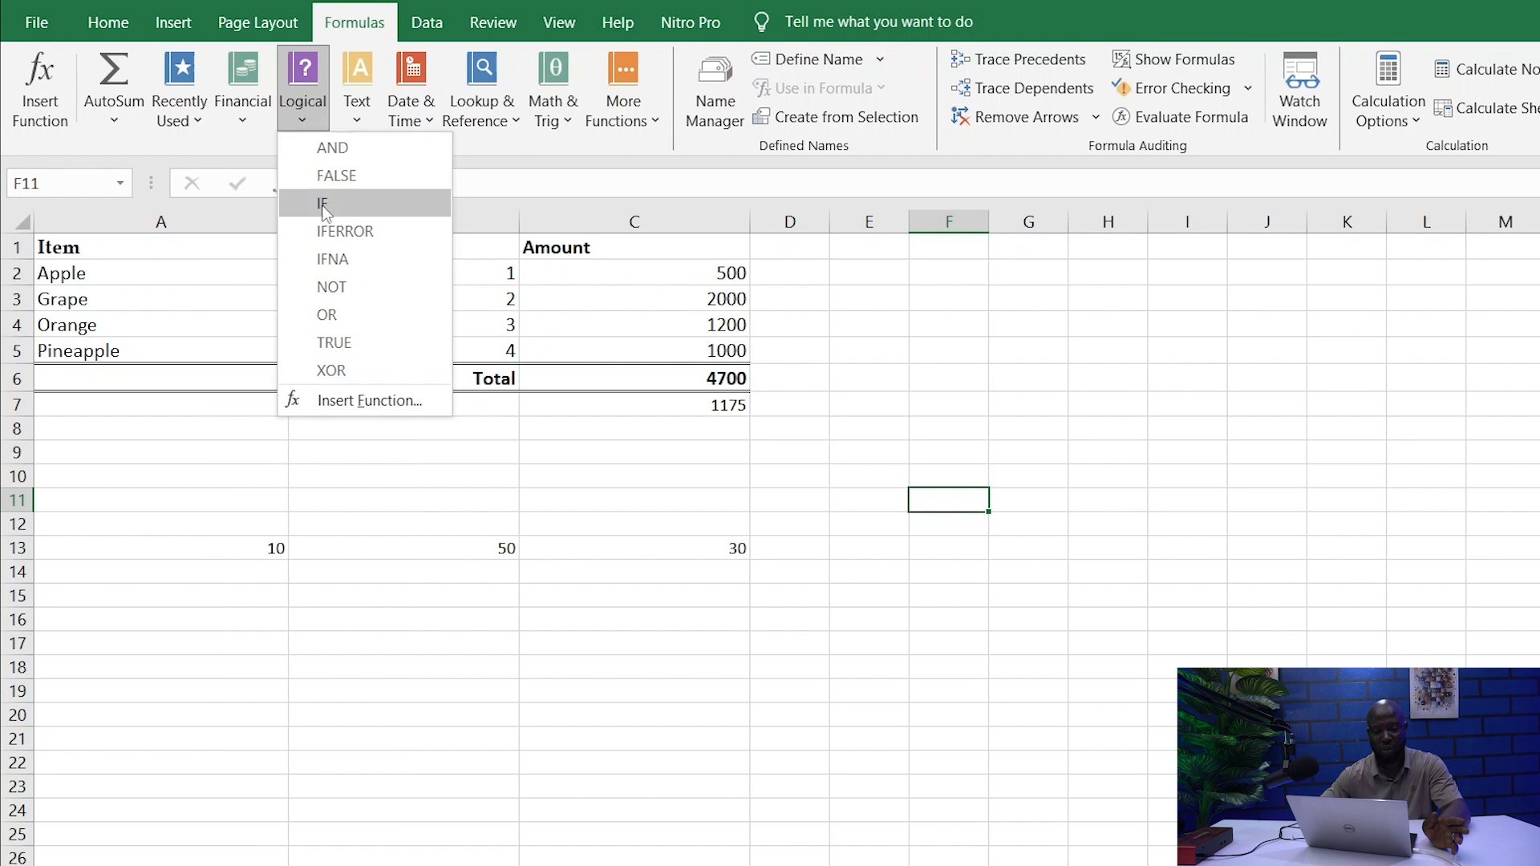
click(355, 124)
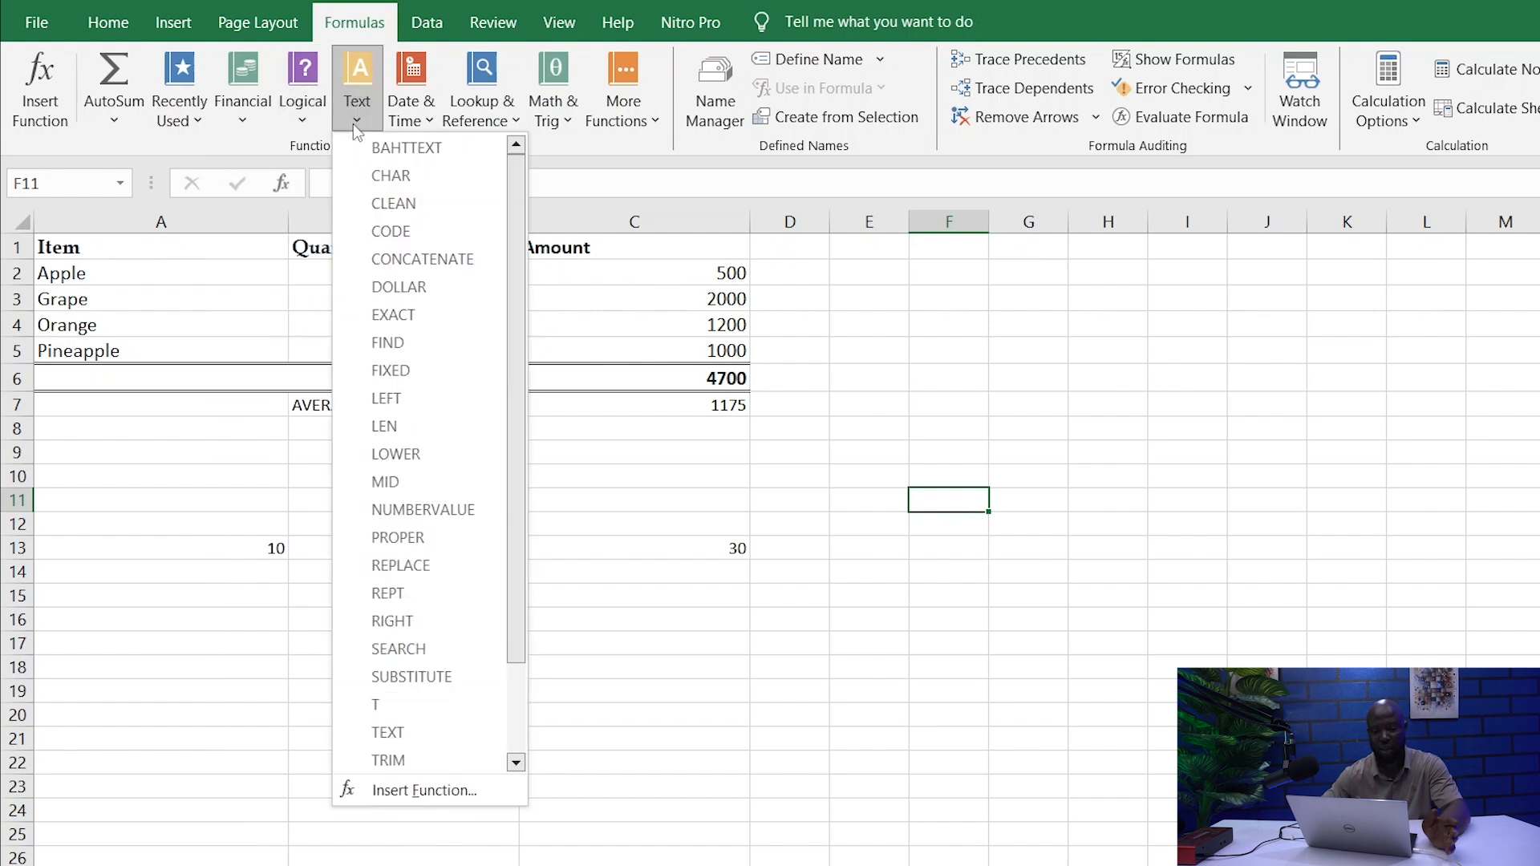
click(433, 120)
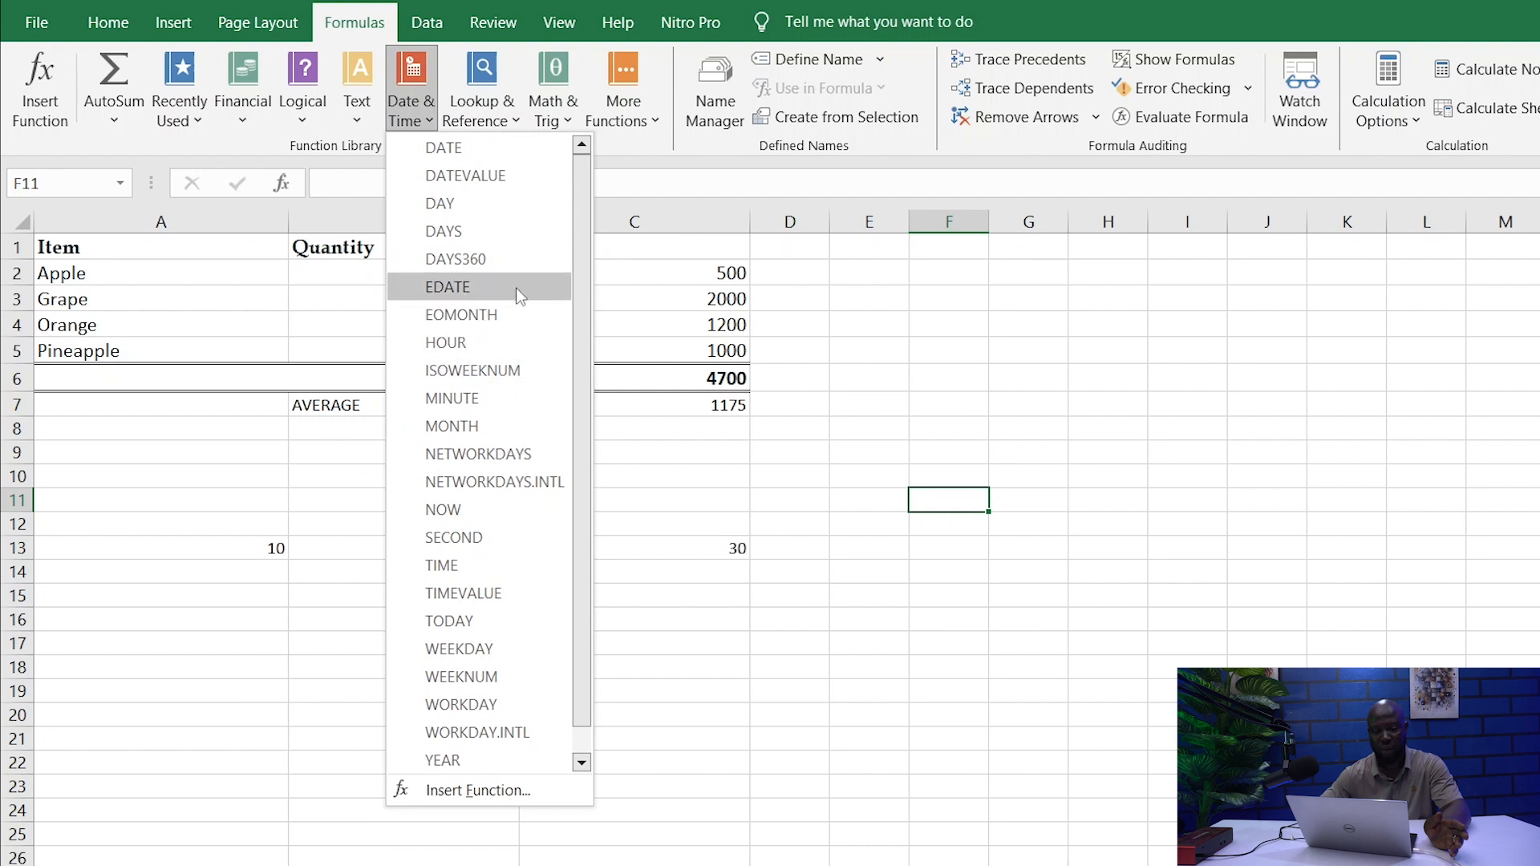
click(512, 127)
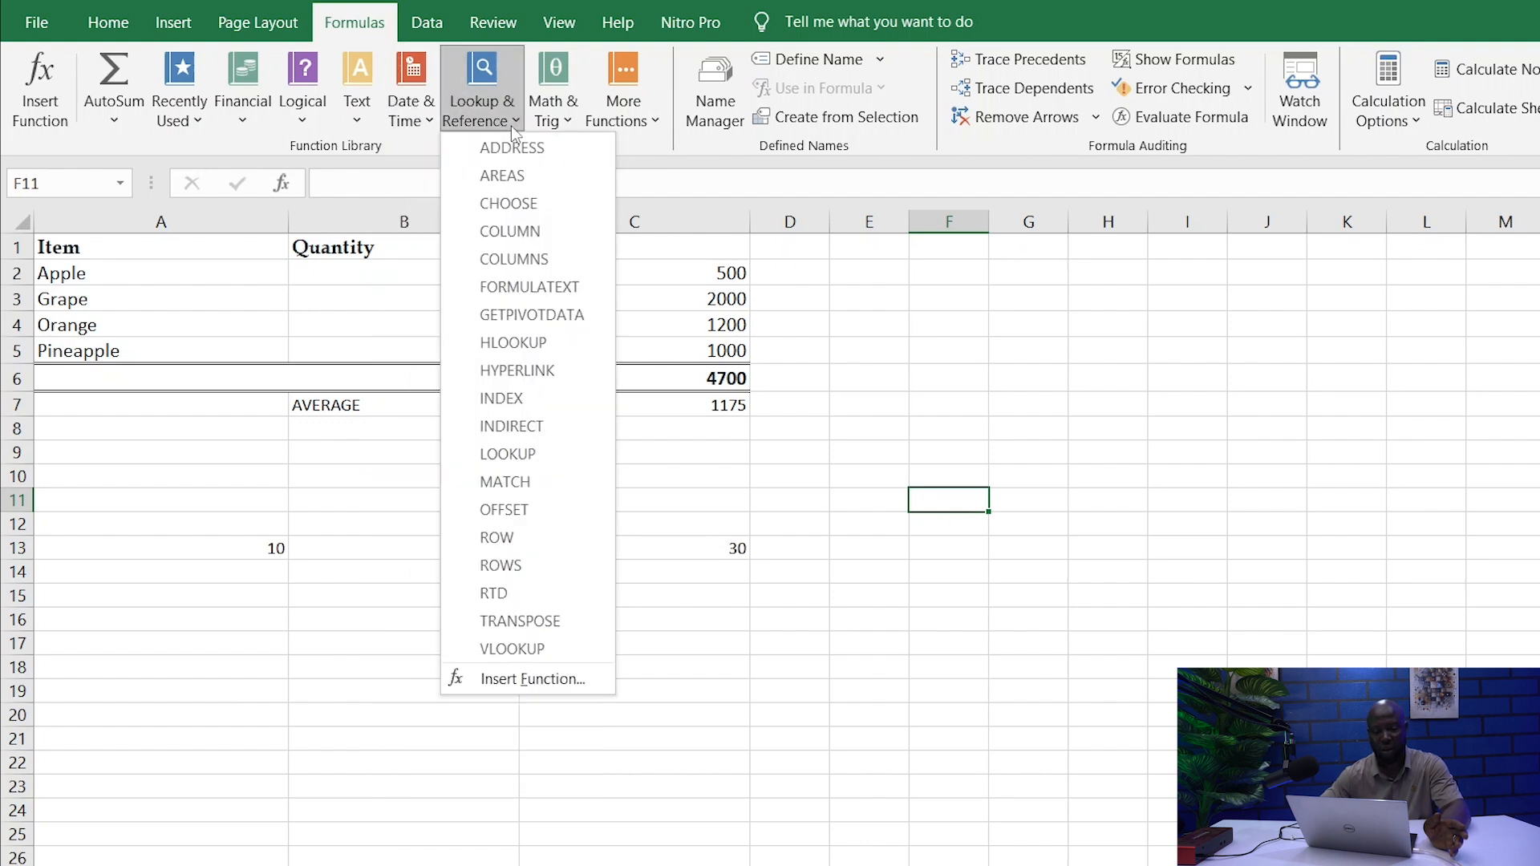
click(571, 122)
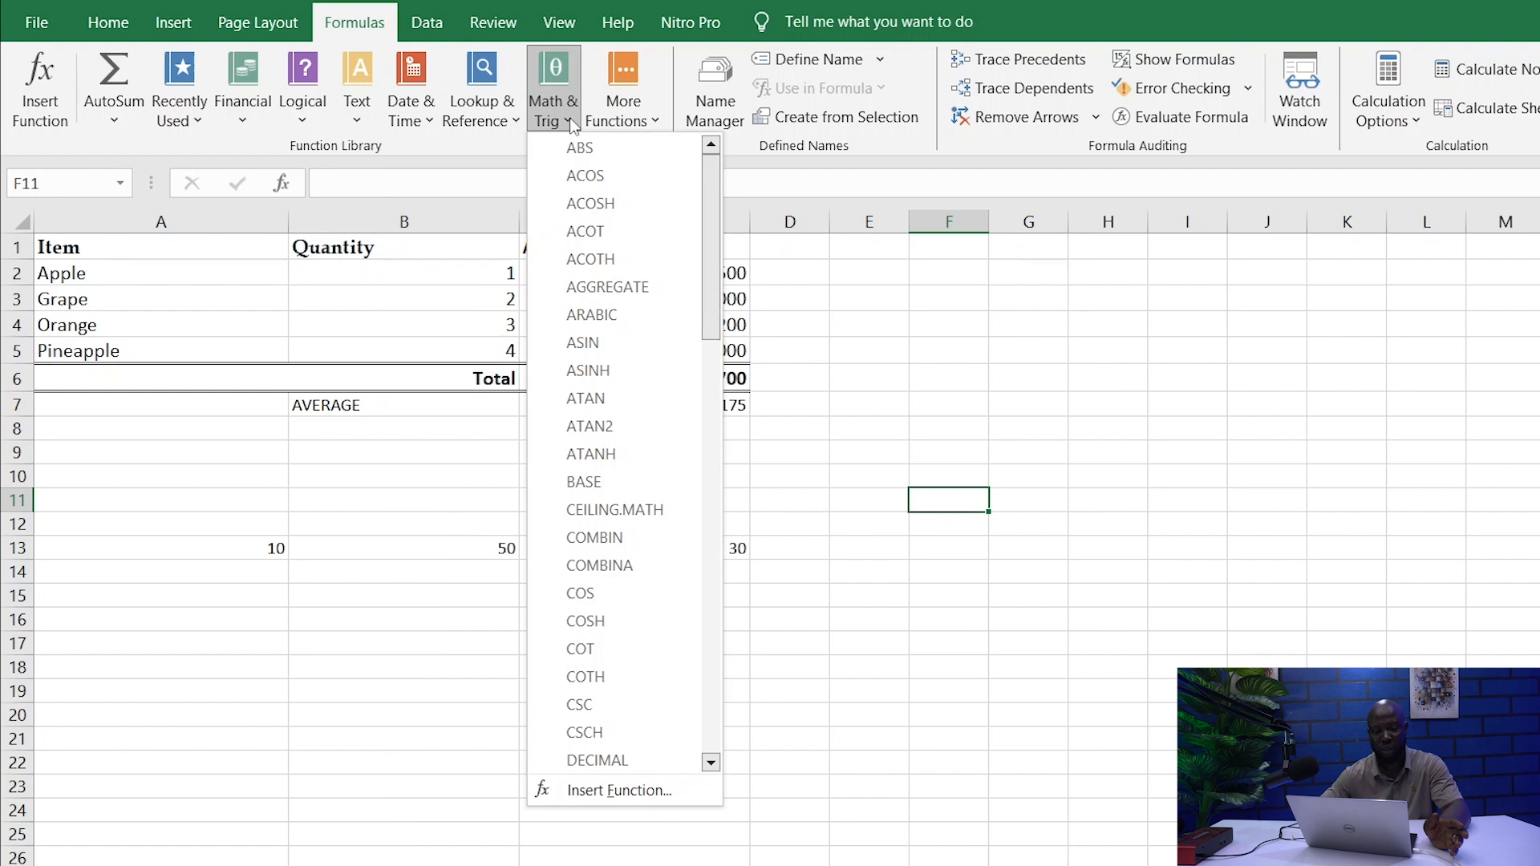
click(652, 124)
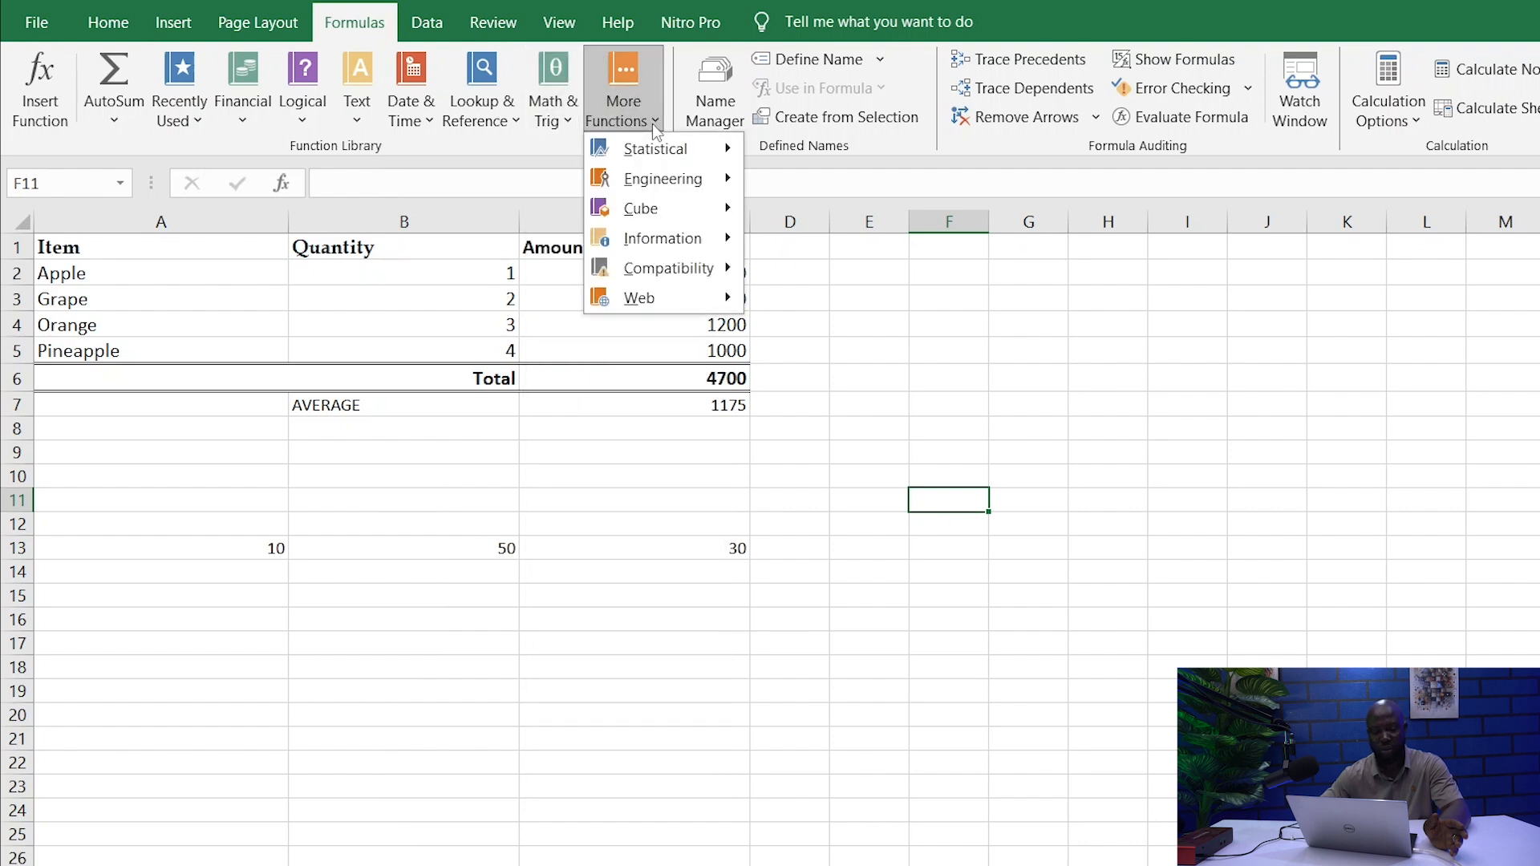
mouse_move(664, 154)
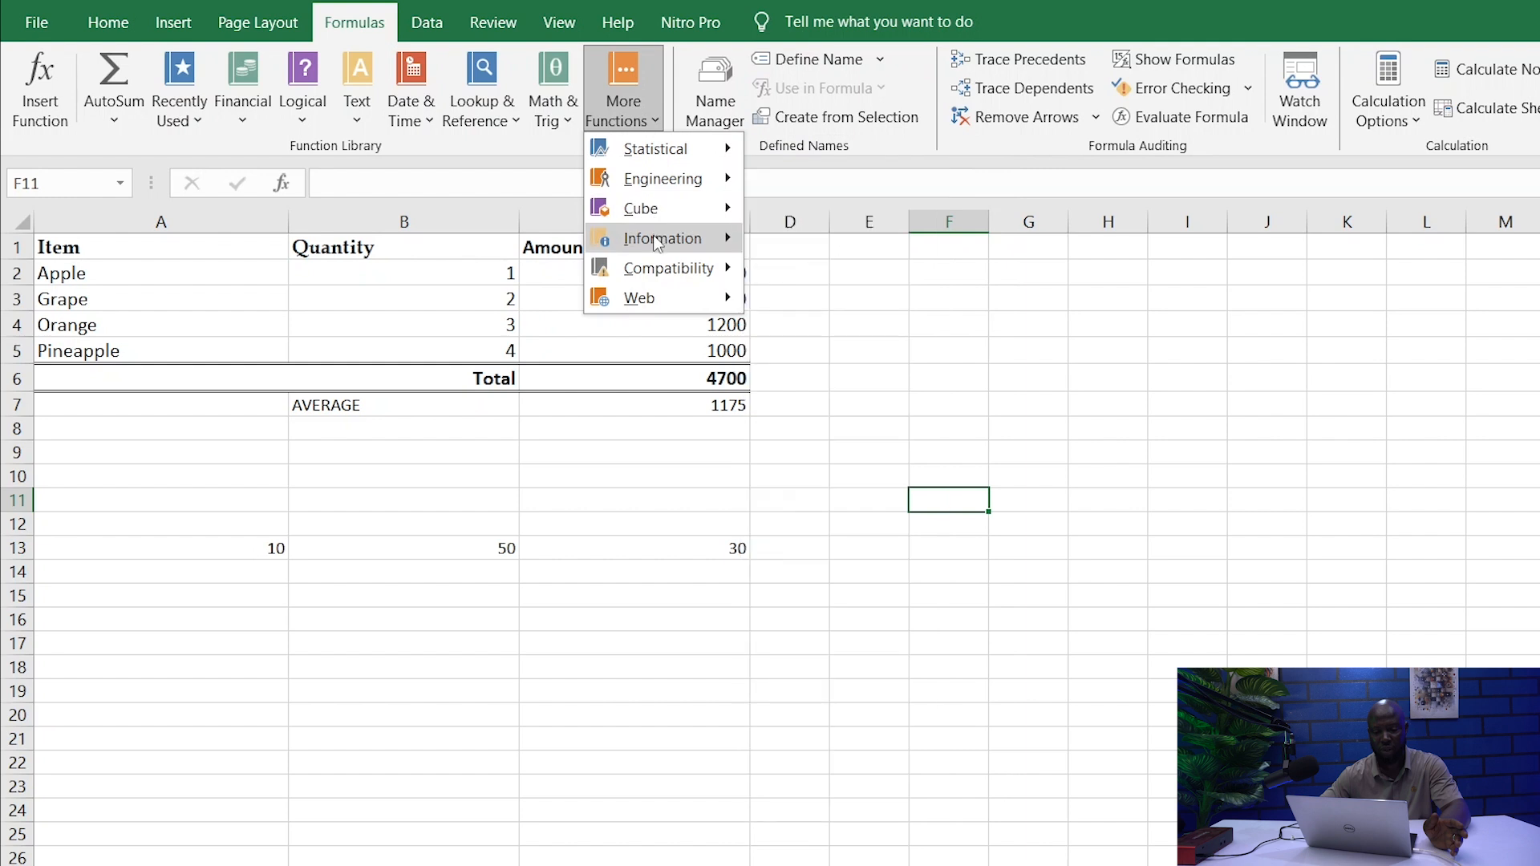
mouse_move(649, 298)
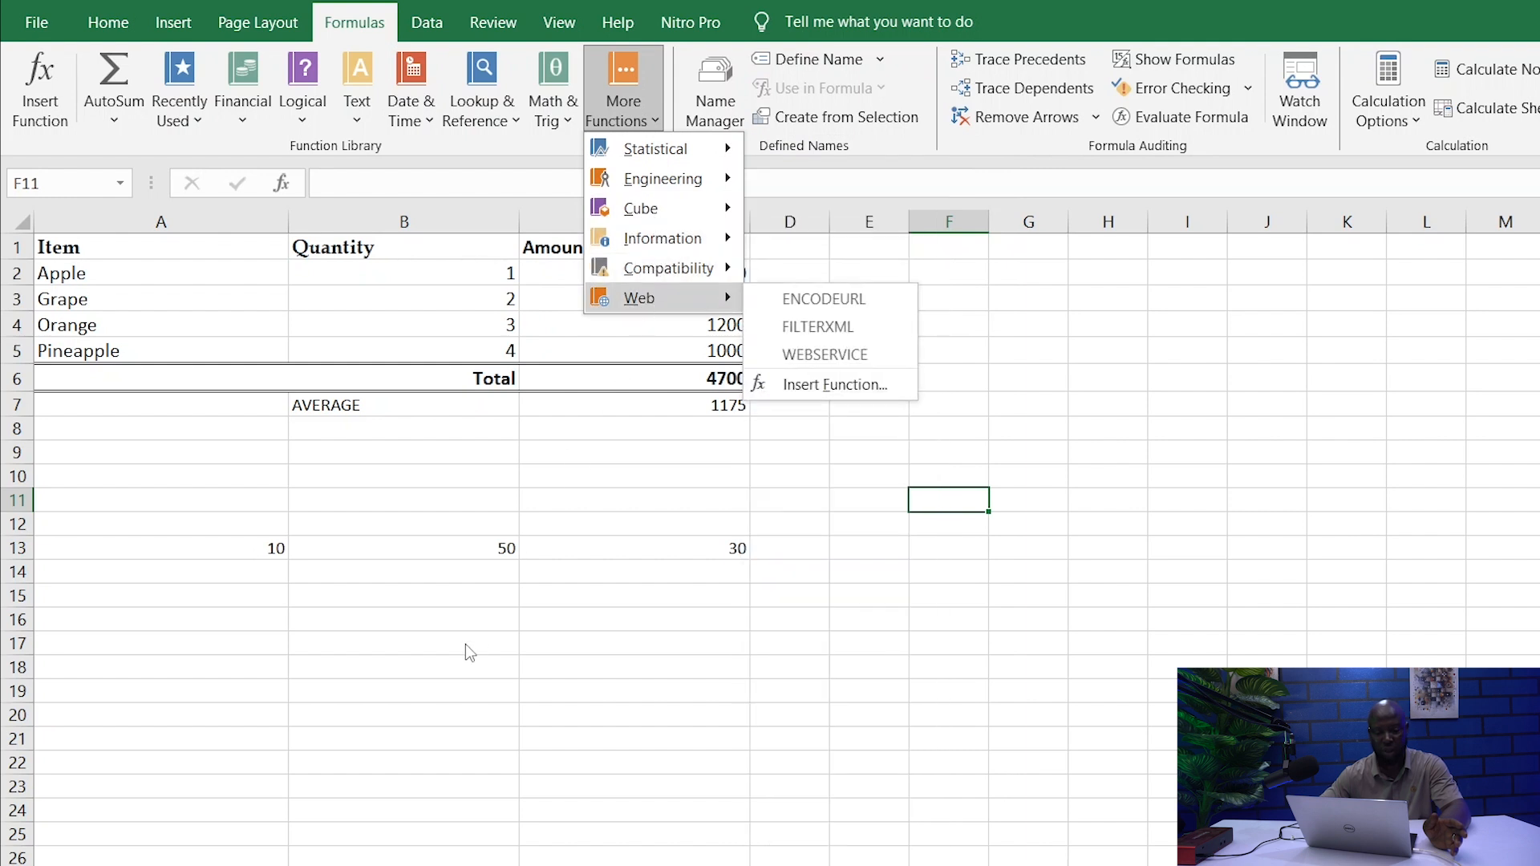
click(466, 643)
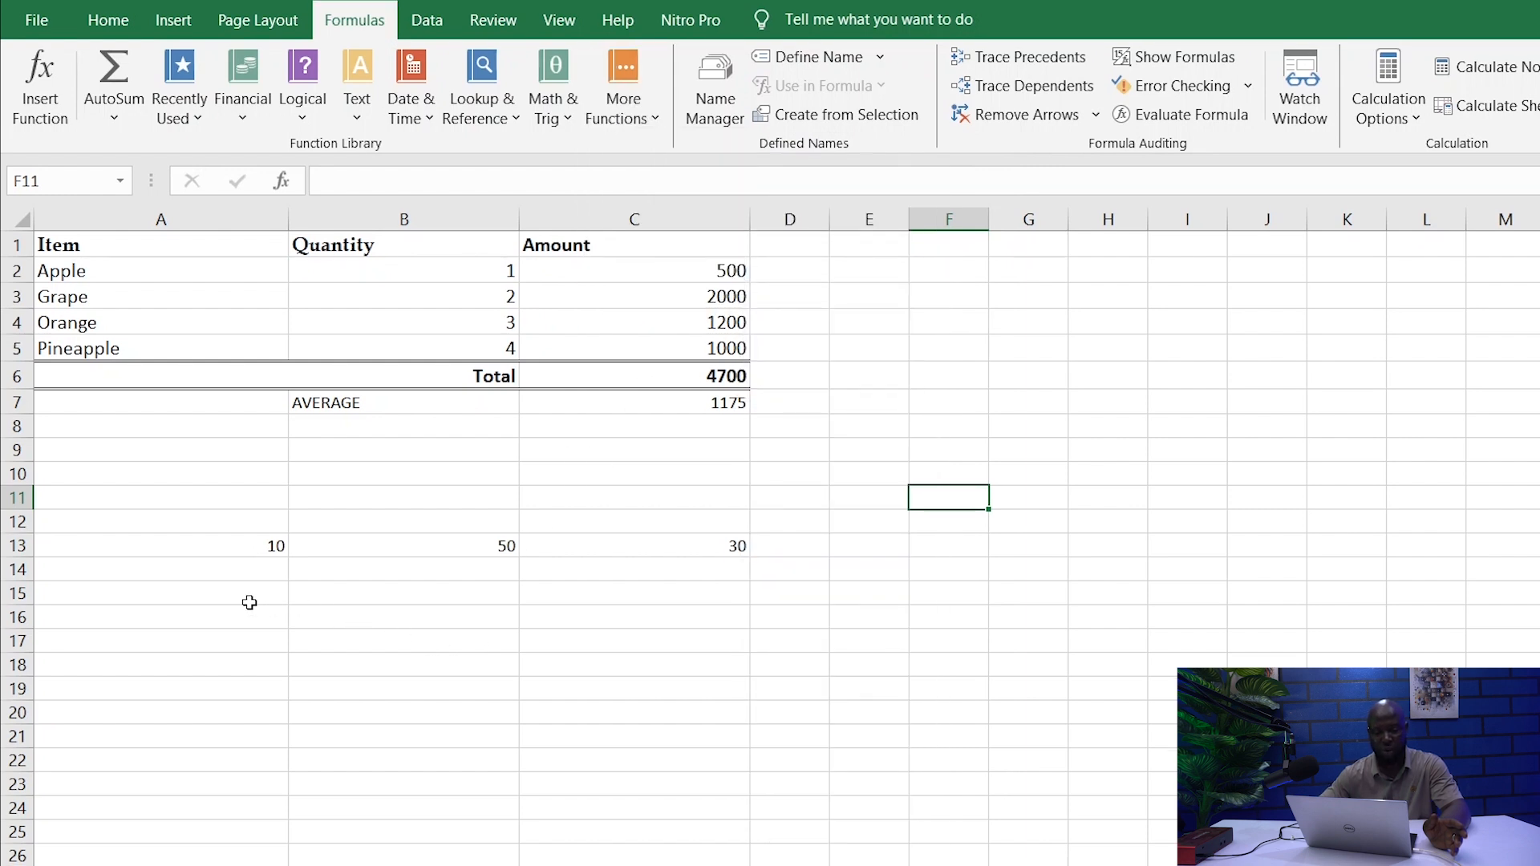
click(113, 110)
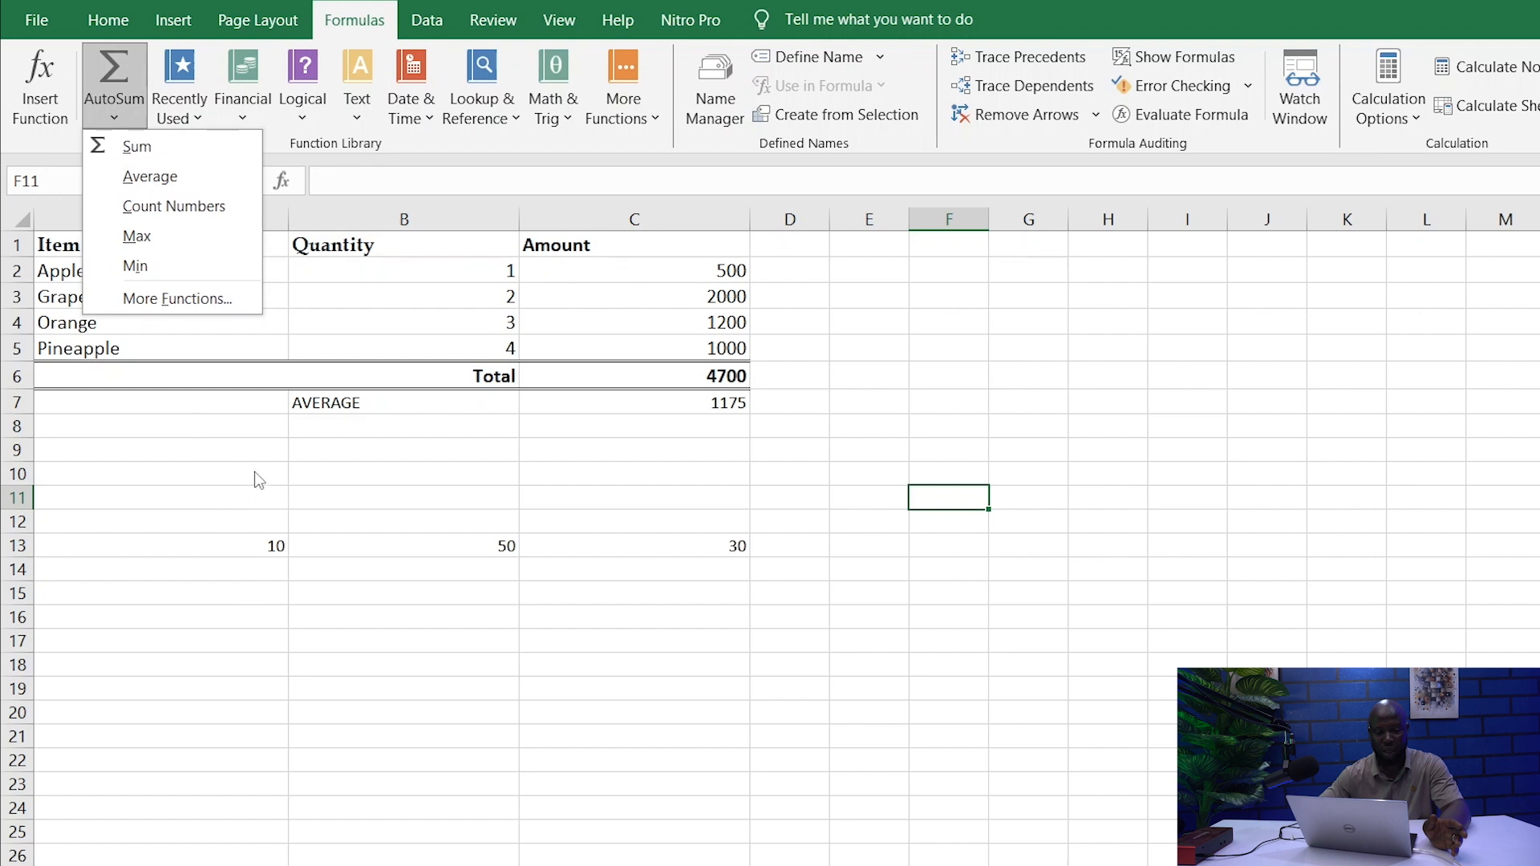
click(336, 434)
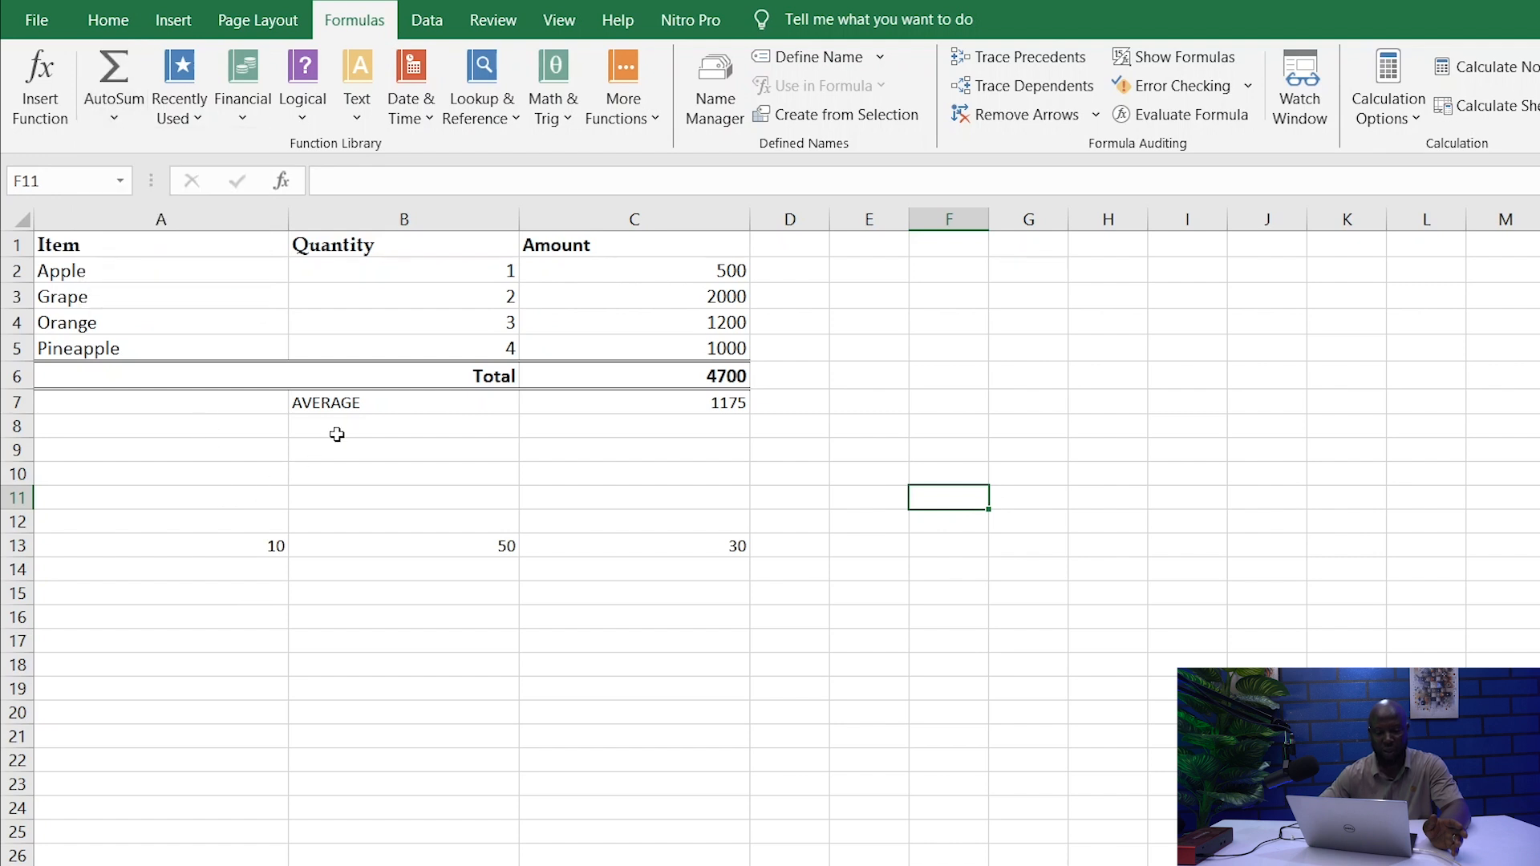
Enter the label HIGHEST AMOUNT in cell B8 below the AVERAGE label
click(337, 435)
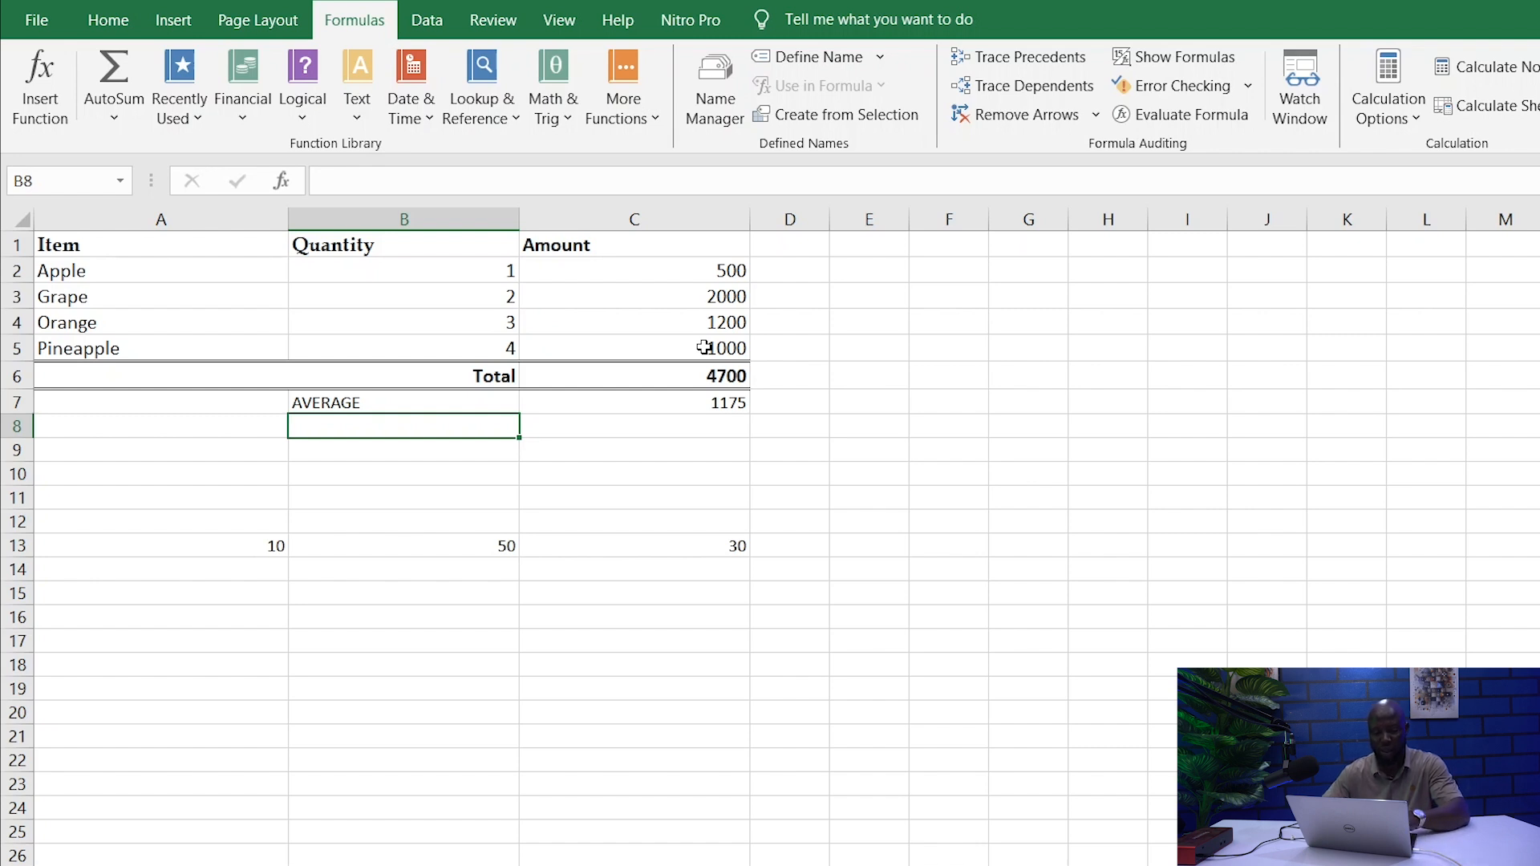
text(HI)
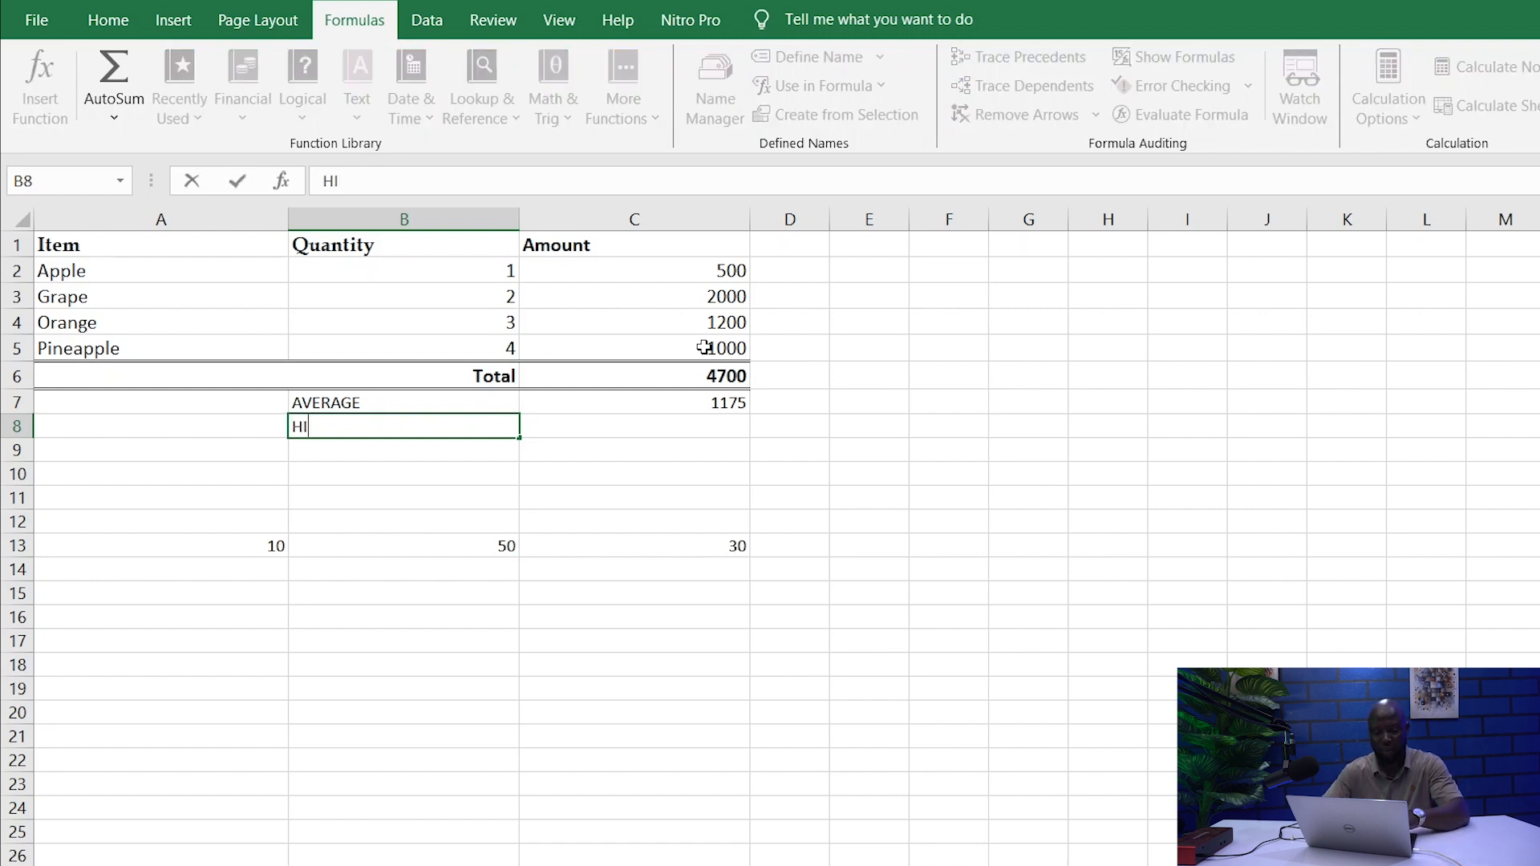
text(GHEST AMOUNT)
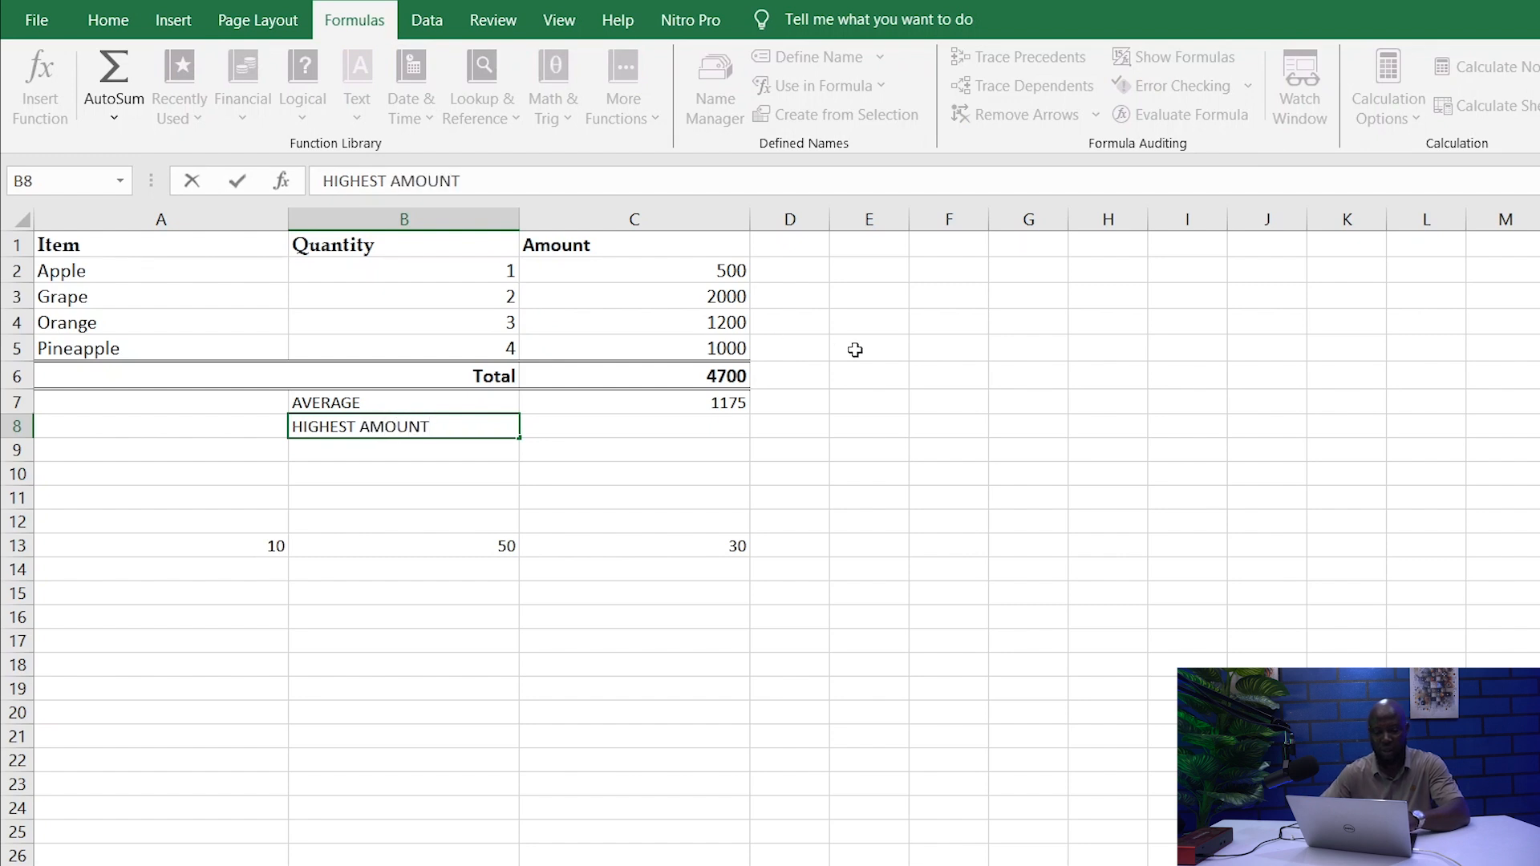
Find the highest item amount in cell C8 with the formula =MAX(C2:C5)
click(654, 429)
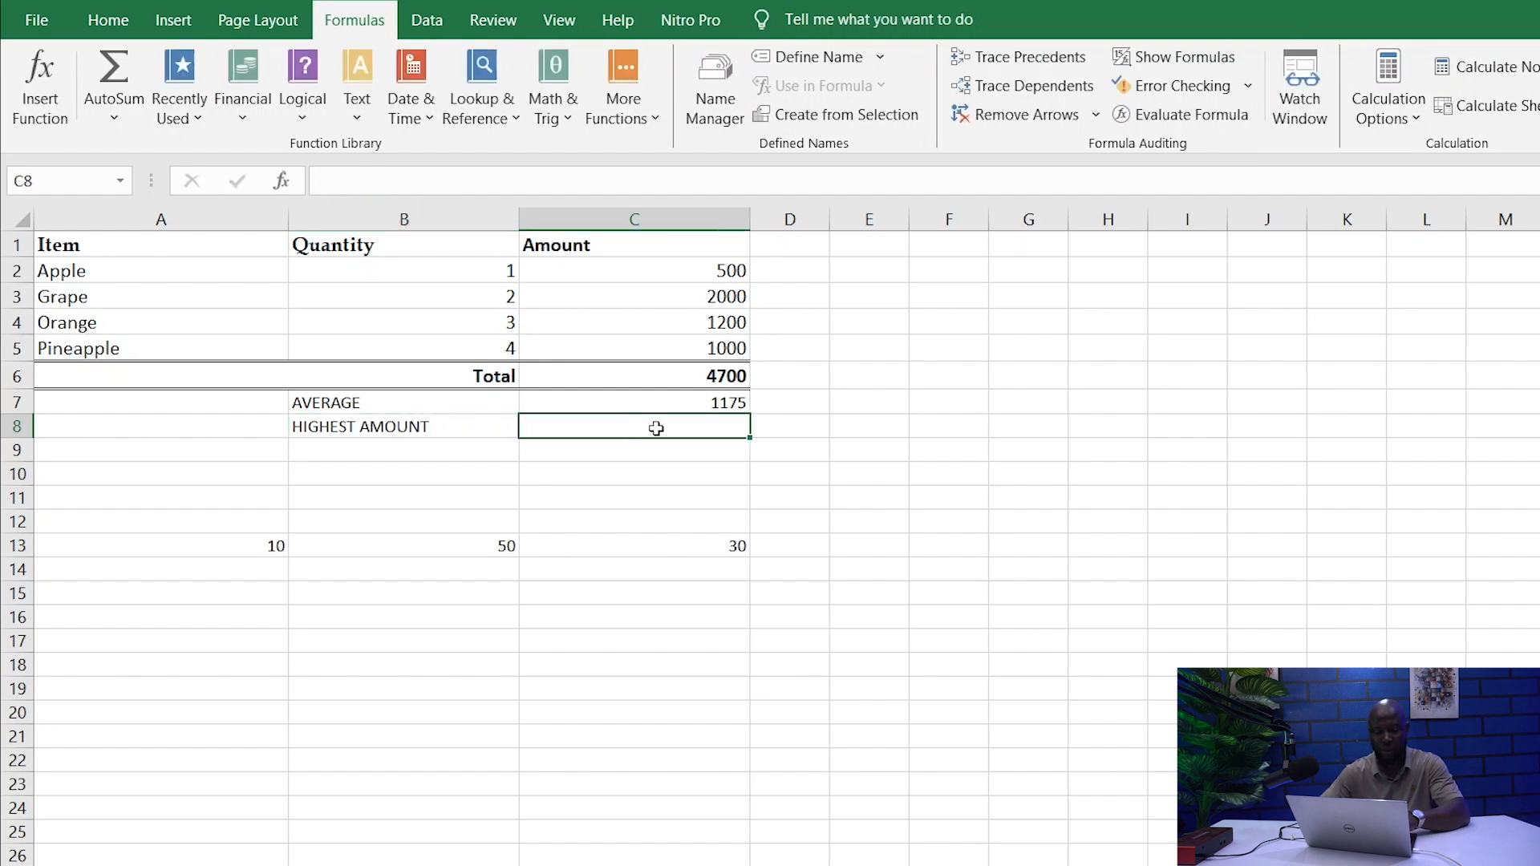
click(477, 188)
text(=)
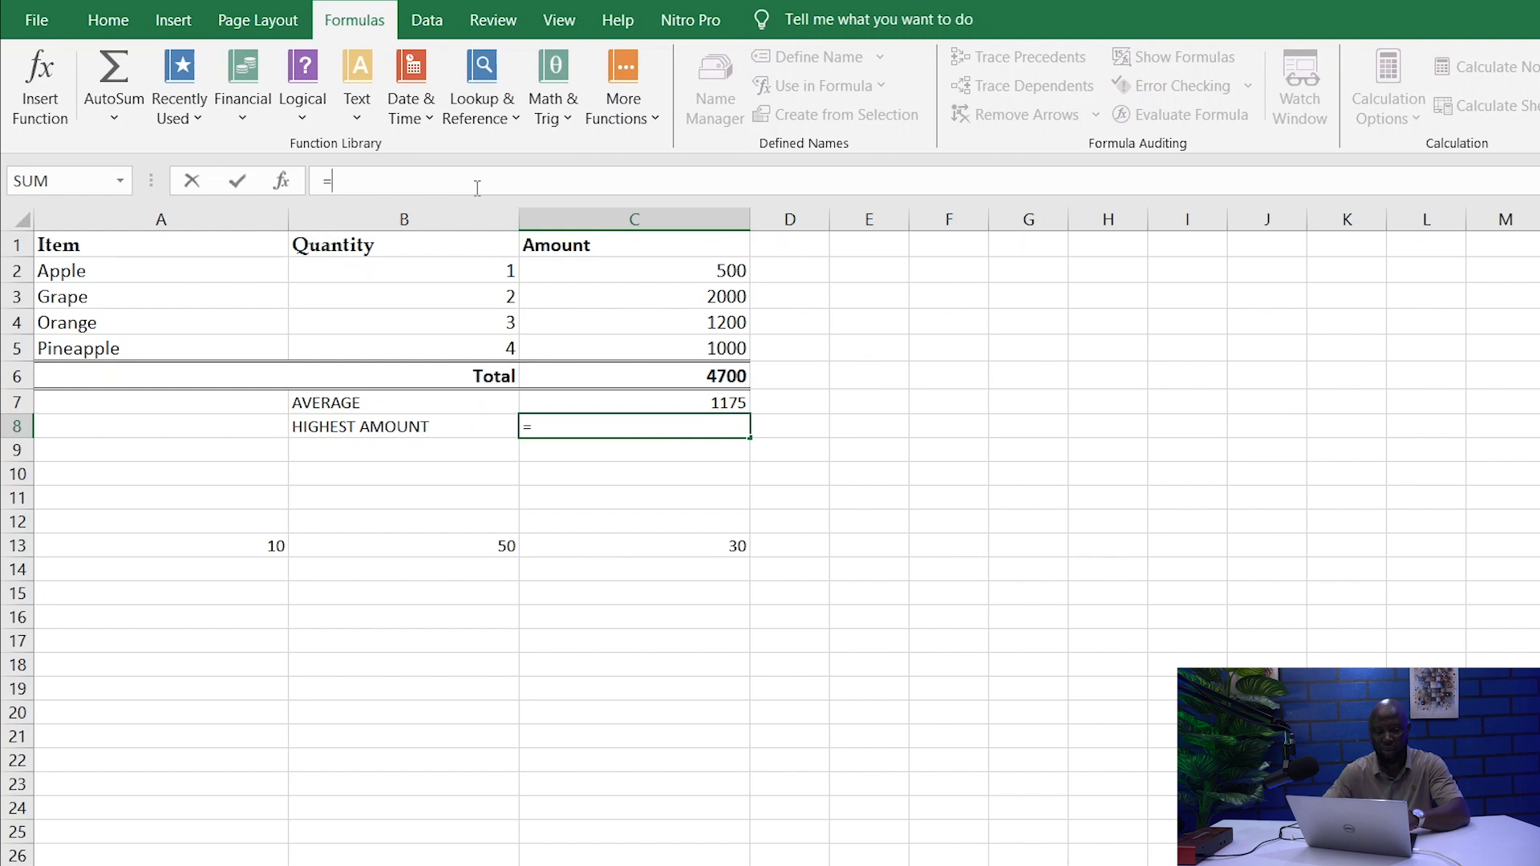
text(MAX()
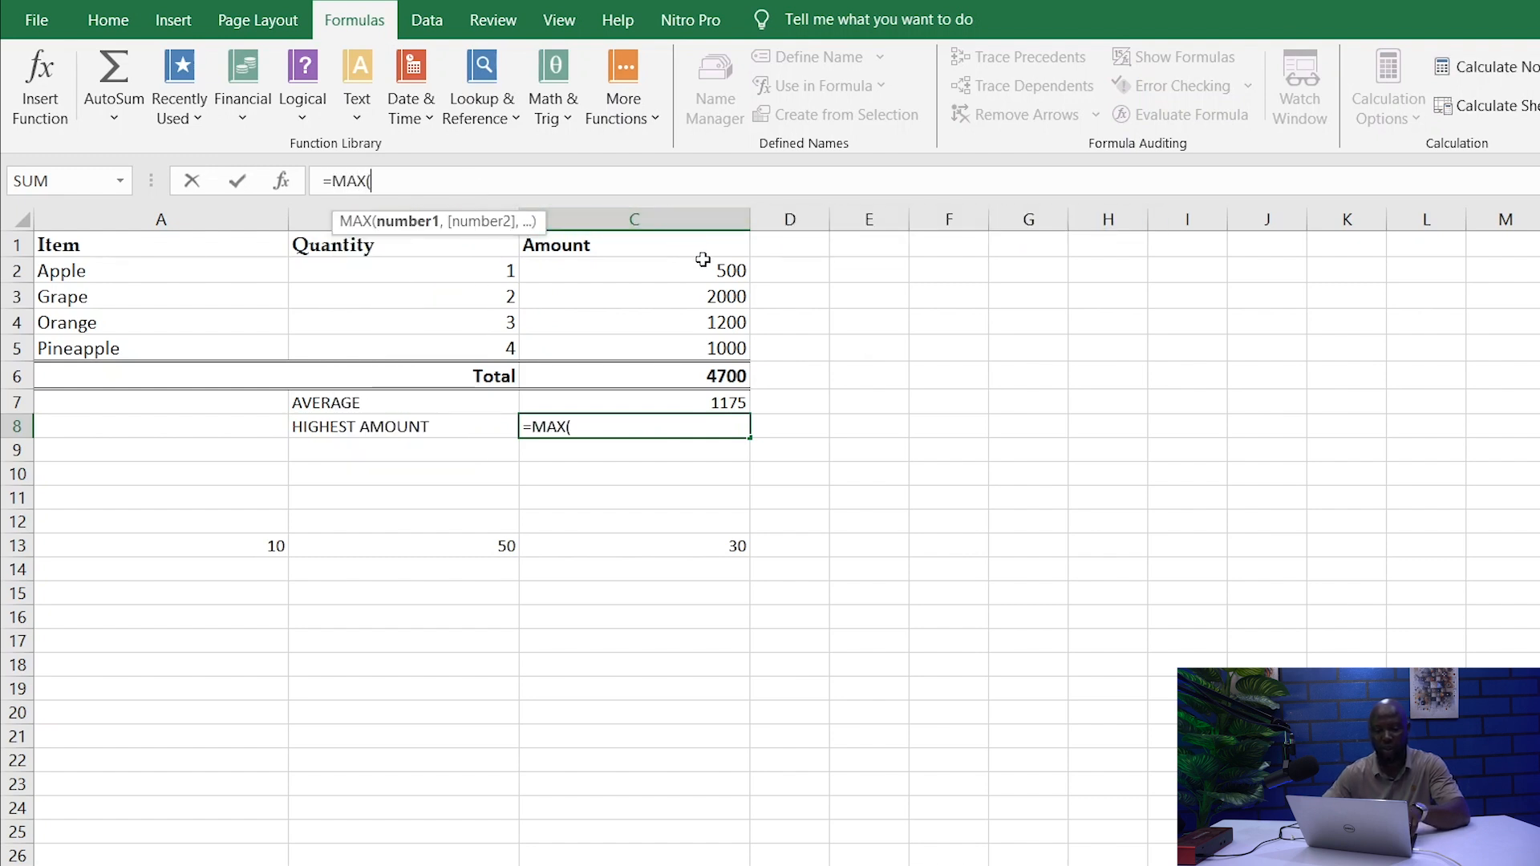
drag(705, 270, 706, 345)
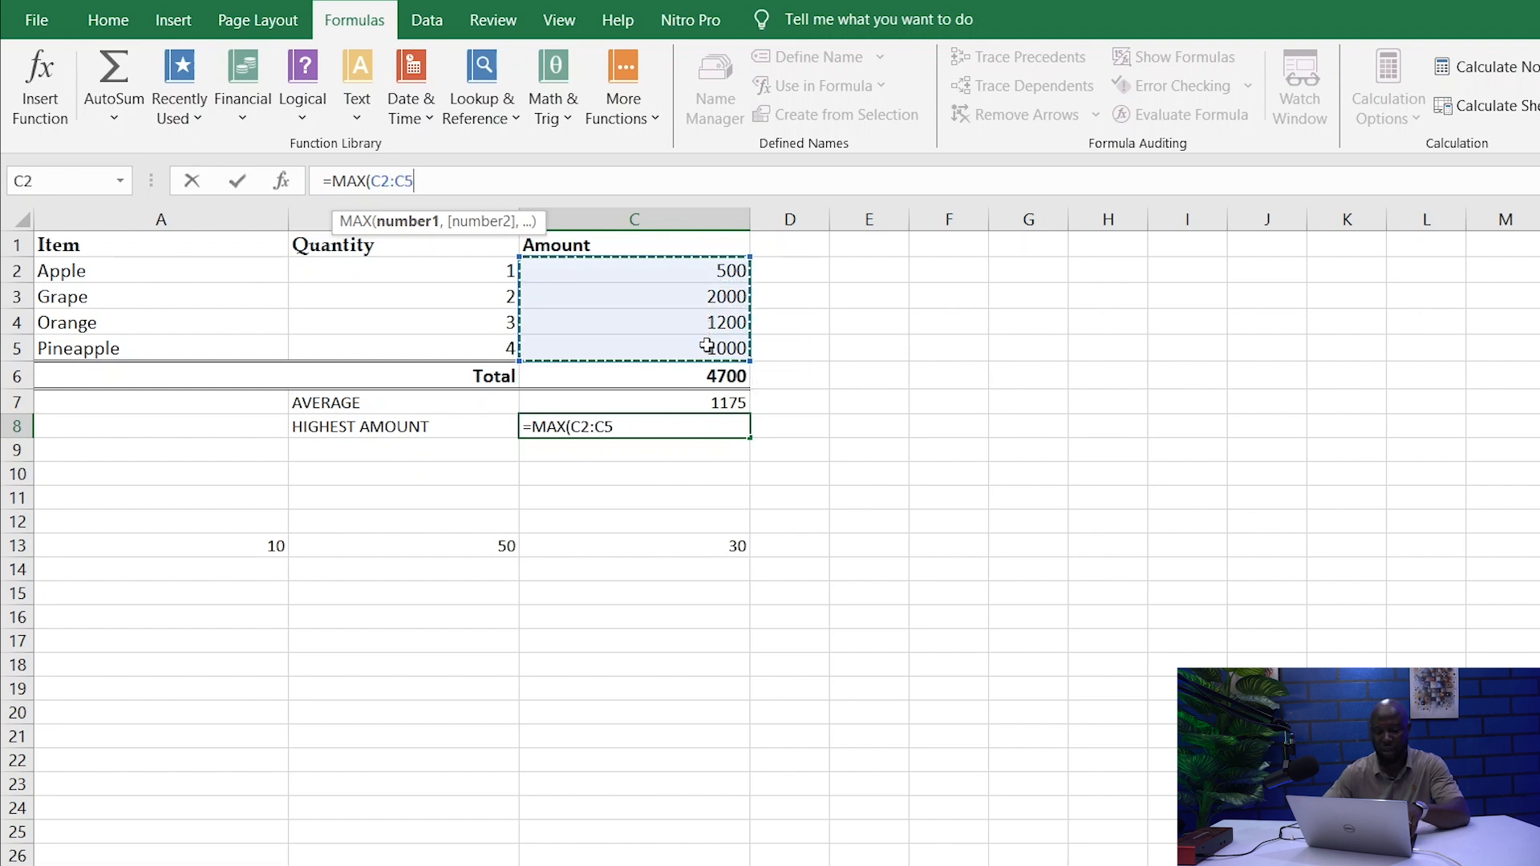
text())
key(Return)
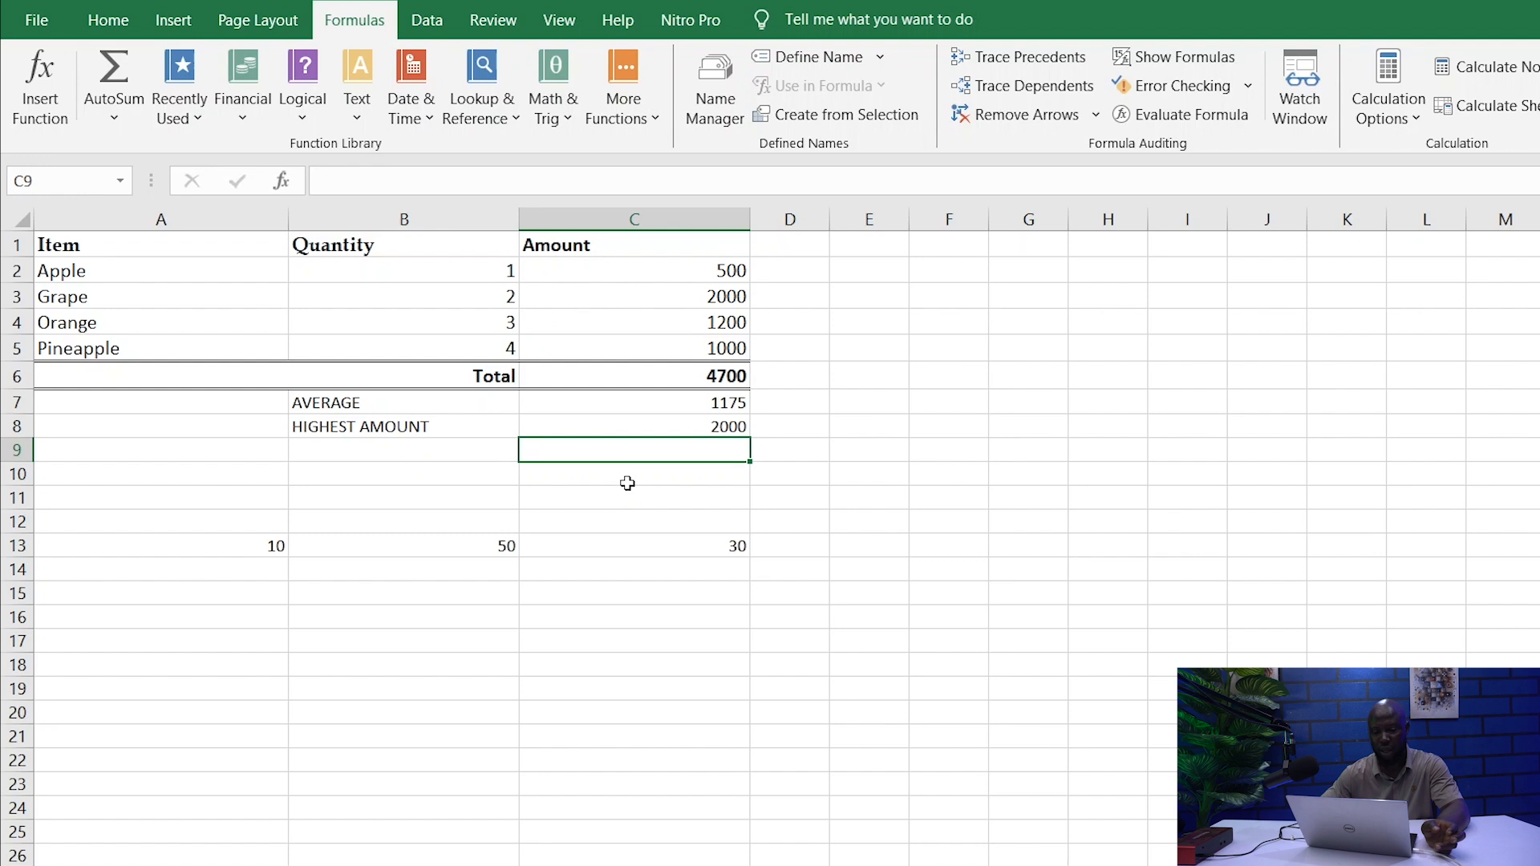
Enter the label LEAST AMOUNT in cell B9 below the HIGHEST AMOUNT label
click(401, 449)
text(LEA)
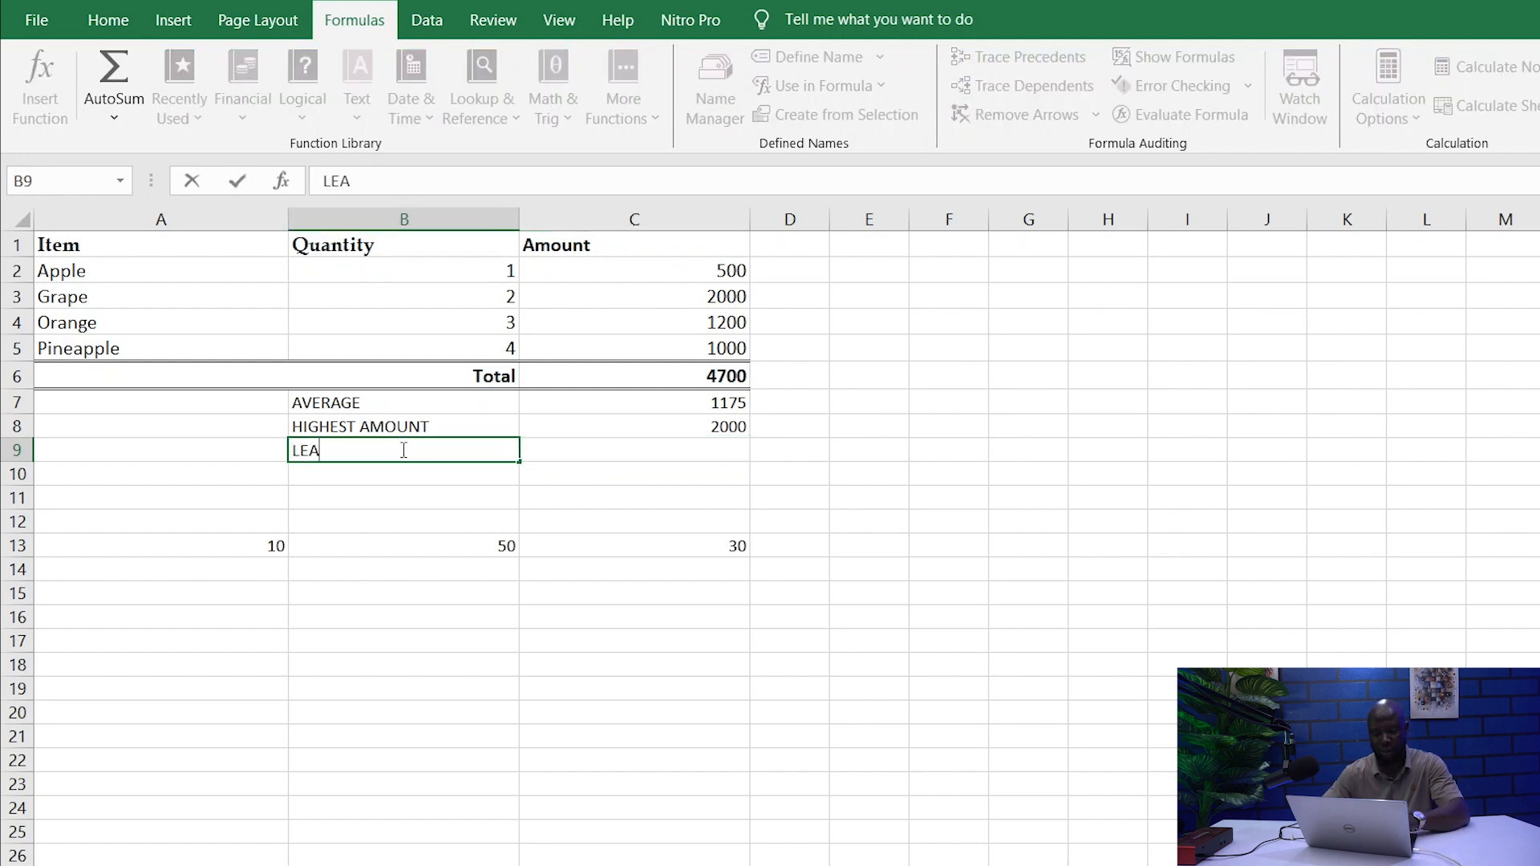
text(ST AMOUNT)
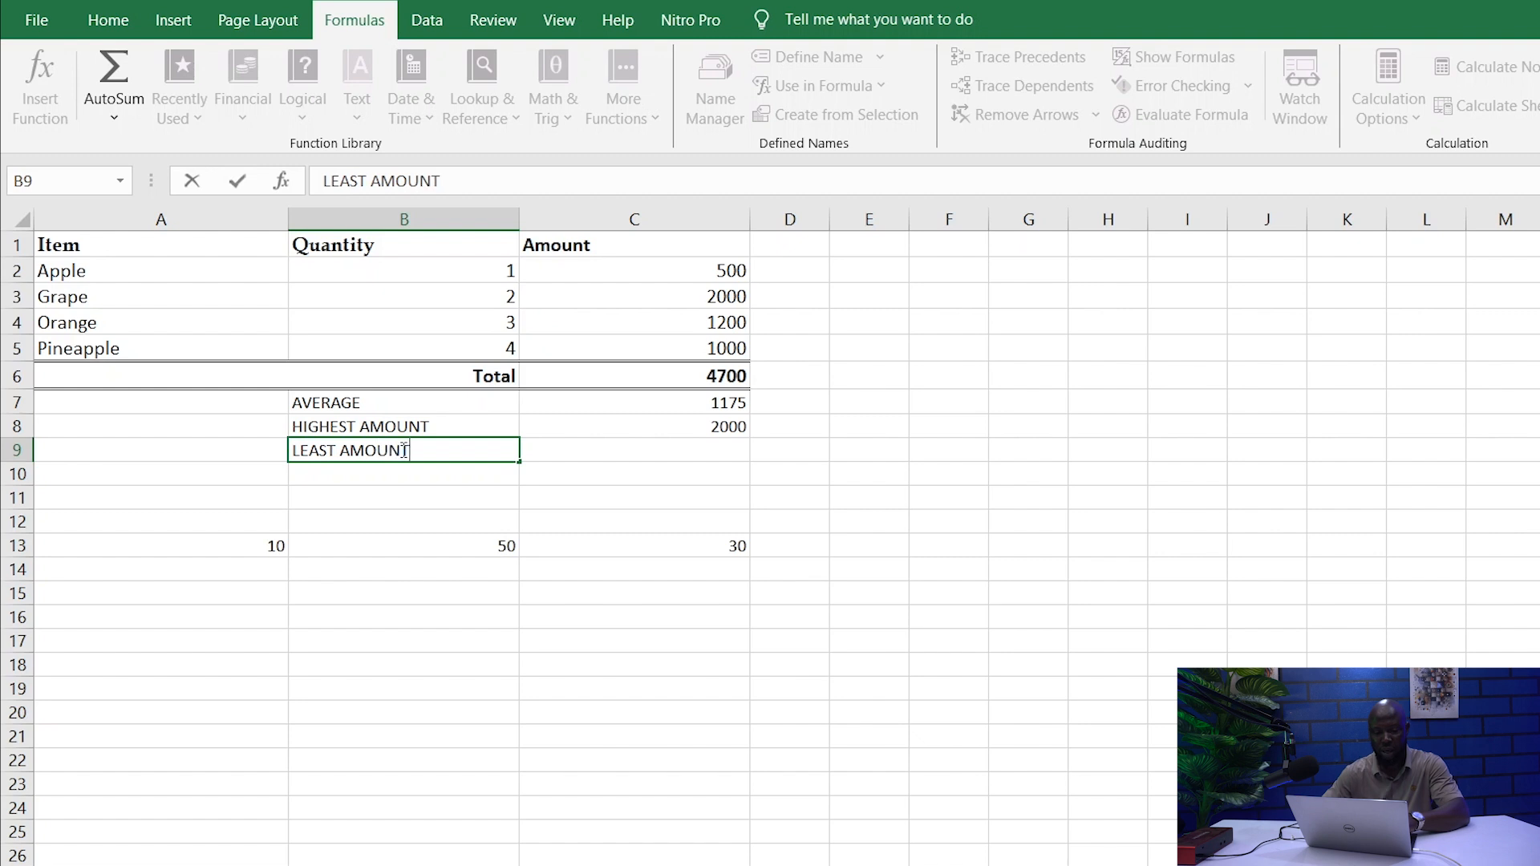
Find the lowest item amount in cell C9 with the formula =MIN(C2:C5)
click(713, 458)
click(495, 180)
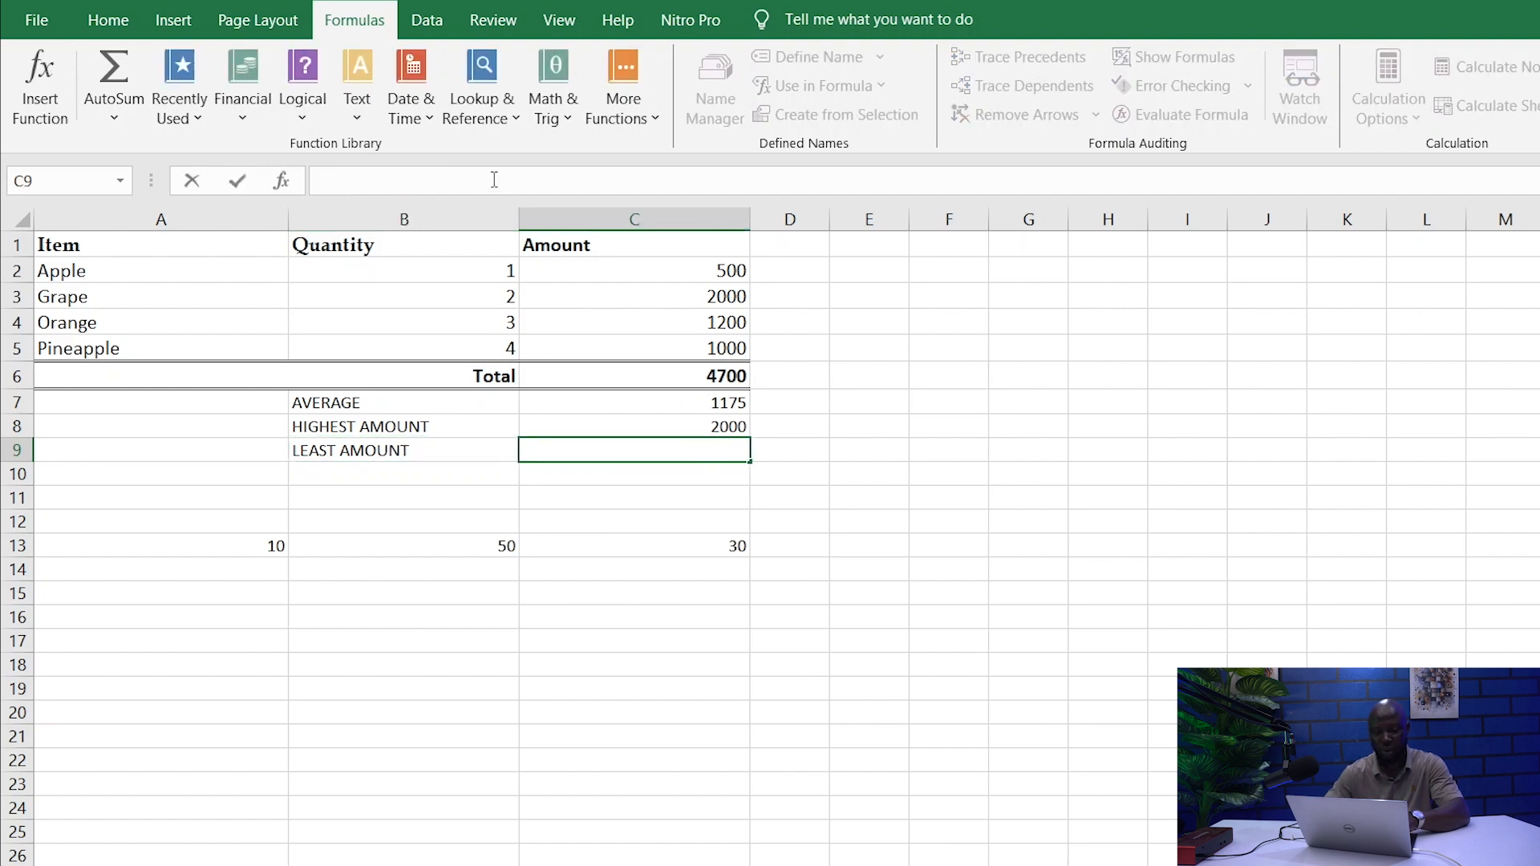
text(=MI)
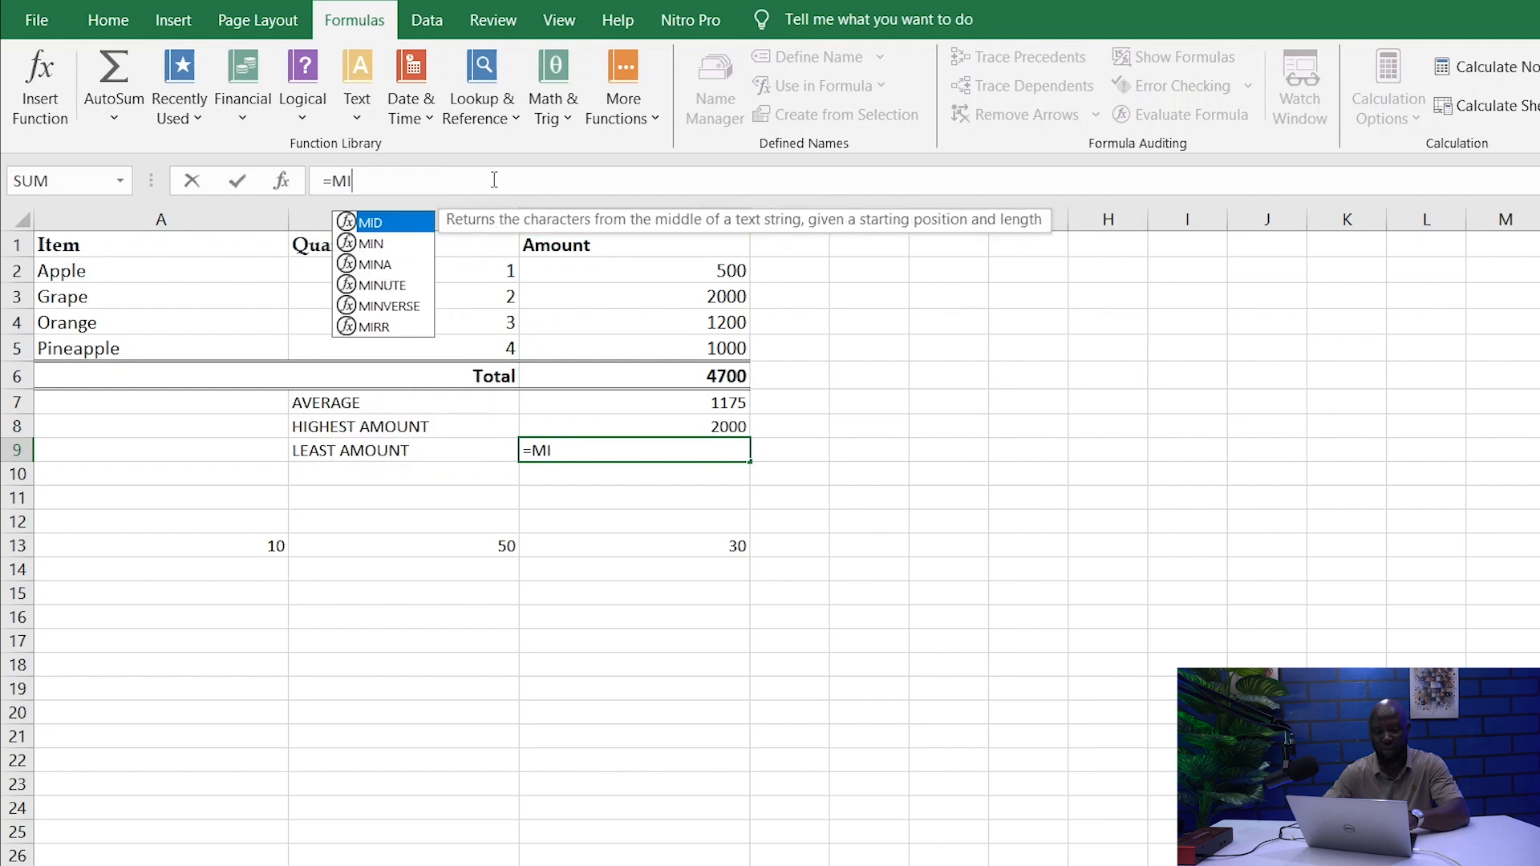
text(N()
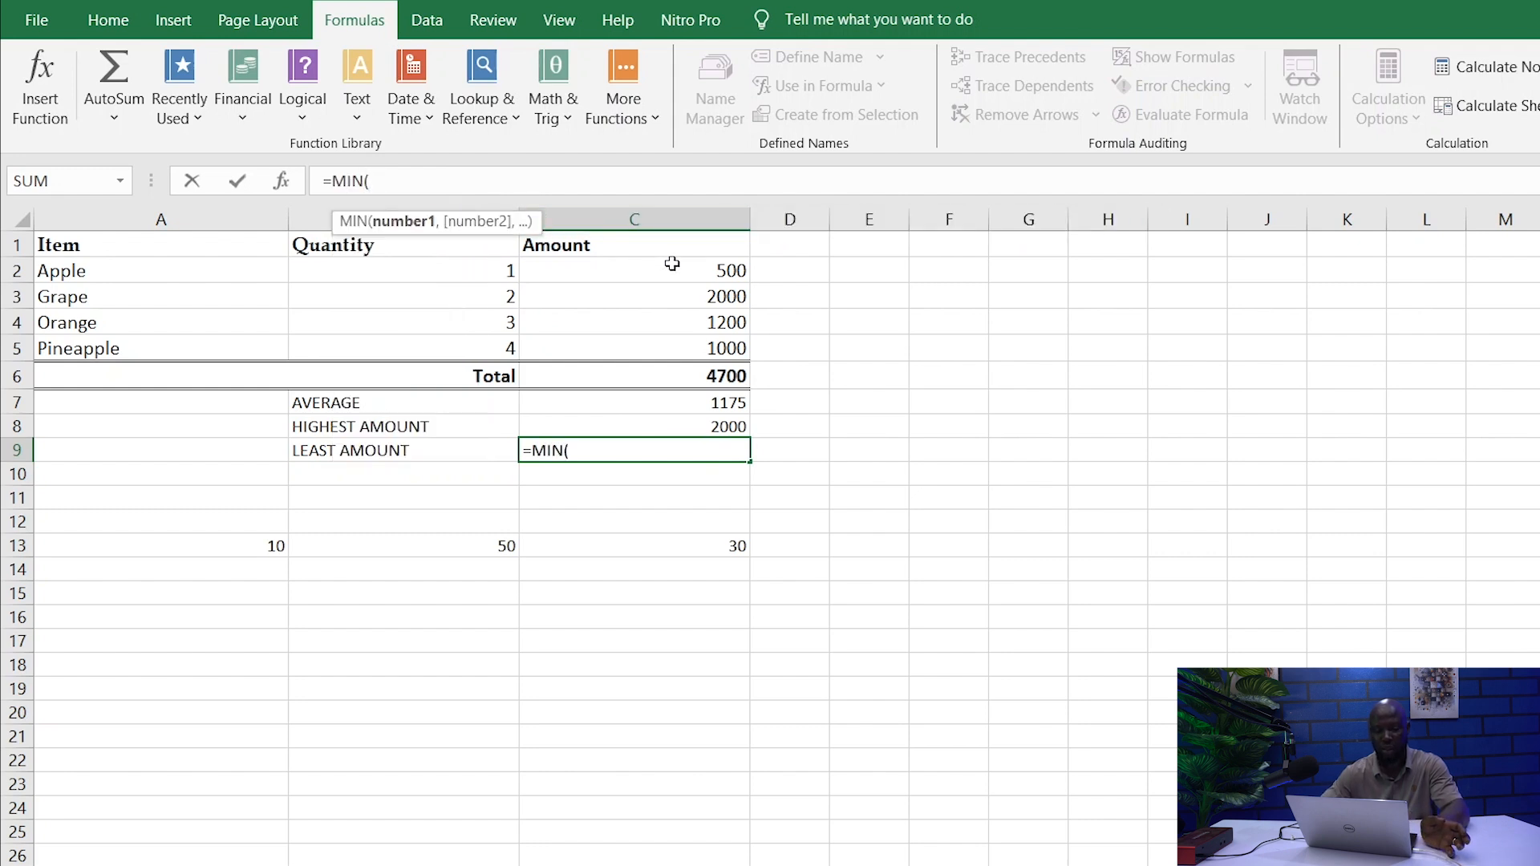
drag(672, 264, 672, 341)
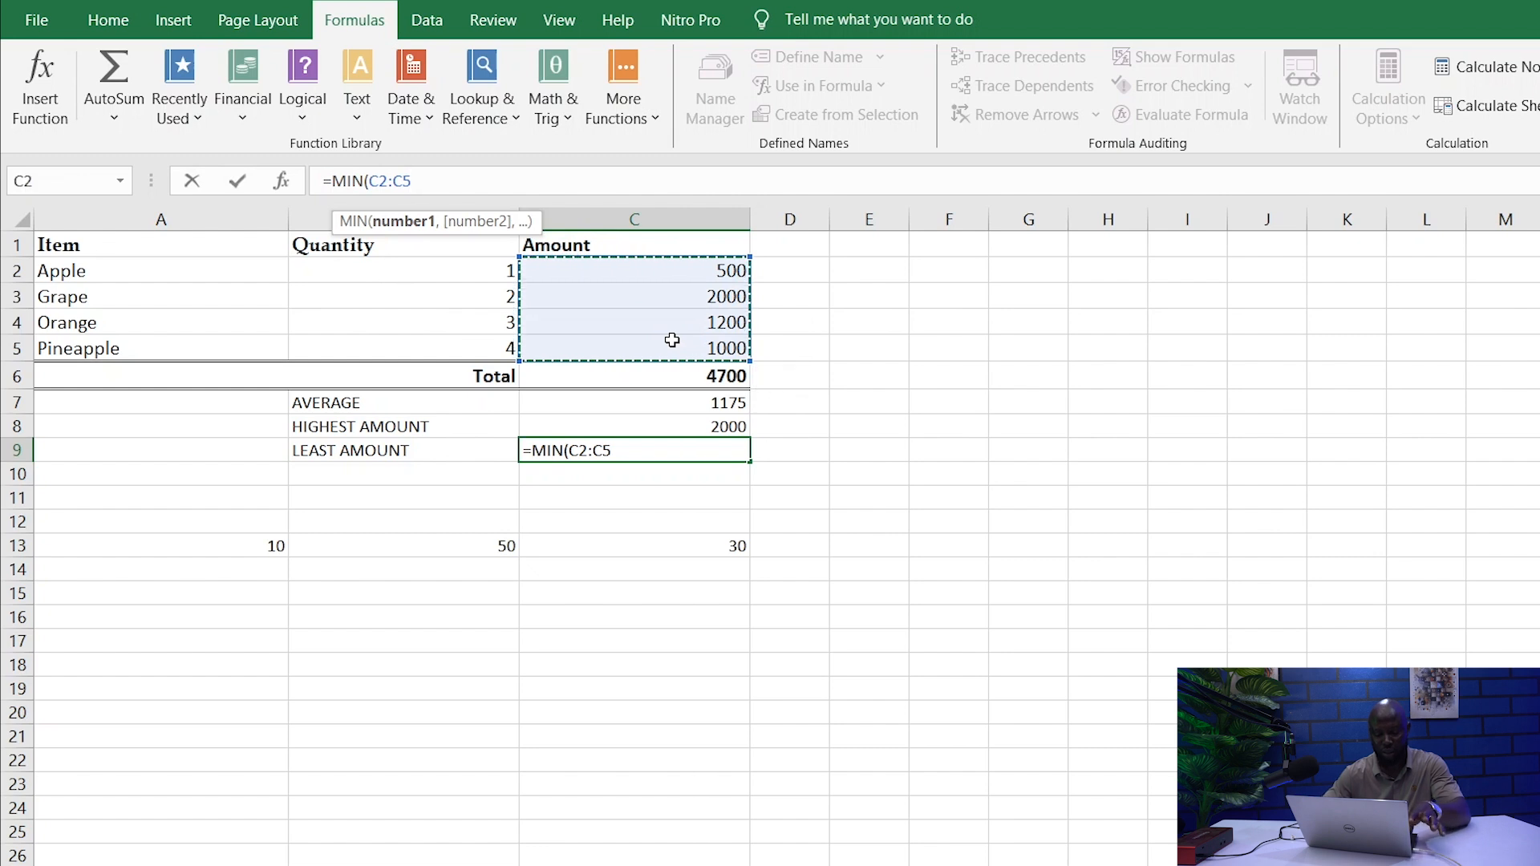
text())
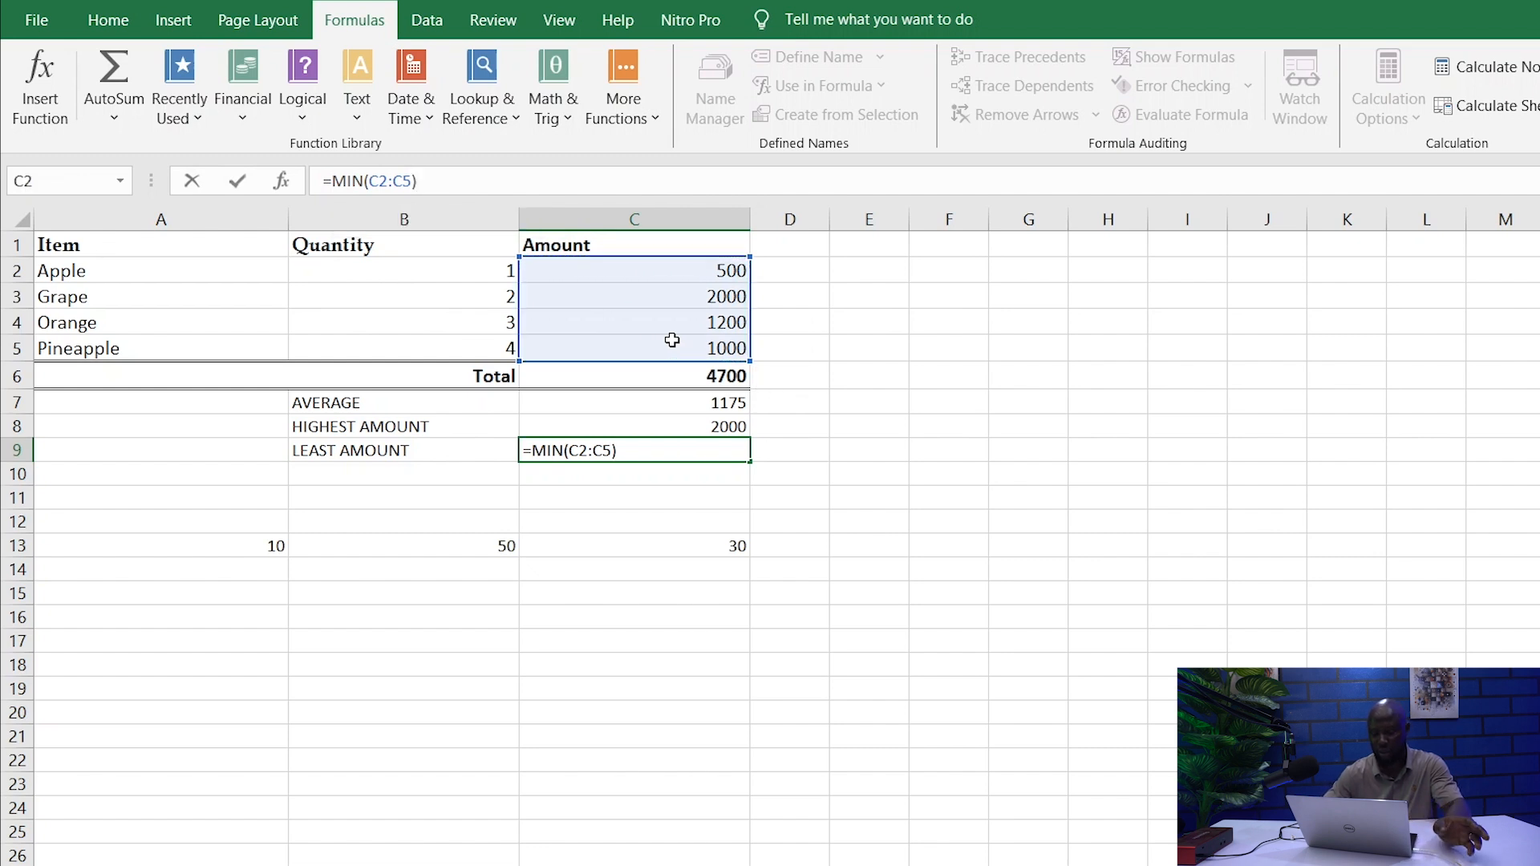
key(Return)
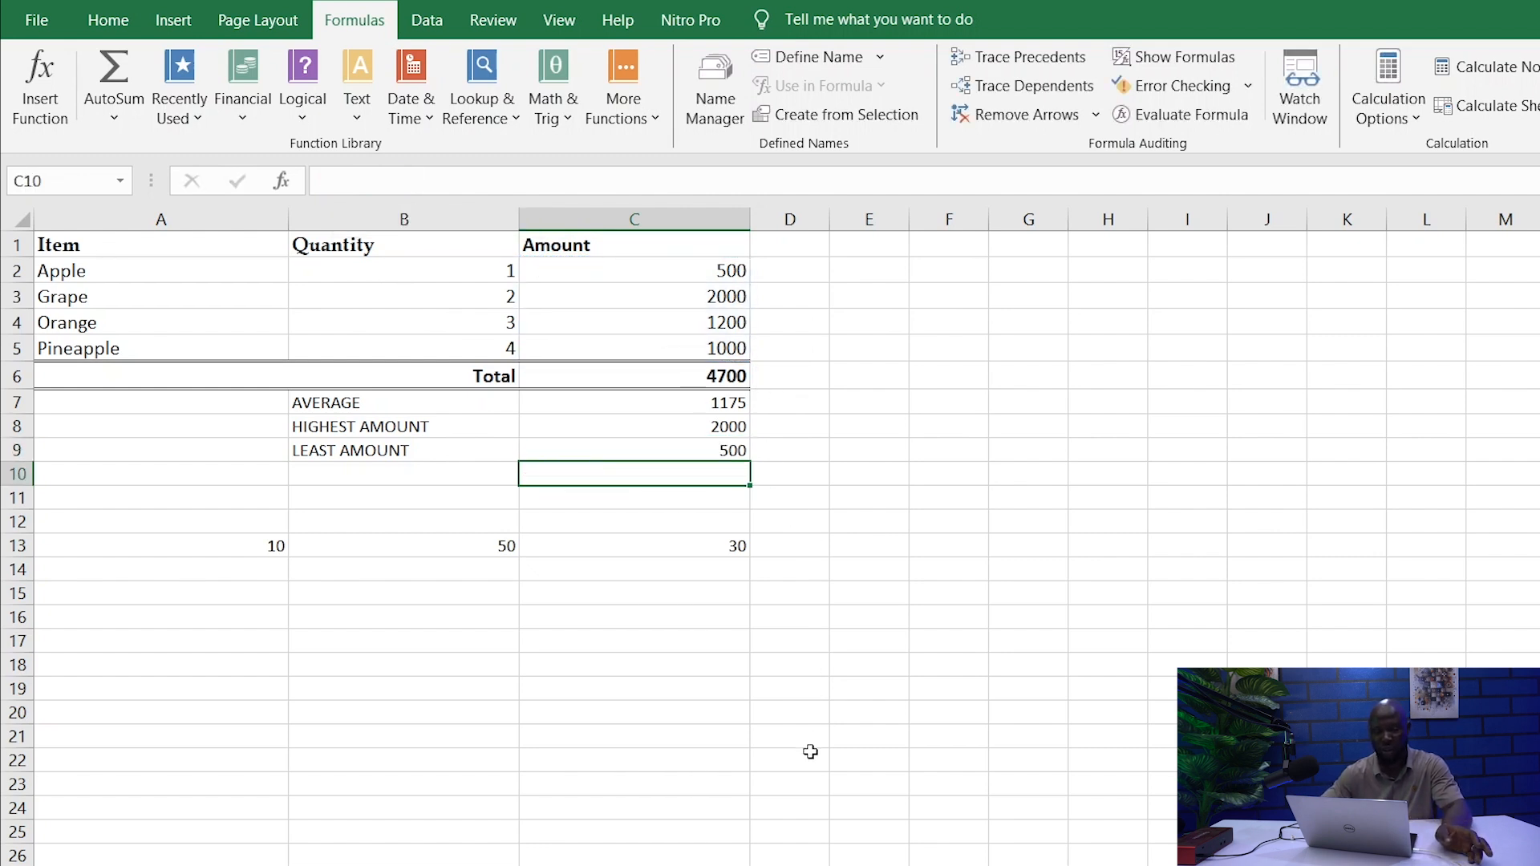
click(801, 775)
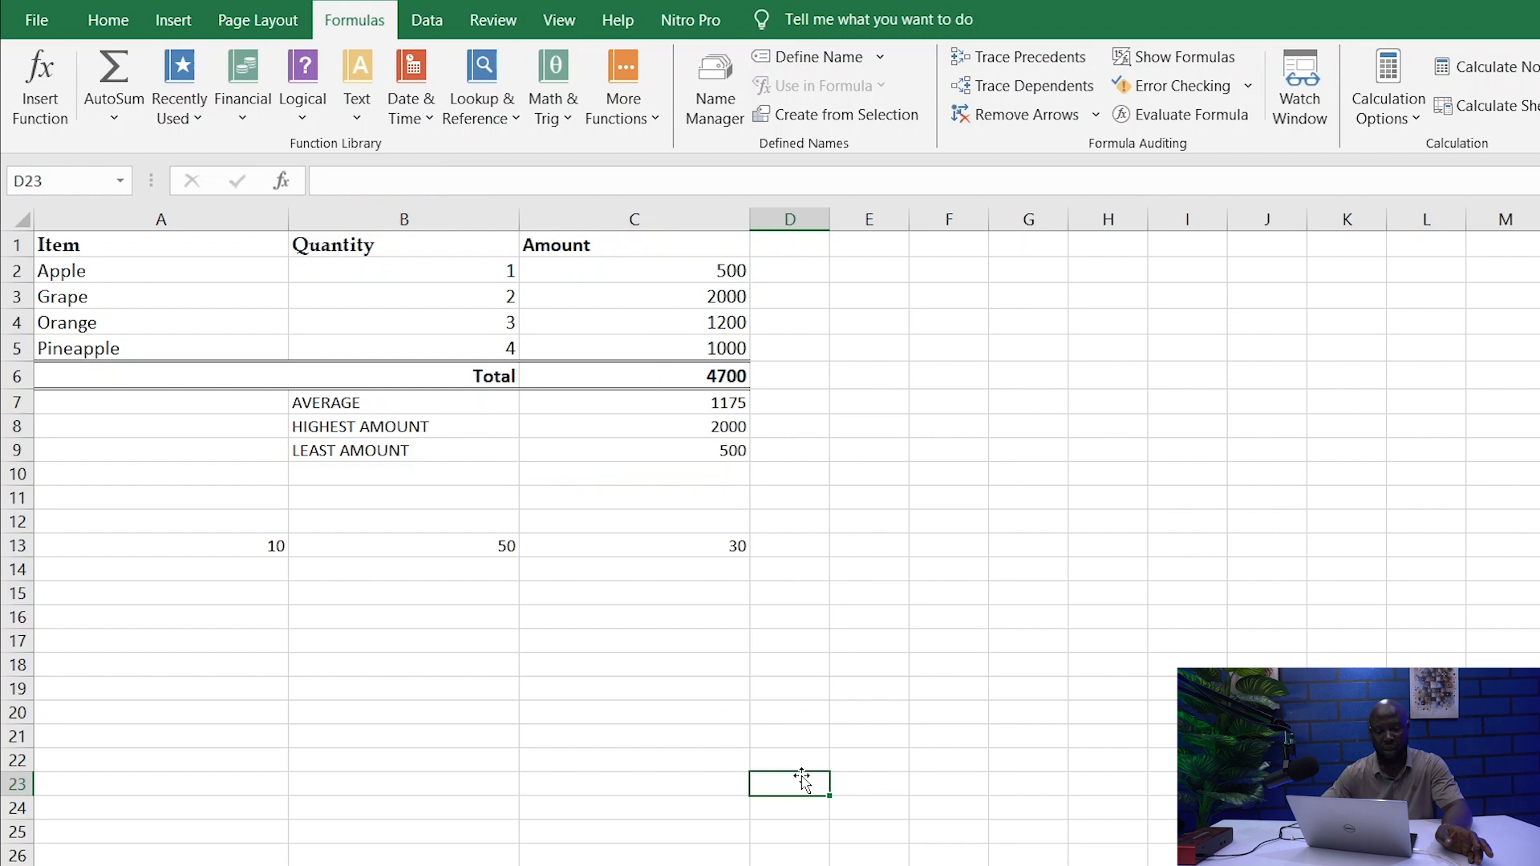
Enter the label CELLS WITH NUMBERS in cell A18
click(116, 118)
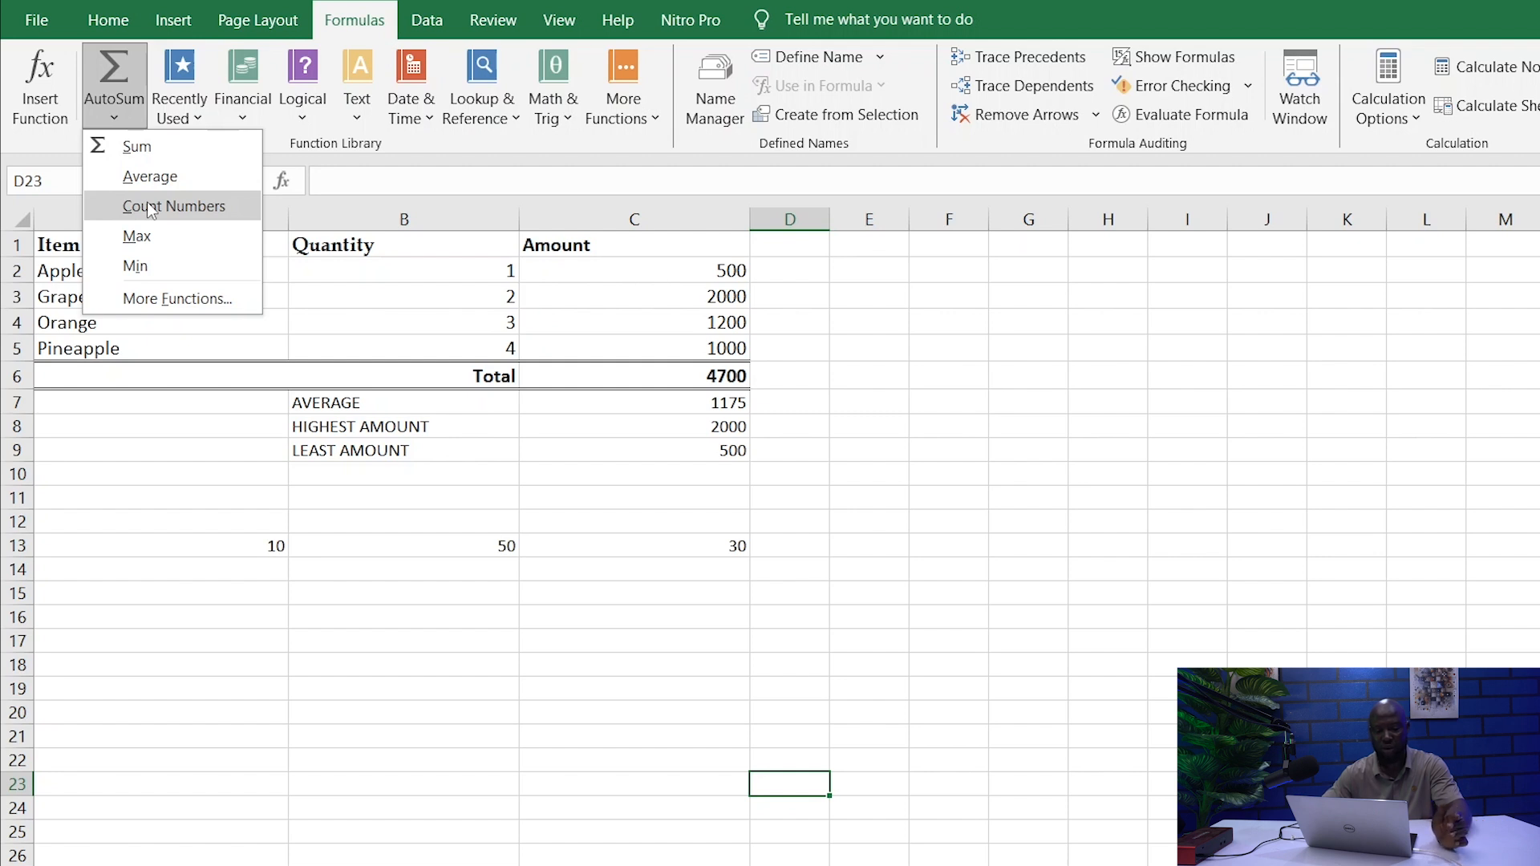
click(234, 638)
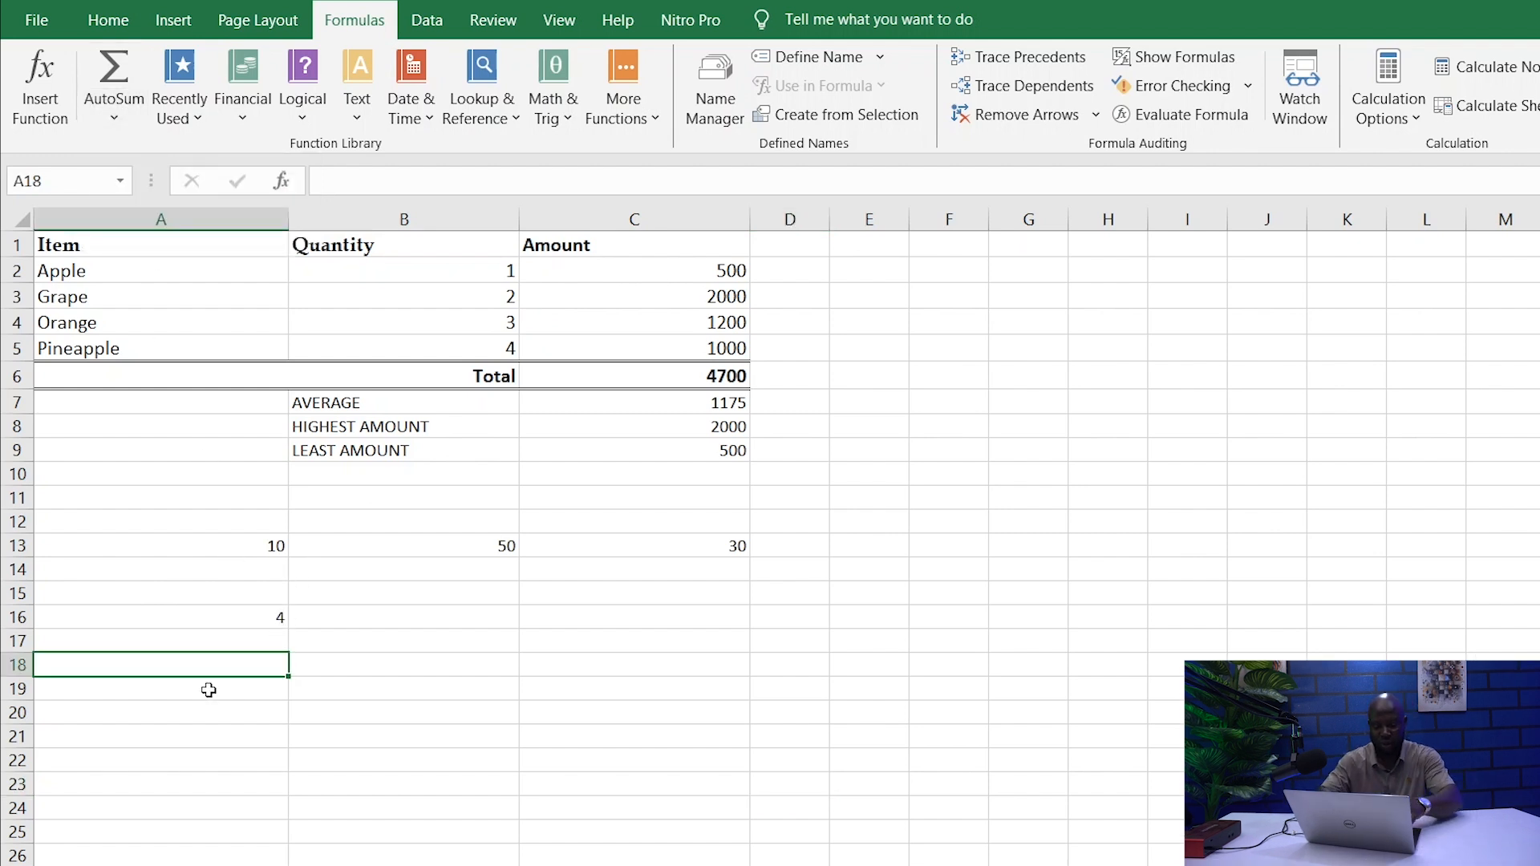
text(CE)
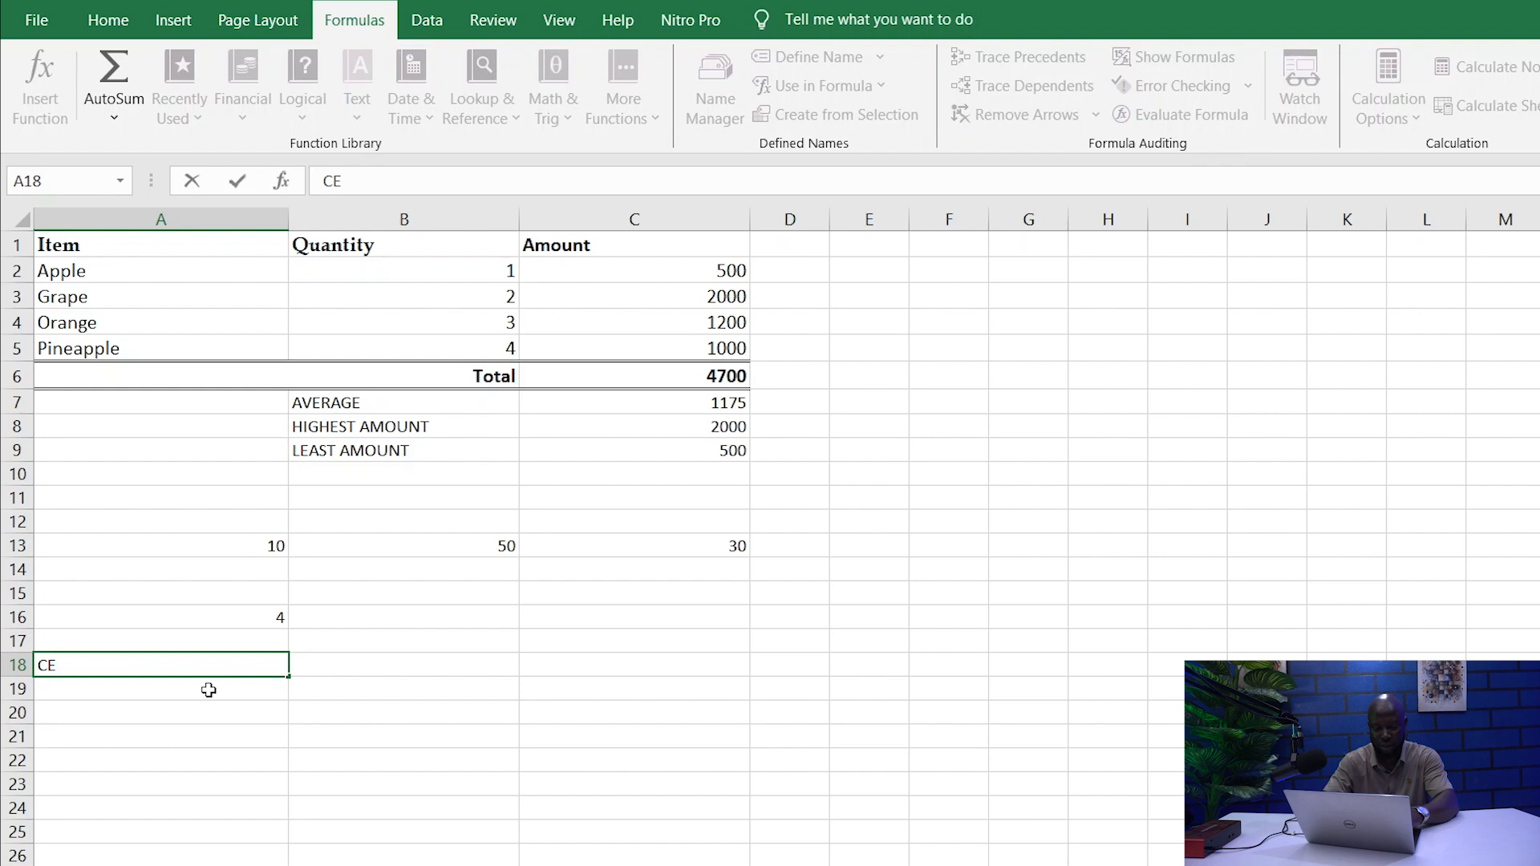
text(LLS WITH NUM)
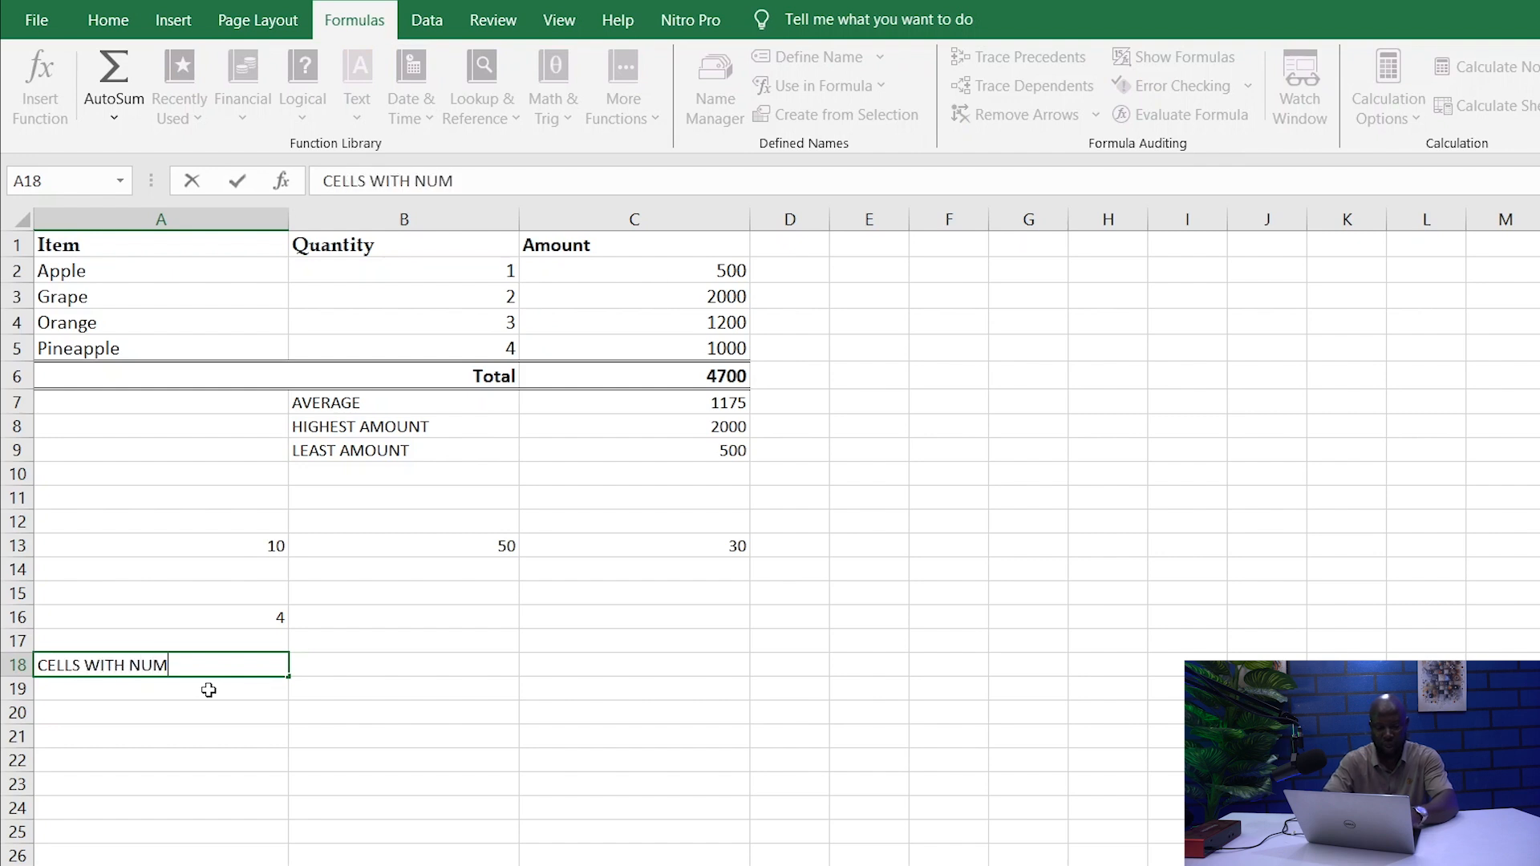
text(BERS)
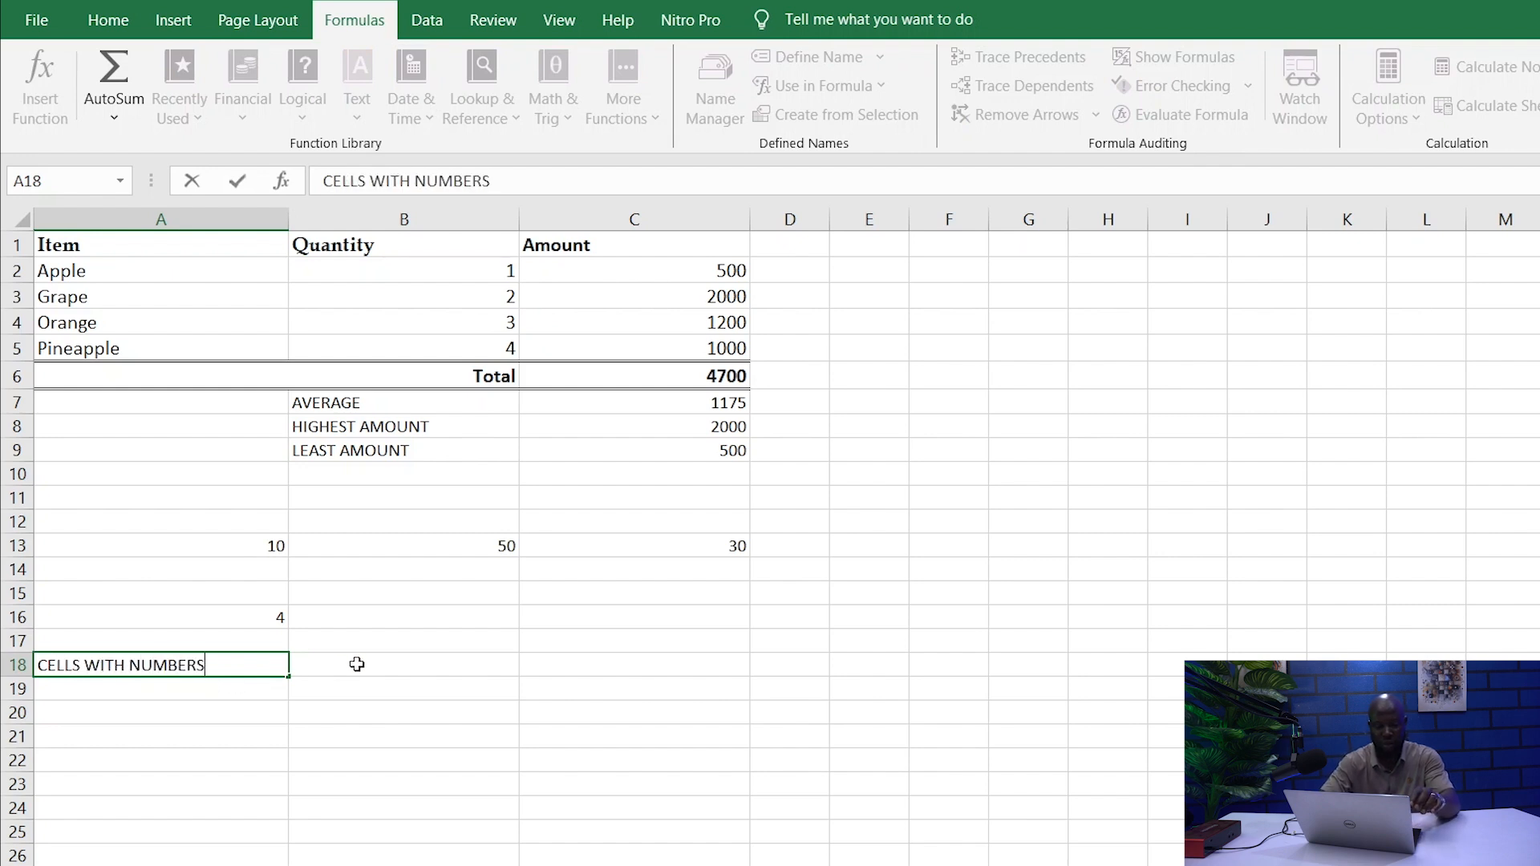
Count the numeric cells of the item and quantity columns in cell B18 with the formula =COUNT(A2:B5)
click(357, 664)
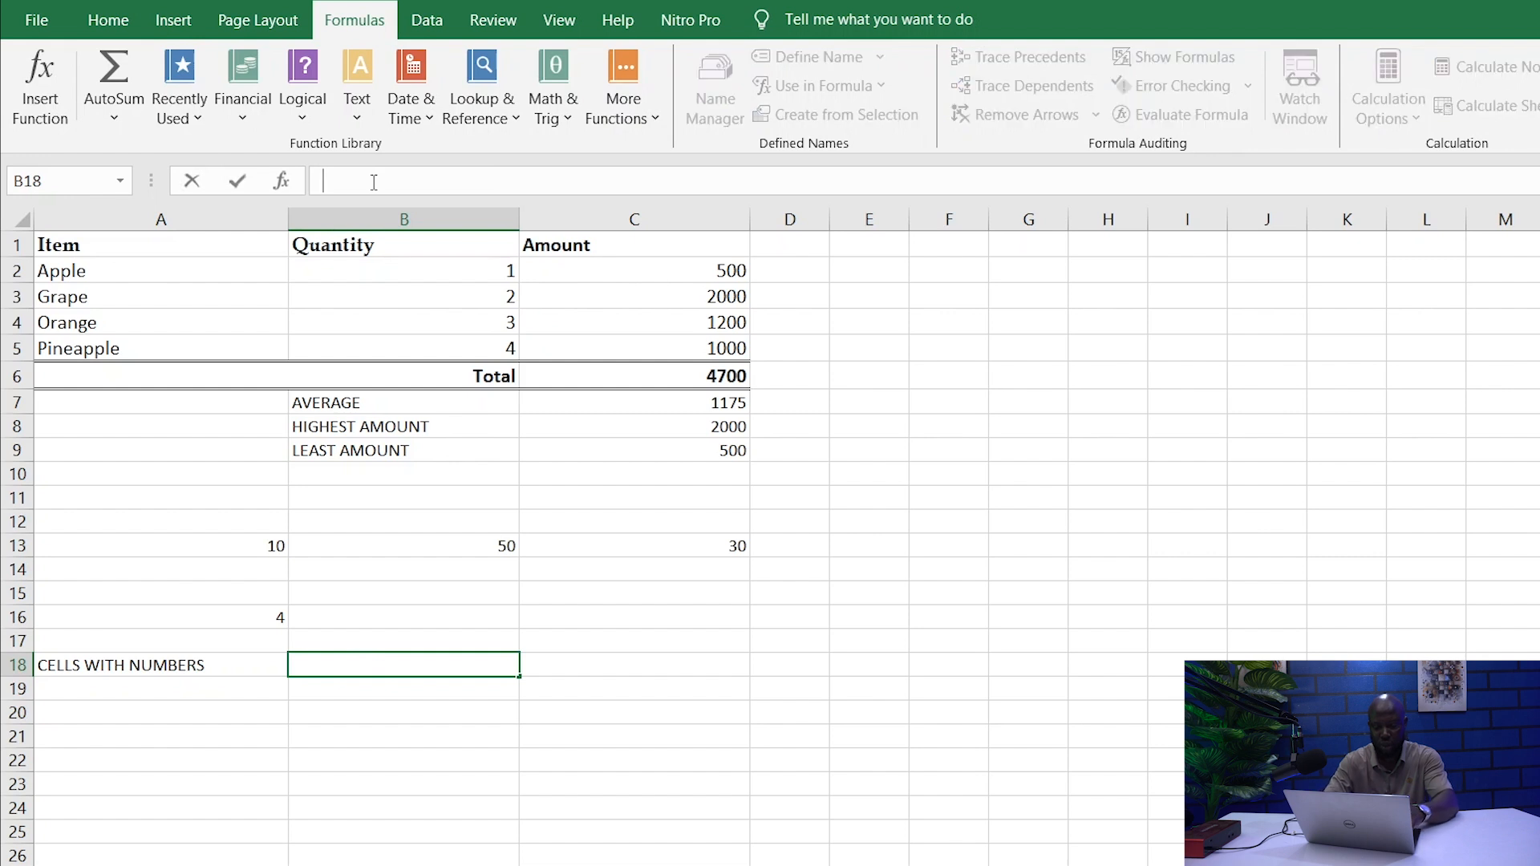
text(=COUNT)
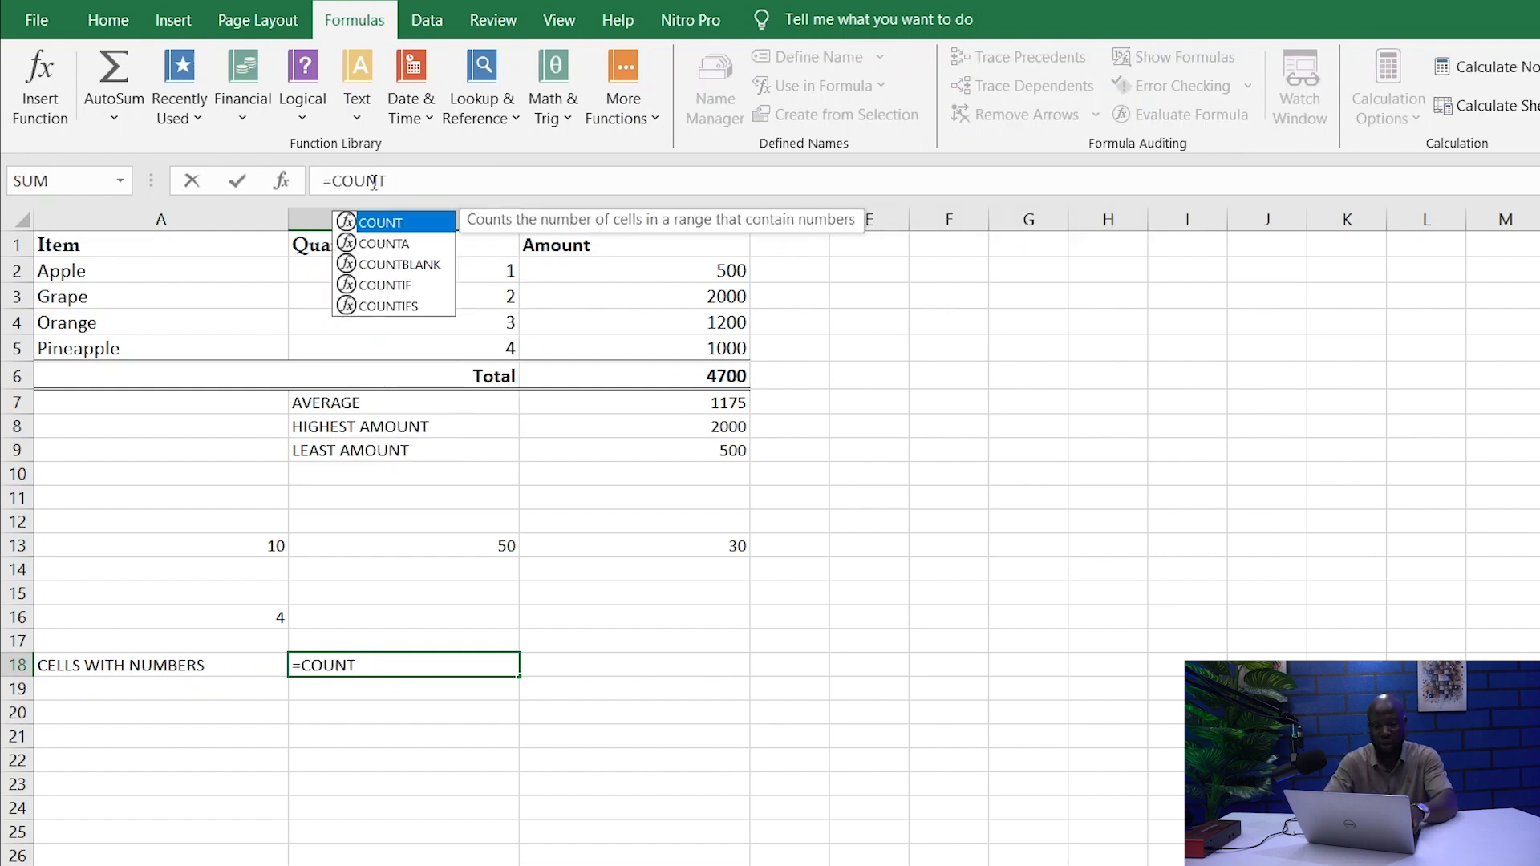
text(()
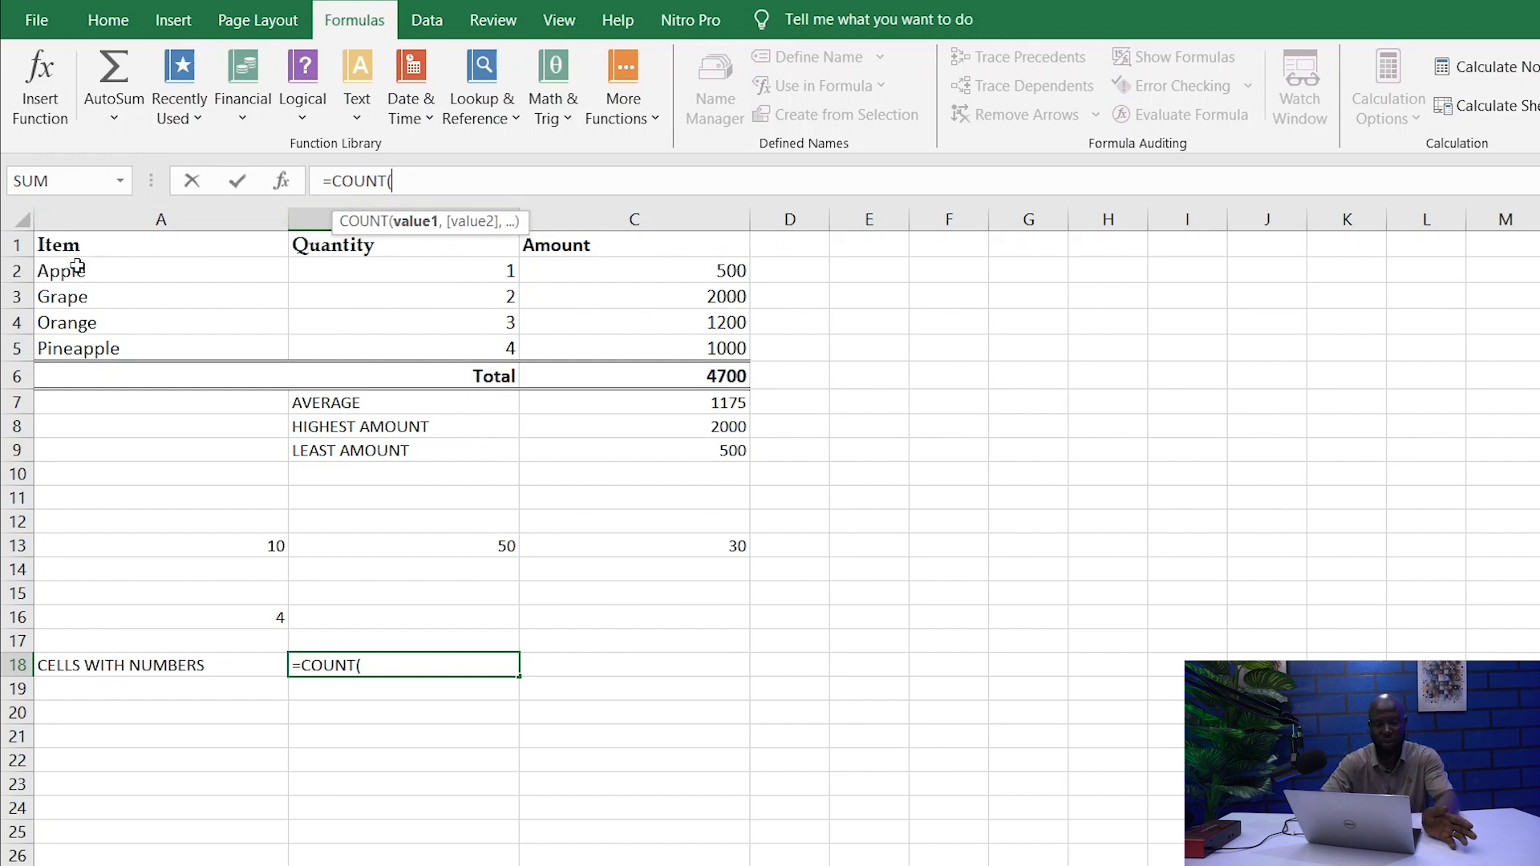
drag(77, 266, 382, 357)
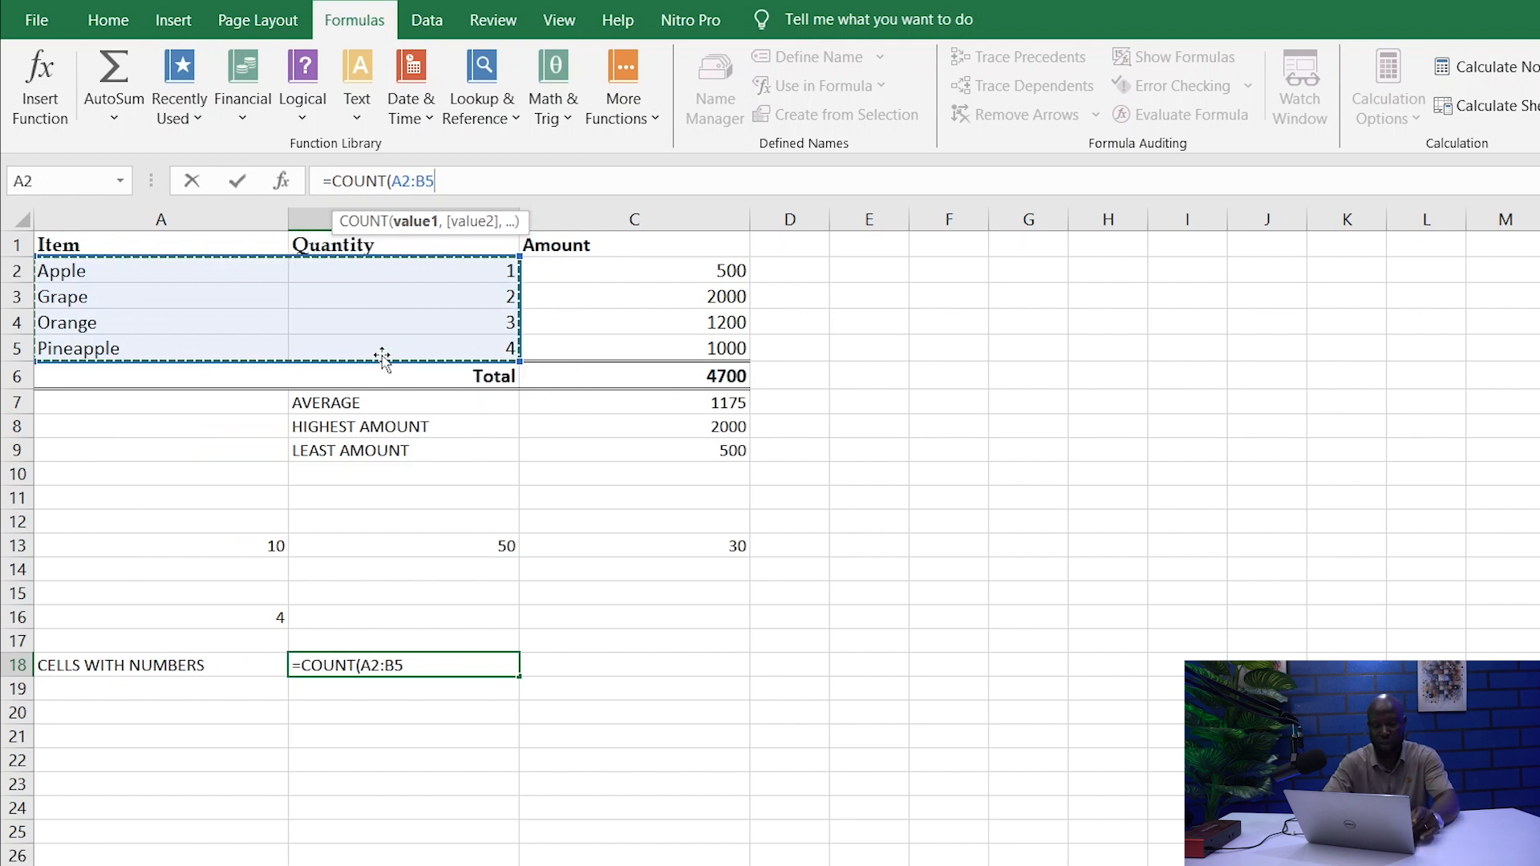
text())
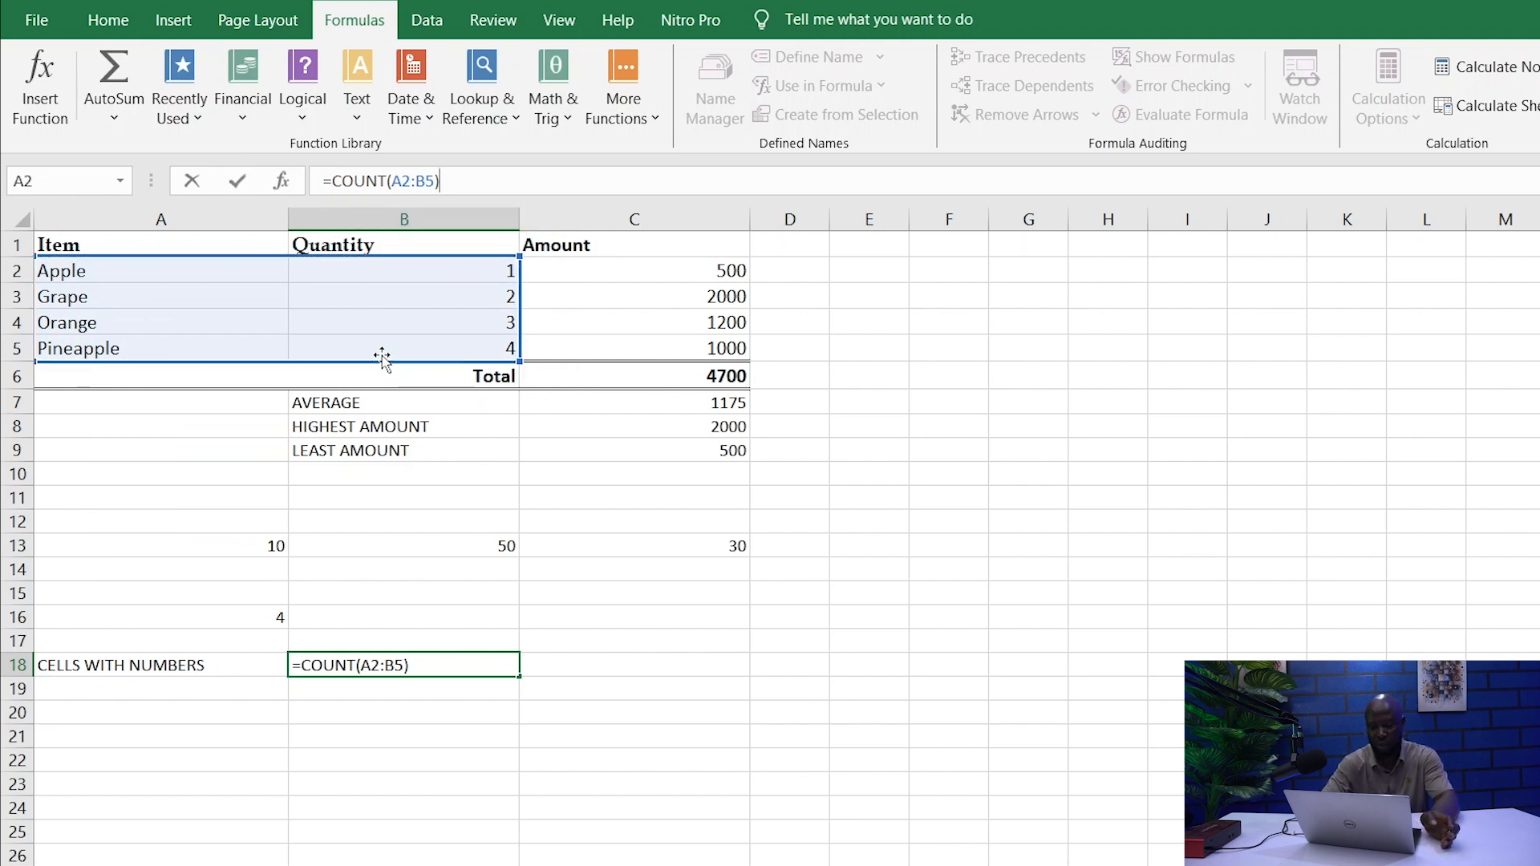
key(Return)
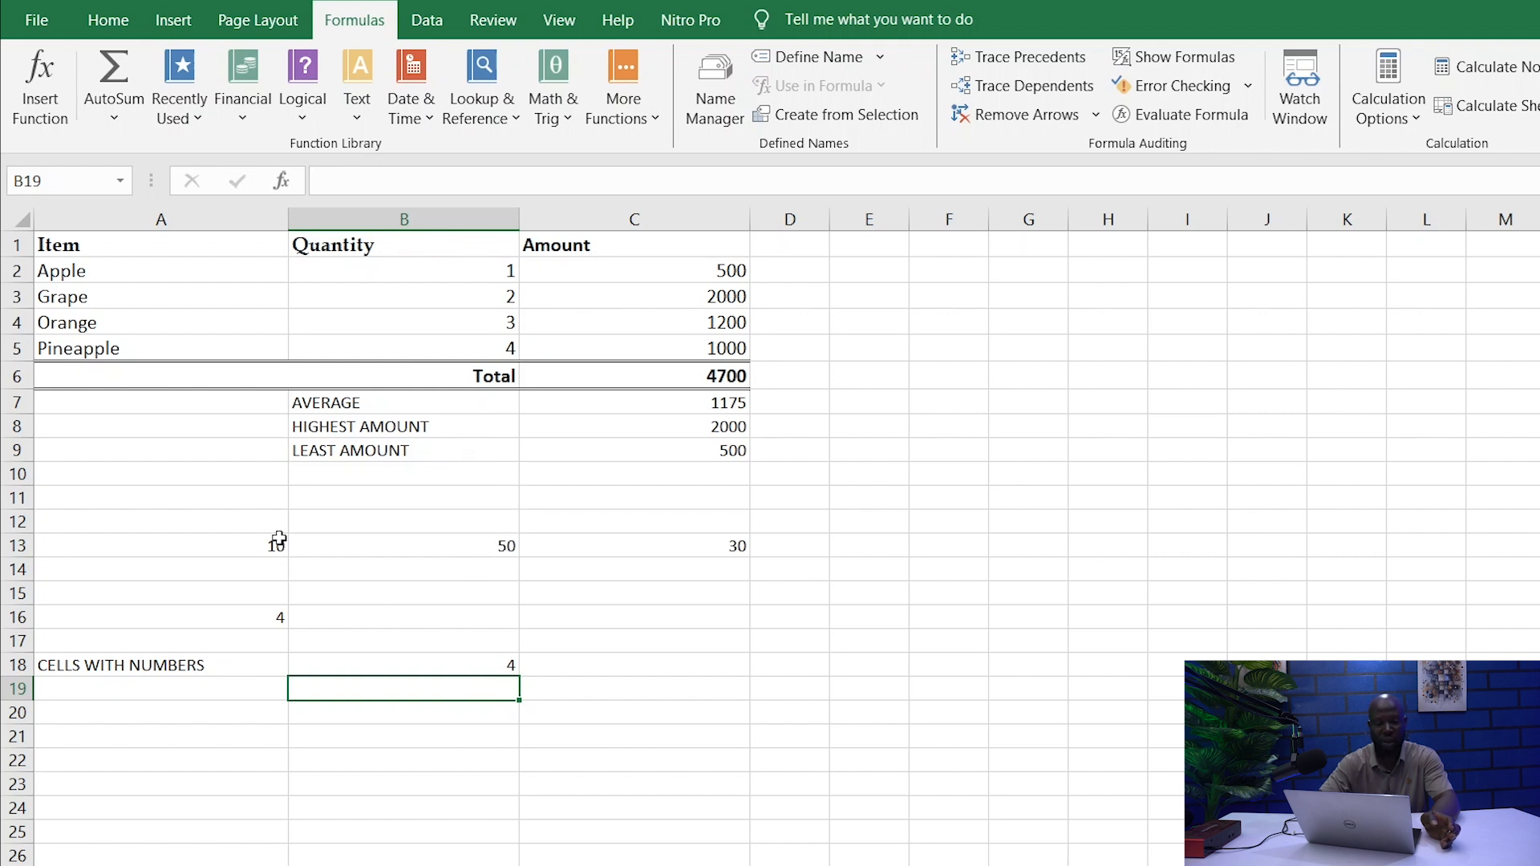
Enter the label CELLS NOT BLANK in cell A19 below the CELLS WITH NUMBERS label
click(146, 690)
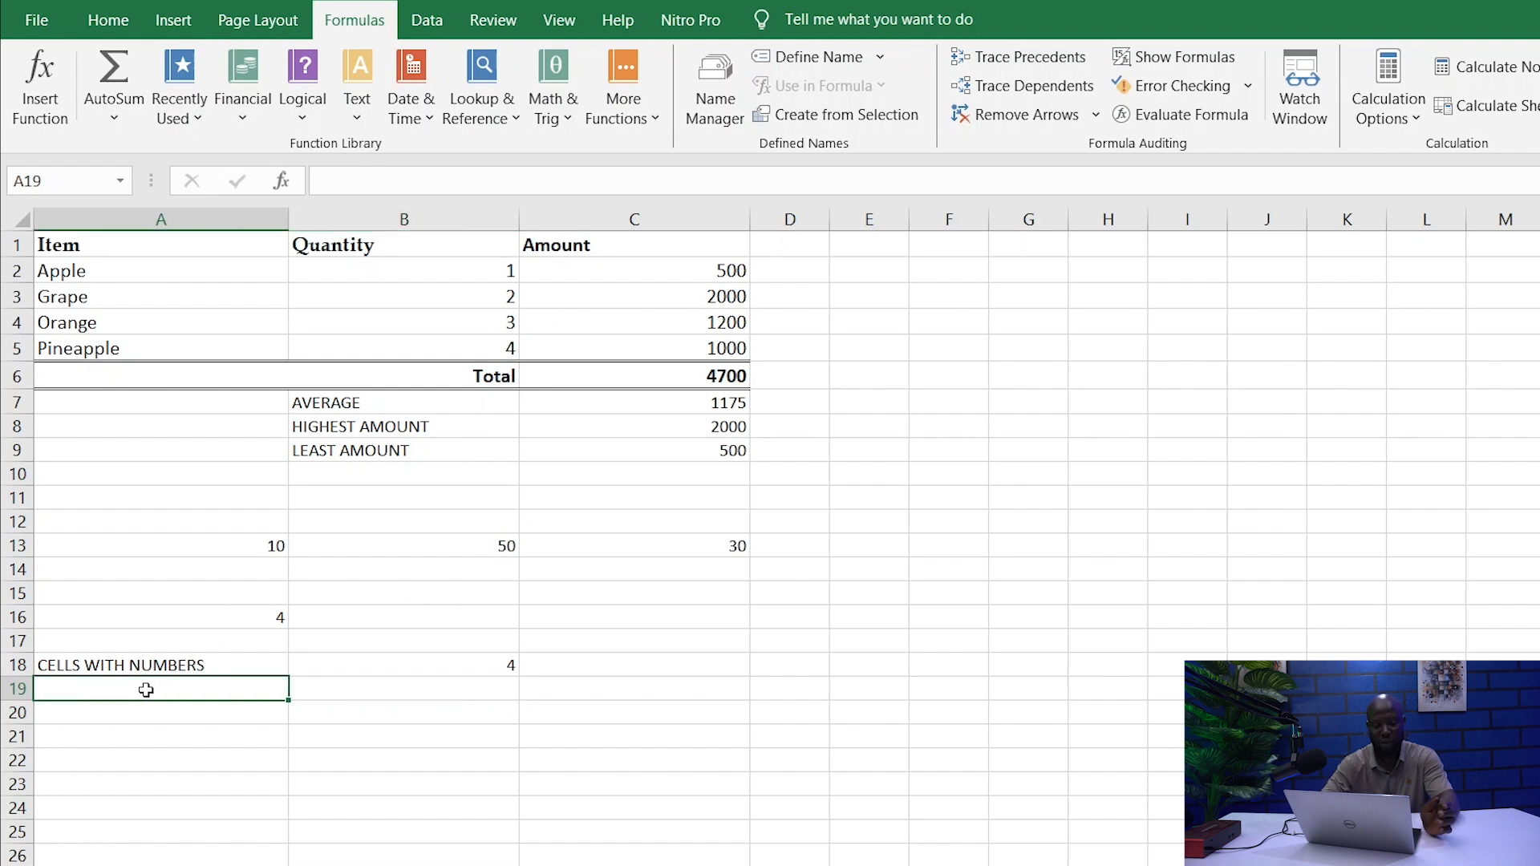
text(CELL)
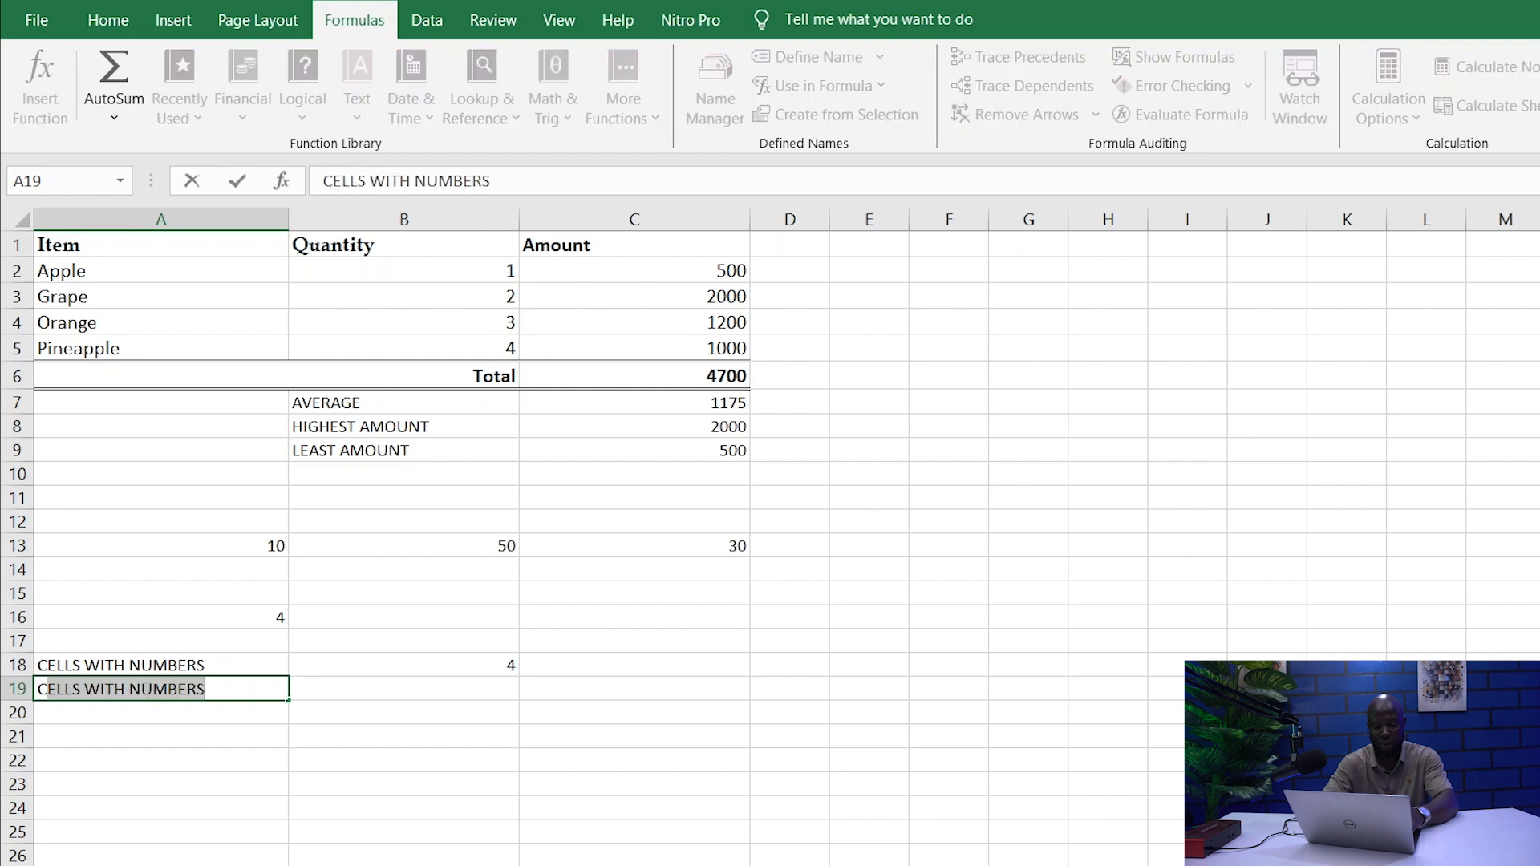
text(S NOT )
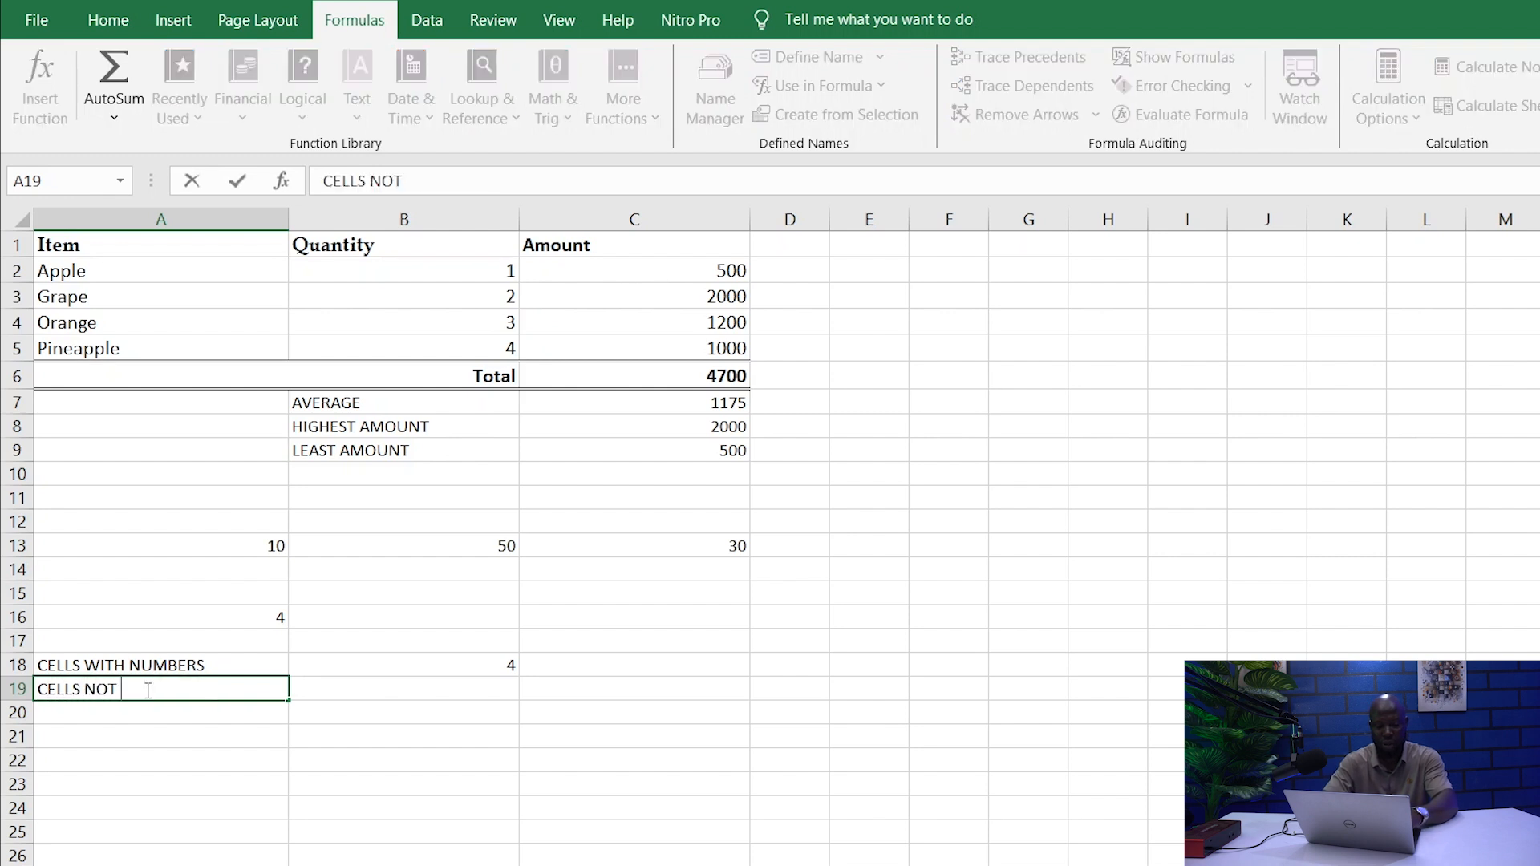
text(BLANK)
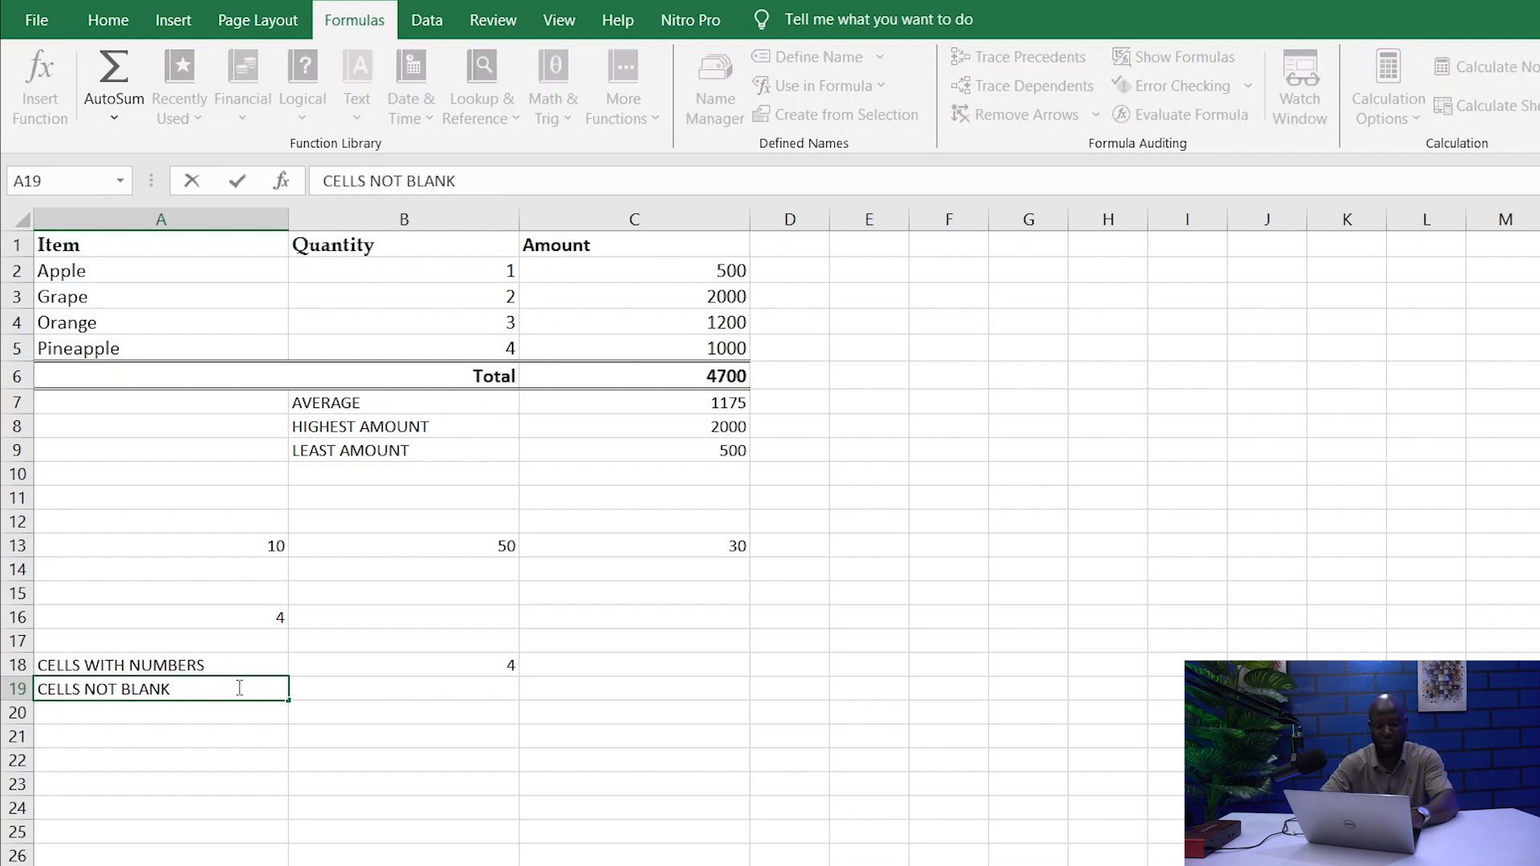
Count the non-empty cells of the item and quantity columns in cell B19 with the formula =COUNTA(A2:B5)
click(401, 688)
click(477, 175)
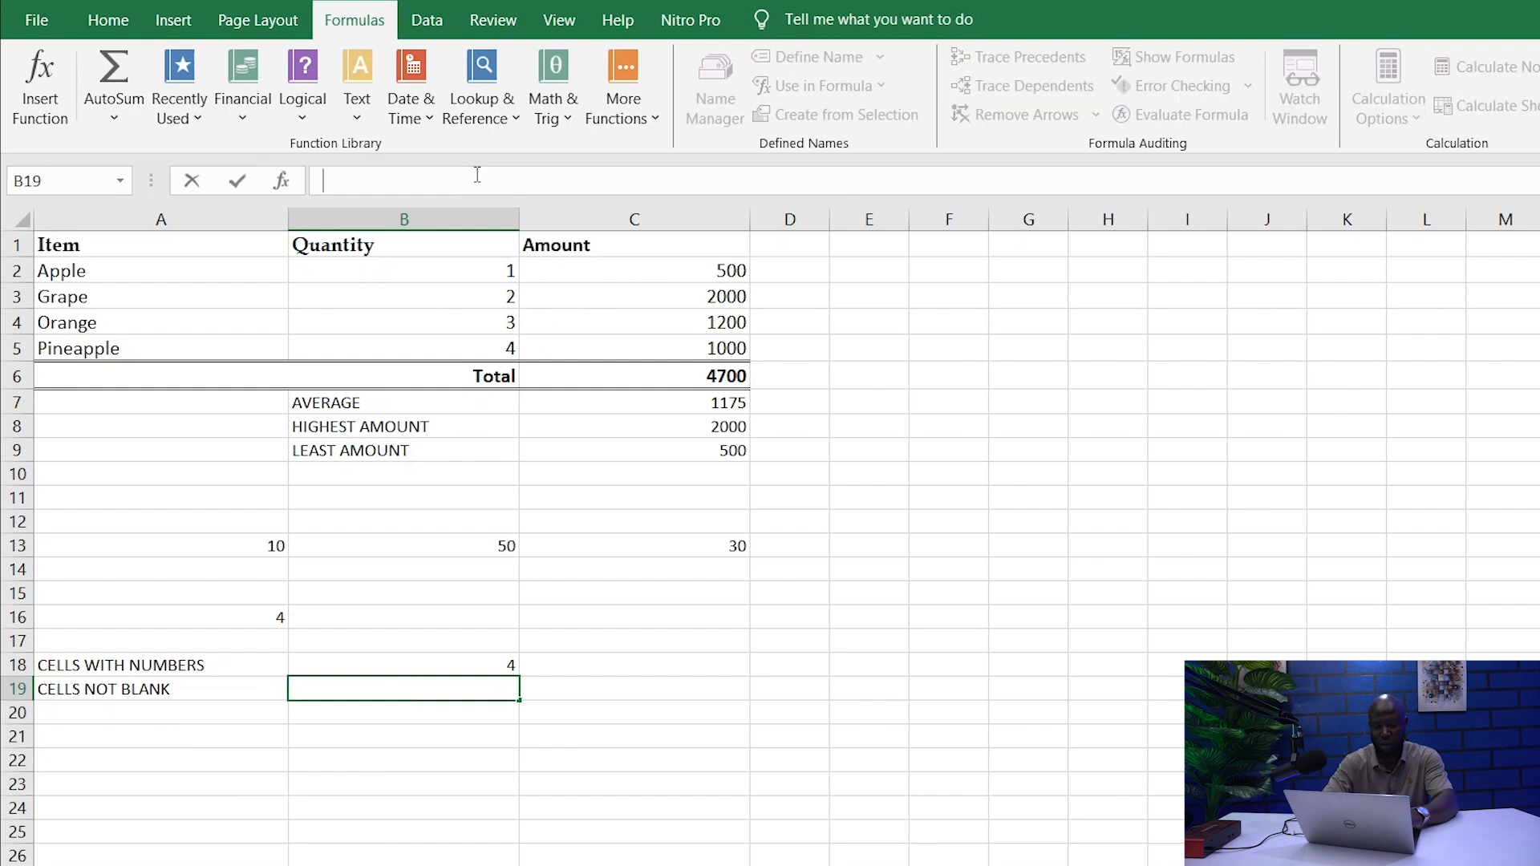
text(=COUNT)
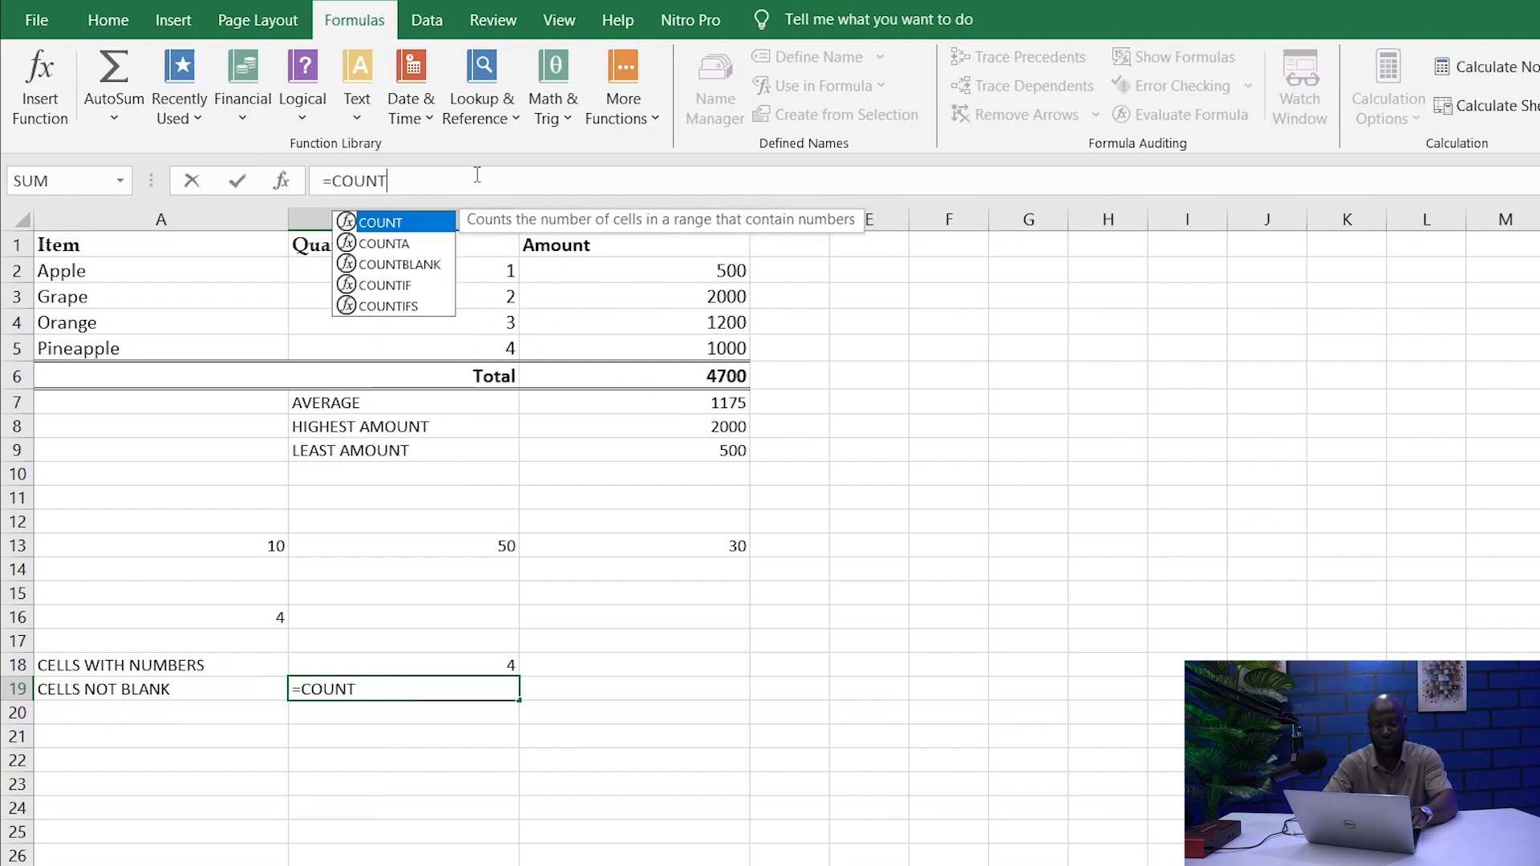
text(A)
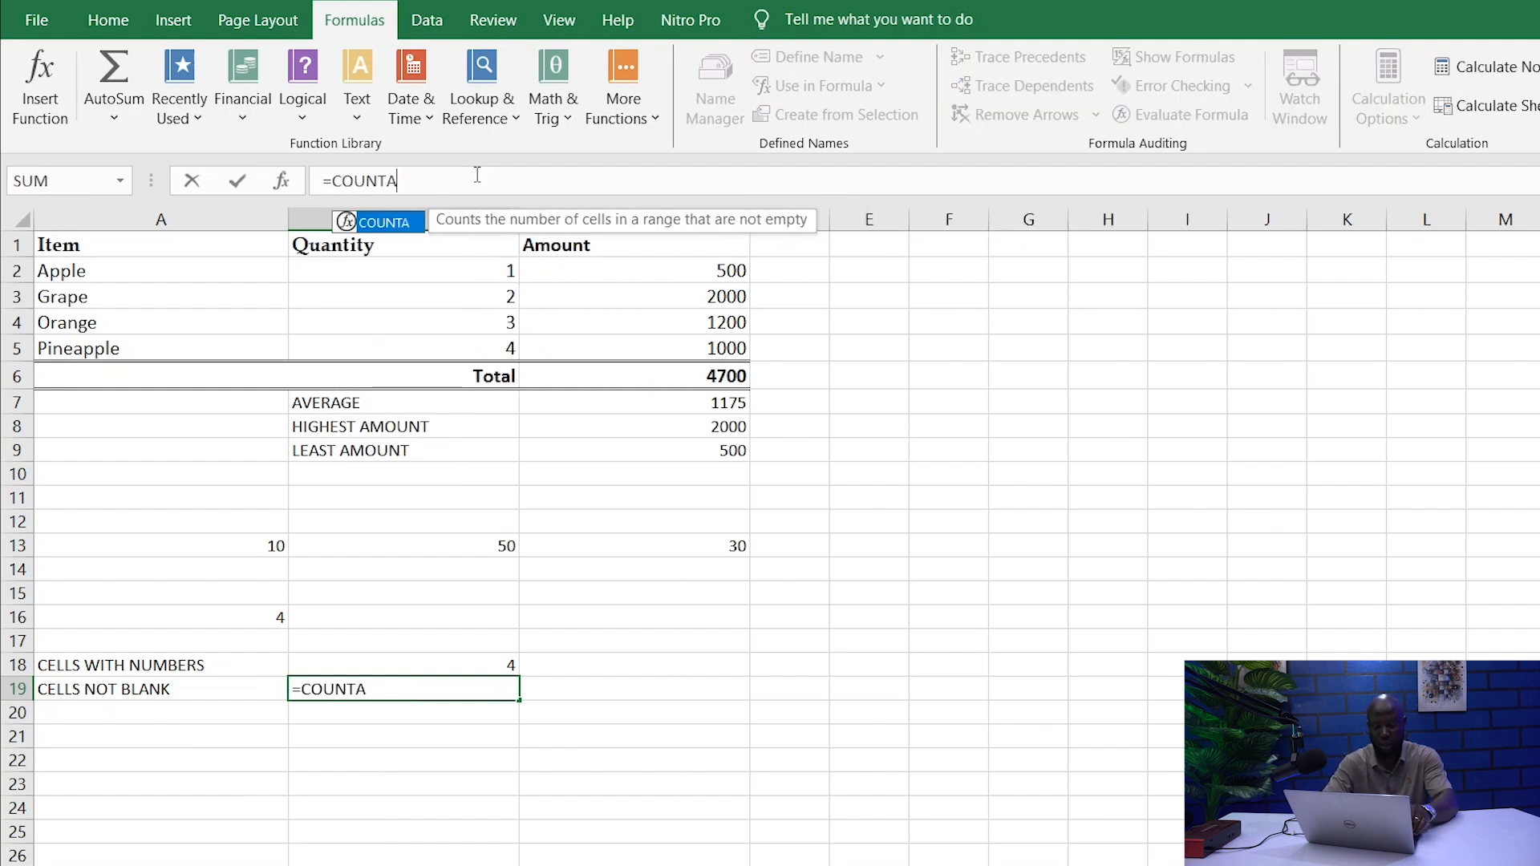
text(()
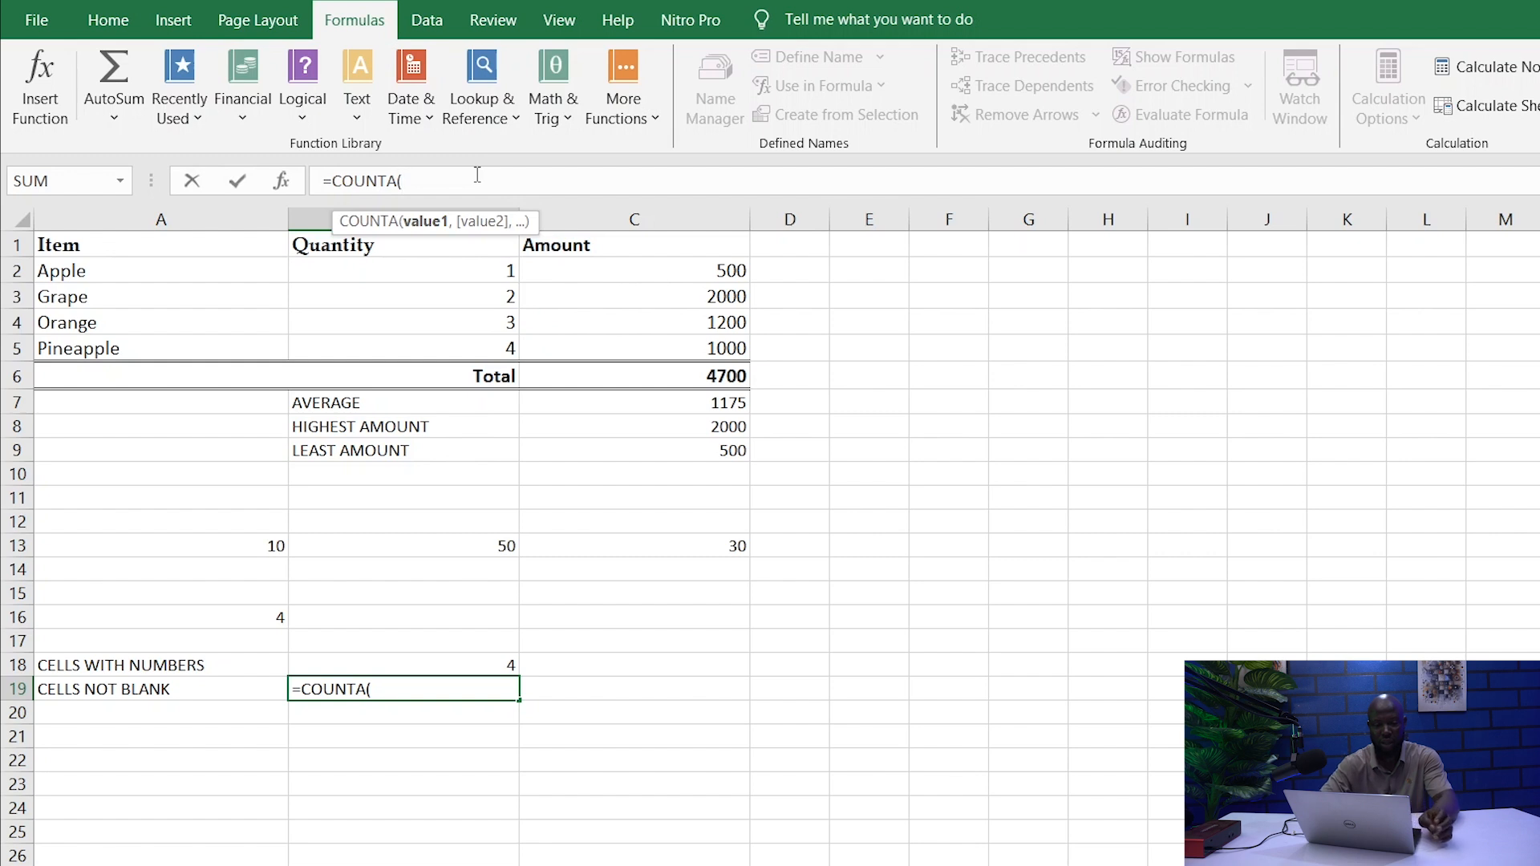
drag(128, 265, 441, 345)
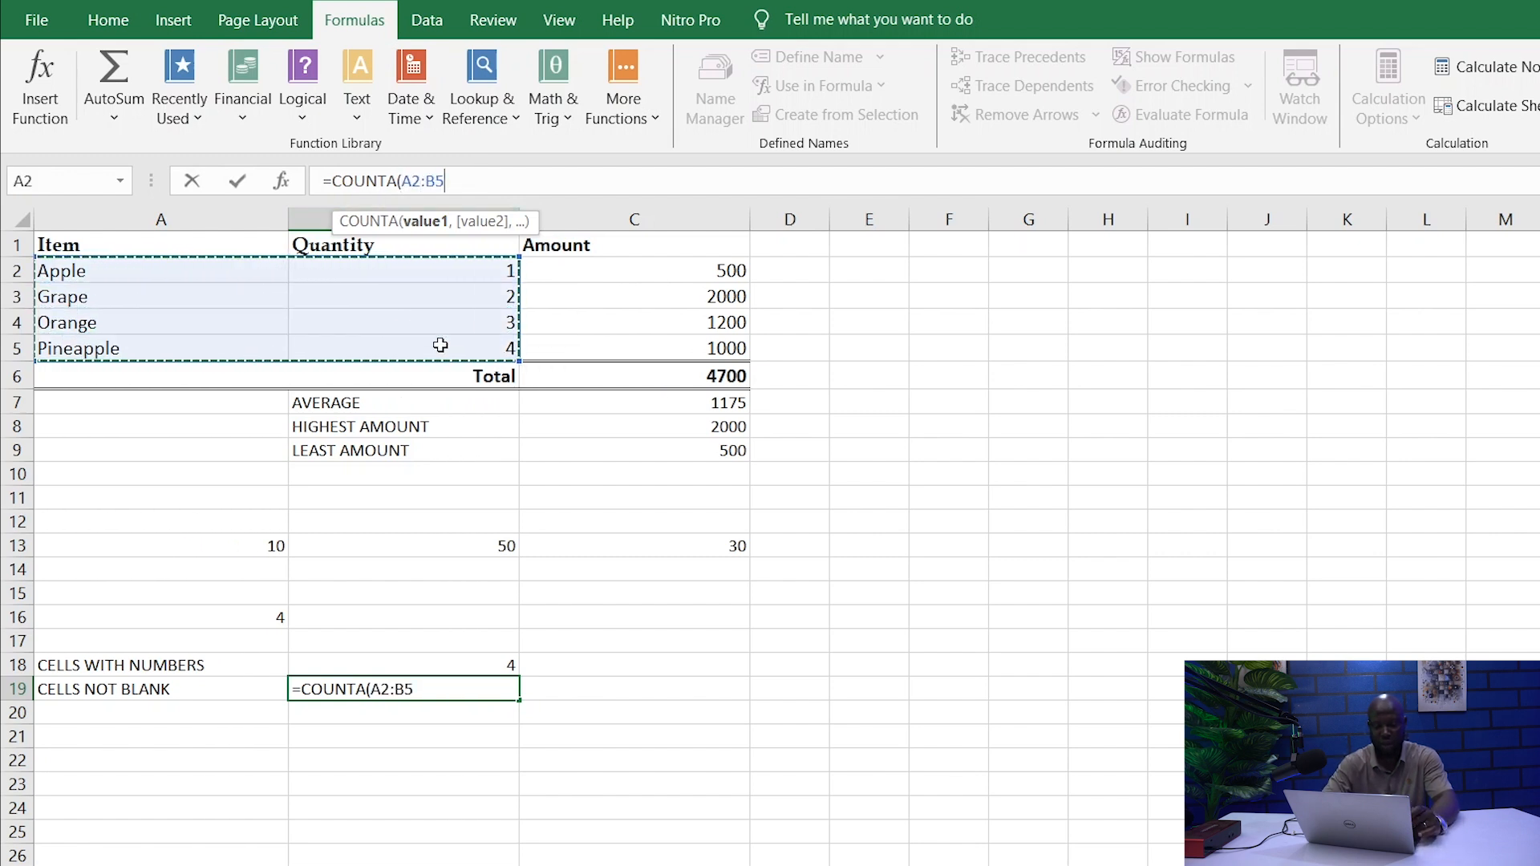
text())
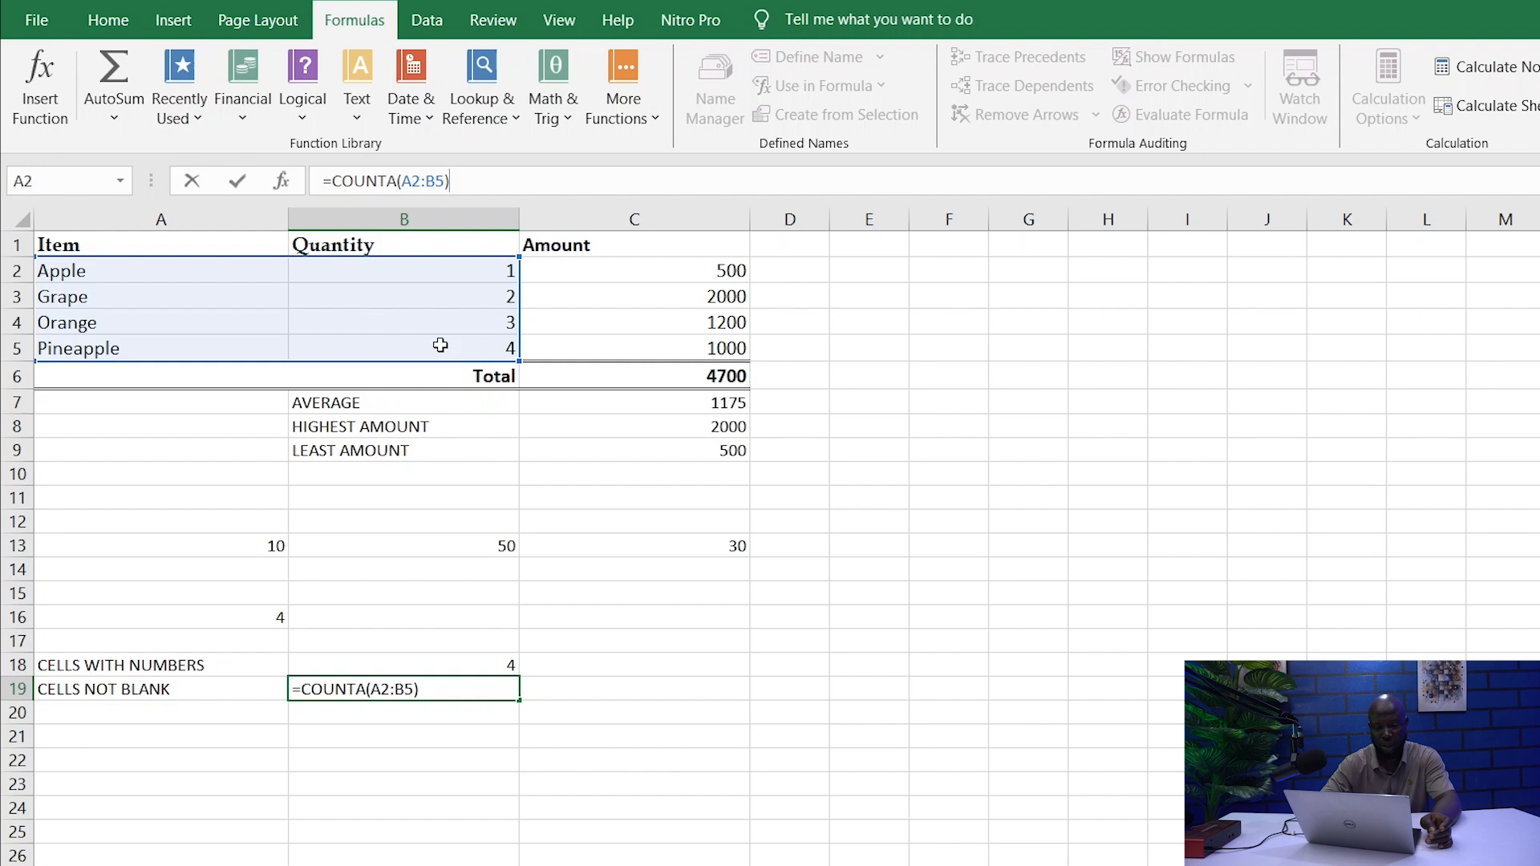
key(Return)
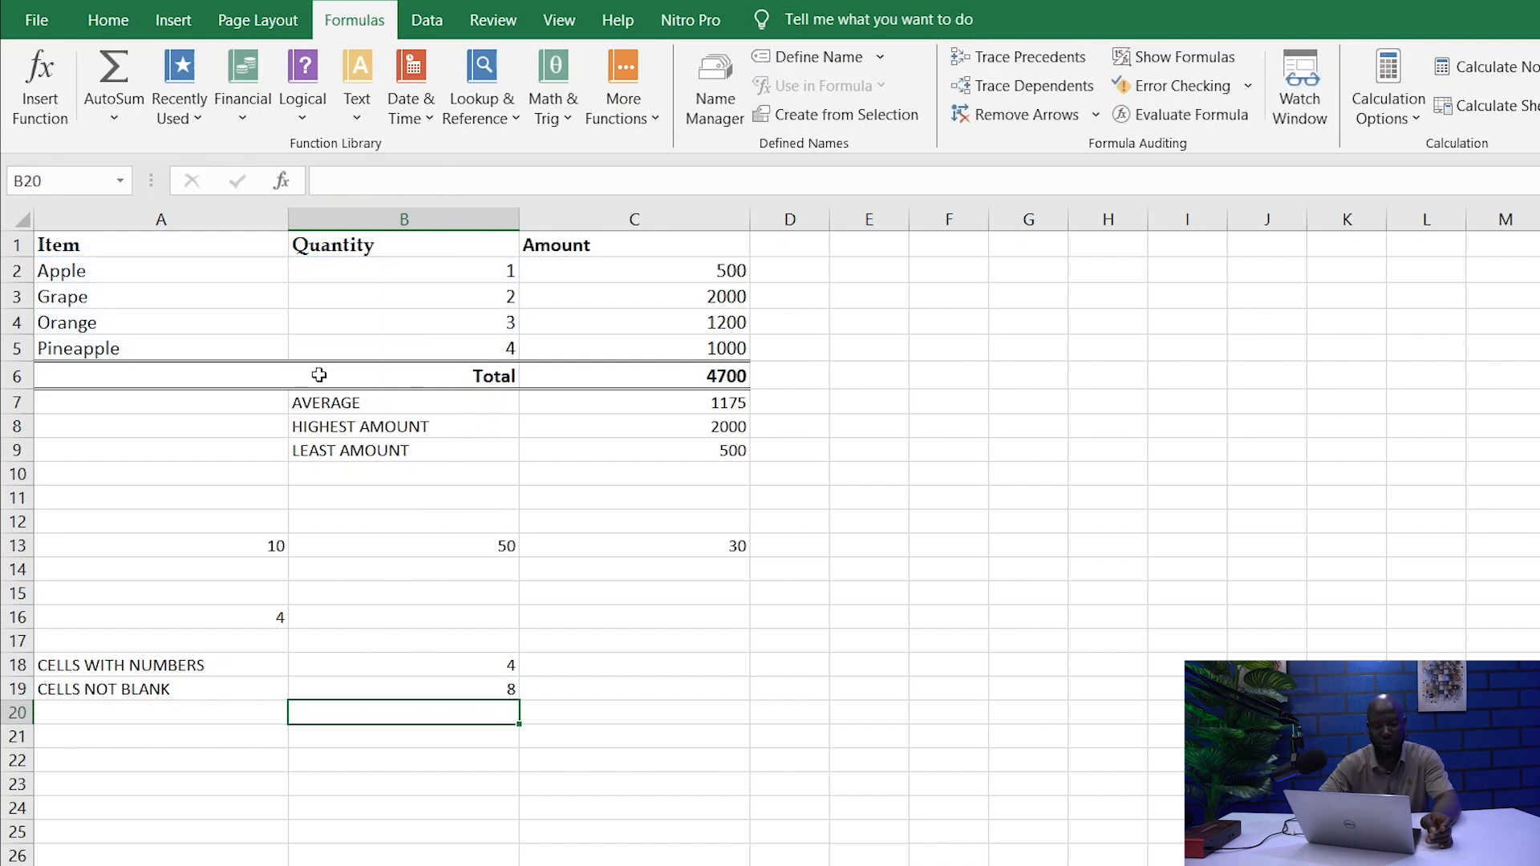
Insert a blank row above the Grape row and delete it again
click(11, 296)
right_click(11, 296)
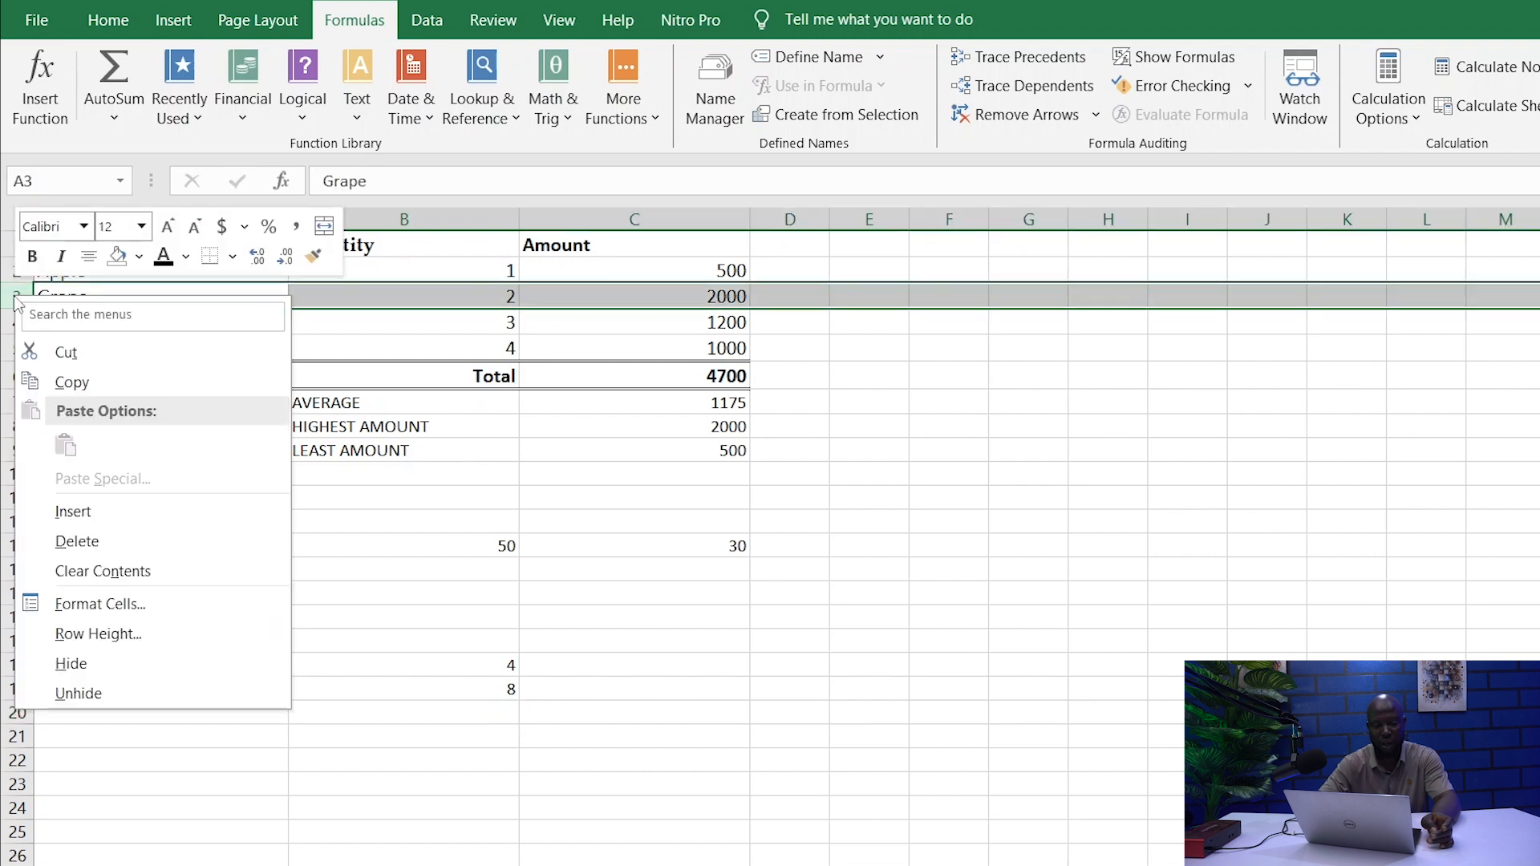
click(102, 511)
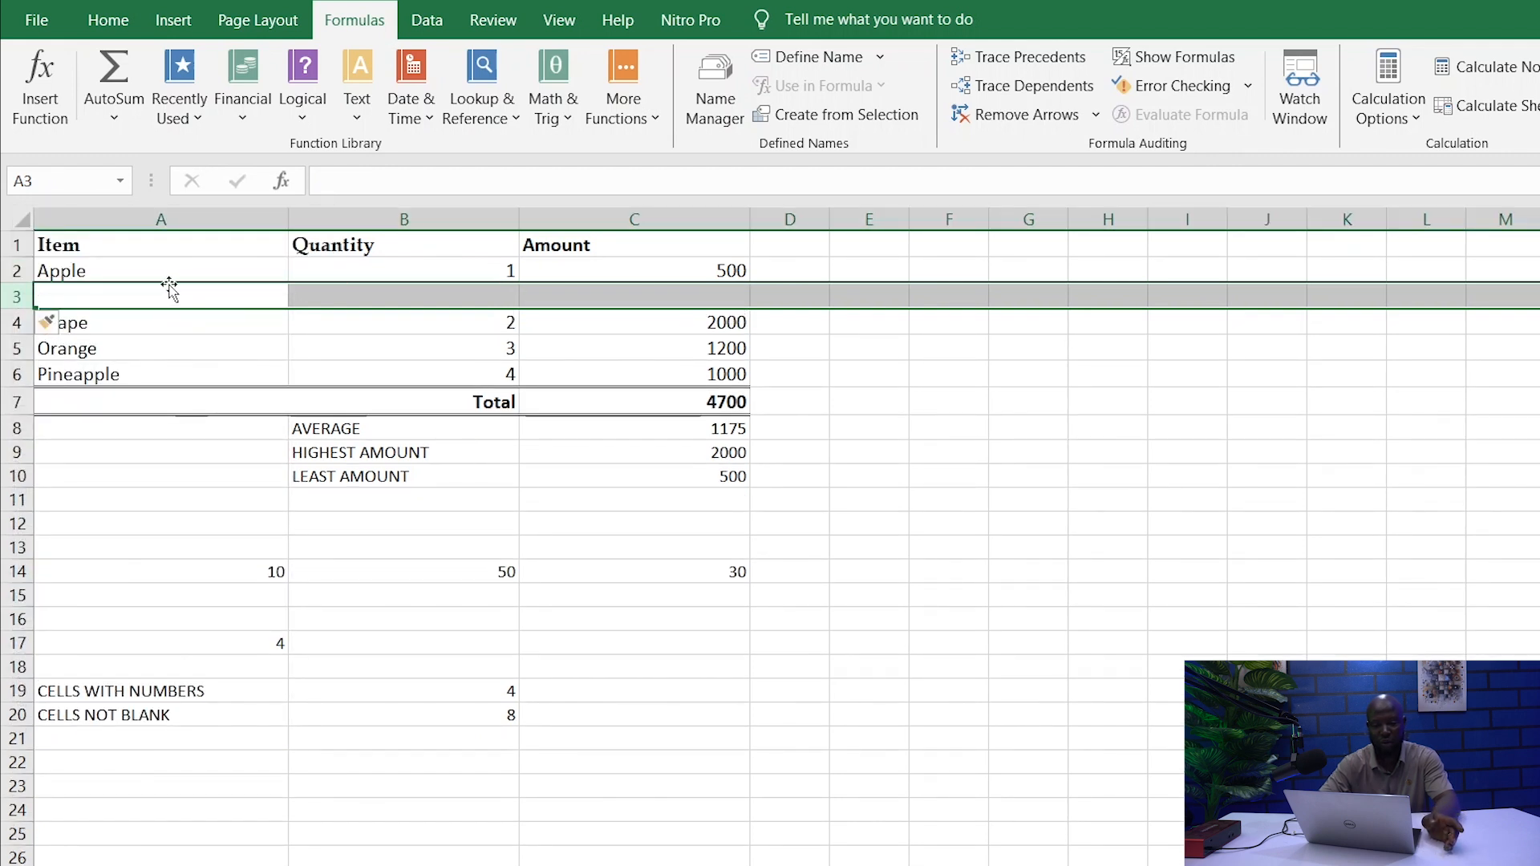
right_click(7, 296)
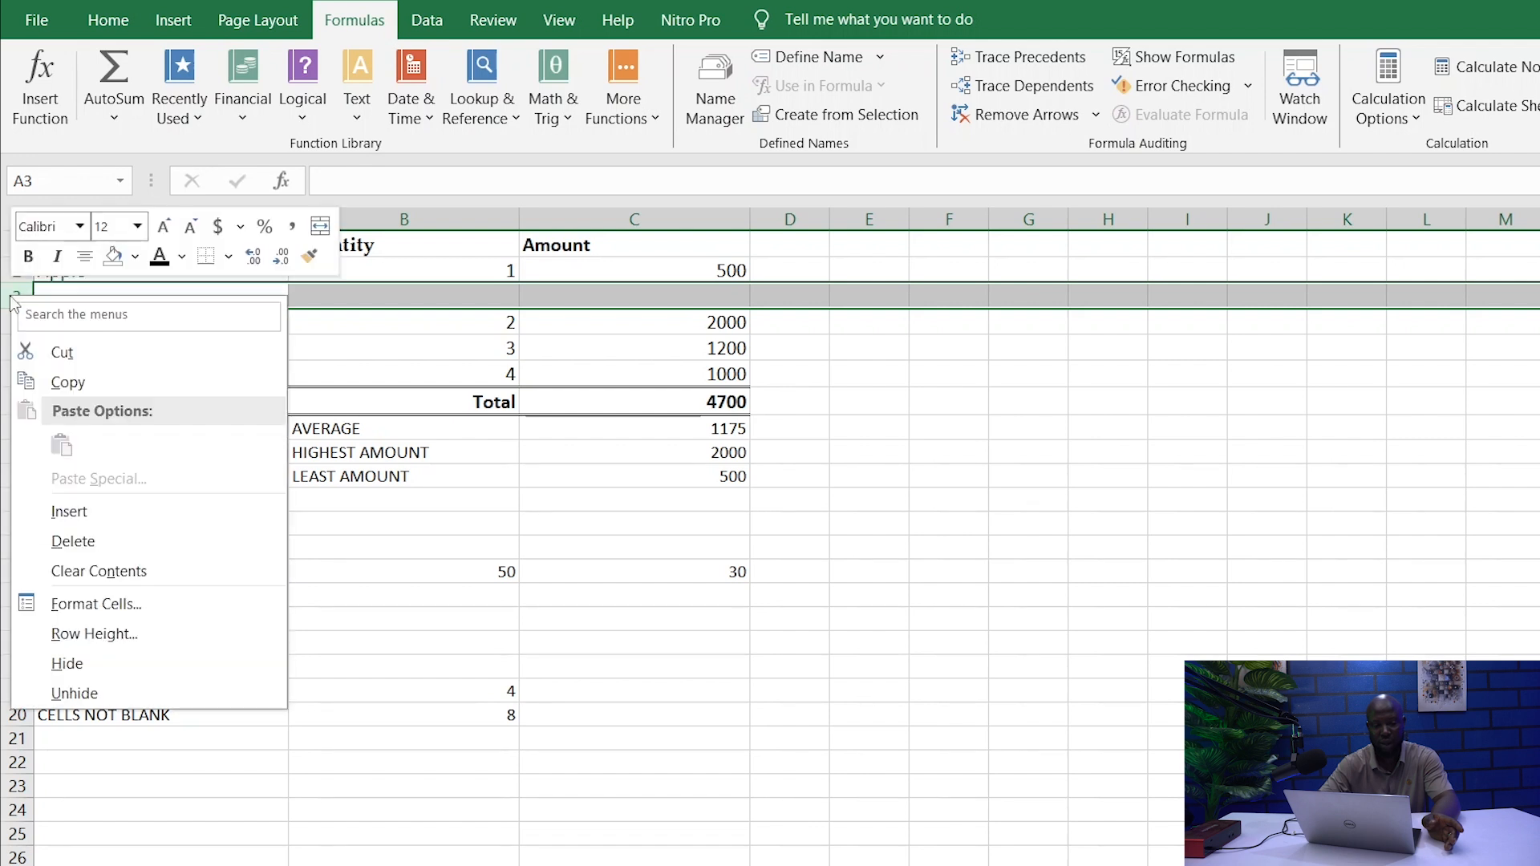
click(113, 544)
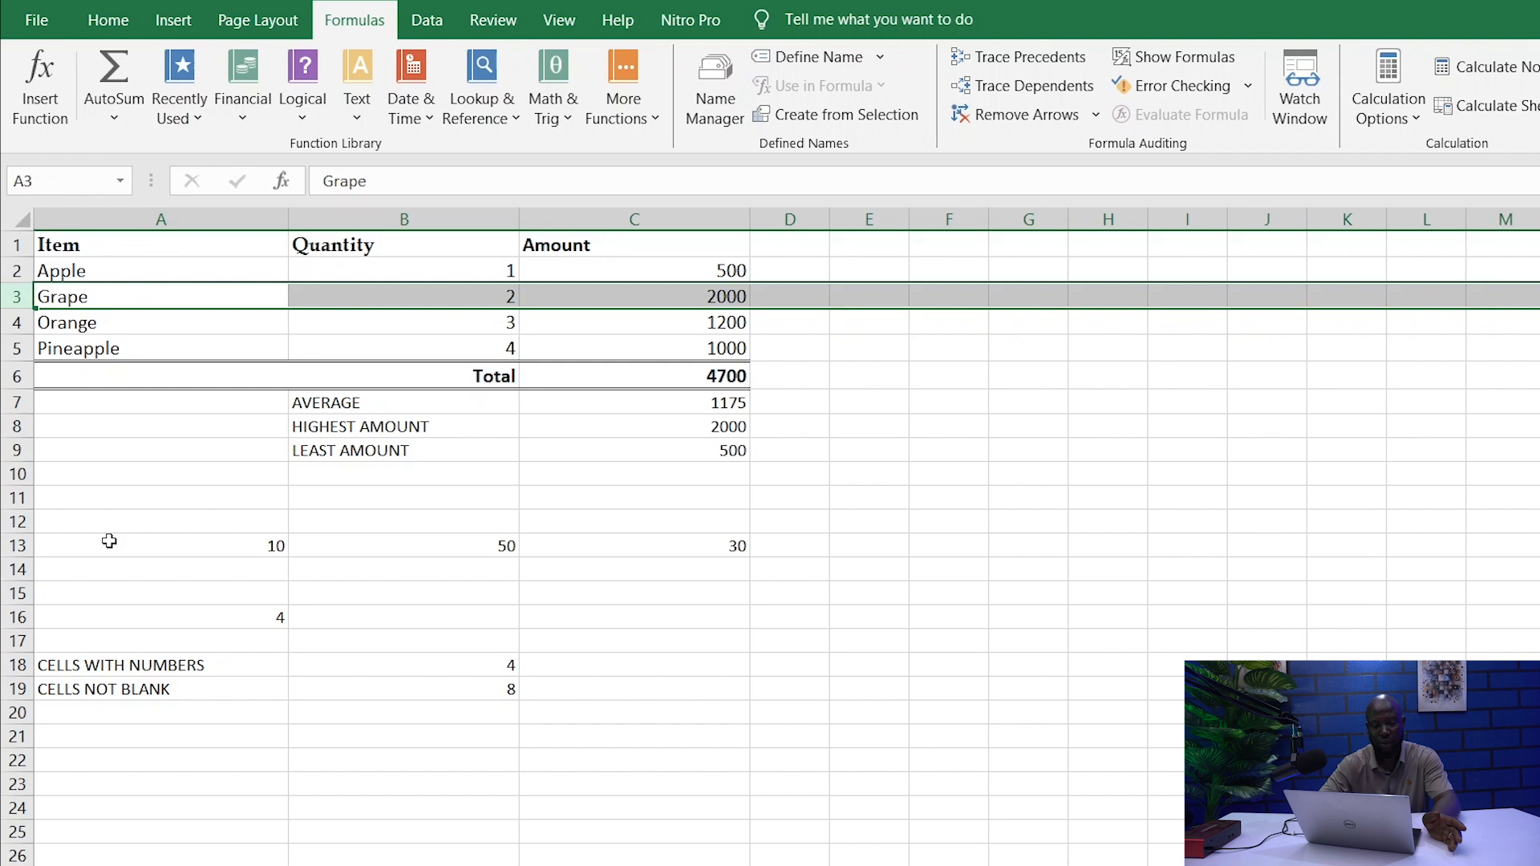
Insert an empty row 3 between Apple and Grape, and check the COUNT formula beside CELLS WITH NUMBERS
click(21, 297)
right_click(21, 297)
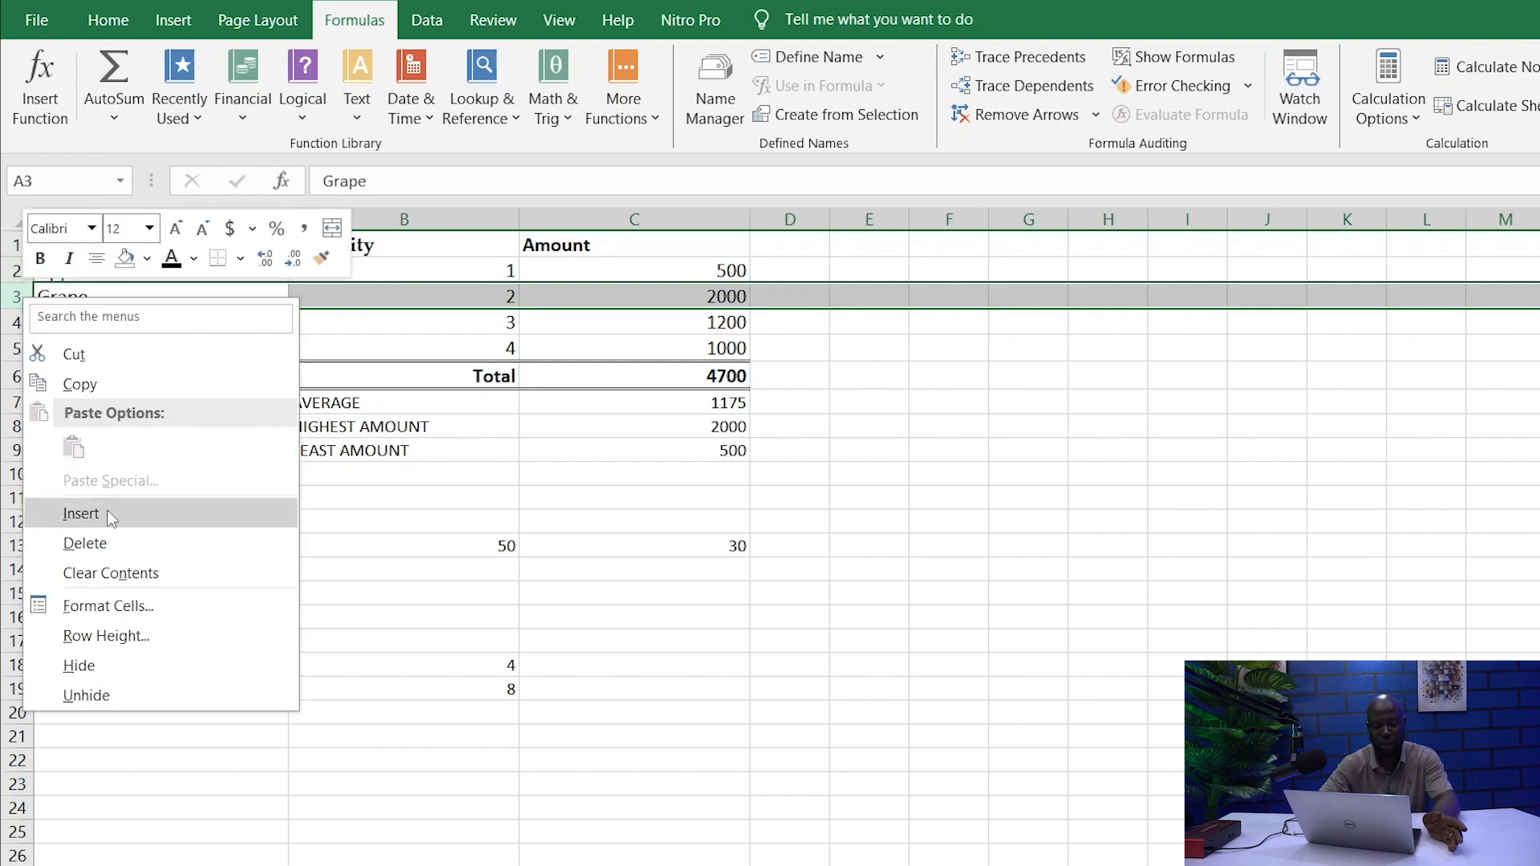
click(107, 513)
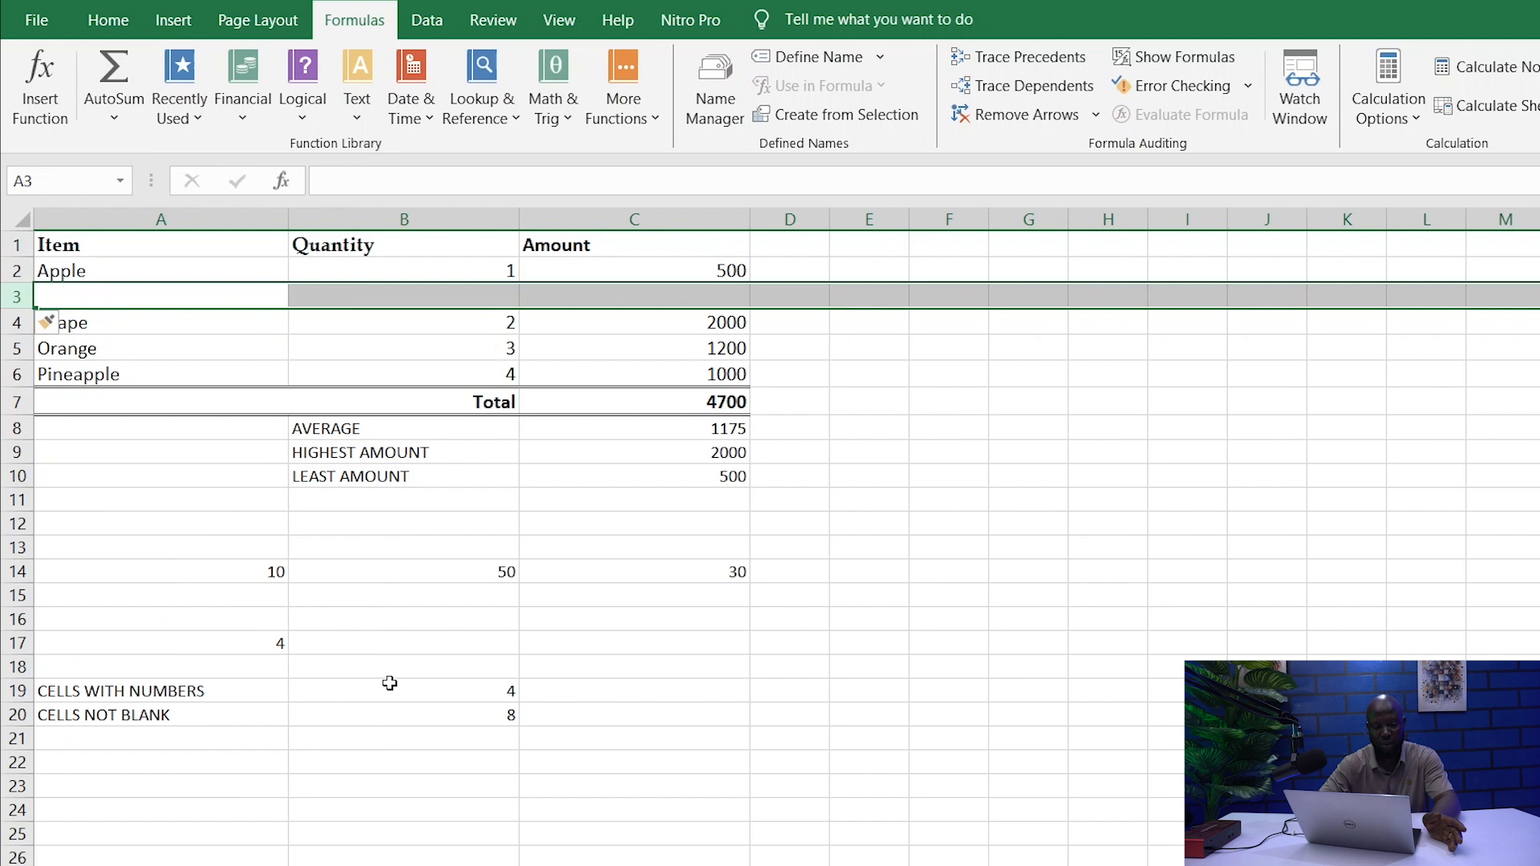
click(389, 683)
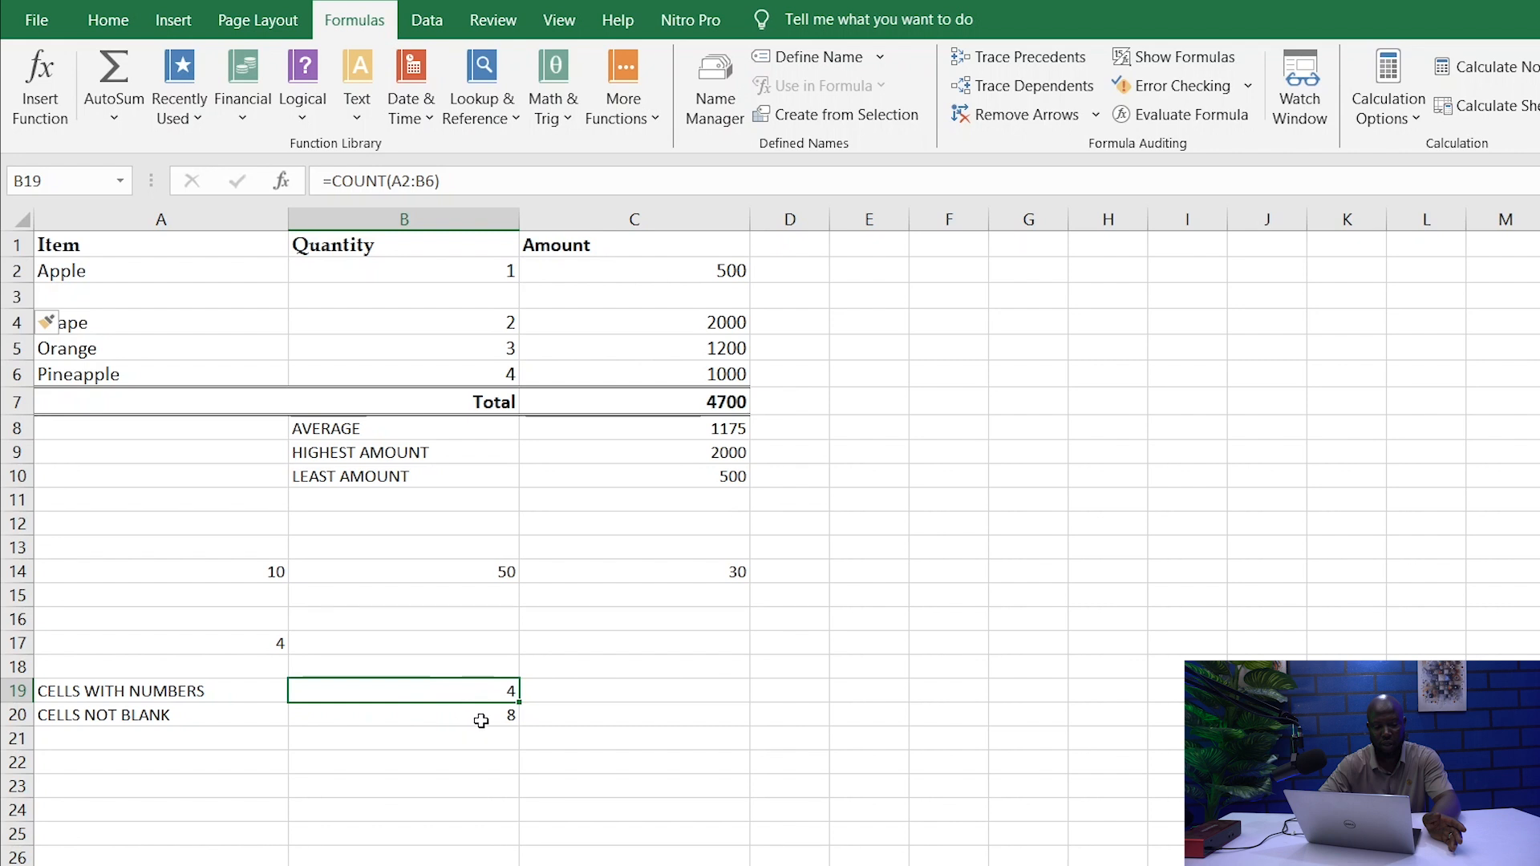
Label cell A21 BLANK CELLS and count the table's empty cells in B21 with the formula =COUNTBLANK(A2:C6)
click(189, 736)
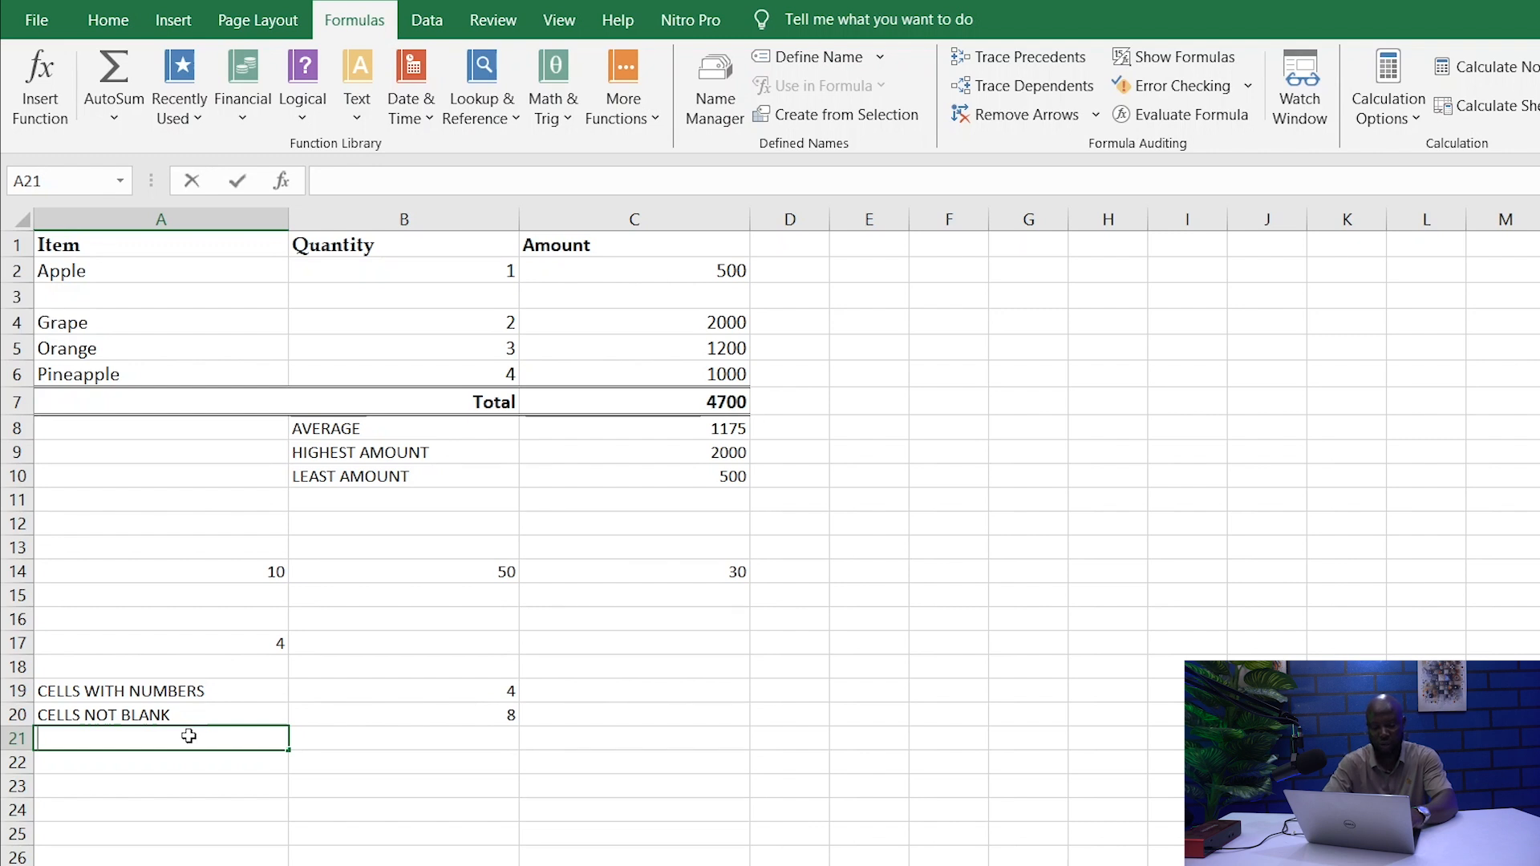
text(BLANK CELLS)
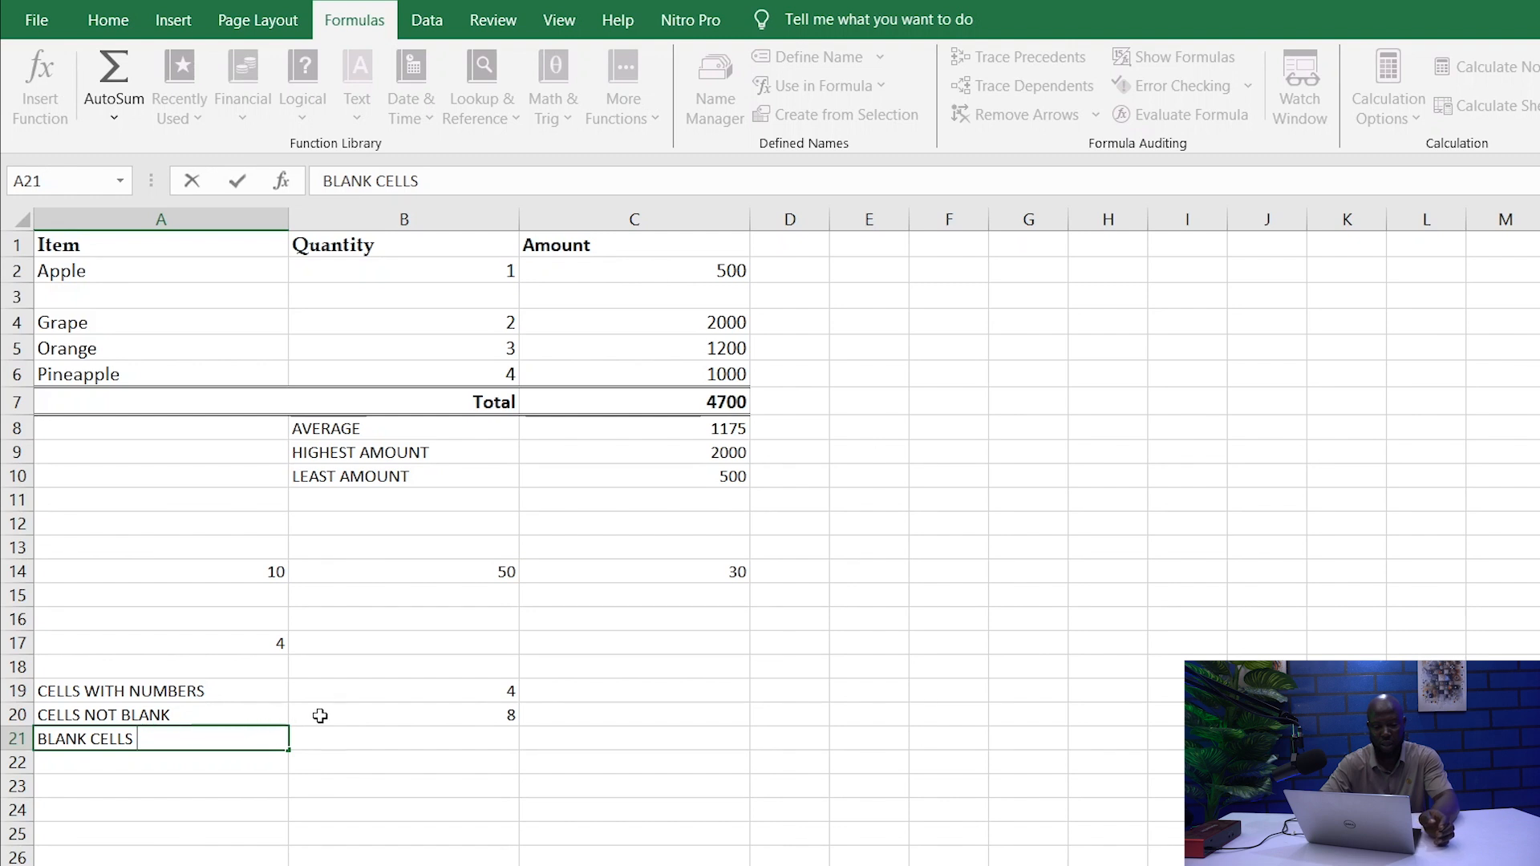
click(412, 735)
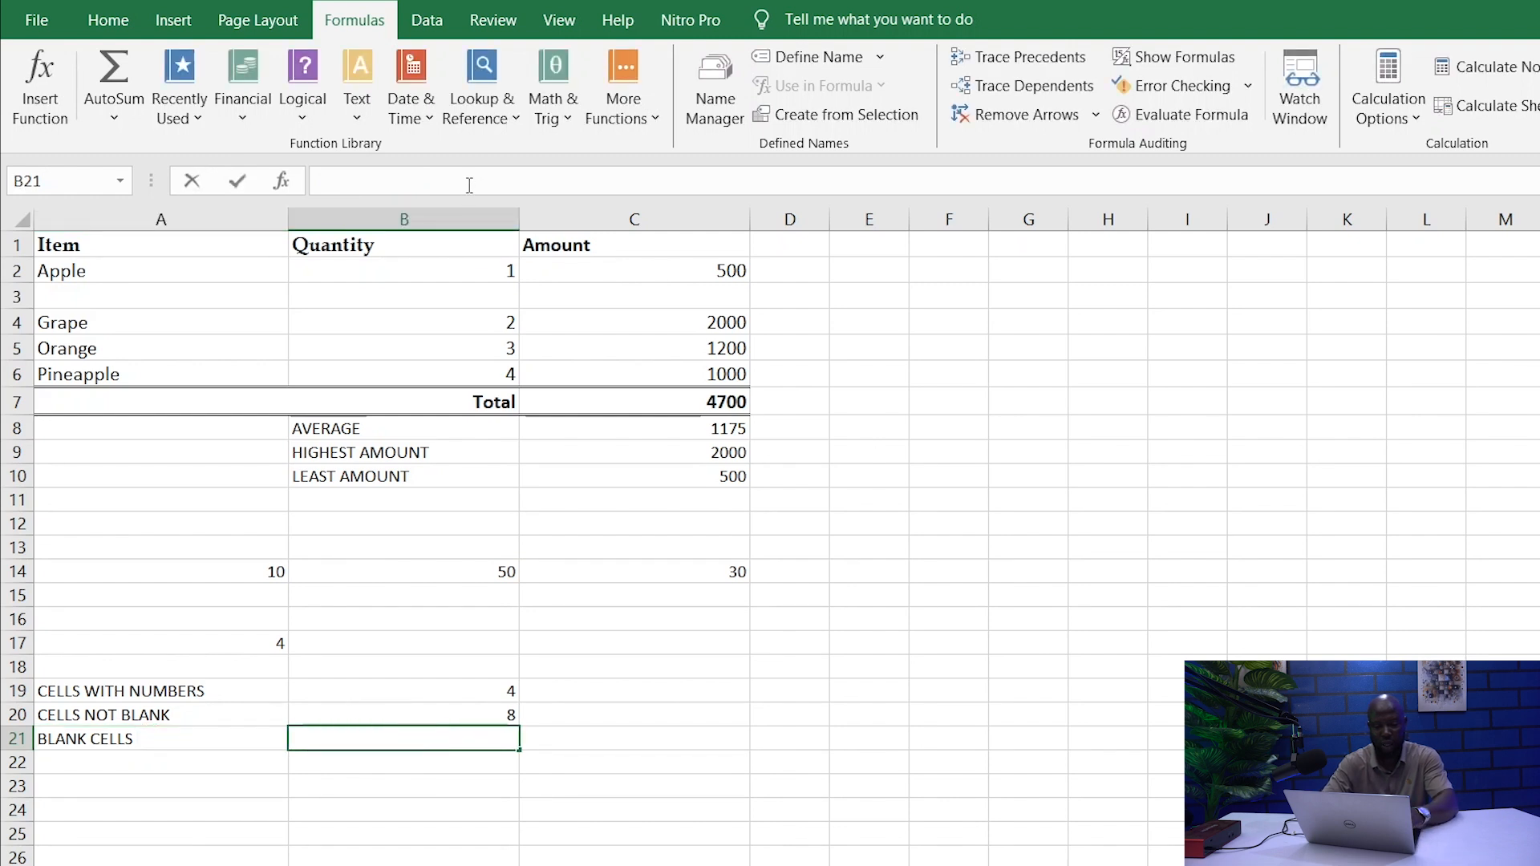
text(=)
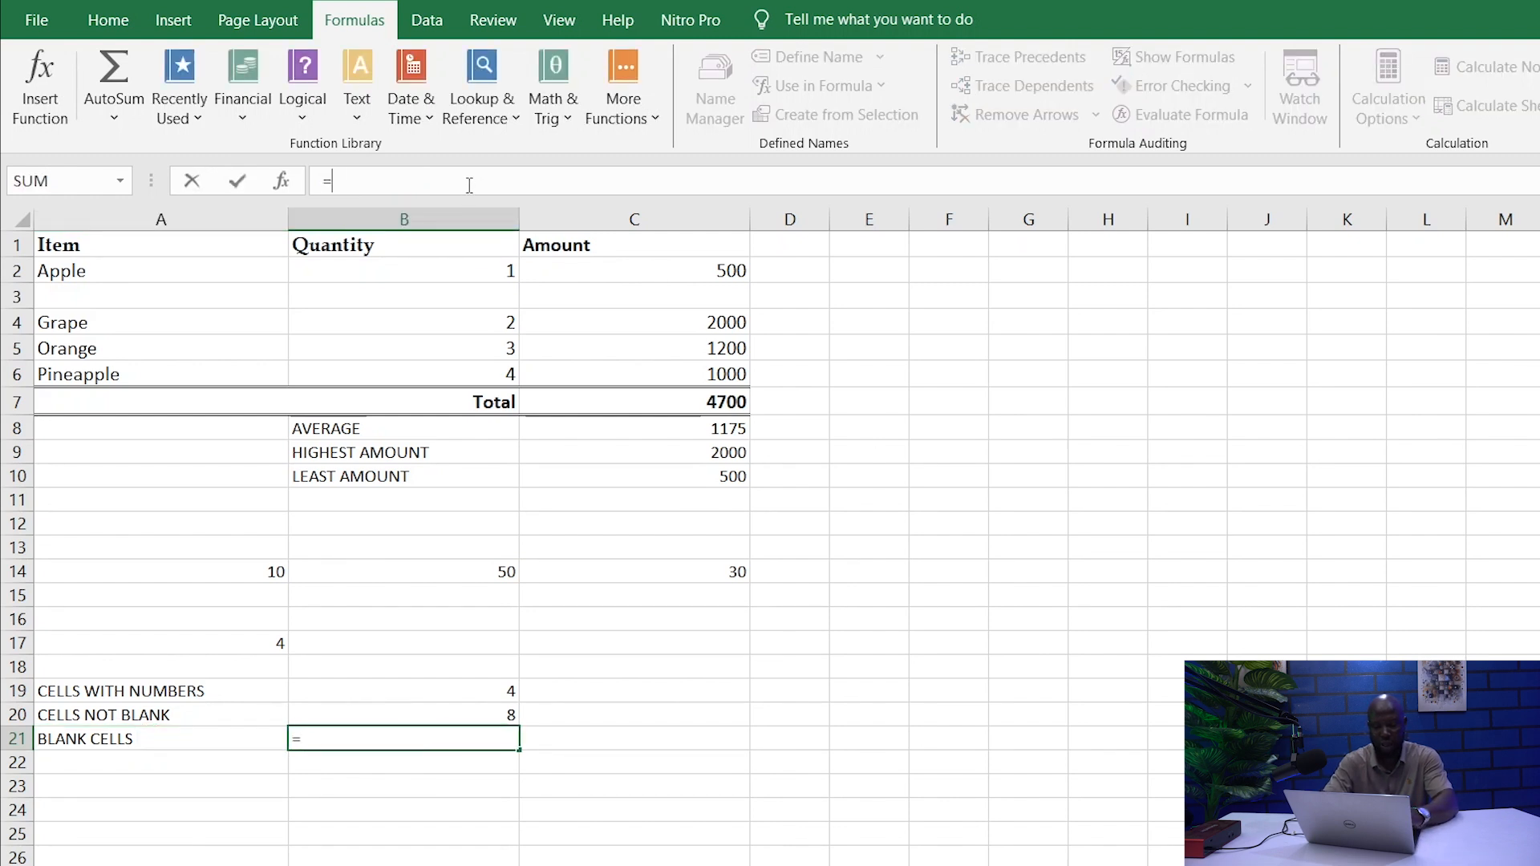
text(COUN)
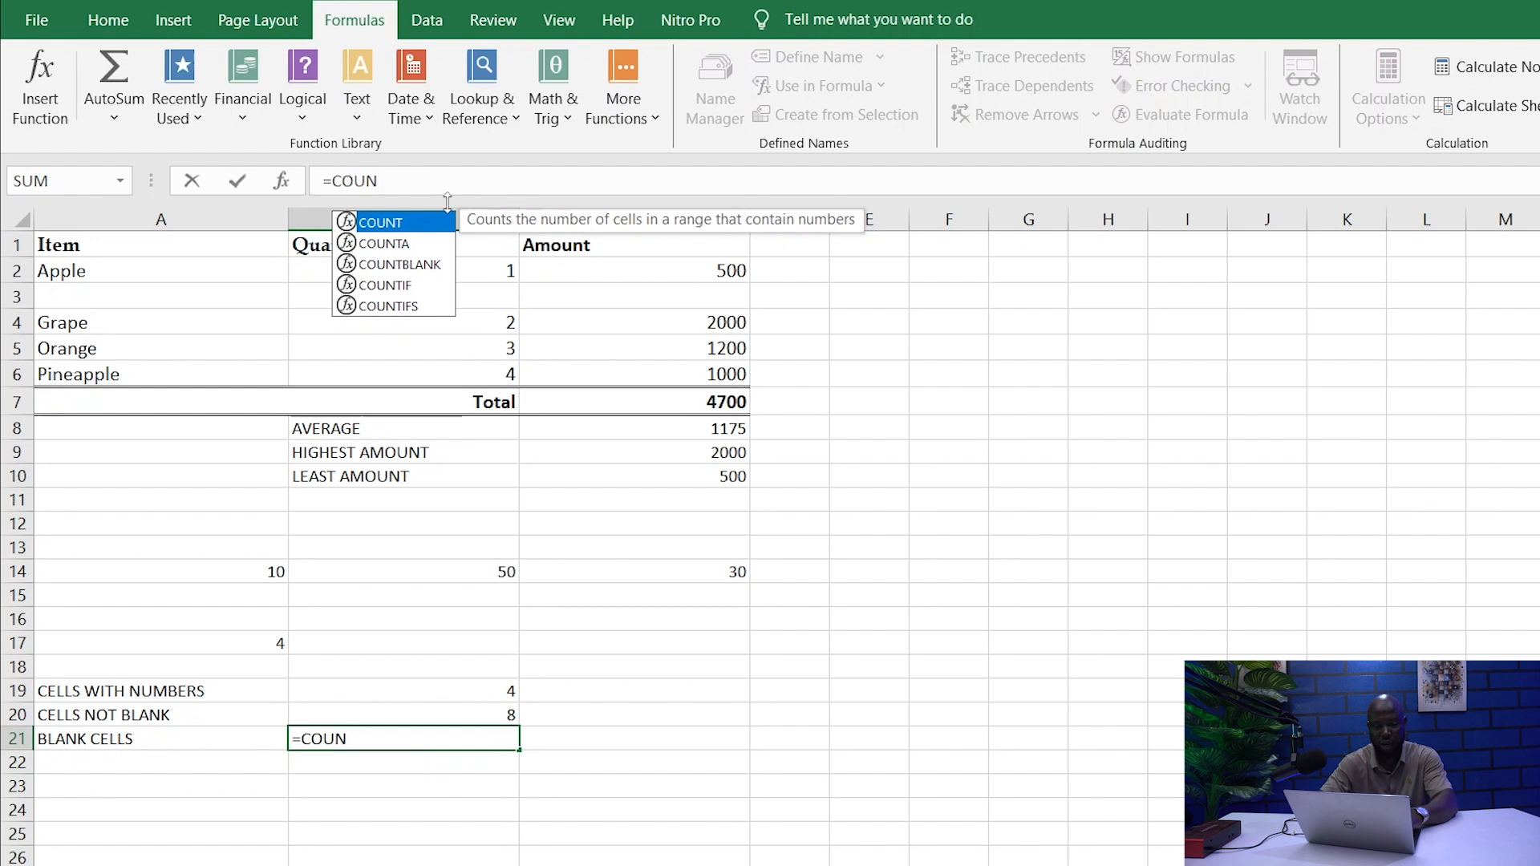
double_click(412, 264)
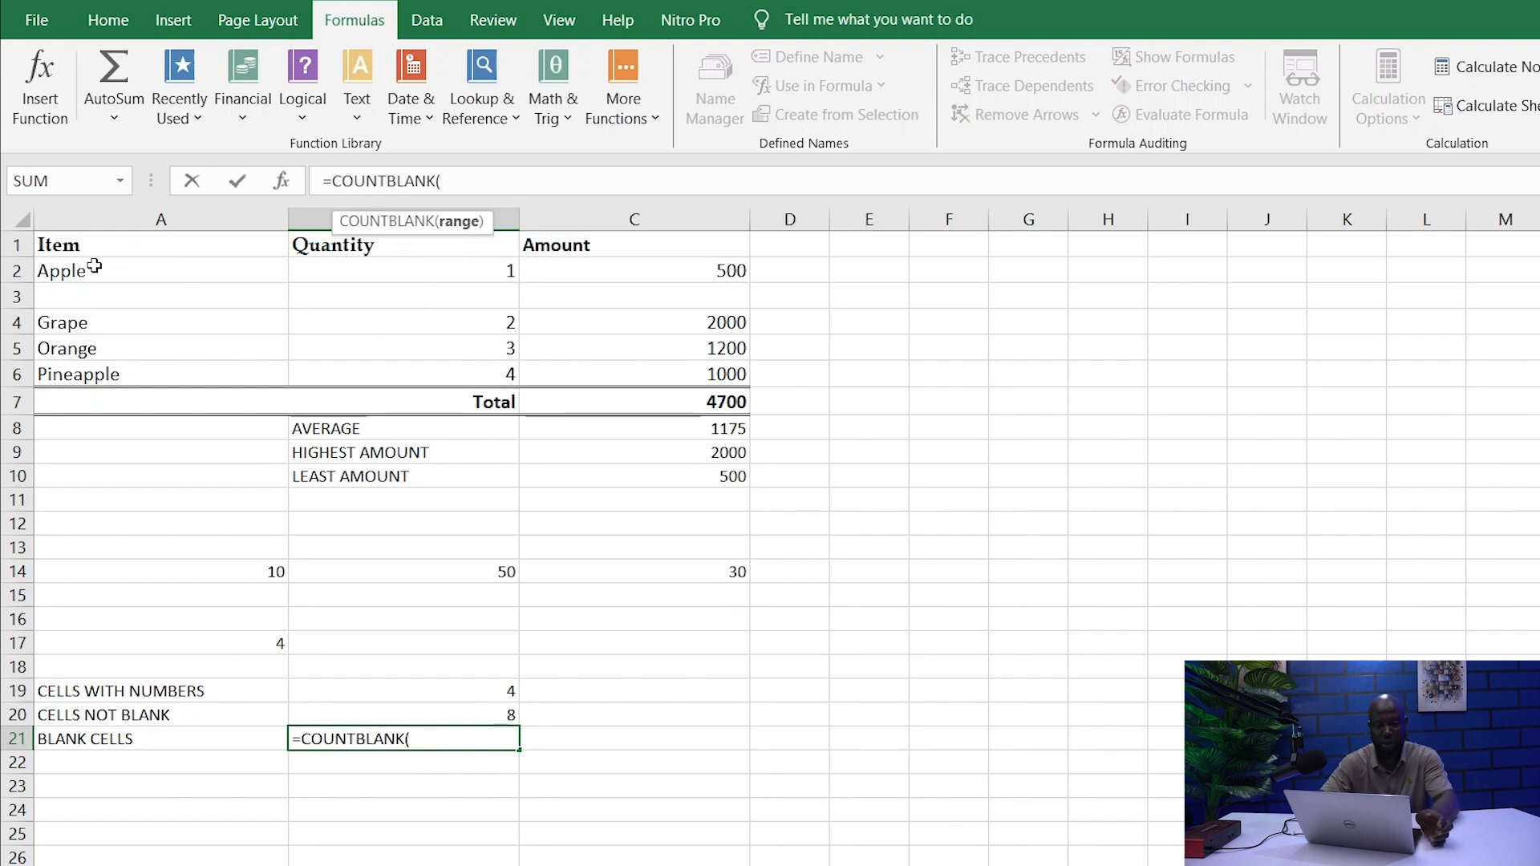
drag(92, 267, 624, 369)
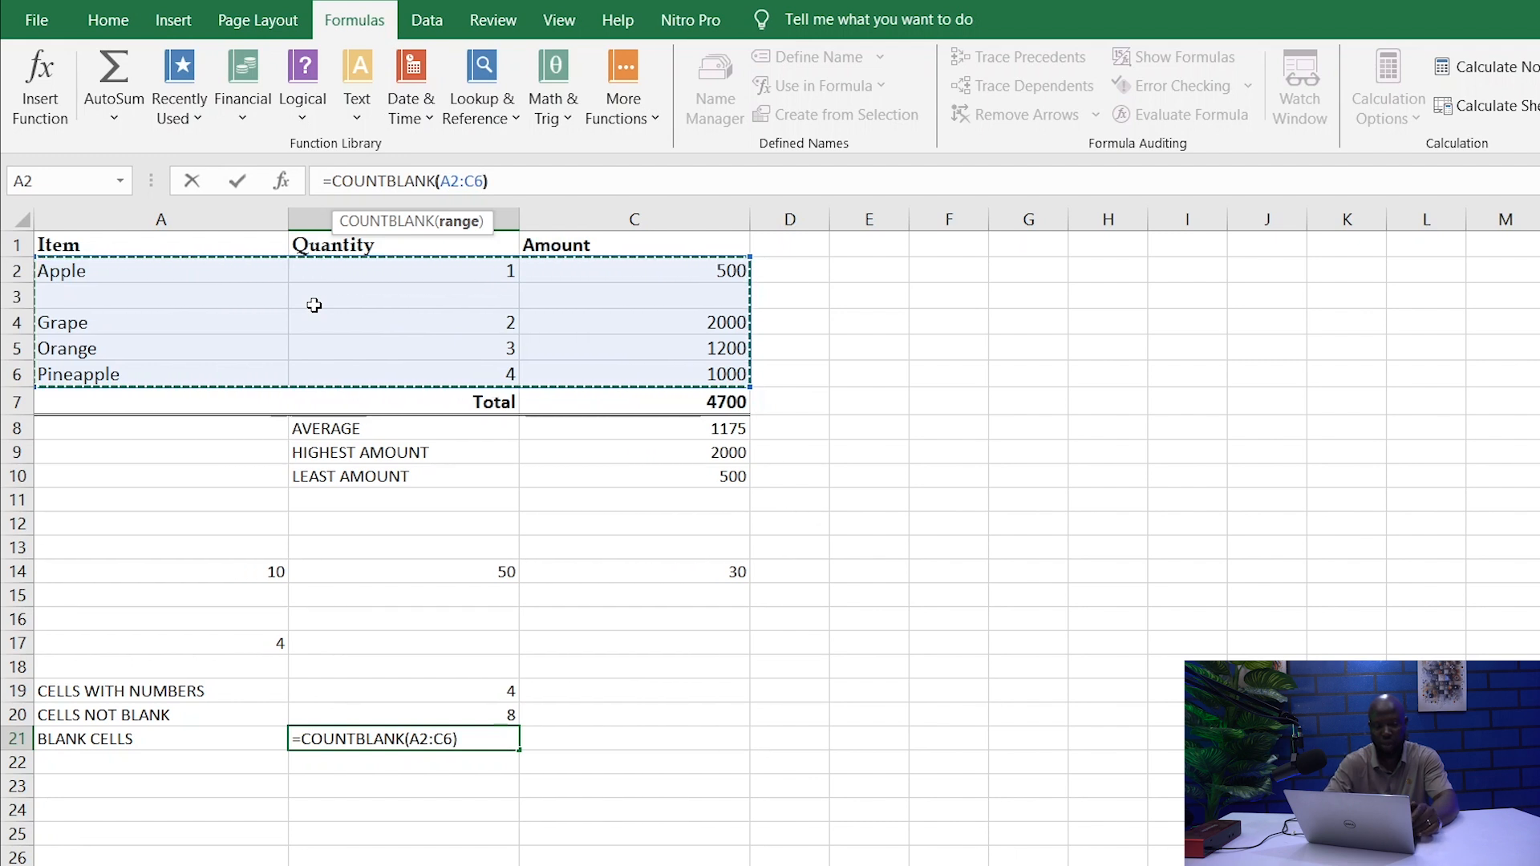
text())
key(Return)
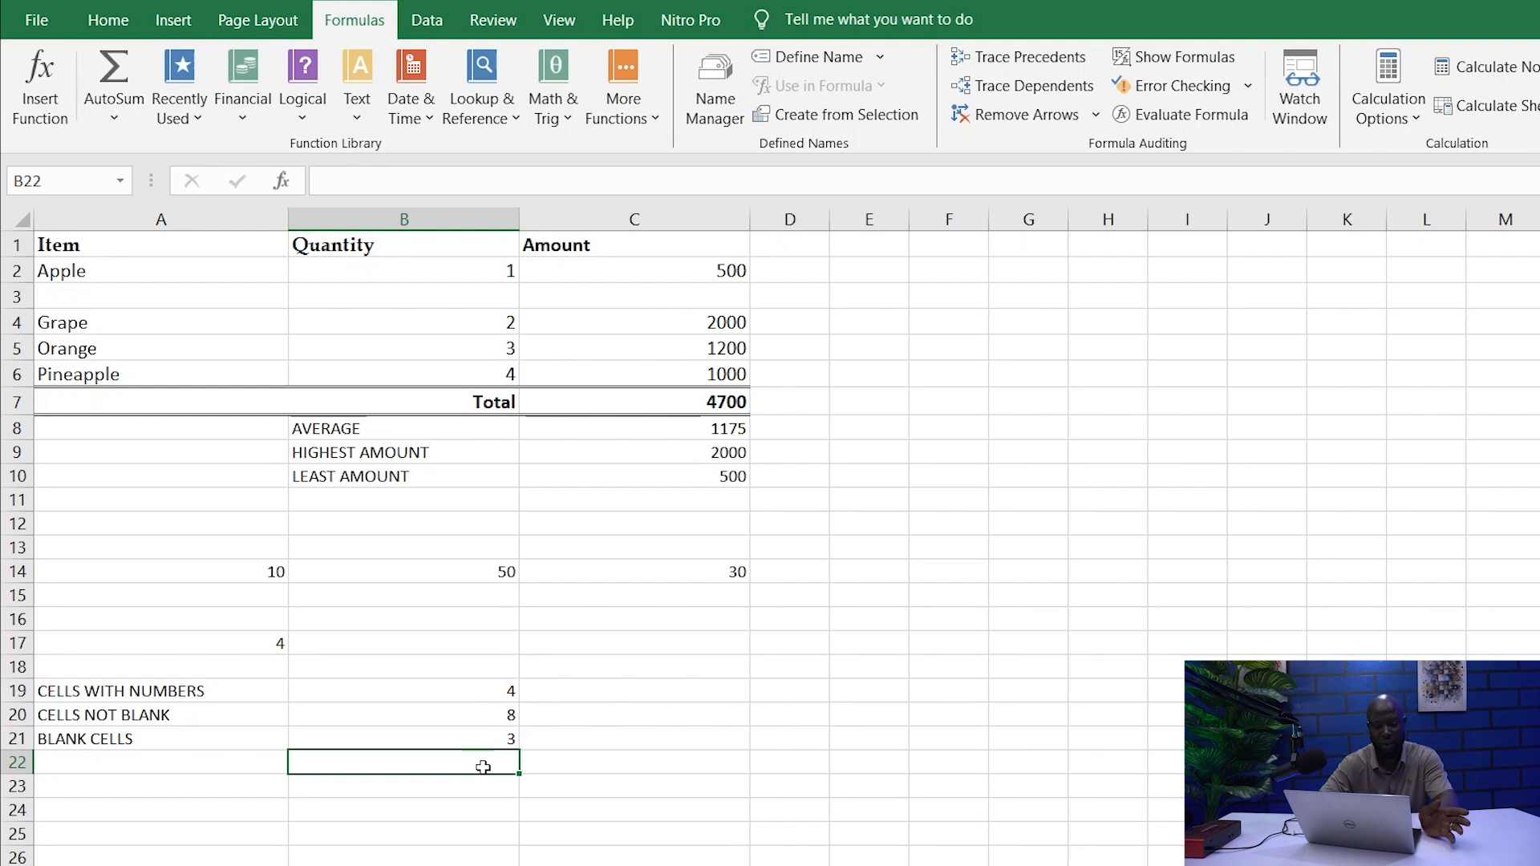
click(181, 739)
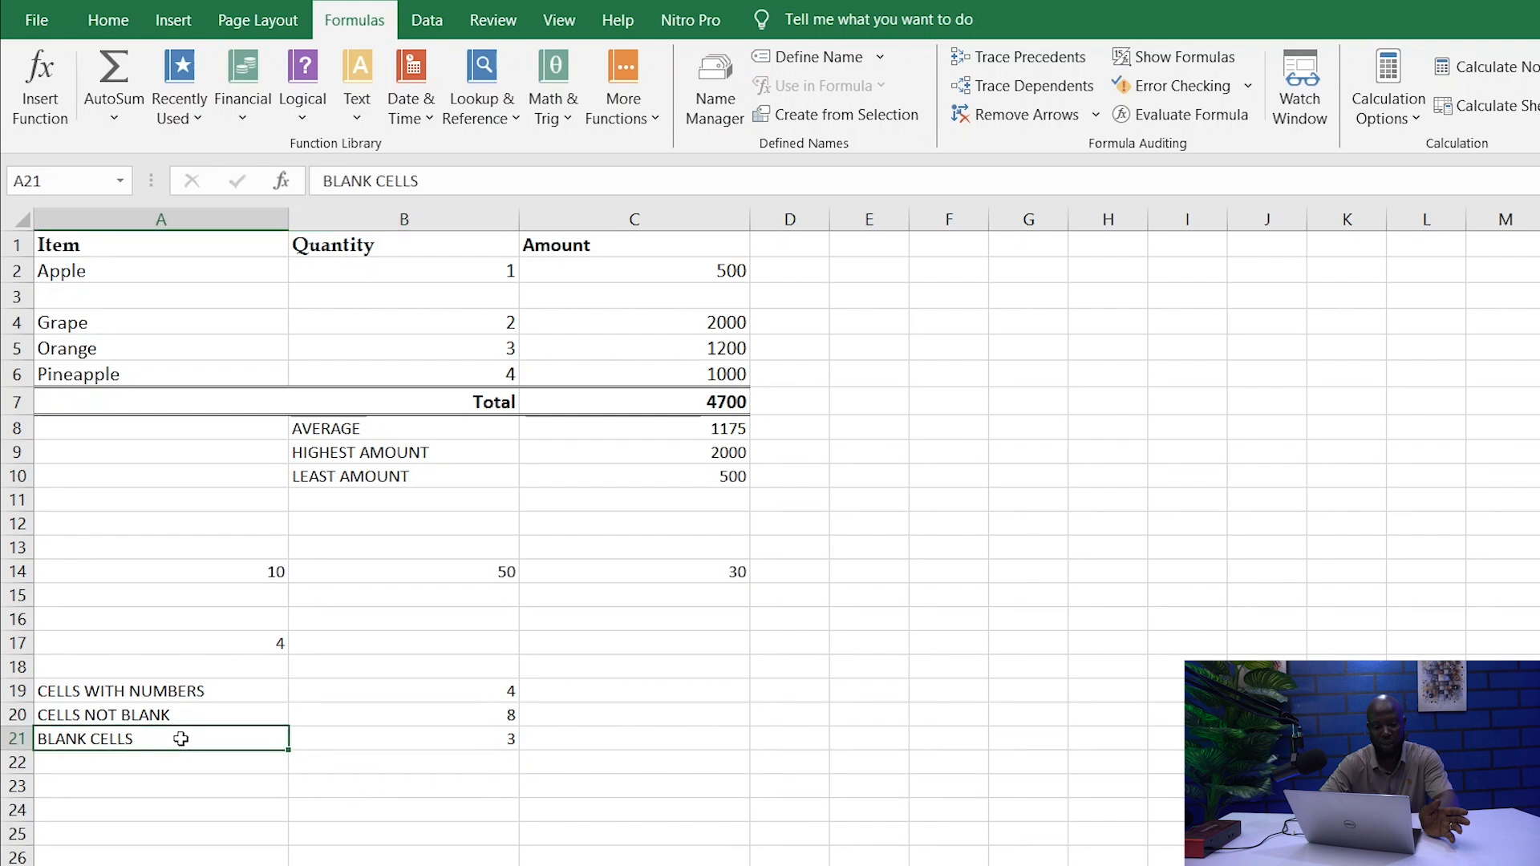